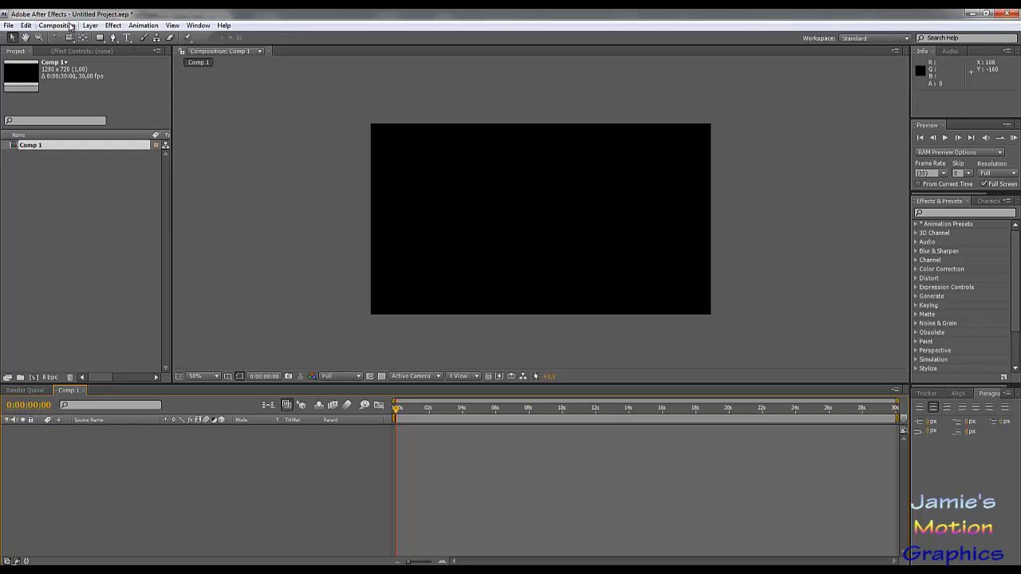
# Add a new text layer to Comp 1 reading "JMG"
pyautogui.click(70, 26)
pyautogui.moveTo(90, 25)
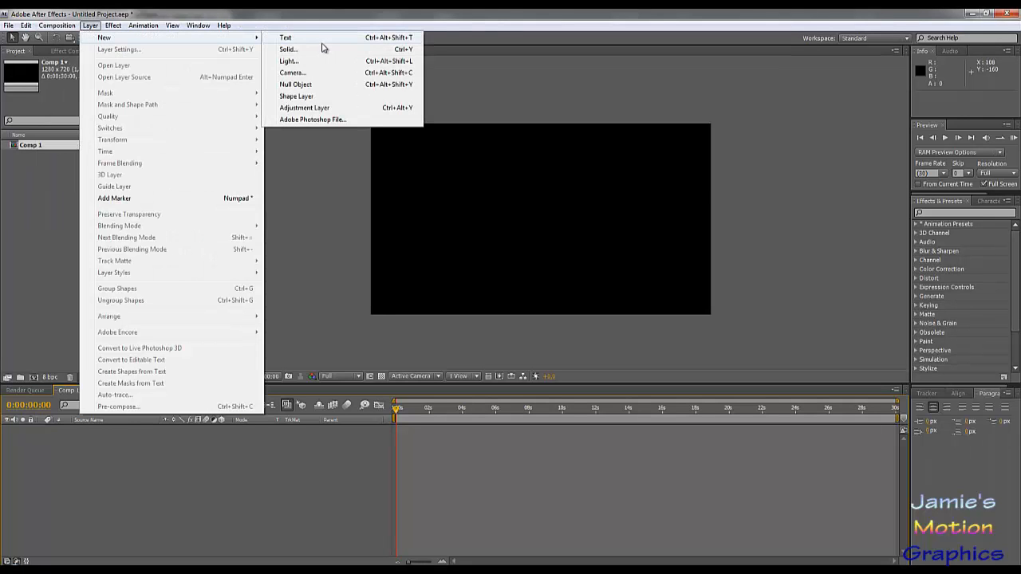
pyautogui.click(292, 39)
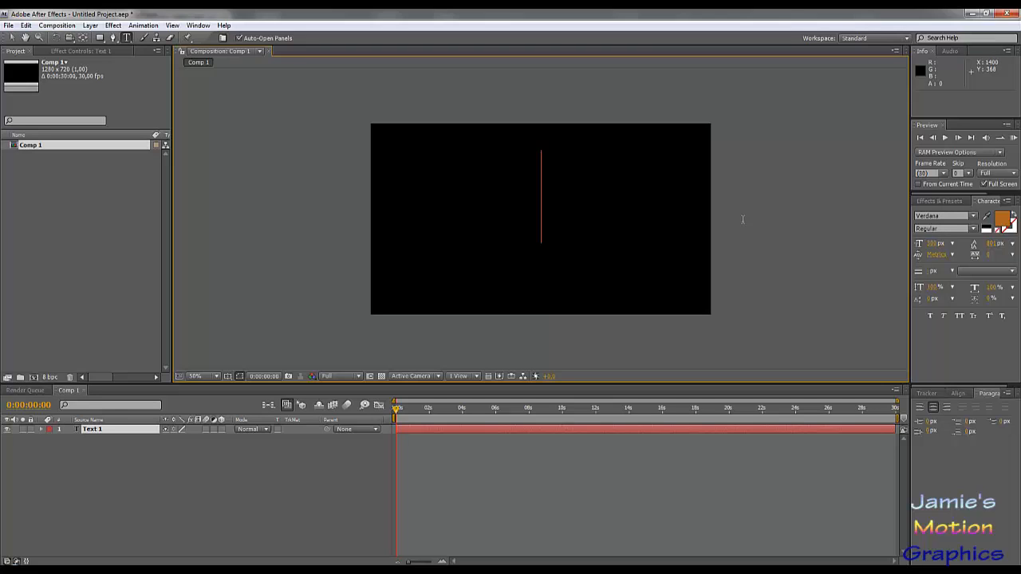
pyautogui.write('JMG')
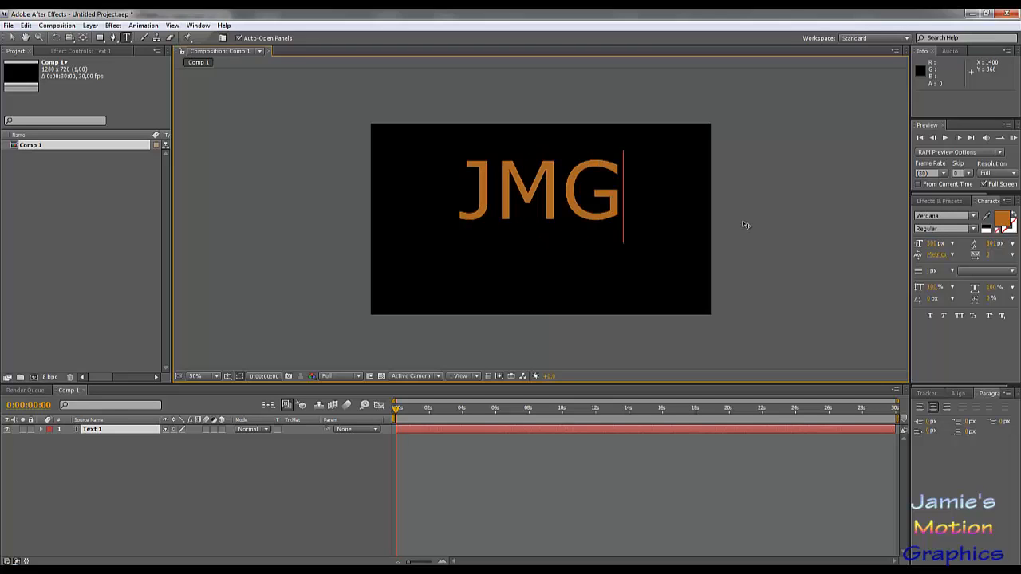
# Set the font of all the JMG text to Stencil Std Bold, trying MS PGothic first
pyautogui.hotkey('ctrl', 'a')
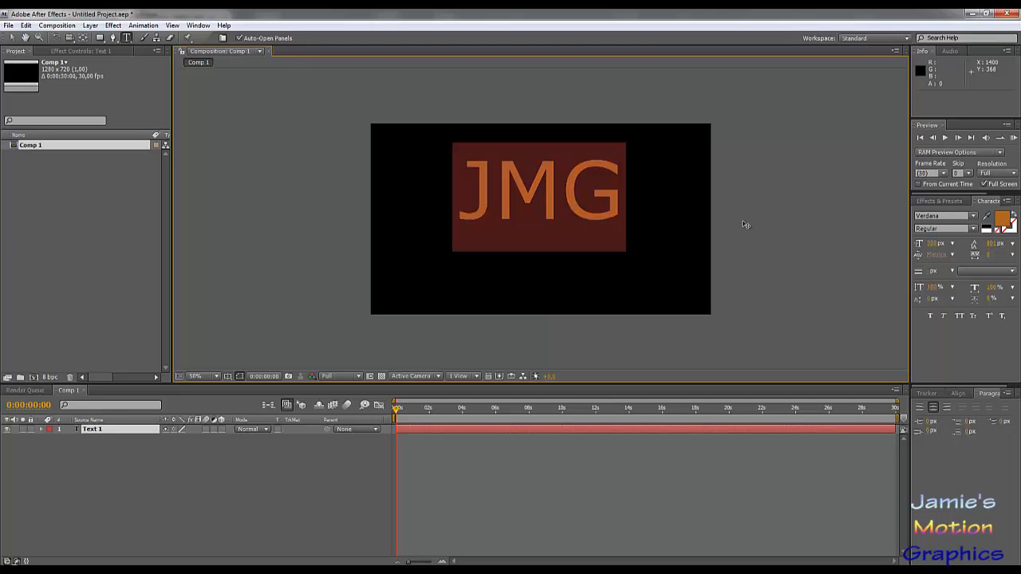
pyautogui.click(972, 215)
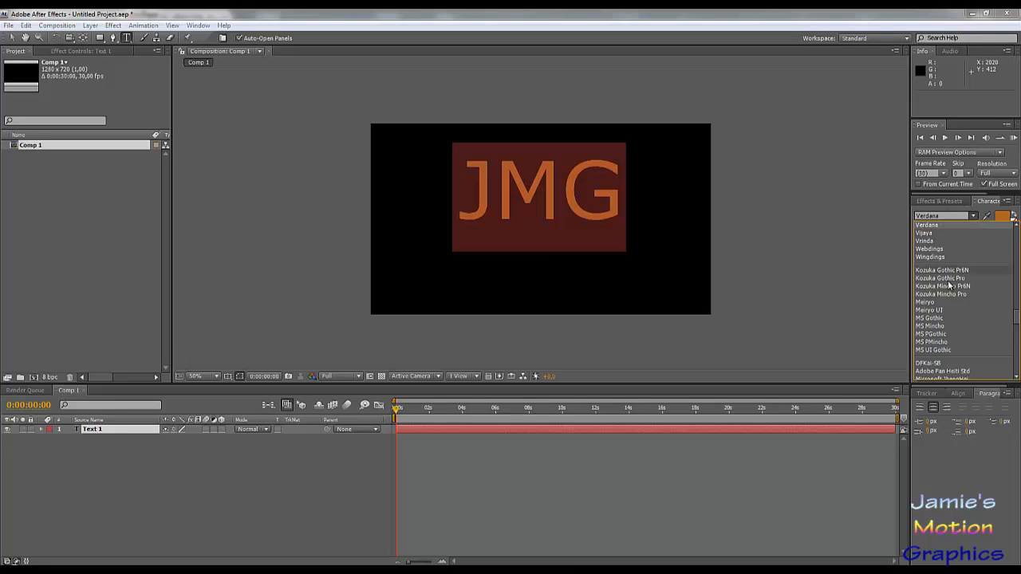
pyautogui.scroll(-3, 949, 290)
pyautogui.click(939, 271)
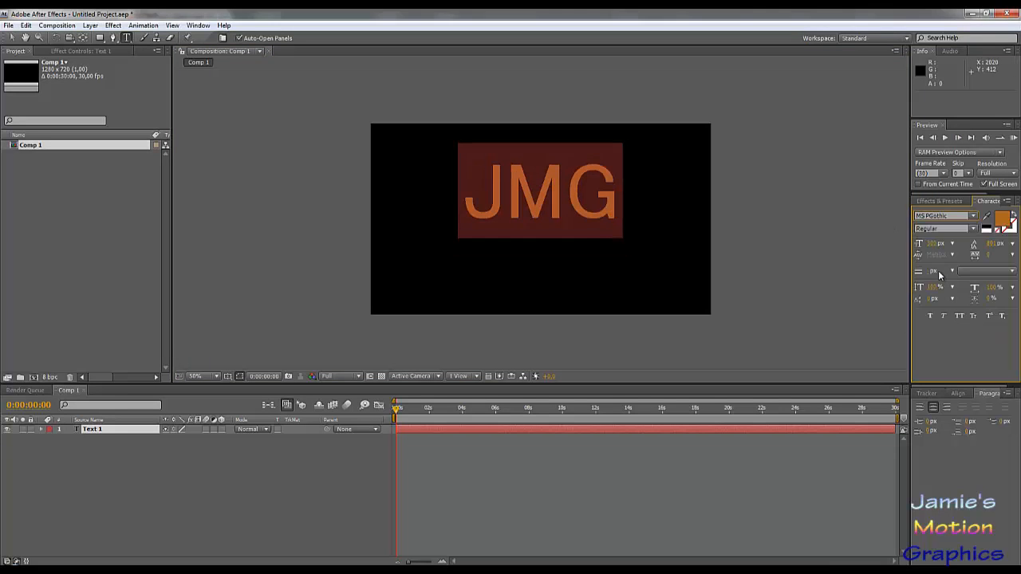
pyautogui.click(972, 215)
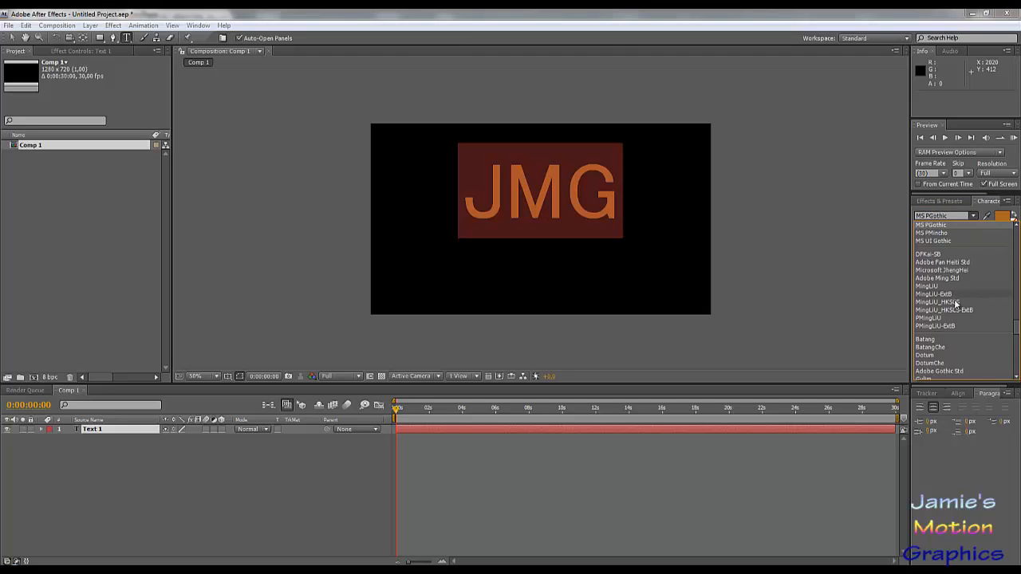
pyautogui.scroll(-3, 949, 295)
pyautogui.click(944, 301)
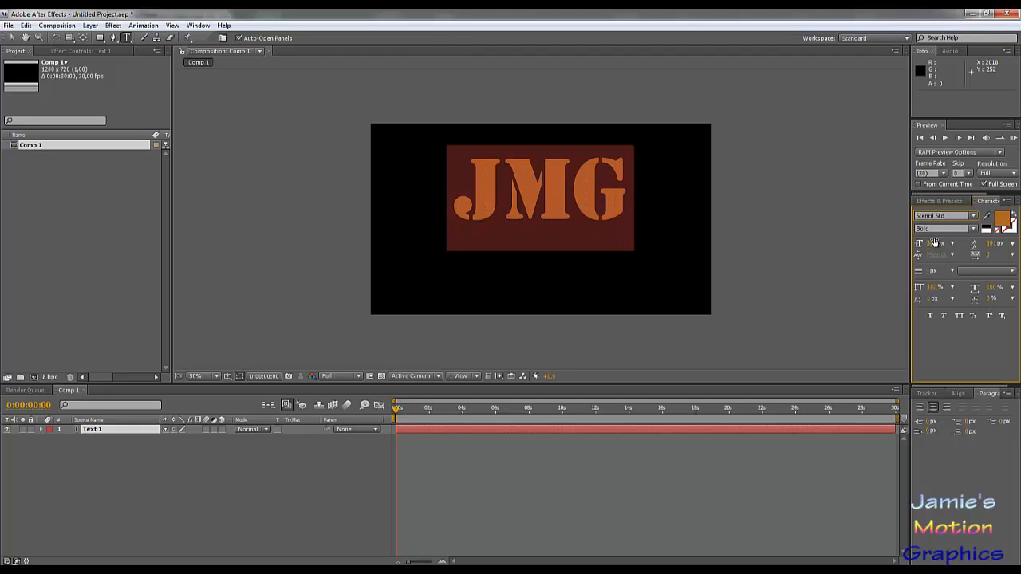
# Enlarge the JMG text until it nearly spans the frame width and move it down to the middle of the frame
pyautogui.moveTo(933, 243); pyautogui.dragTo(978, 247)
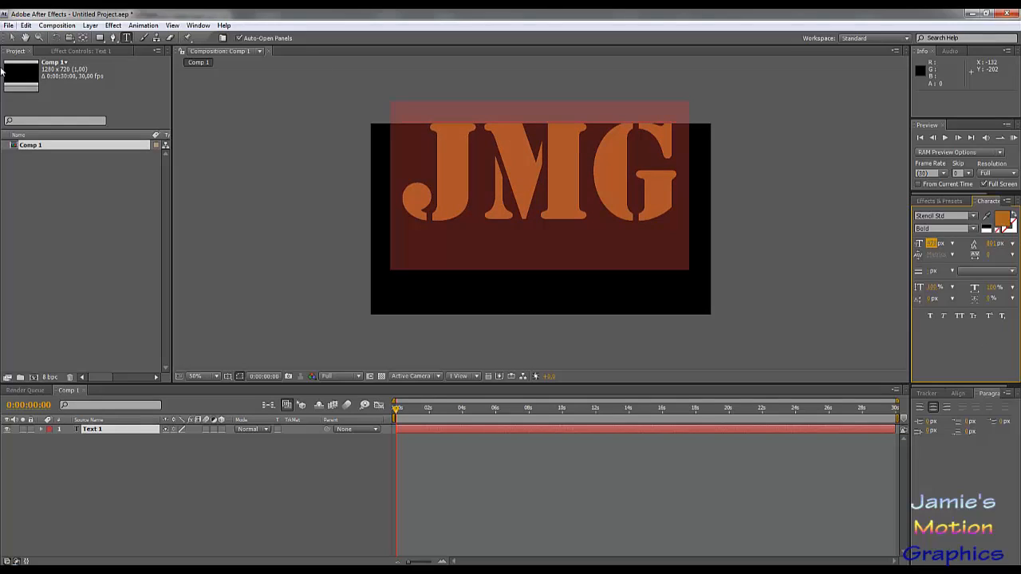
pyautogui.click(12, 38)
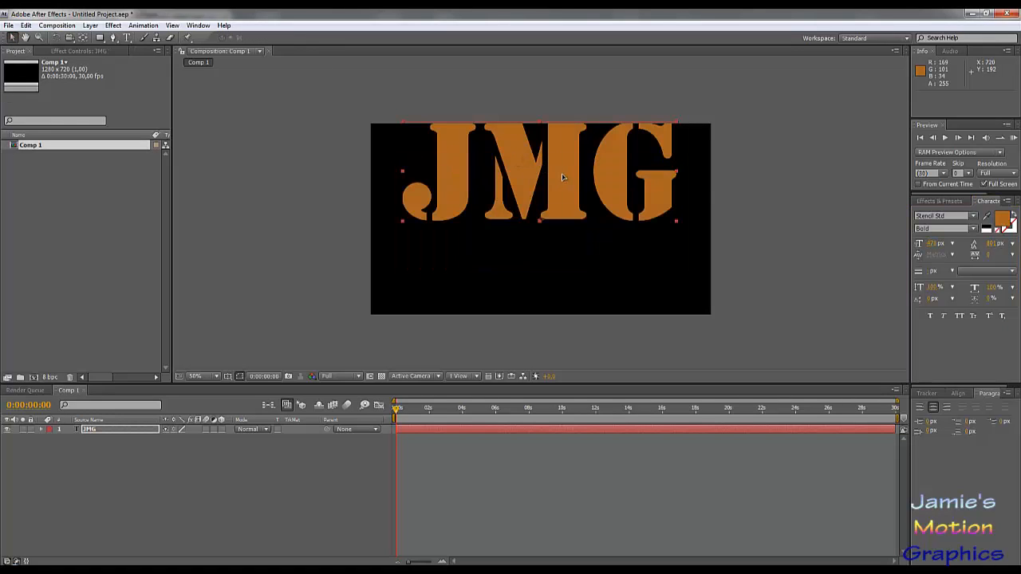
pyautogui.moveTo(561, 173); pyautogui.dragTo(564, 221)
# Change the JMG text's fill colour to white (FFFFFF) and deselect the layer
pyautogui.click(1000, 224)
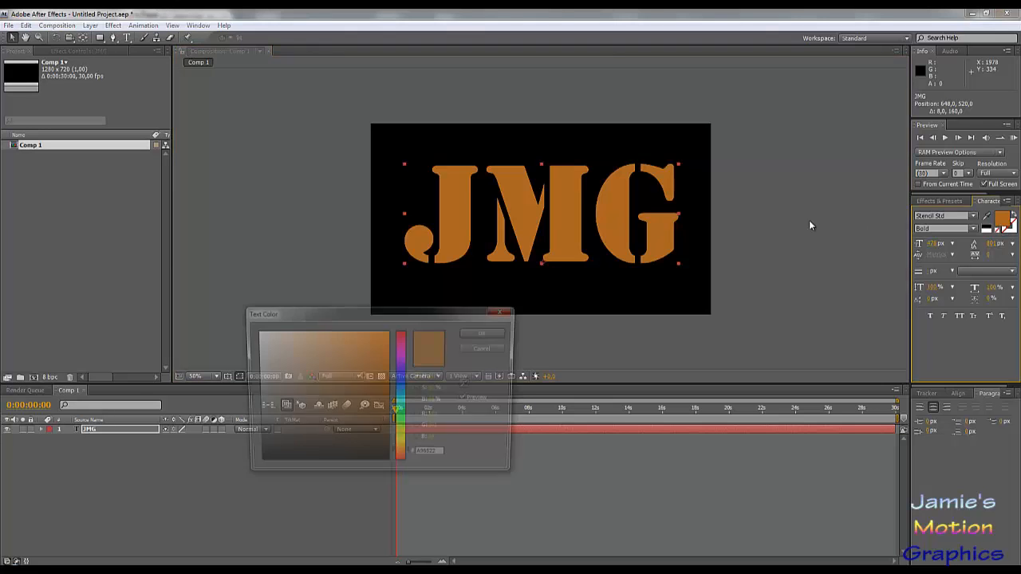
pyautogui.moveTo(325, 348); pyautogui.dragTo(255, 331)
pyautogui.click(486, 332)
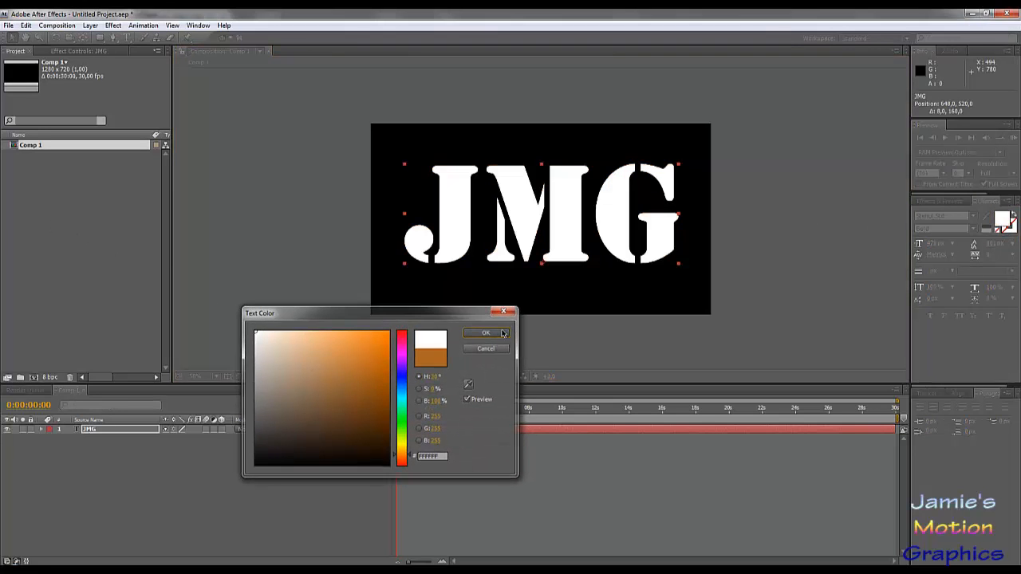
pyautogui.click(341, 291)
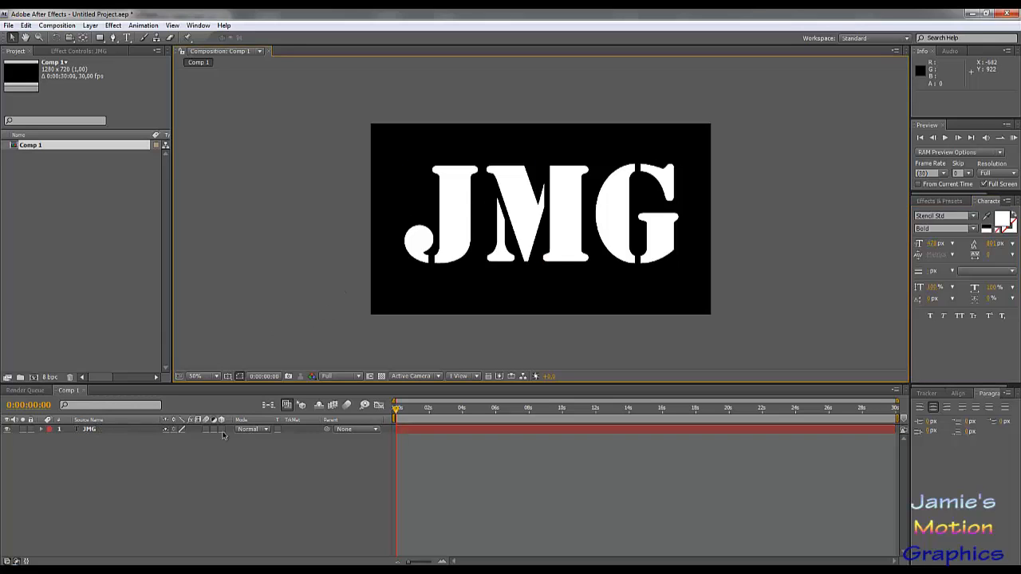
# Rename the JMG text layer as "Luma Matte"
pyautogui.rightClick(94, 431)
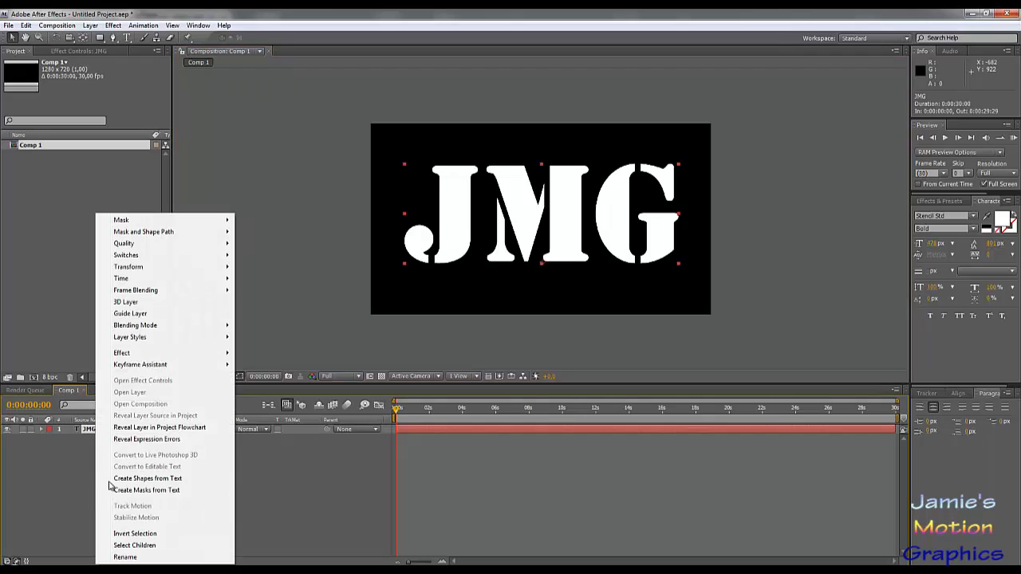
pyautogui.click(131, 554)
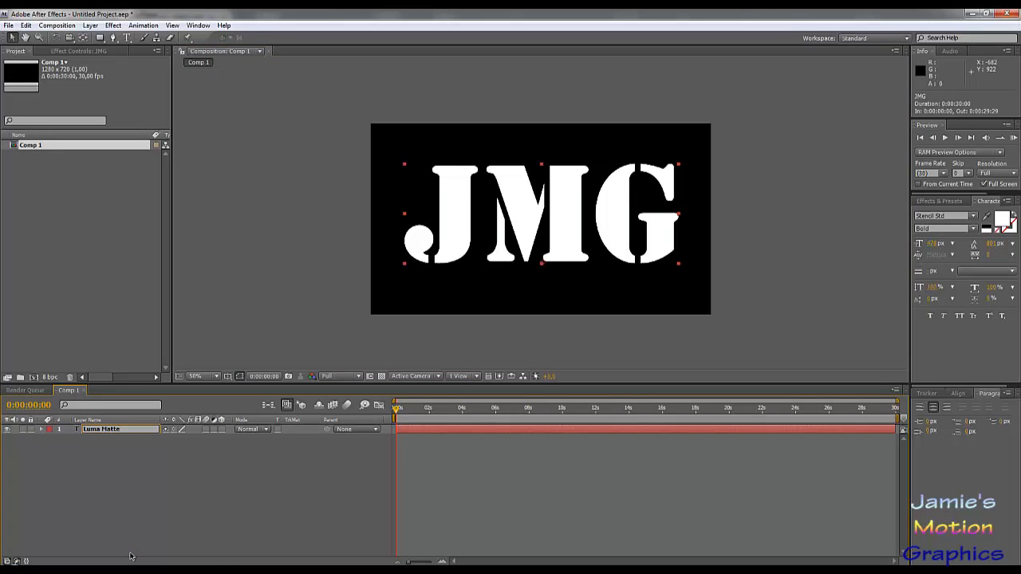
pyautogui.press('Return')
pyautogui.click(80, 461)
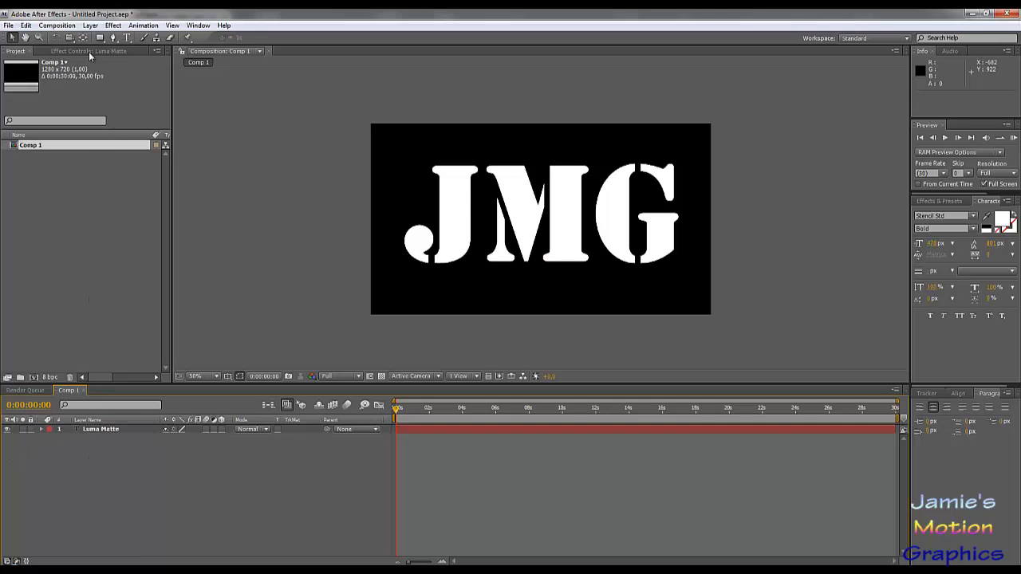
# Create a new 1280 x 720 composition named "Design" at 30 frames per second with a 30-second duration
pyautogui.click(90, 24)
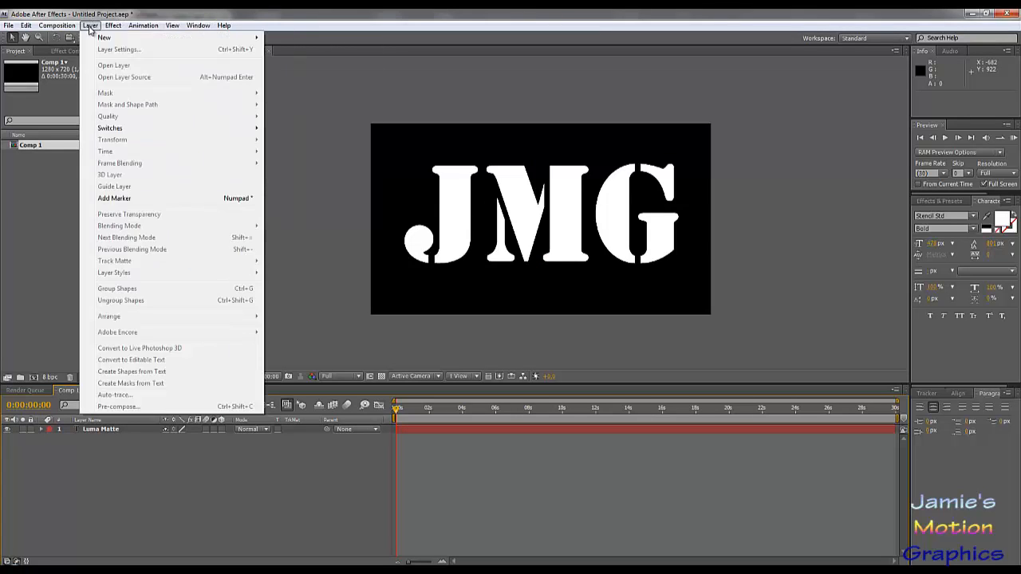
pyautogui.click(112, 482)
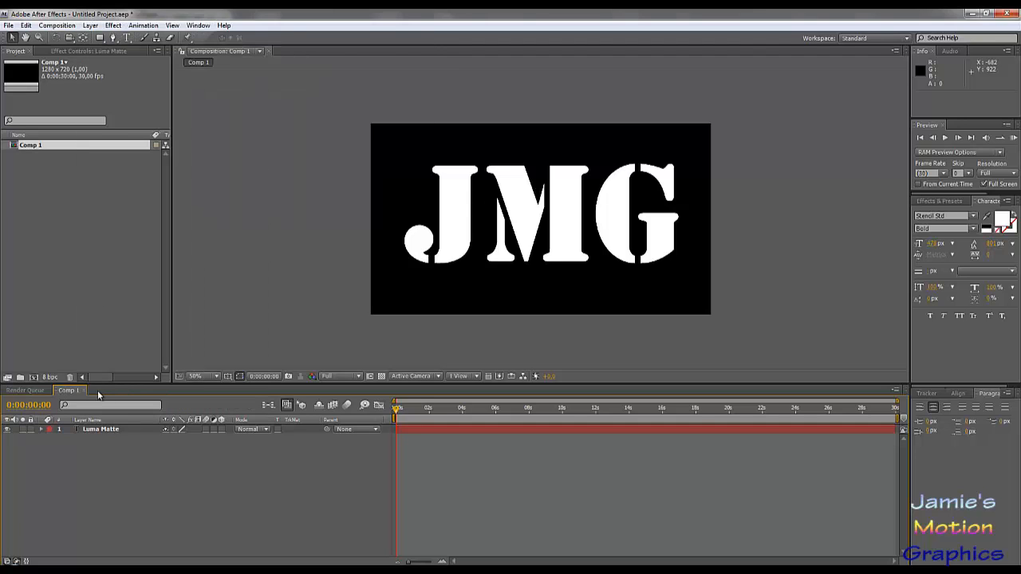
pyautogui.click(57, 25)
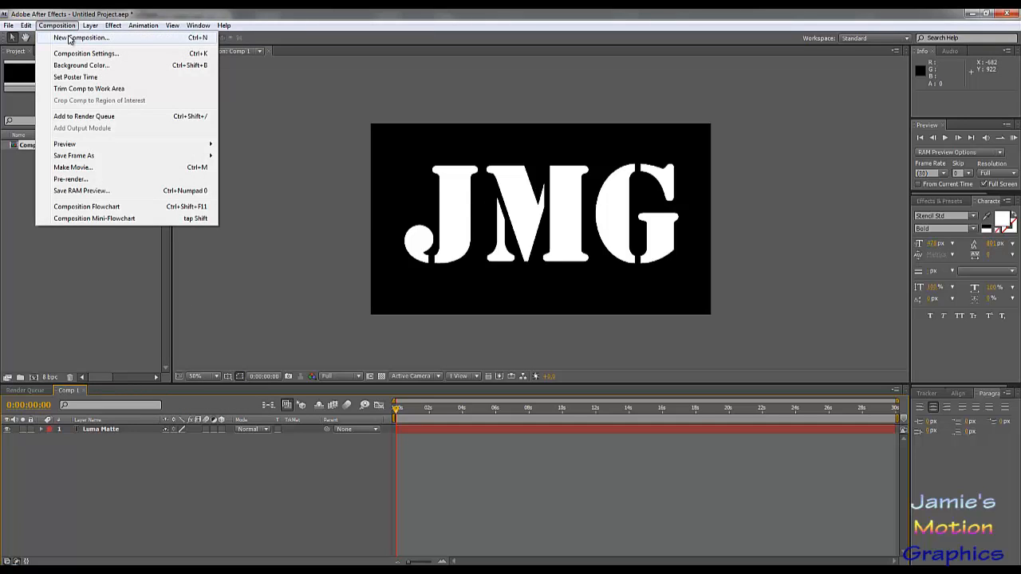
pyautogui.click(69, 39)
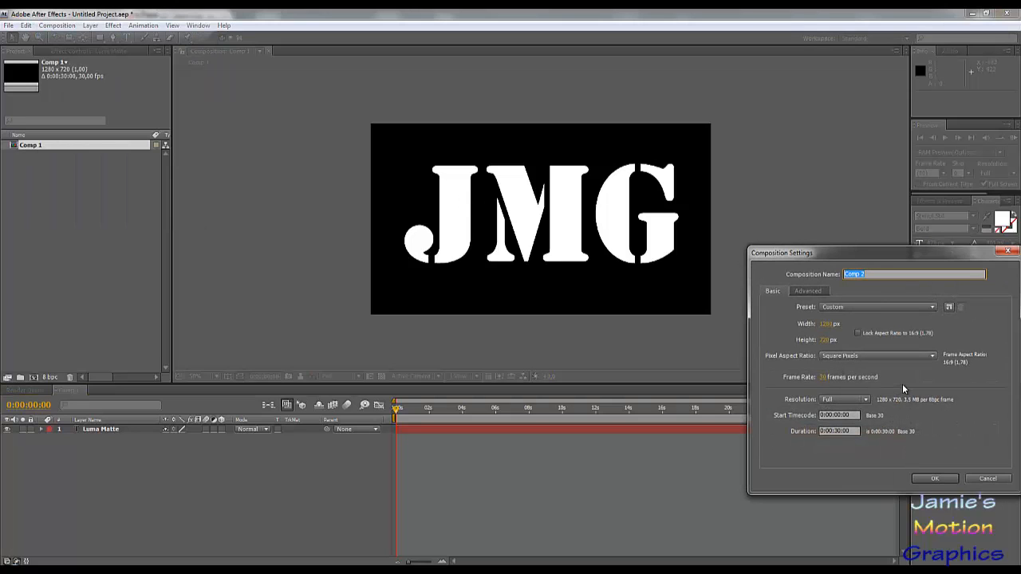
pyautogui.write('Design')
pyautogui.press('Return')
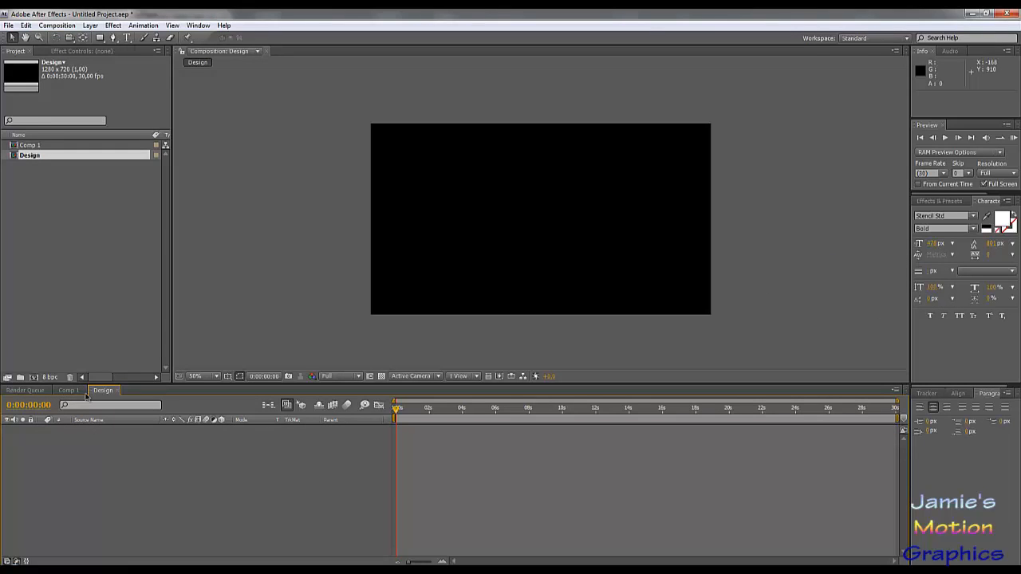
# Add a white 1280 x 720 px solid layer to the Design composition
pyautogui.click(39, 146)
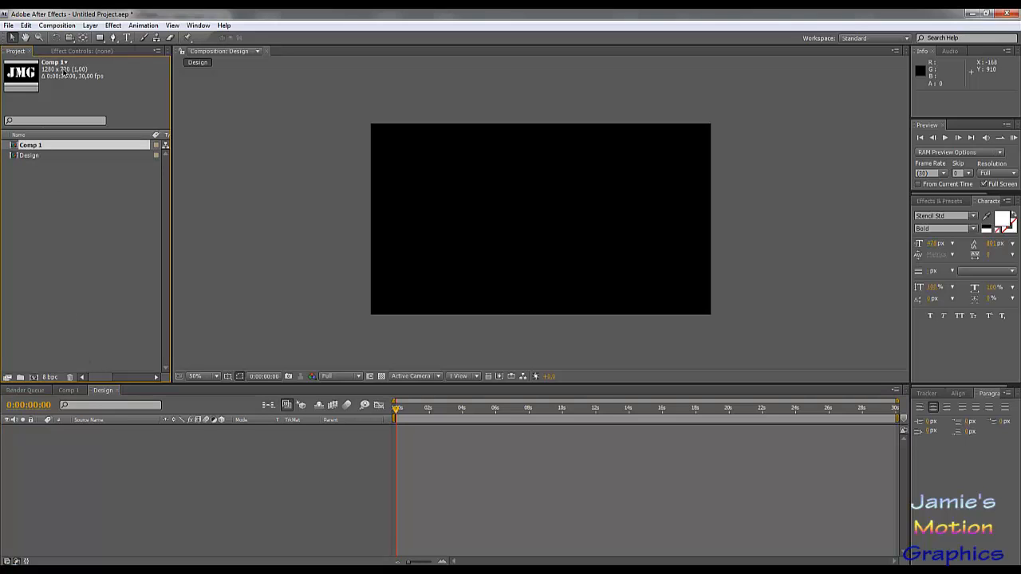
pyautogui.click(113, 25)
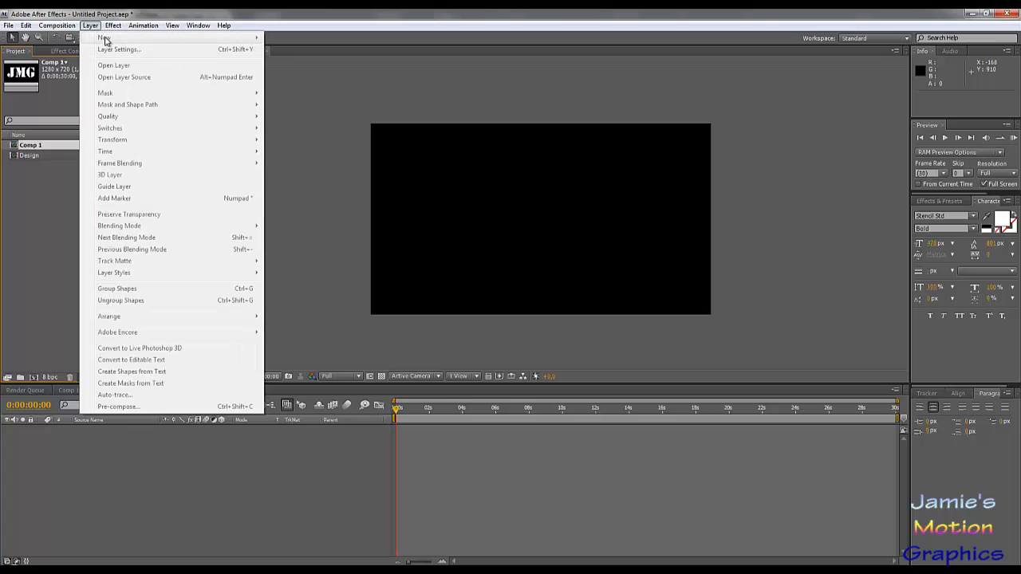
pyautogui.click(93, 27)
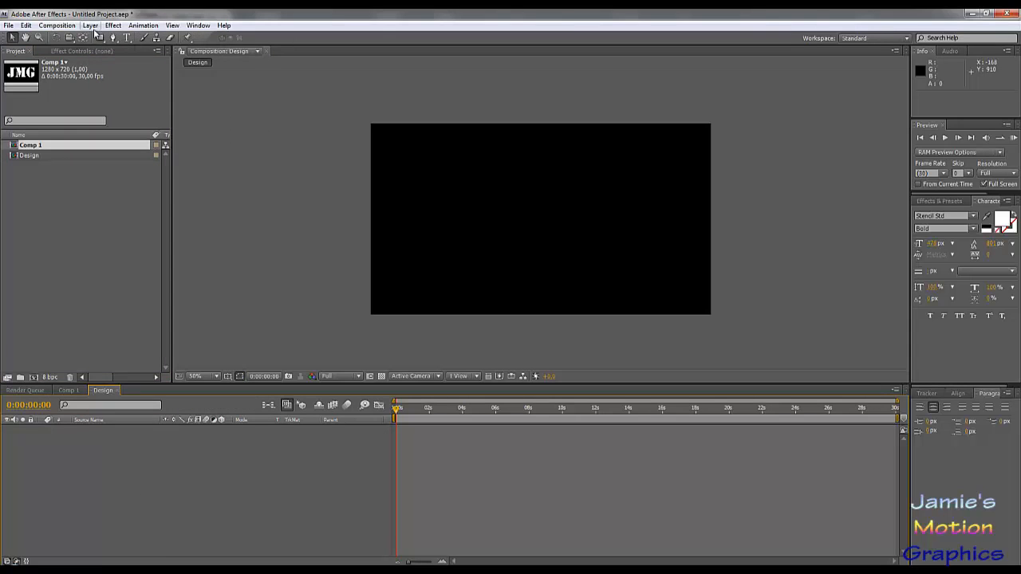
pyautogui.click(92, 27)
pyautogui.moveTo(194, 40)
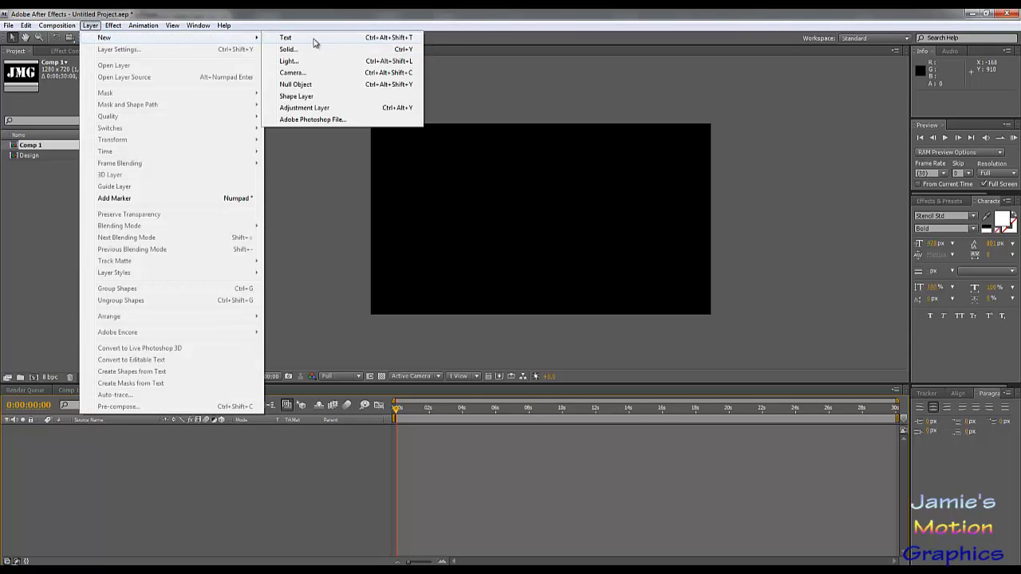
pyautogui.click(297, 50)
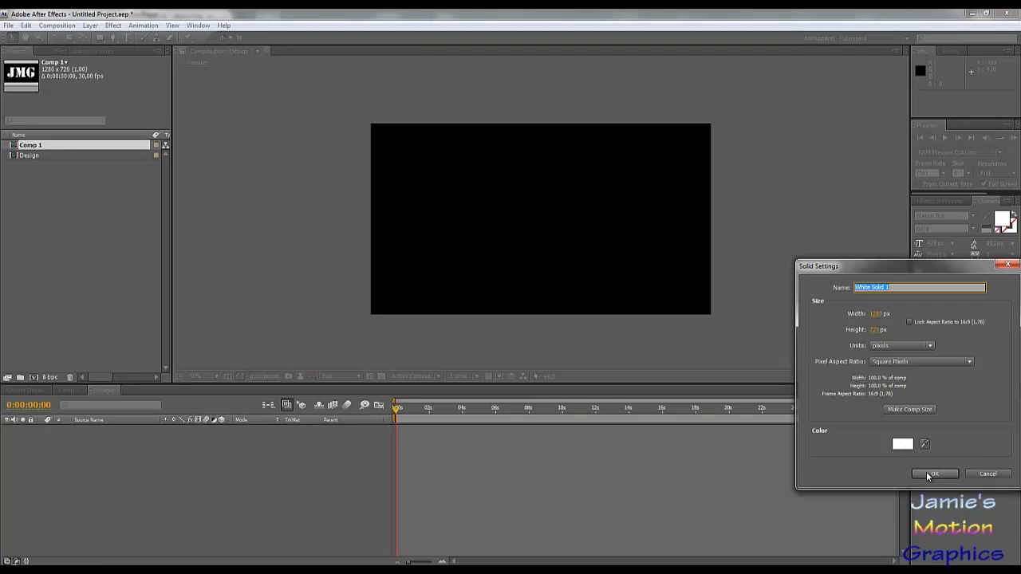
pyautogui.click(930, 474)
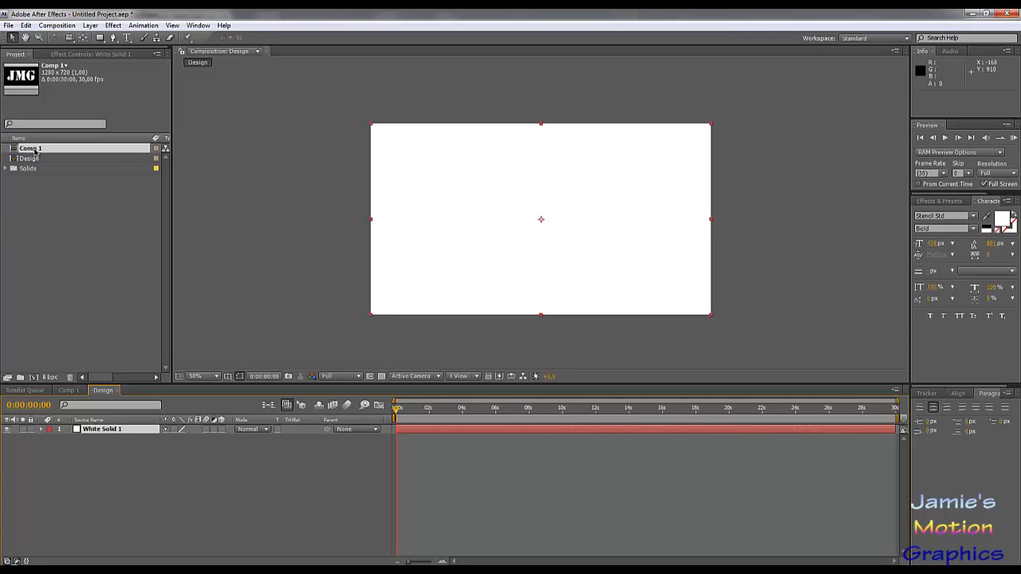
# Place Comp 1 above the white solid in the Design composition and set the solid's track matte to Luma Matte "Comp 1"
pyautogui.moveTo(36, 149); pyautogui.dragTo(128, 432)
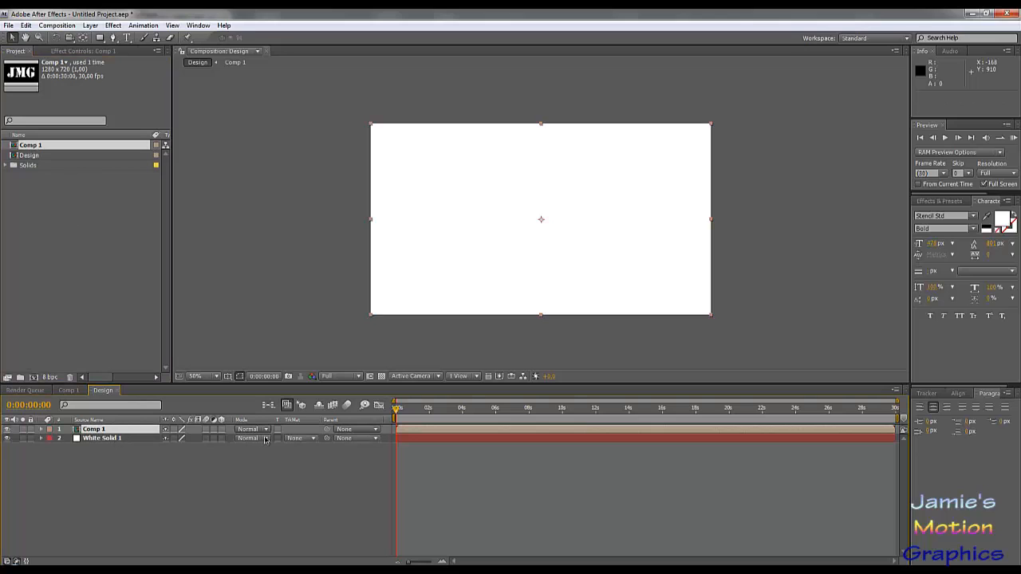
pyautogui.click(292, 440)
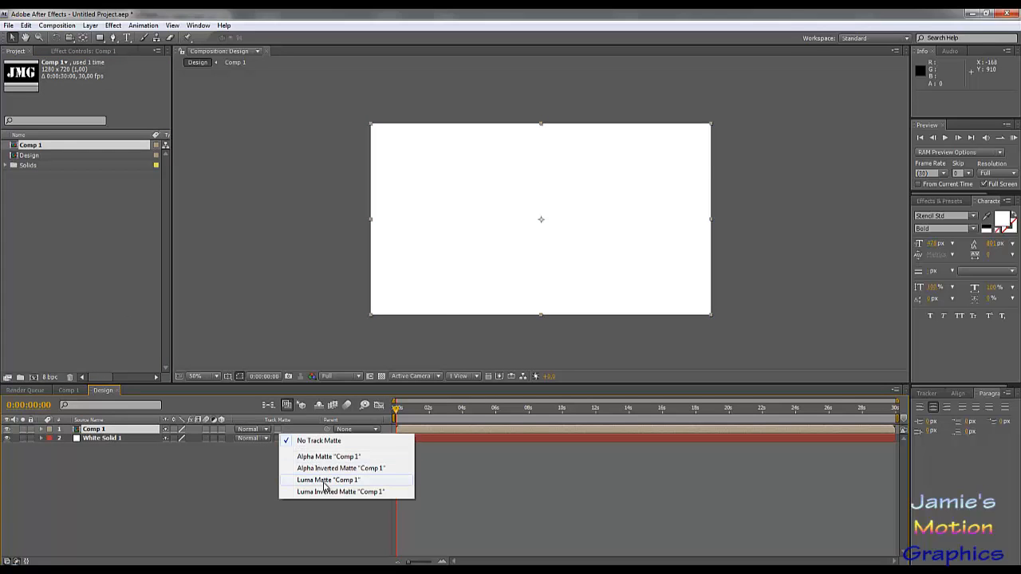
pyautogui.click(323, 482)
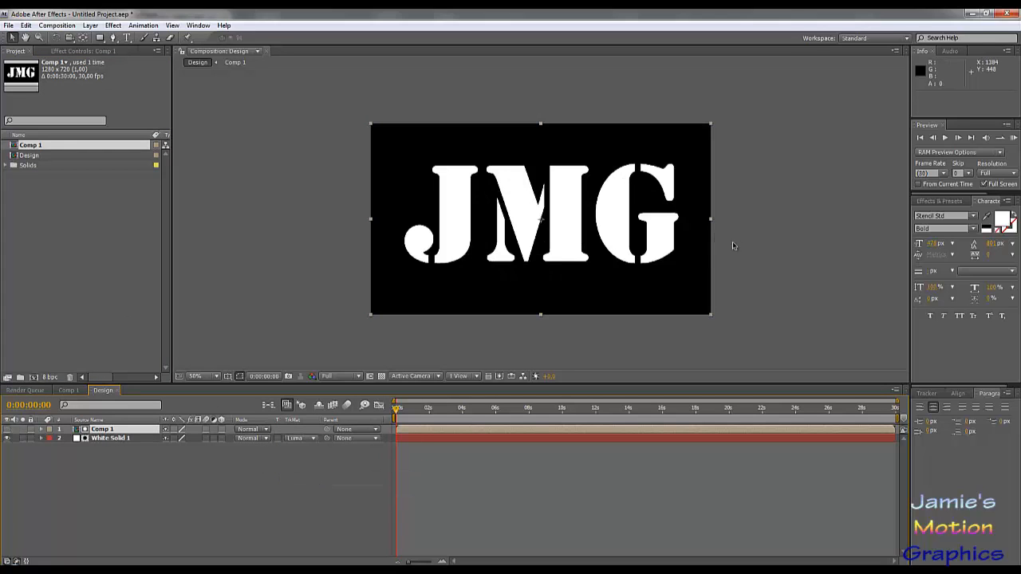
# Inspect the matte layer and the white solid in Design, comparing them with the source text inside Comp 1
pyautogui.click(123, 446)
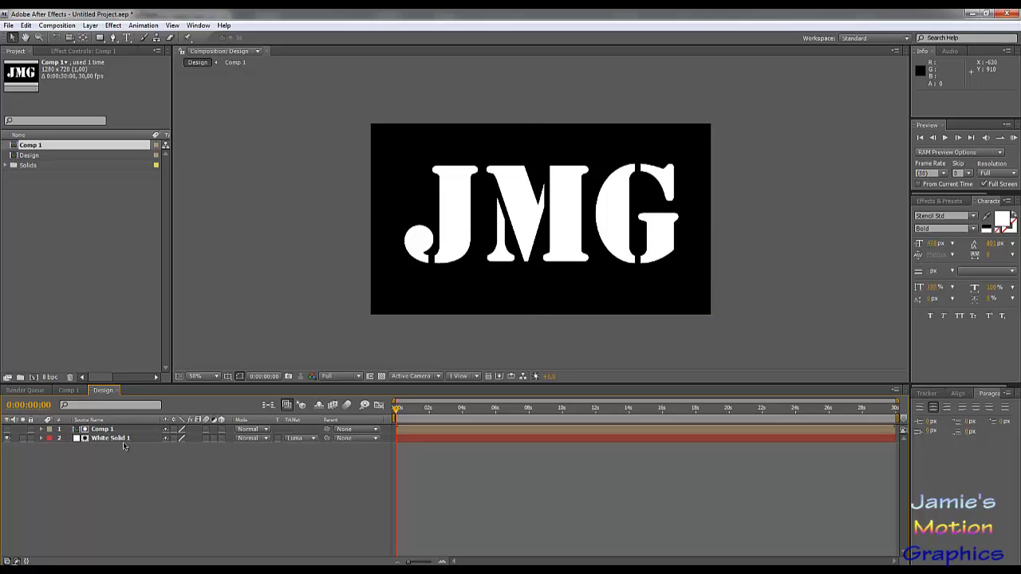
pyautogui.click(118, 440)
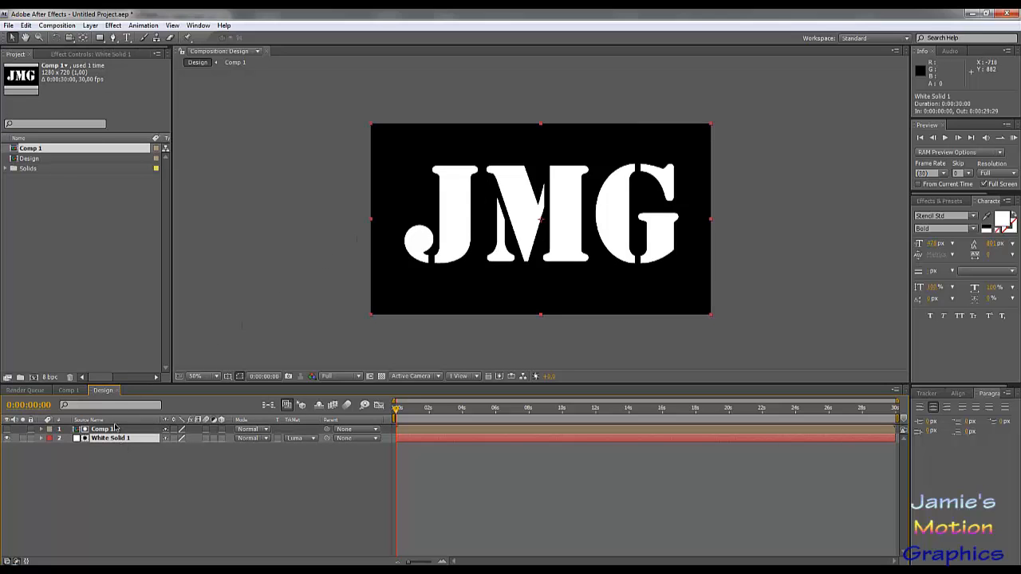
pyautogui.click(112, 431)
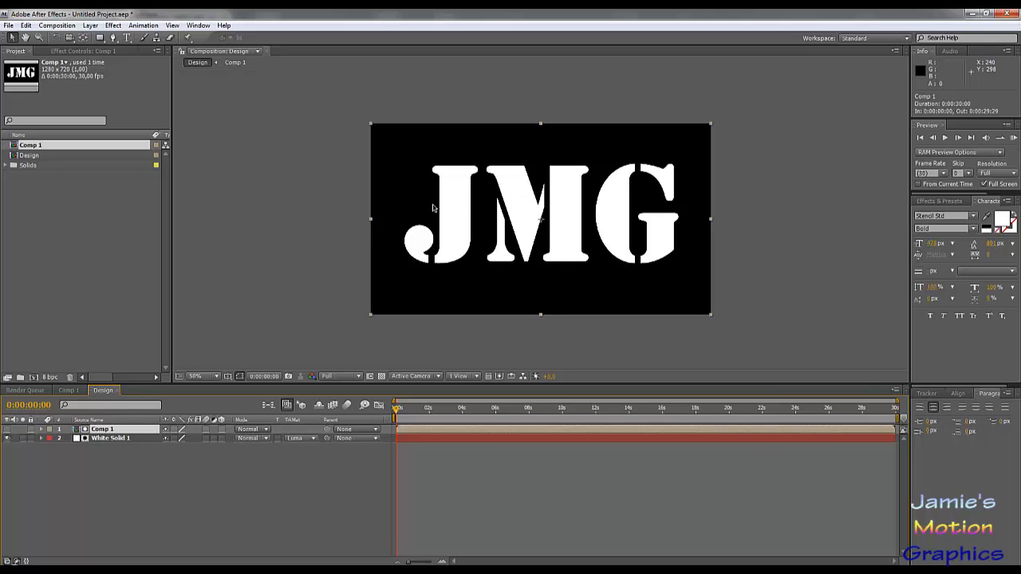
pyautogui.click(94, 438)
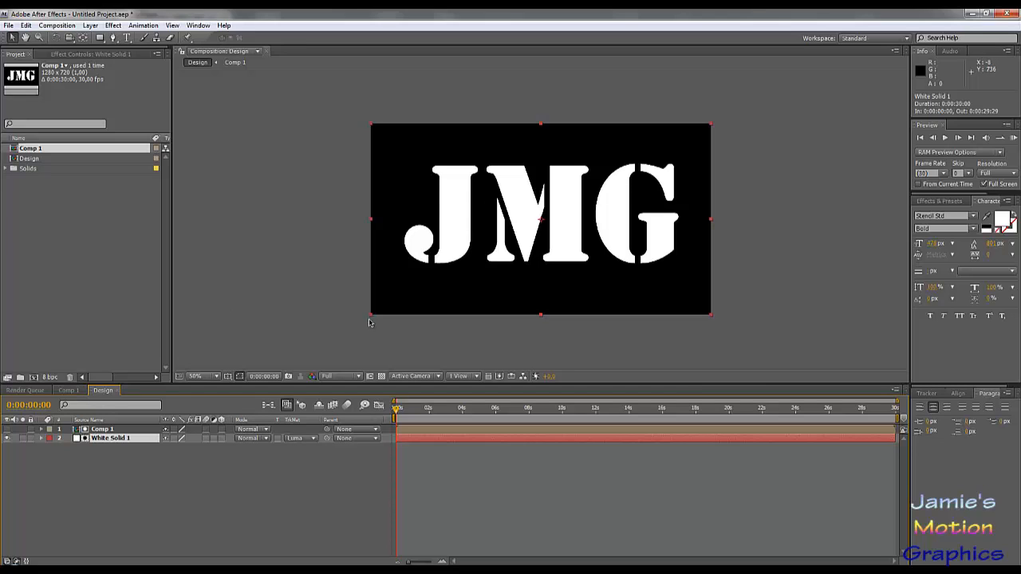
pyautogui.click(69, 390)
pyautogui.click(101, 391)
pyautogui.doubleClick(103, 429)
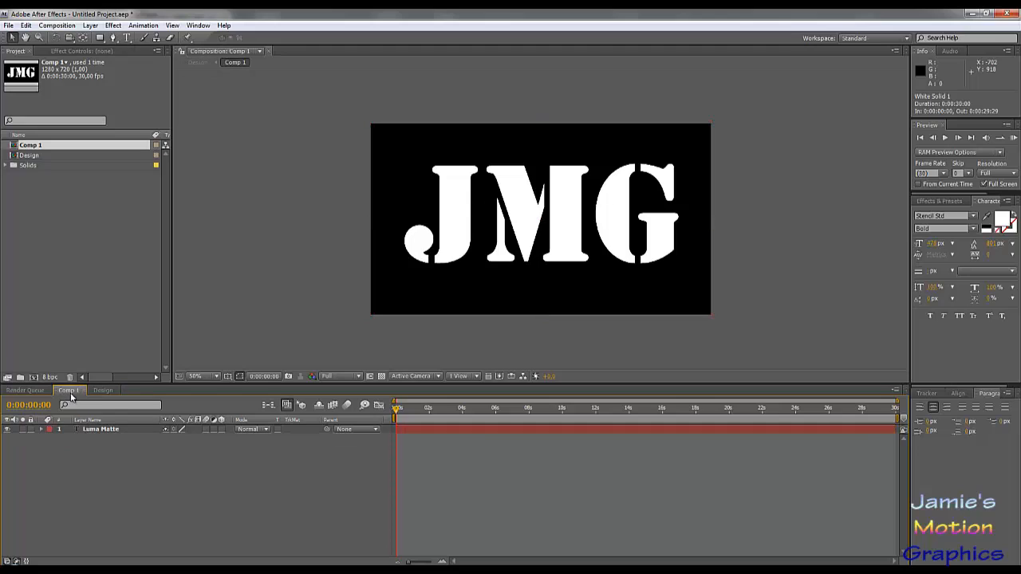
# Try a red color on the white solid in the Design composition and undo the change
pyautogui.click(104, 431)
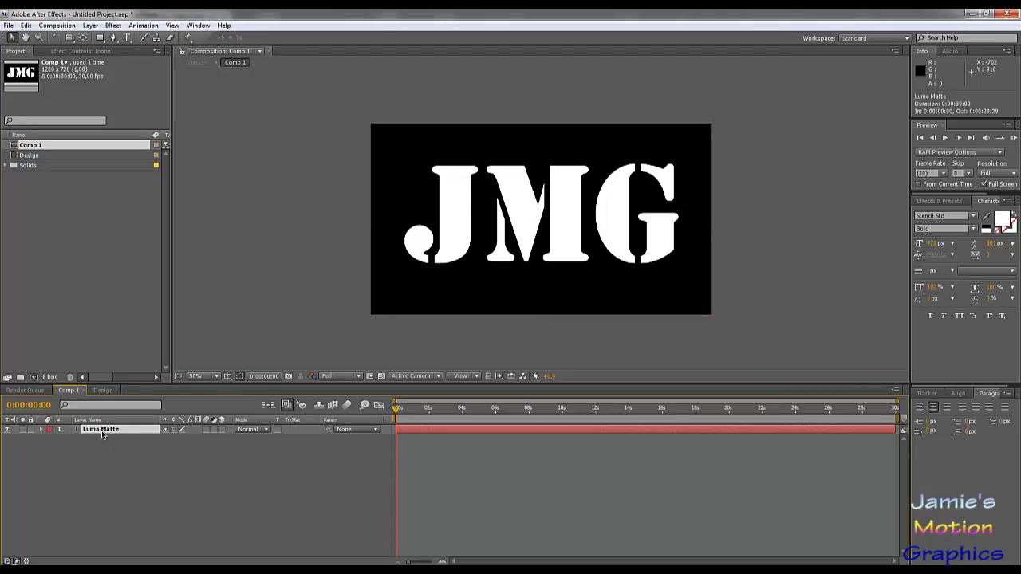
pyautogui.click(102, 391)
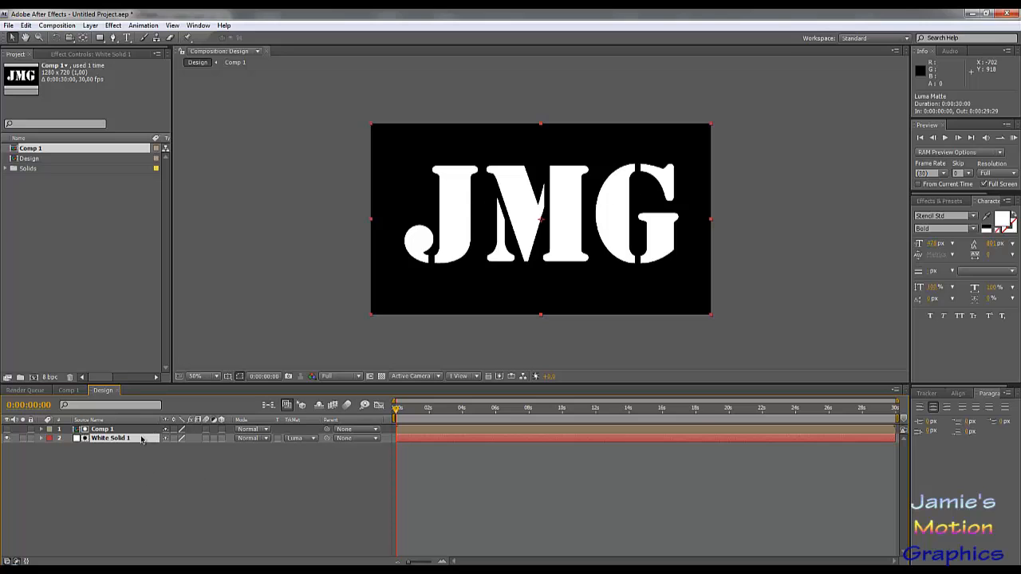
pyautogui.click(92, 25)
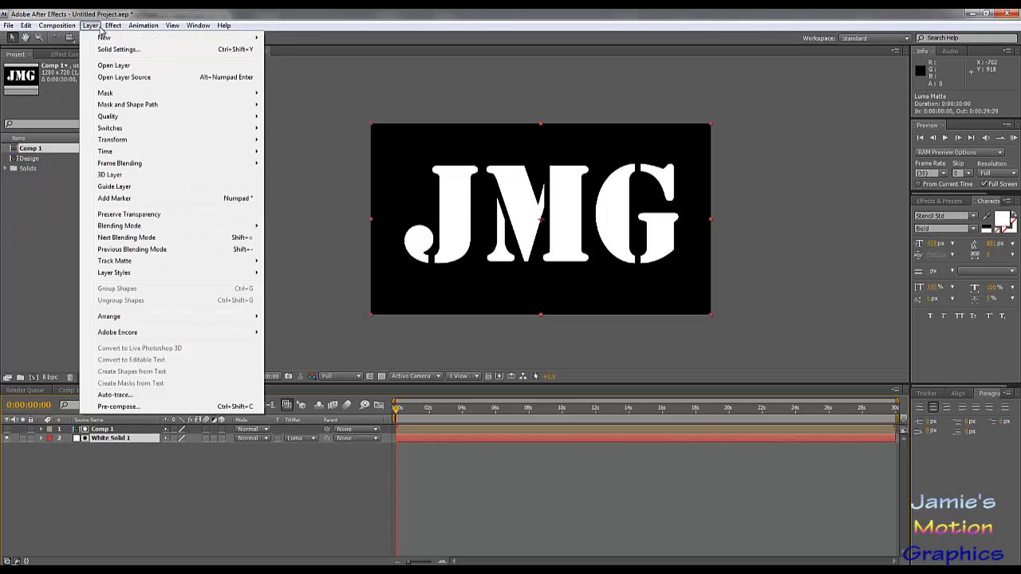
pyautogui.click(118, 49)
pyautogui.click(902, 424)
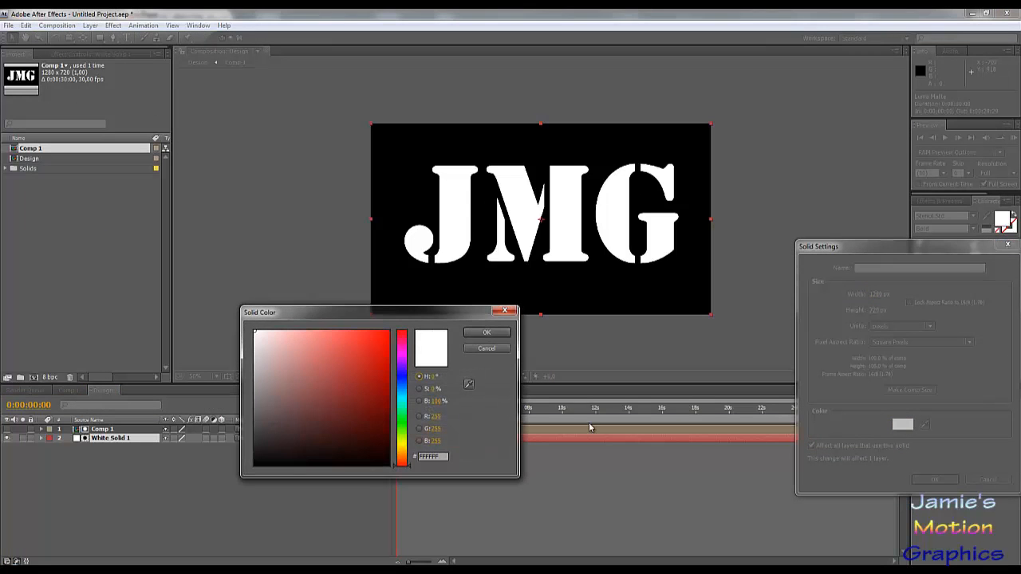
pyautogui.click(388, 331)
pyautogui.click(485, 333)
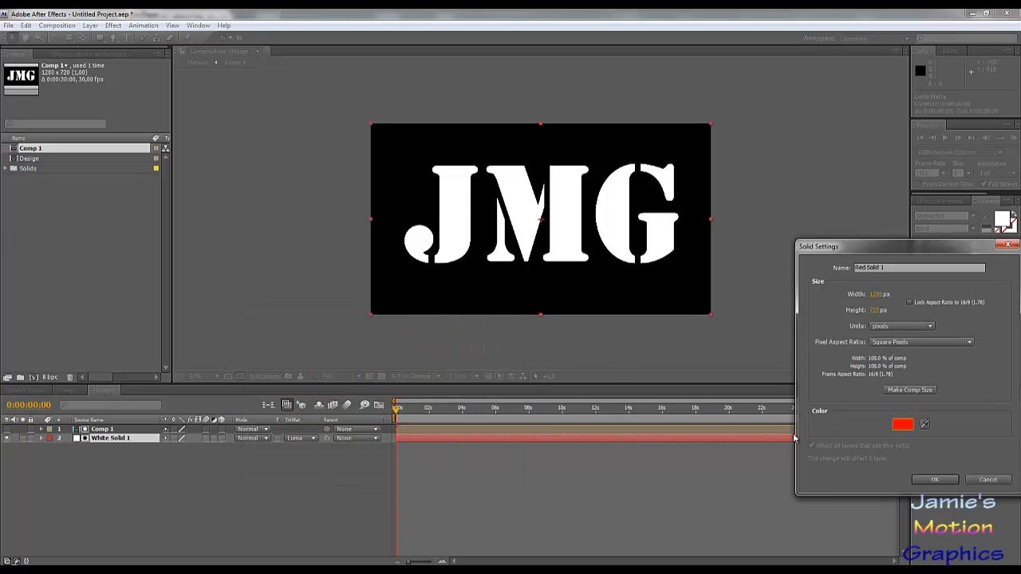
pyautogui.click(934, 479)
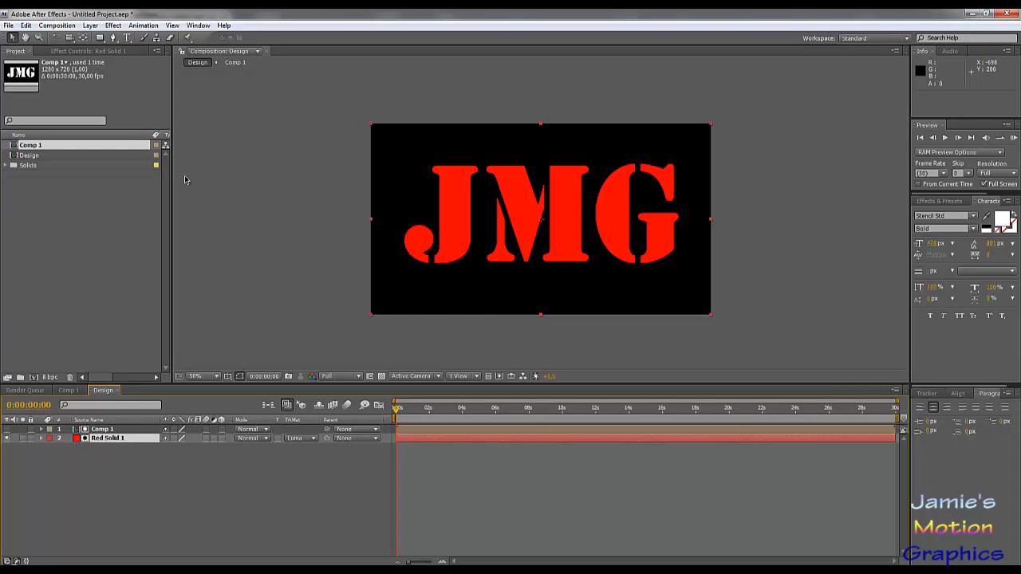
pyautogui.hotkey('ctrl', 'z')
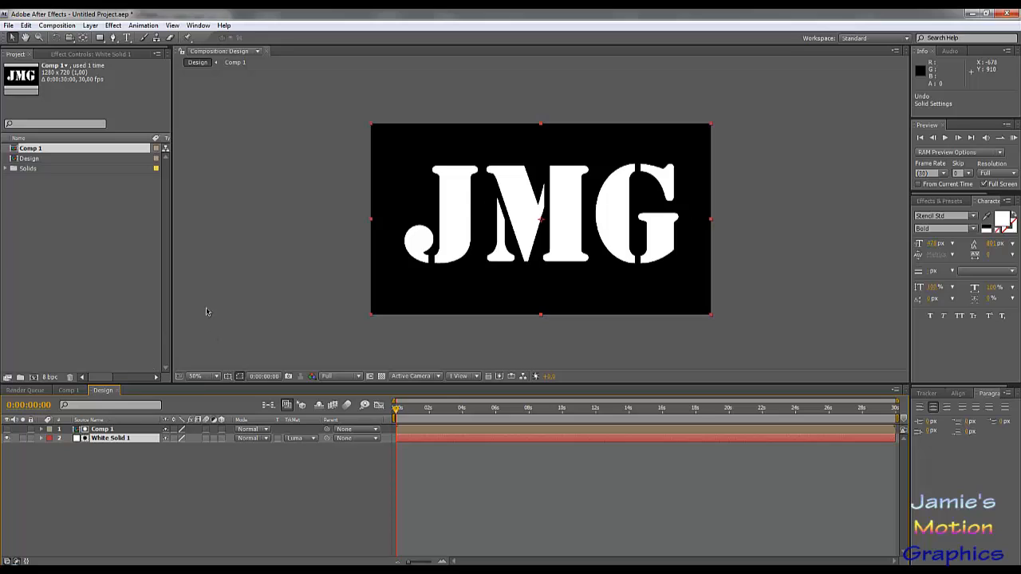
# Draw a vertical strip mask about 44 px wide at the J's left edge on the white solid, lock it, and place a duplicate strip beside it
pyautogui.click(101, 39)
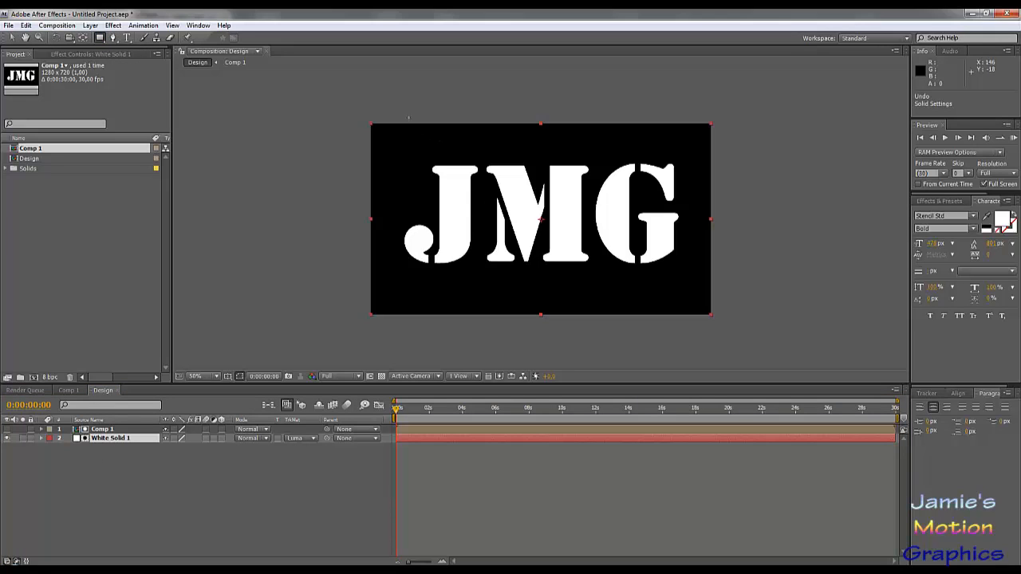
pyautogui.moveTo(402, 139); pyautogui.dragTo(414, 280)
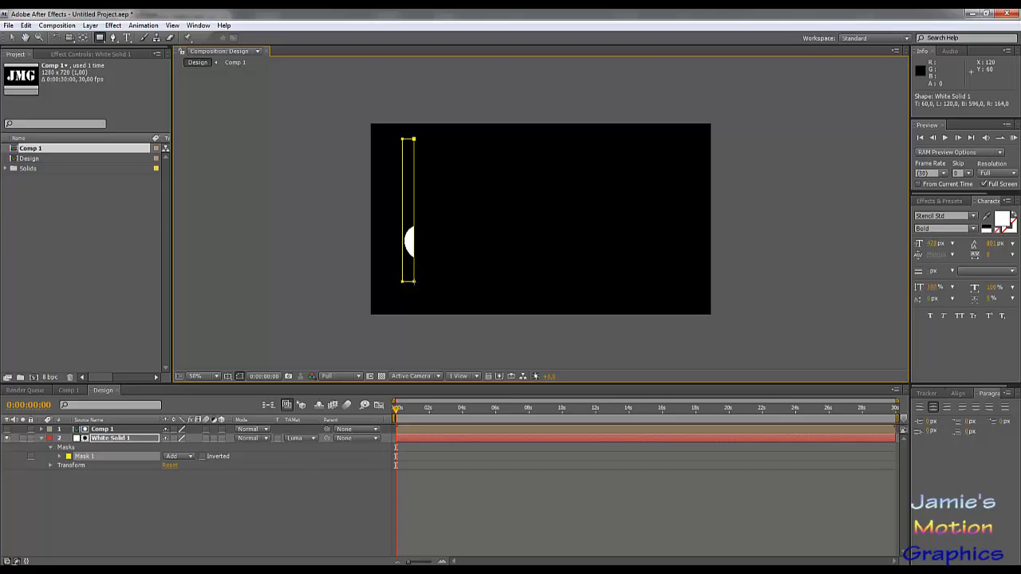
pyautogui.click(110, 455)
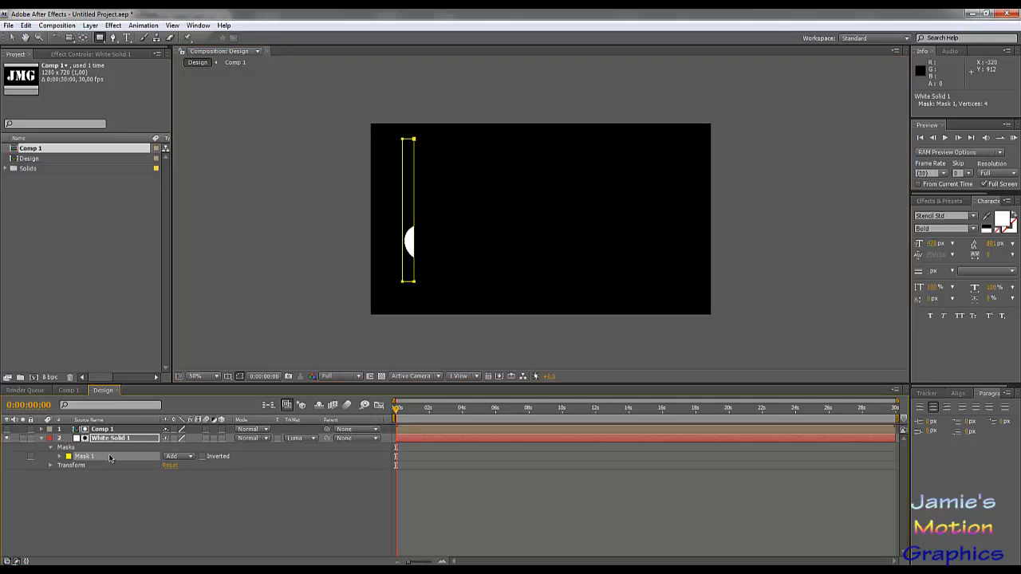
pyautogui.hotkey('ctrl', 'd')
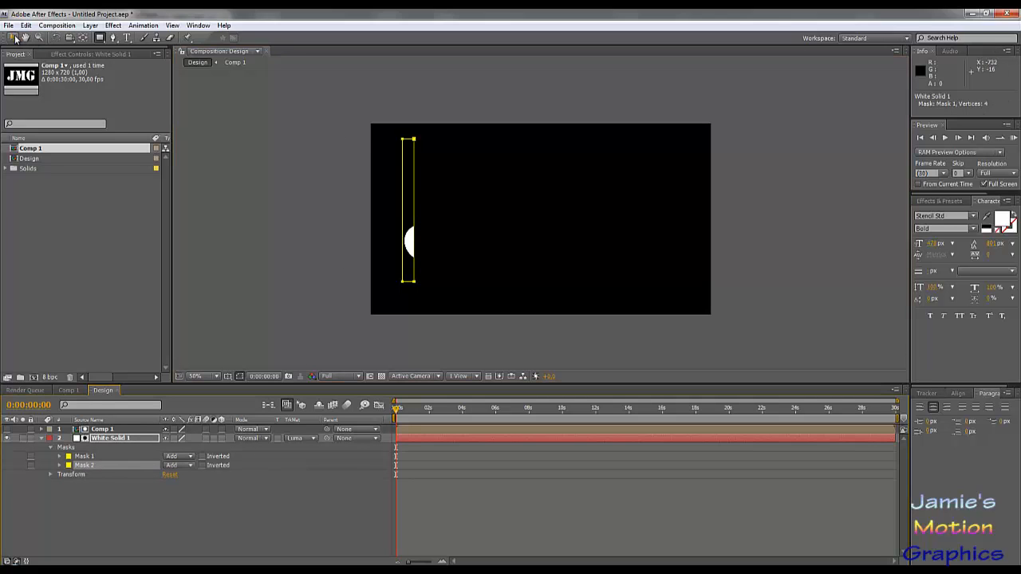
pyautogui.click(30, 457)
pyautogui.moveTo(384, 130); pyautogui.dragTo(424, 285)
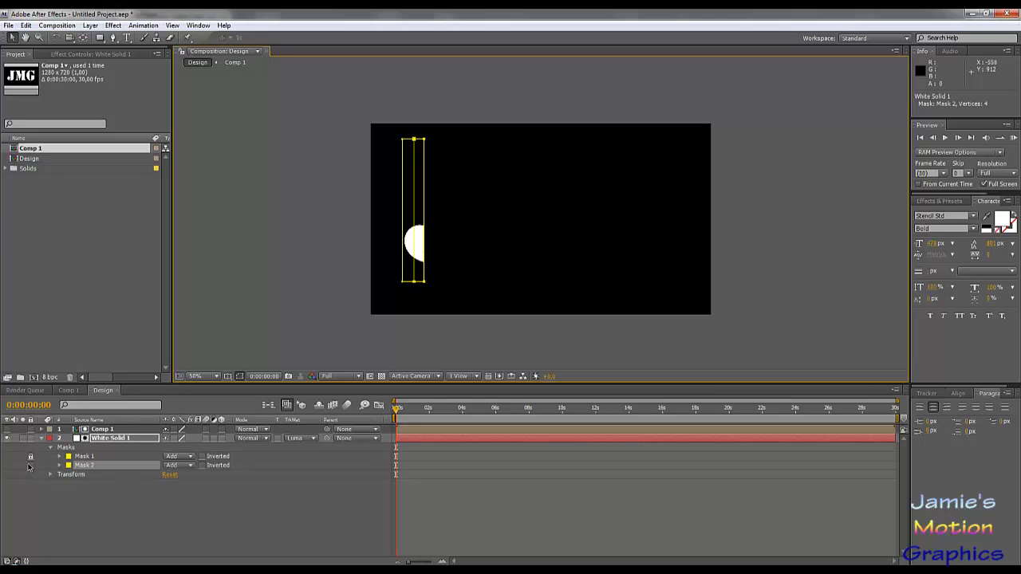
# Duplicate Mask 2, lock the original, and fit the copy as a wider adjoining strip reaching just into the J's stem
pyautogui.hotkey('ctrl', 'd')
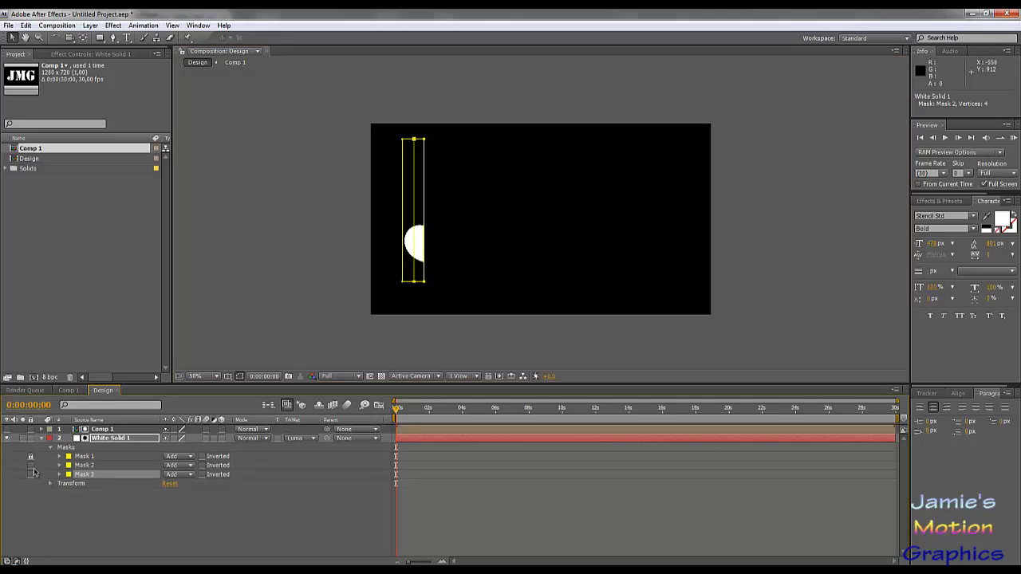
pyautogui.click(32, 466)
pyautogui.moveTo(410, 137); pyautogui.dragTo(431, 283)
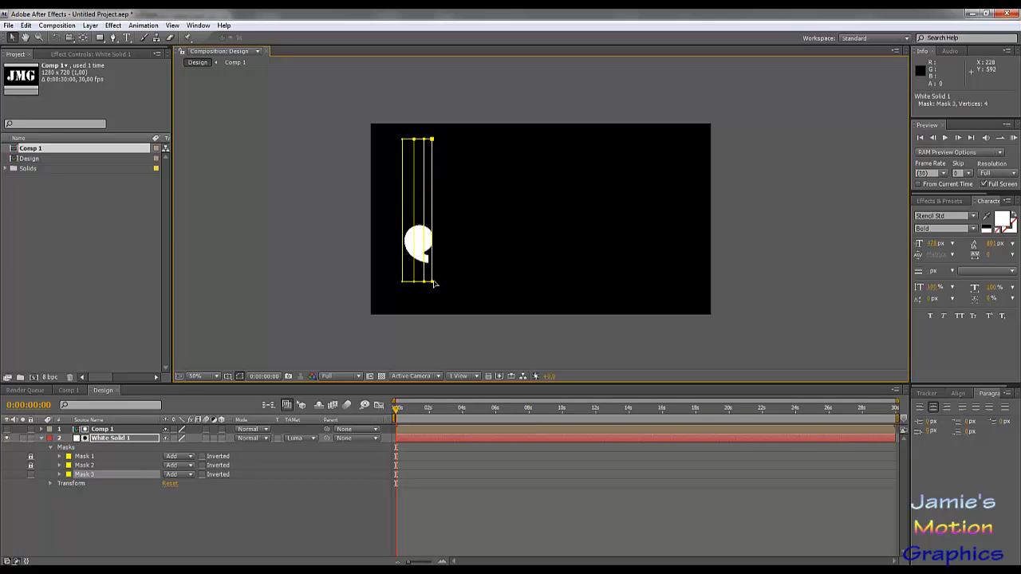
pyautogui.moveTo(432, 284); pyautogui.dragTo(440, 283)
pyautogui.moveTo(440, 141); pyautogui.dragTo(441, 142)
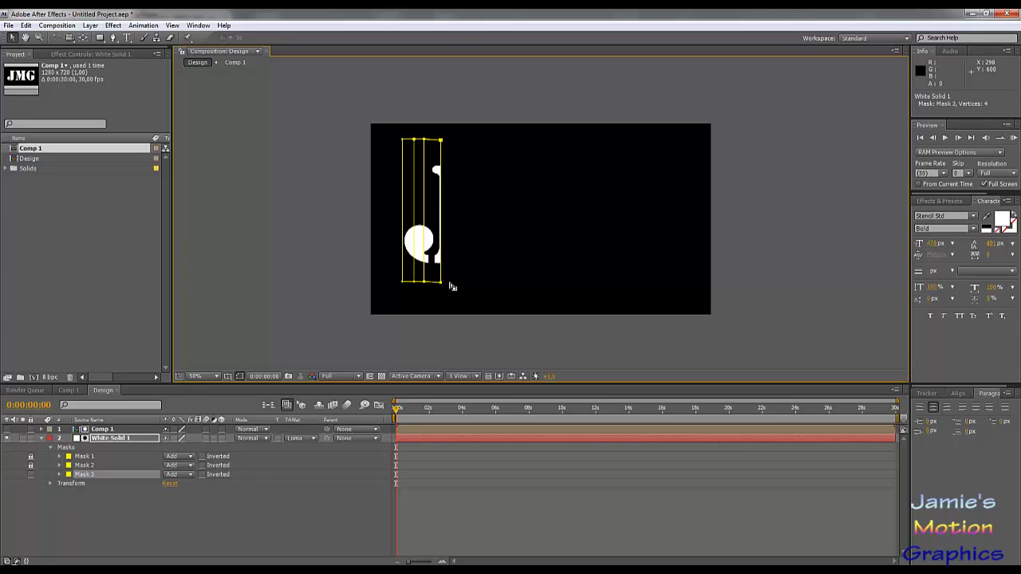
pyautogui.hotkey('ctrl', 'z')
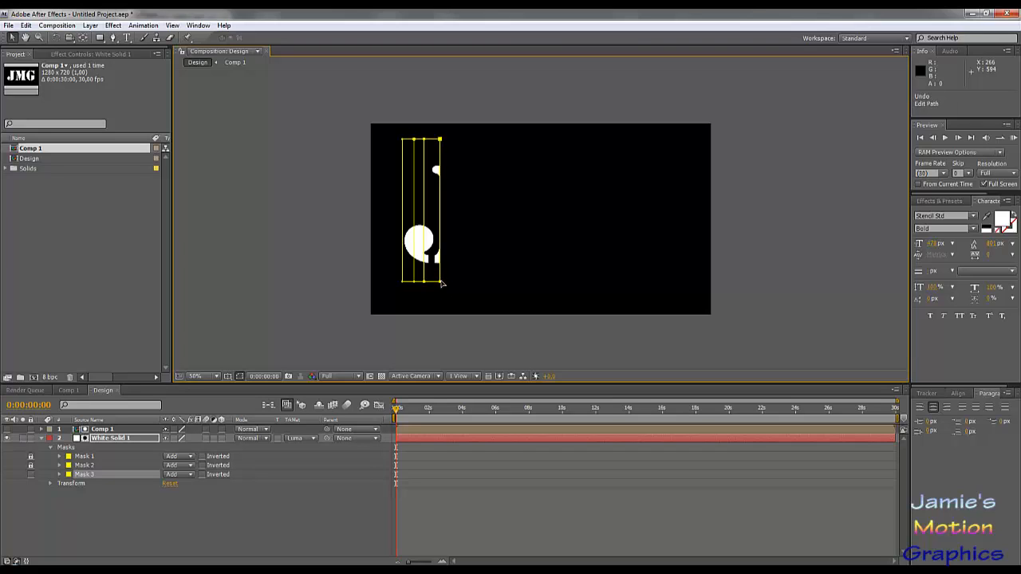
pyautogui.moveTo(440, 283); pyautogui.dragTo(444, 283)
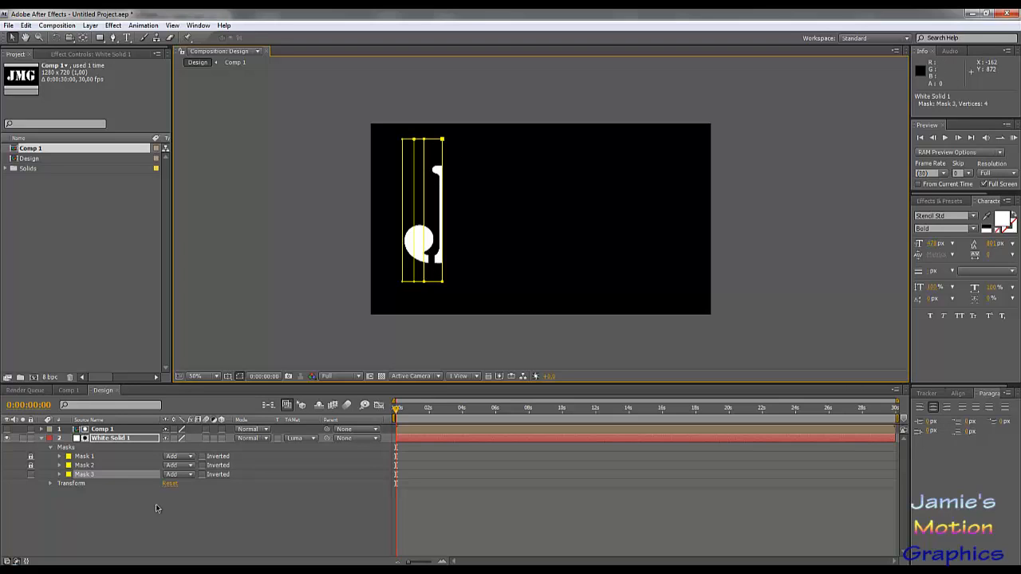
# Add Mask 4 and Mask 5 as adjoining strips across the J's stem, duplicating and locking the preceding mask each time
pyautogui.hotkey('ctrl', 'd')
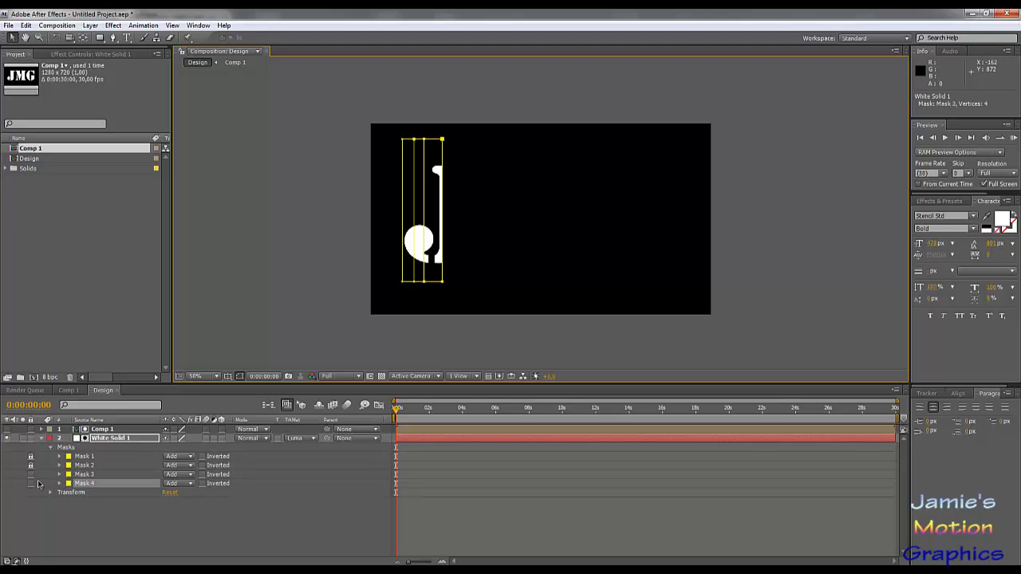
pyautogui.moveTo(420, 135); pyautogui.dragTo(451, 280)
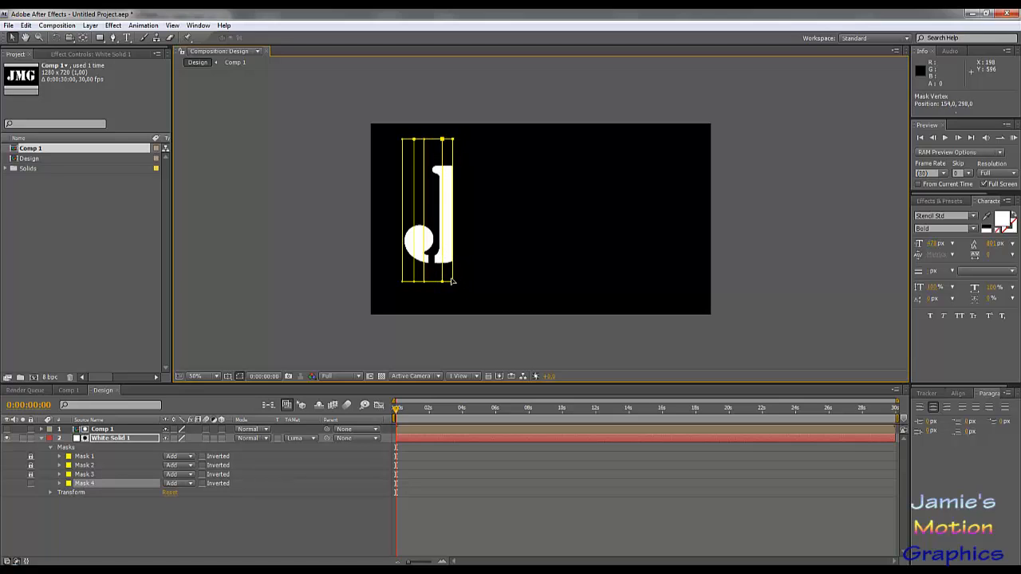
pyautogui.click(99, 485)
pyautogui.hotkey('ctrl', 'd')
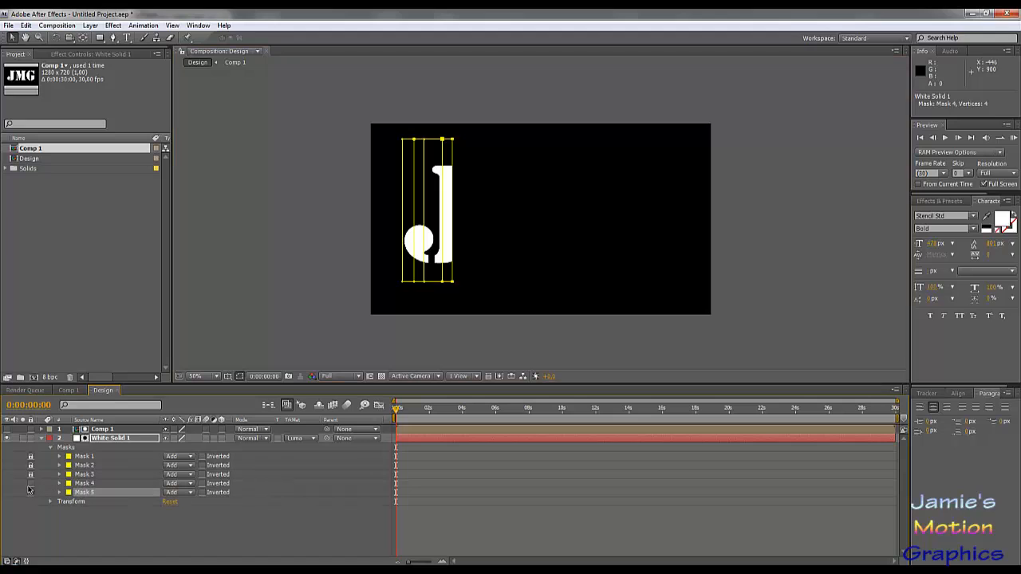
pyautogui.click(30, 483)
pyautogui.moveTo(437, 131); pyautogui.dragTo(462, 284)
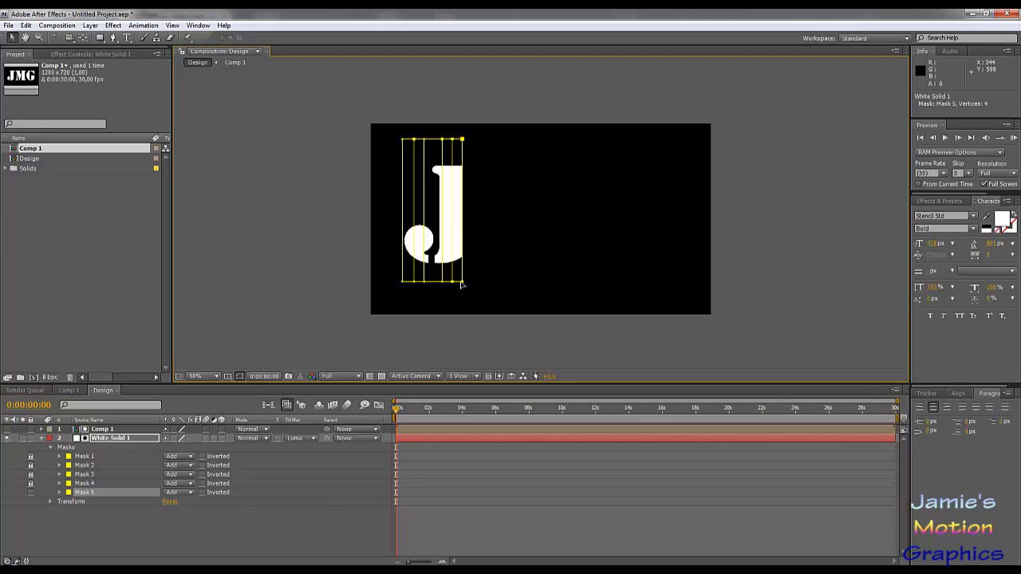
# Continue duplicating, locking and offsetting the strip masks up to Mask 22 until they cover the whole JMG text
pyautogui.click(104, 492)
pyautogui.hotkey('ctrl', 'd')
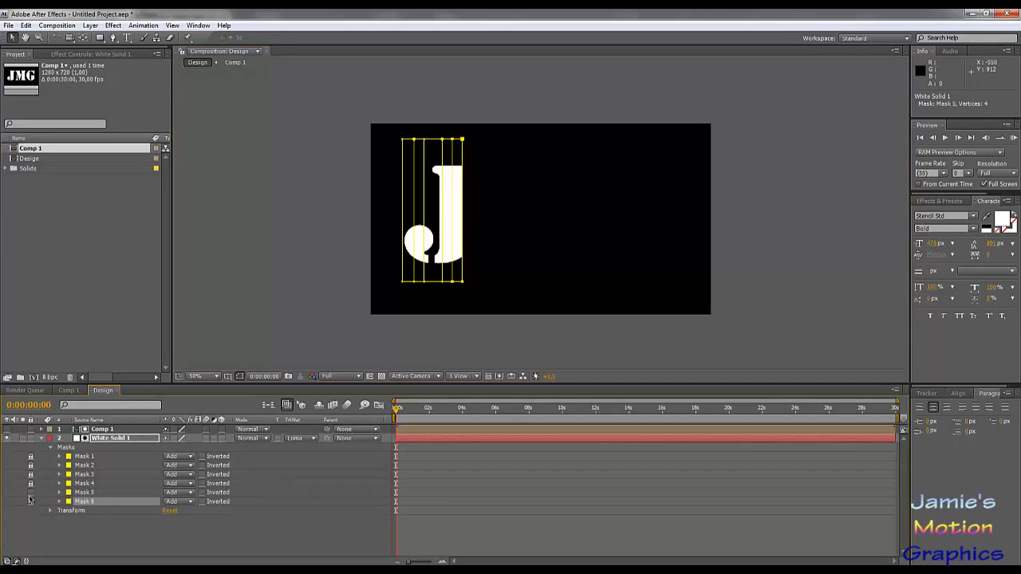
pyautogui.click(30, 492)
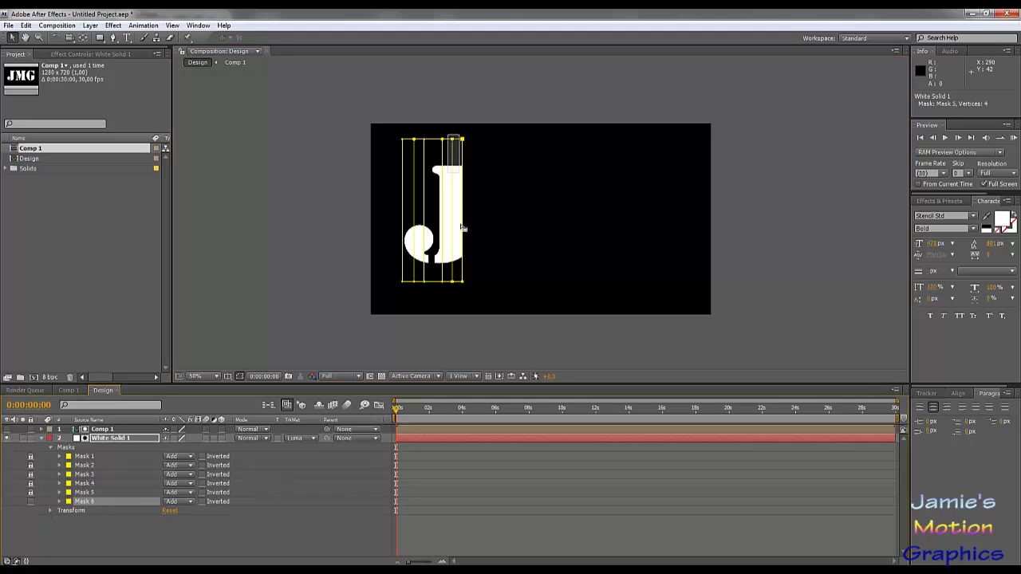
pyautogui.click(455, 289)
pyautogui.moveTo(462, 282); pyautogui.dragTo(480, 282)
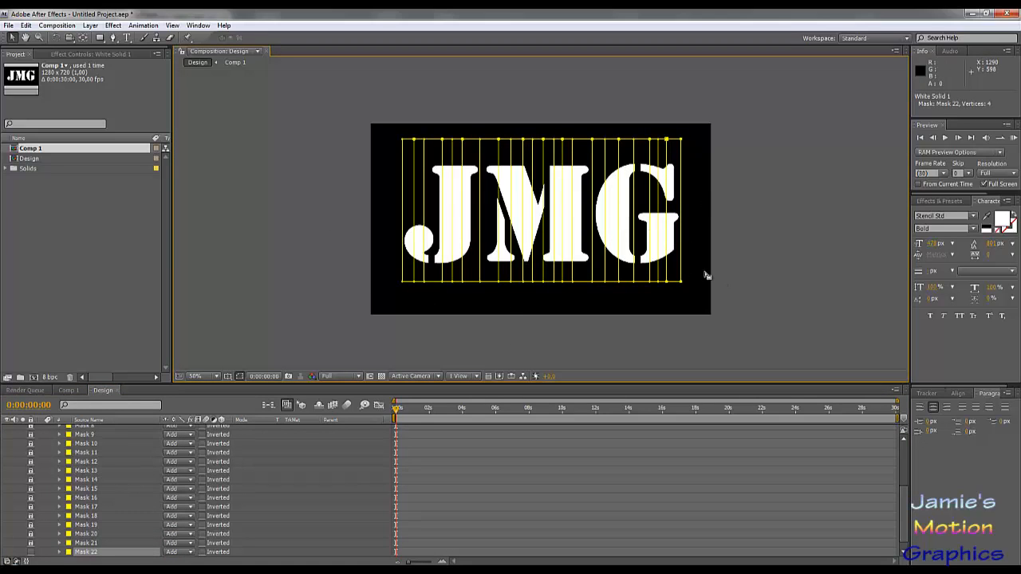
# Unlock all the masks on the white solid
pyautogui.scroll(5, 253, 505)
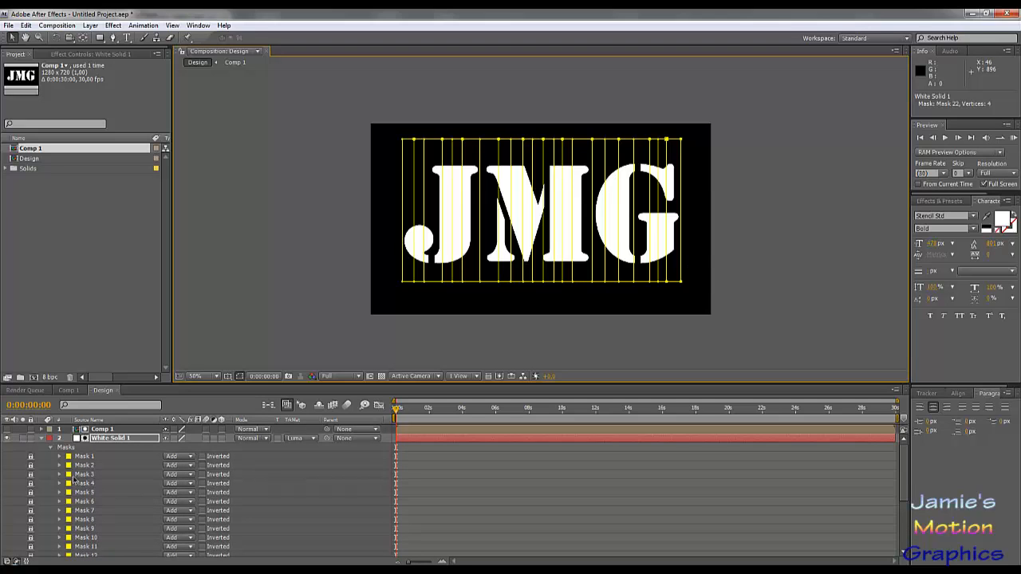
pyautogui.scroll(-5, 30, 547)
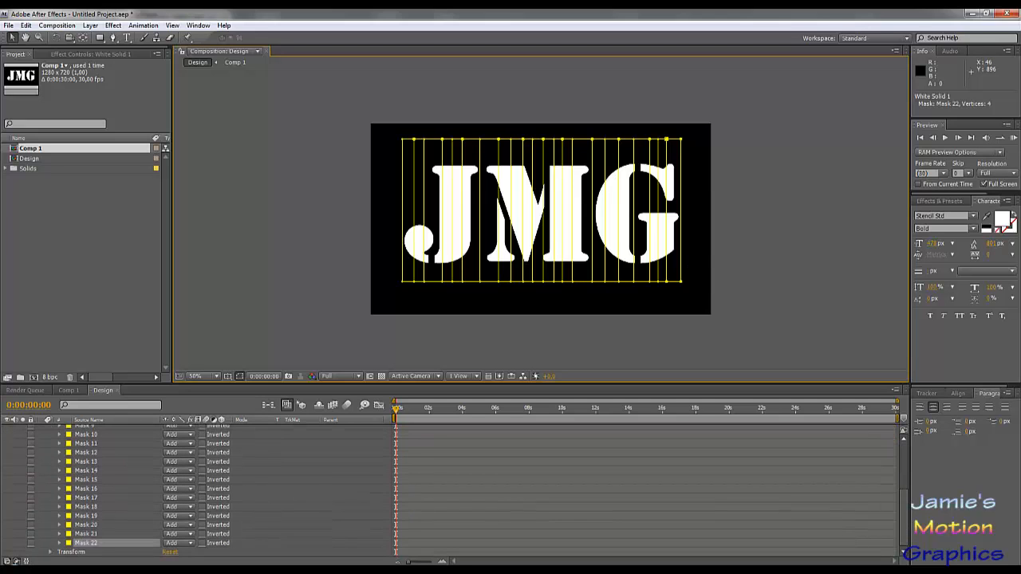
pyautogui.scroll(5, 35, 528)
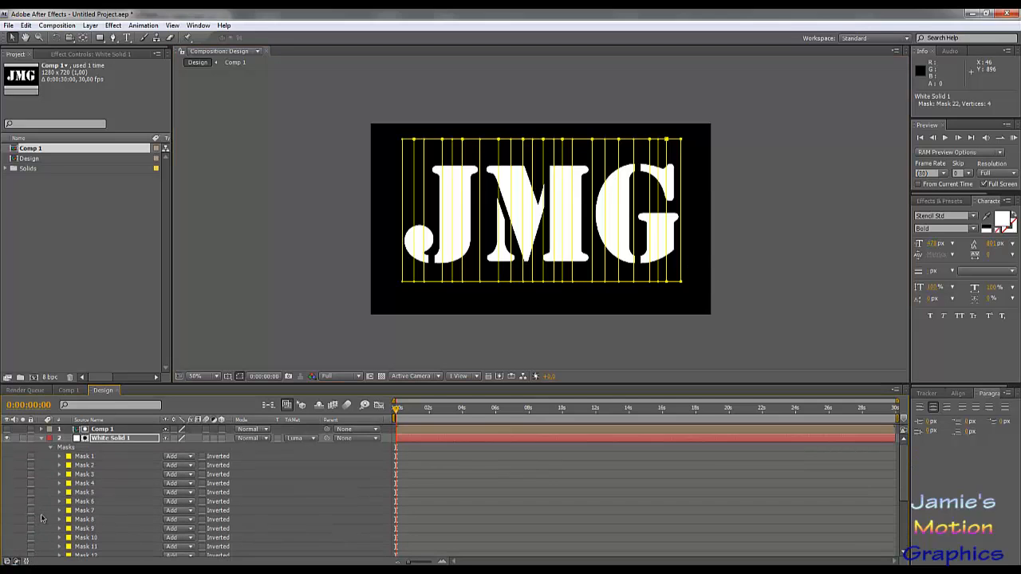
# Duplicate the Comp 1 and White Solid 1 pair repeatedly, doubling the stack each time, until Design contains eight pairs
pyautogui.click(111, 440)
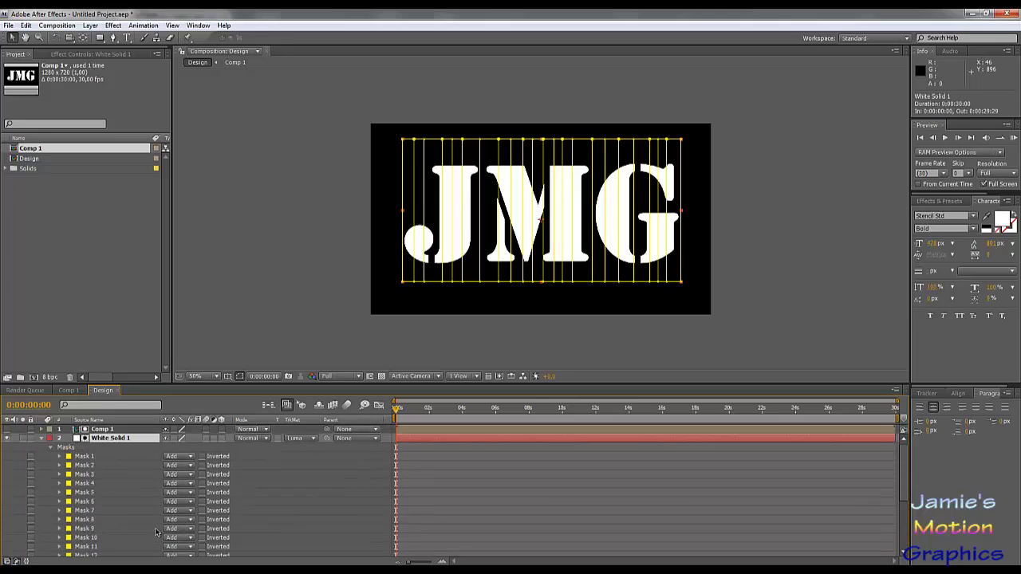
pyautogui.keyDown('shift'); pyautogui.click(108, 431); pyautogui.keyUp('shift')
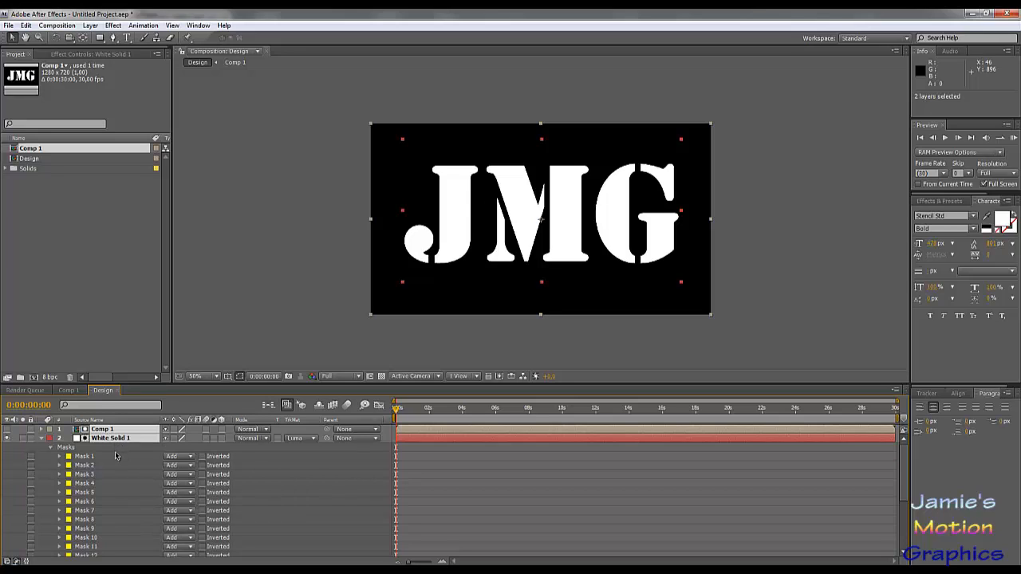
pyautogui.hotkey('ctrl', 'd')
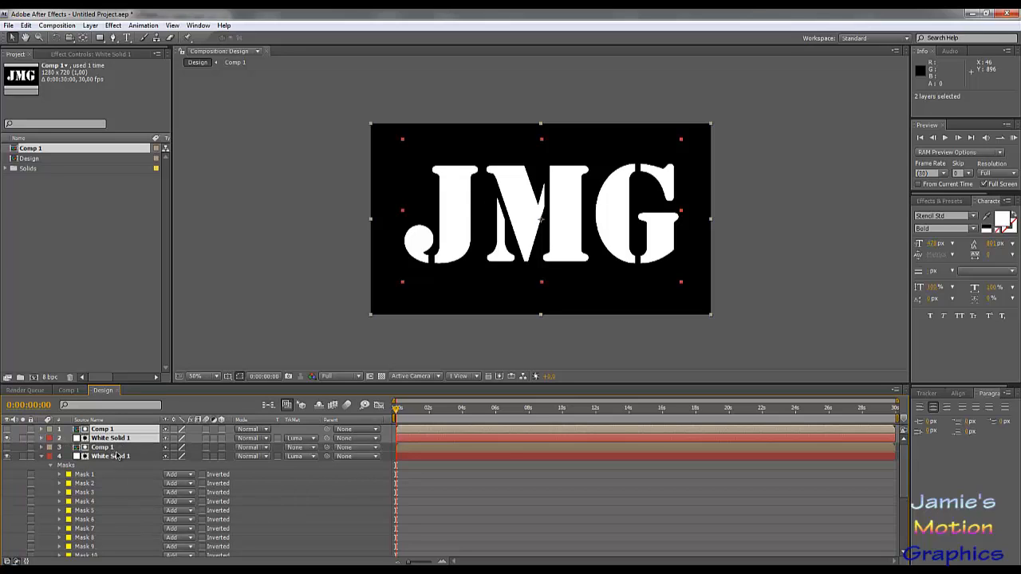
pyautogui.keyDown('shift'); pyautogui.click(117, 456); pyautogui.keyUp('shift')
pyautogui.hotkey('ctrl', 'd')
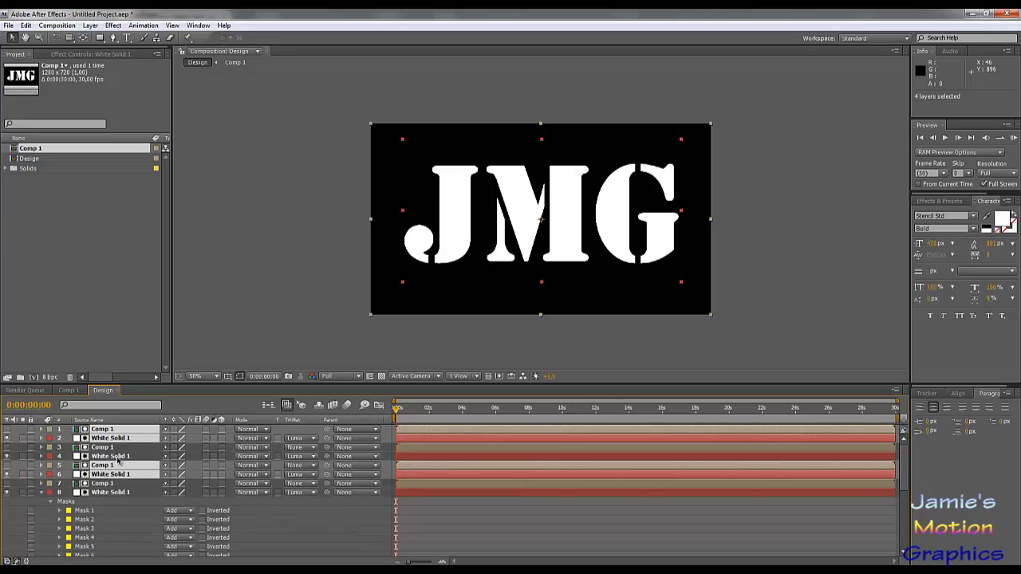
pyautogui.moveTo(119, 475); pyautogui.dragTo(121, 455)
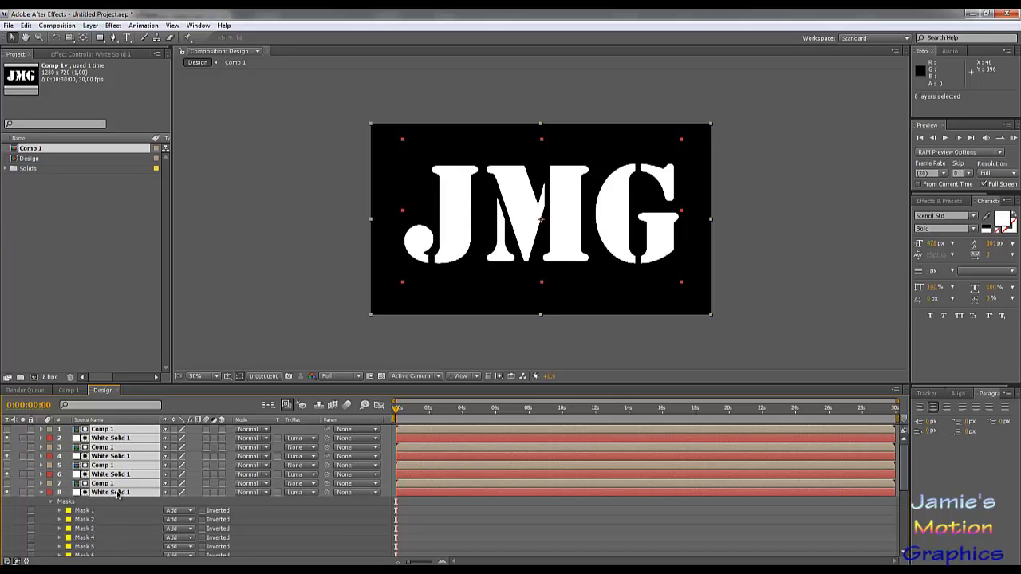
pyautogui.hotkey('ctrl', 'd')
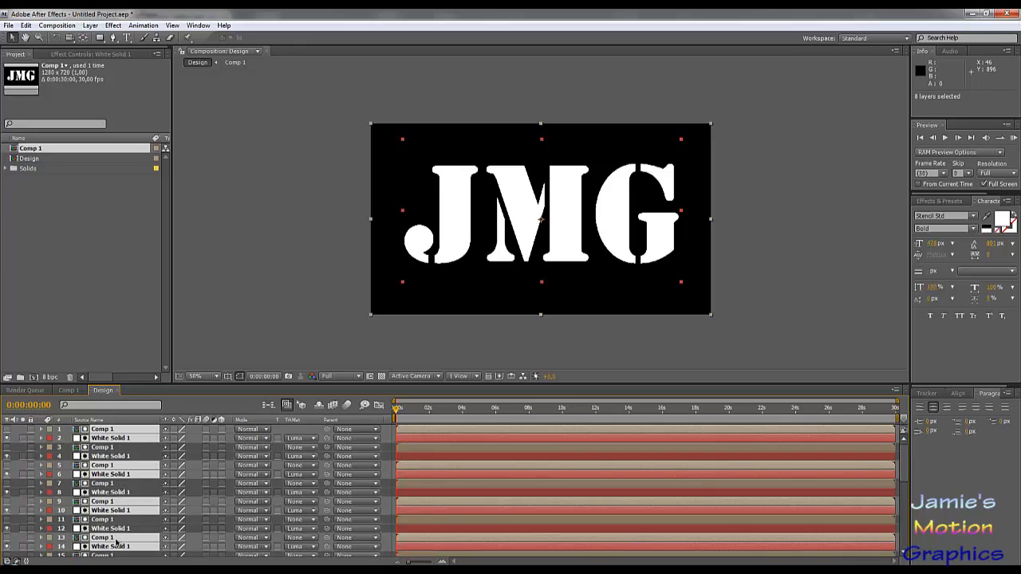
# Regroup the scattered copies into matte and solid pairs, and duplicate all layers in Design to reach sixteen pairs
pyautogui.moveTo(118, 545); pyautogui.dragTo(127, 474)
pyautogui.scroll(-1, 116, 522)
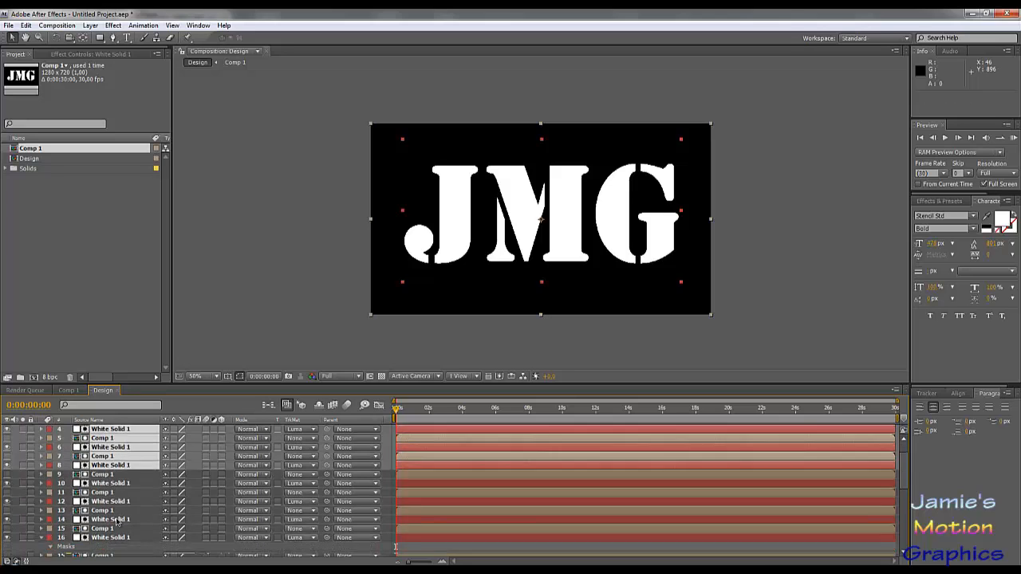
pyautogui.hotkey('ctrl', 'a')
pyautogui.press('m')
pyautogui.scroll(3, 119, 489)
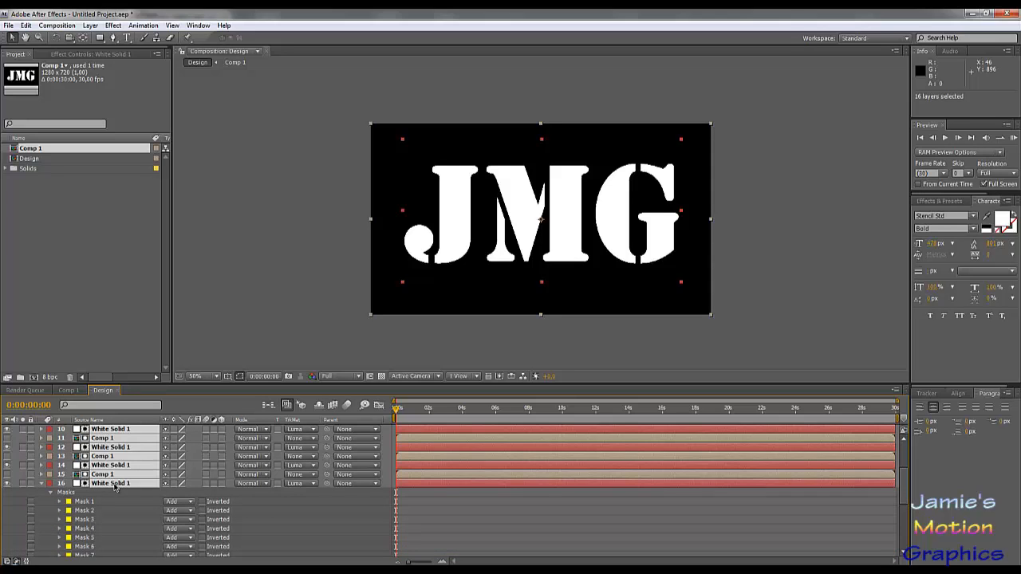
pyautogui.hotkey('ctrl', 'd')
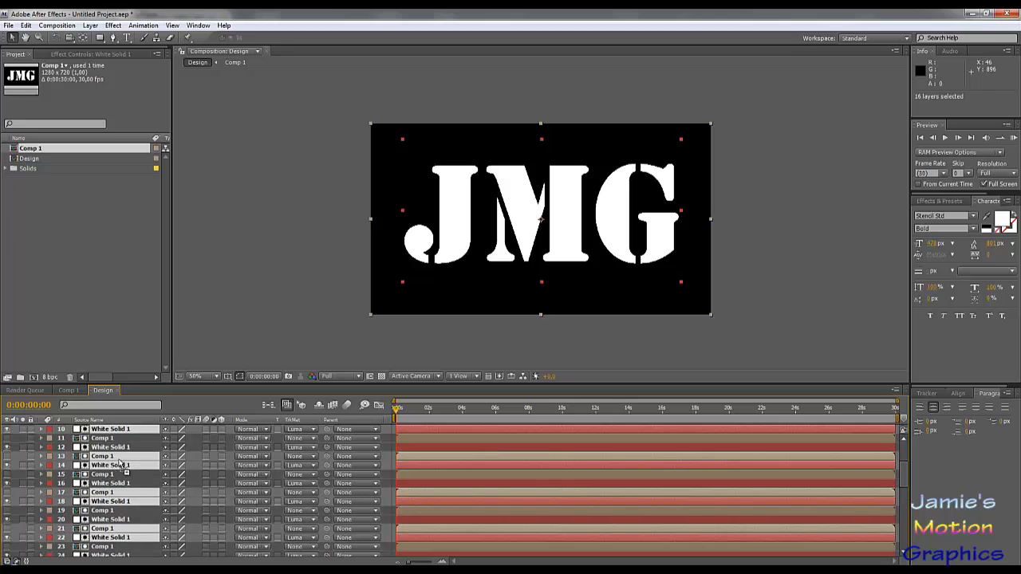
pyautogui.scroll(3, 121, 465)
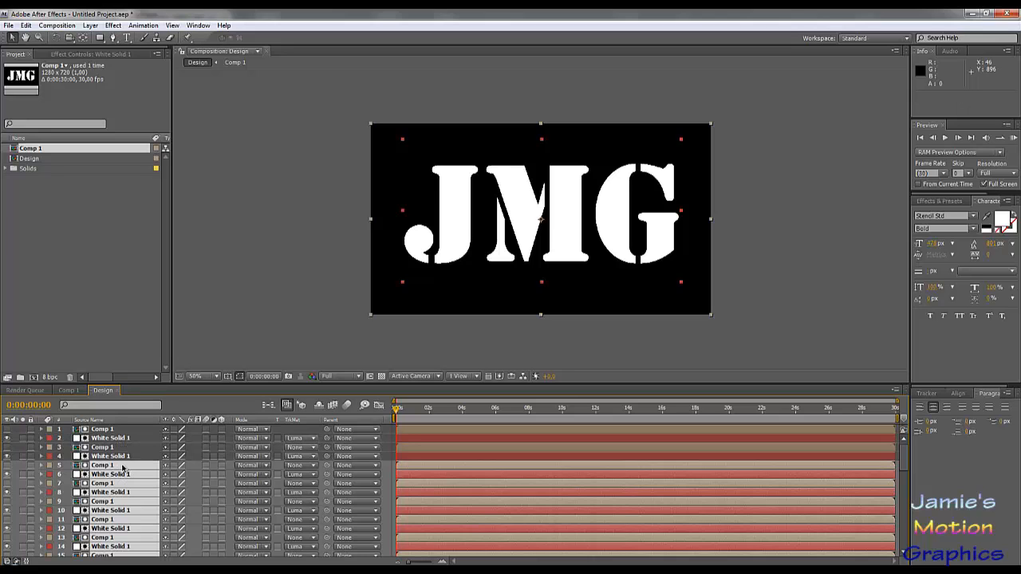
pyautogui.scroll(-6, 122, 468)
pyautogui.scroll(6, 122, 470)
# Duplicate the top four Comp 1 and White Solid 1 pairs to bring the stack to twenty pairs
pyautogui.click(108, 430)
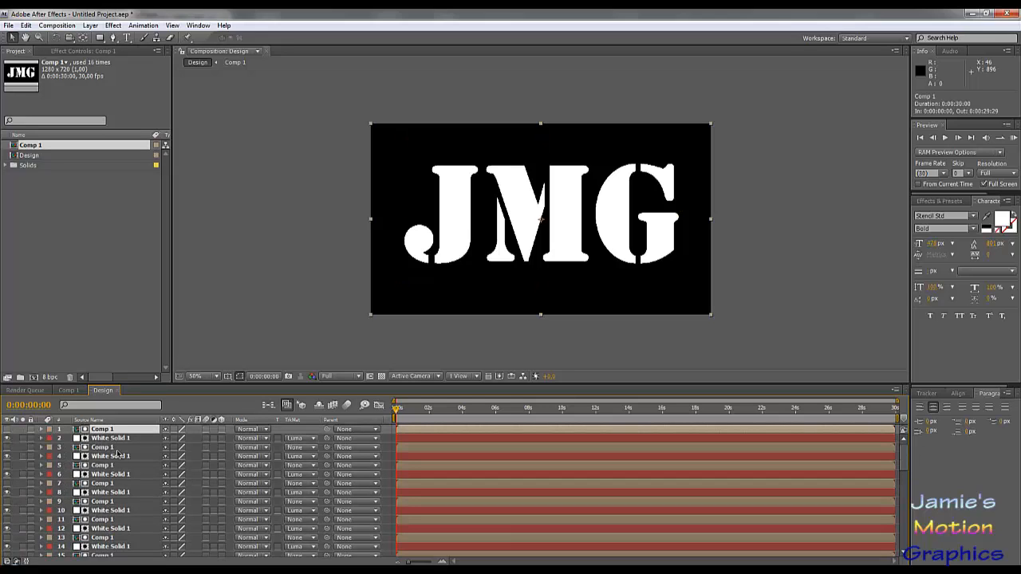
pyautogui.keyDown('shift'); pyautogui.click(115, 497); pyautogui.keyUp('shift')
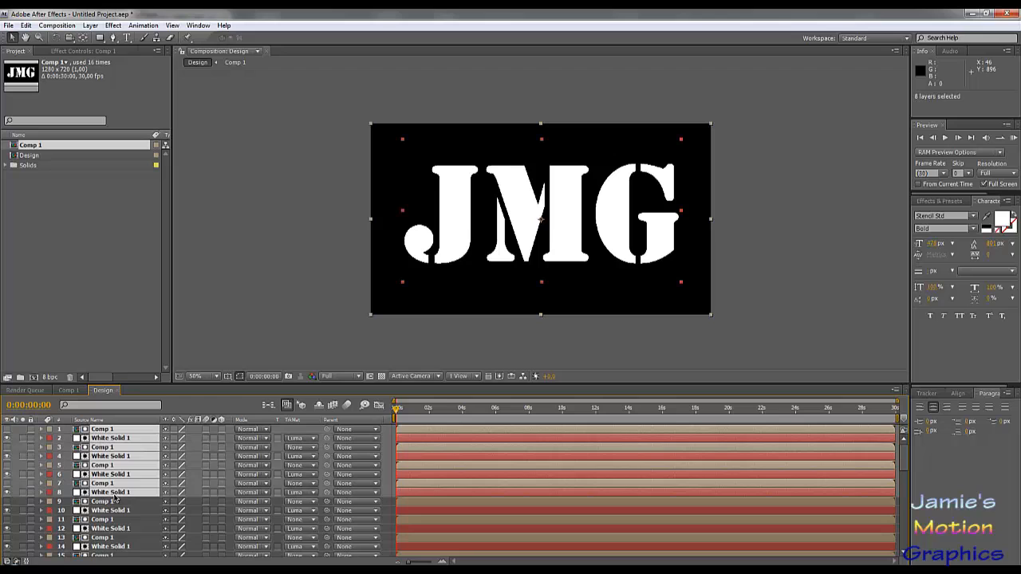
pyautogui.hotkey('ctrl', 'd')
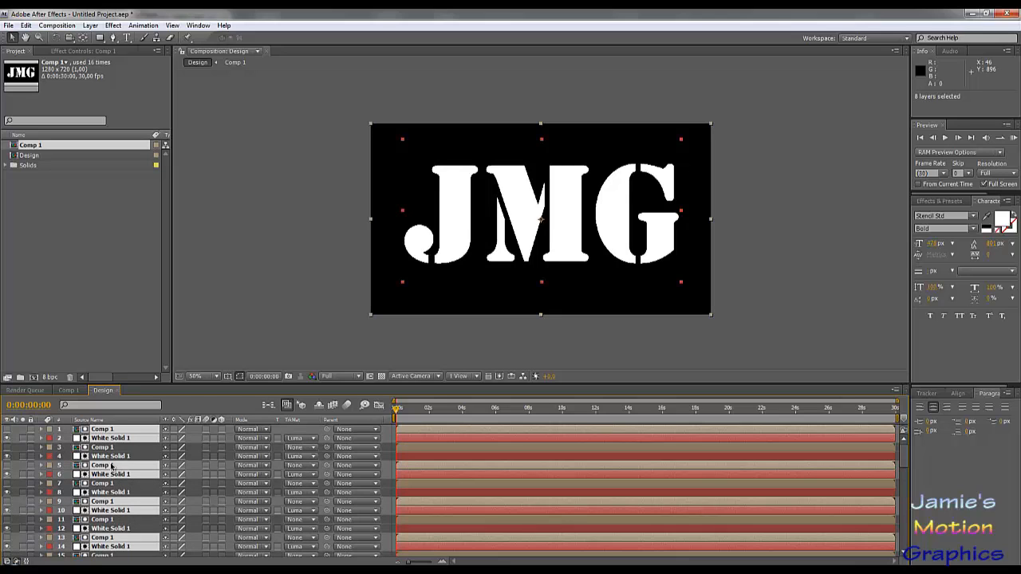
pyautogui.moveTo(112, 467); pyautogui.dragTo(115, 452)
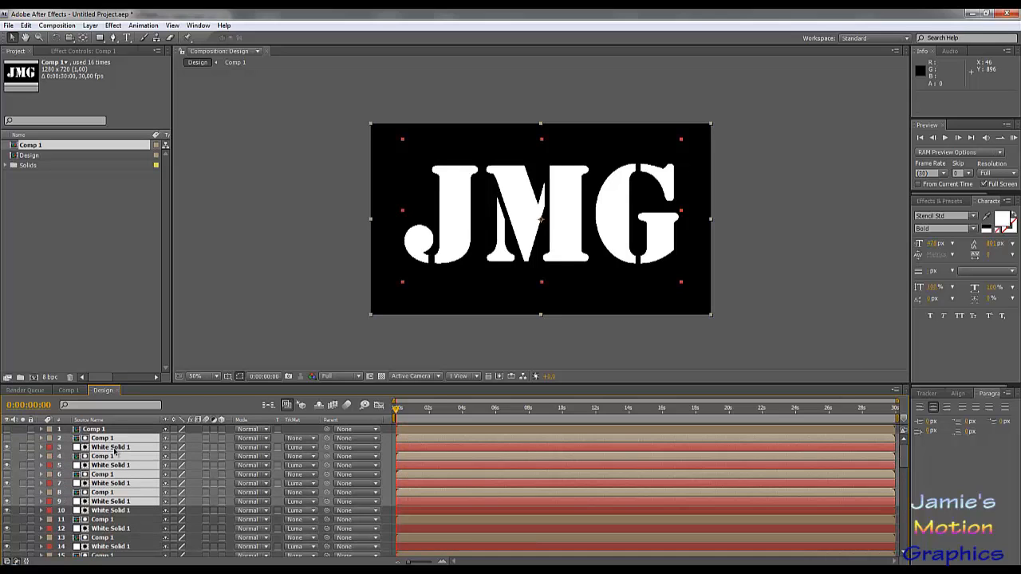
pyautogui.hotkey('ctrl', 'z')
# Duplicate the bottom two Comp 1 and White Solid 1 pairs to reach twenty-two pairs, and collapse the bottom solid's masks
pyautogui.scroll(-8, 114, 478)
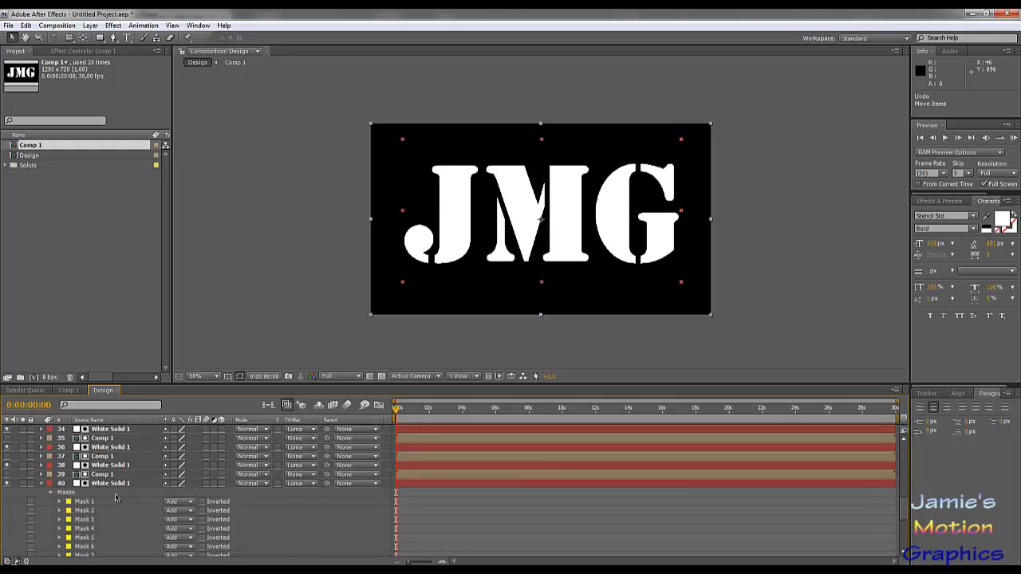
pyautogui.scroll(-3, 115, 498)
pyautogui.scroll(4, 115, 498)
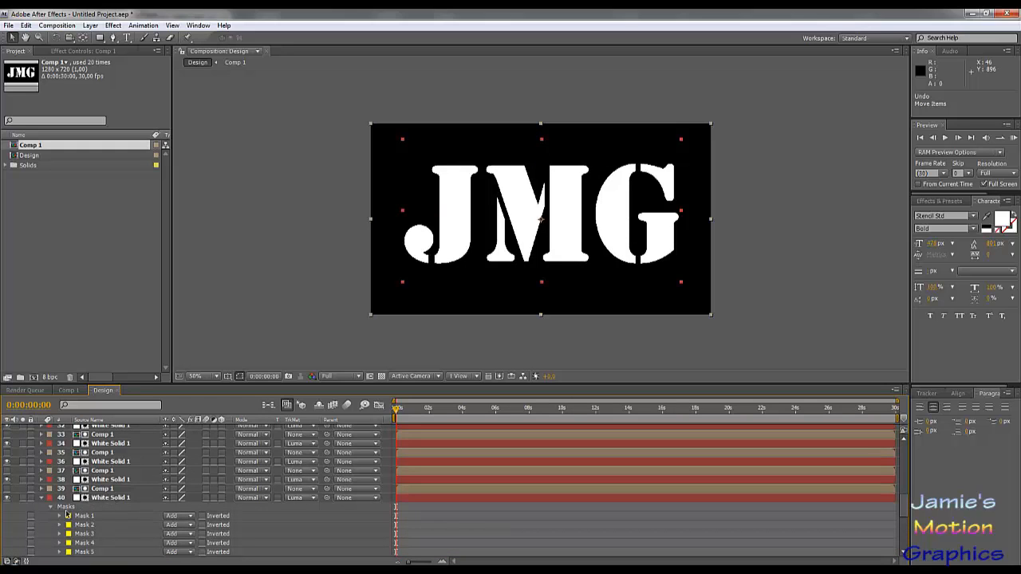
pyautogui.scroll(-6, 90, 513)
pyautogui.scroll(6, 90, 512)
pyautogui.click(113, 497)
pyautogui.keyDown('shift'); pyautogui.click(113, 470); pyautogui.keyUp('shift')
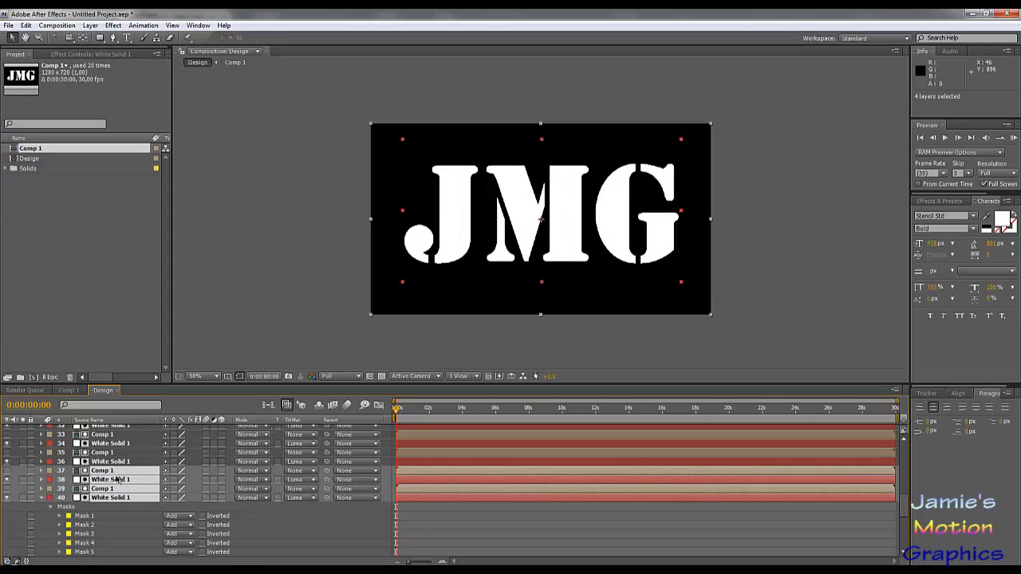
pyautogui.scroll(-6, 129, 517)
pyautogui.scroll(6, 129, 518)
pyautogui.hotkey('ctrl', 'd')
pyautogui.scroll(-5, 129, 517)
pyautogui.scroll(4, 128, 517)
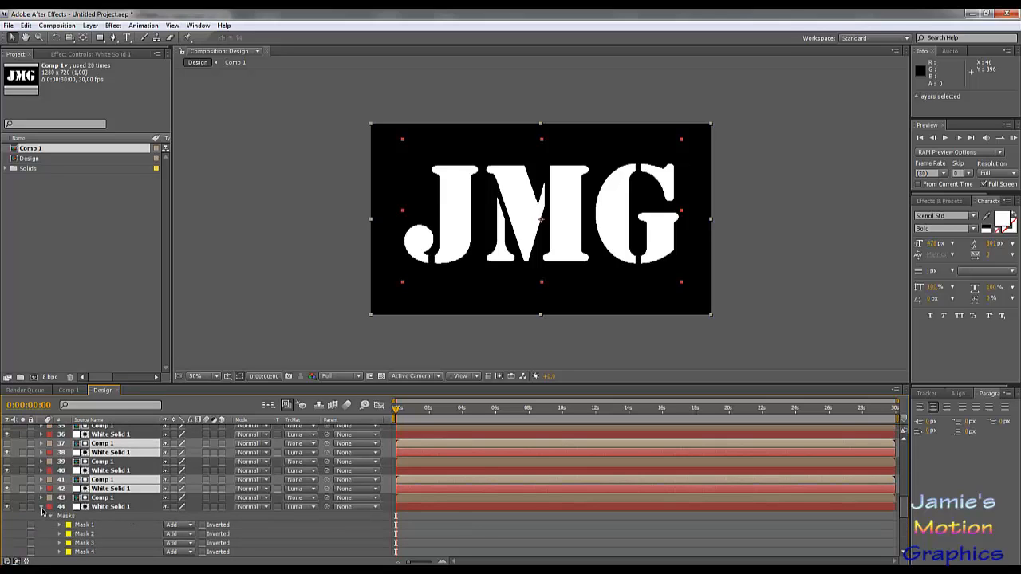
pyautogui.click(42, 507)
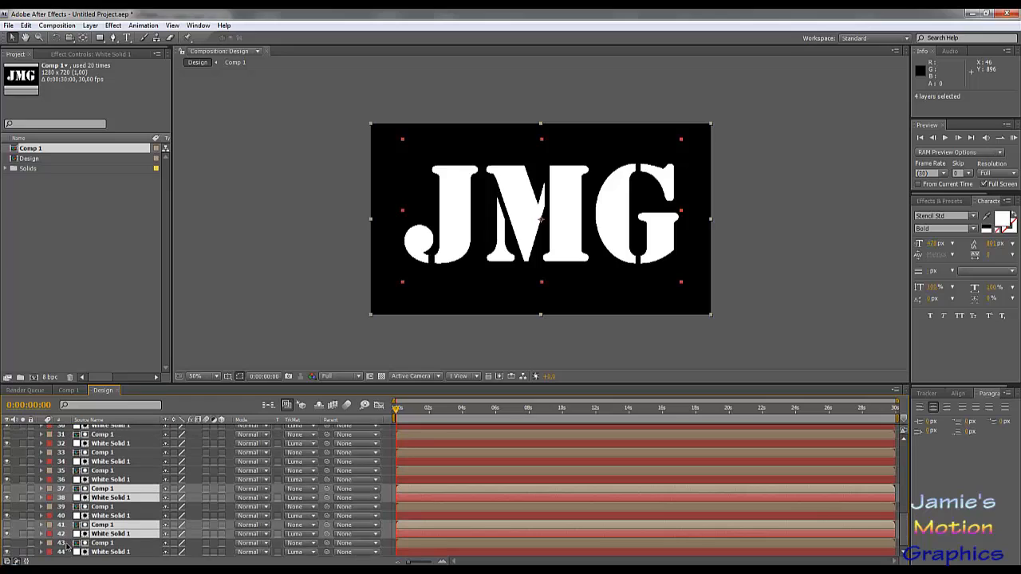
pyautogui.click(140, 543)
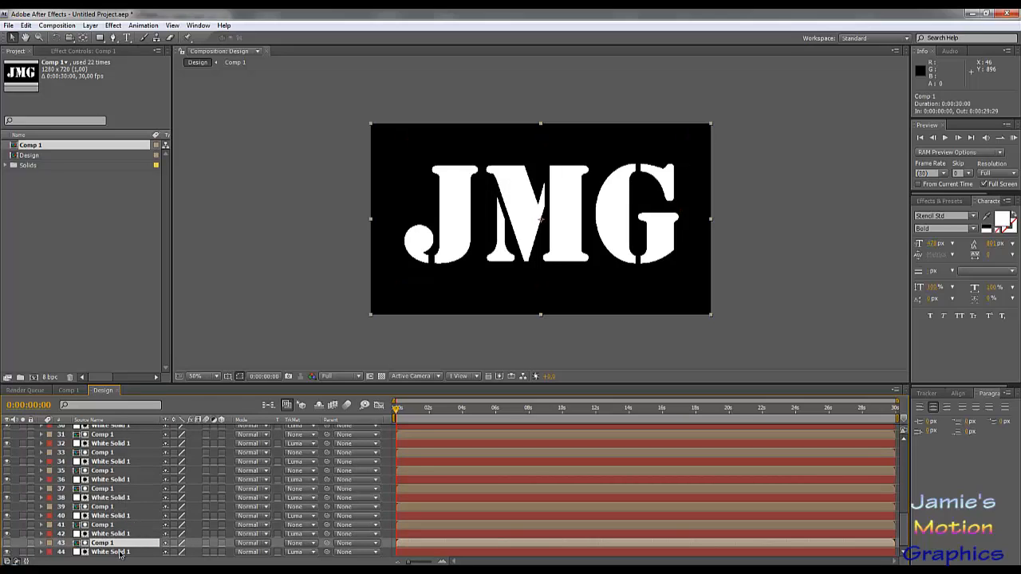
pyautogui.click(121, 552)
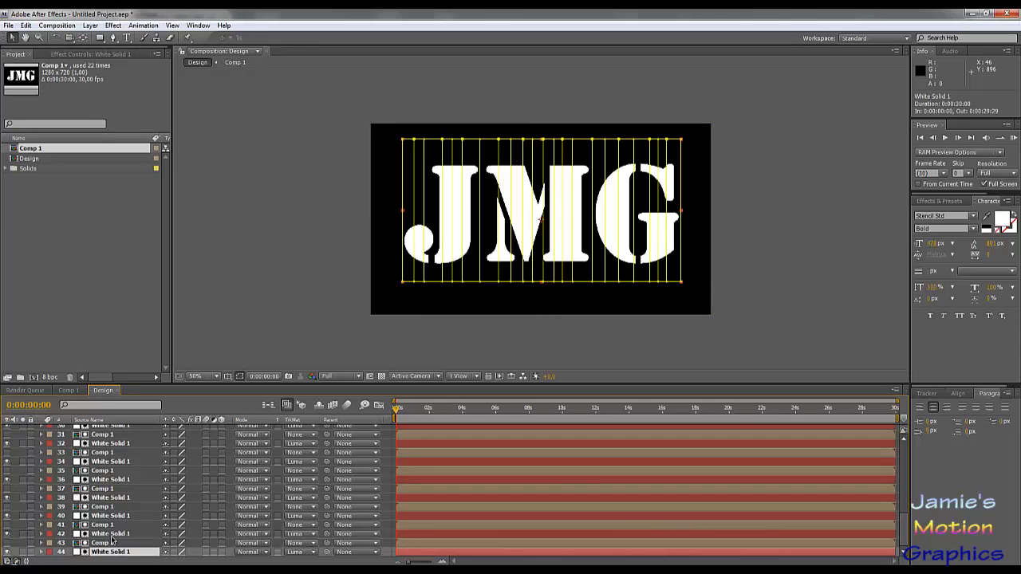
pyautogui.keyDown('ctrl'); pyautogui.click(112, 535); pyautogui.keyUp('ctrl')
pyautogui.keyDown('ctrl'); pyautogui.click(112, 516); pyautogui.keyUp('ctrl')
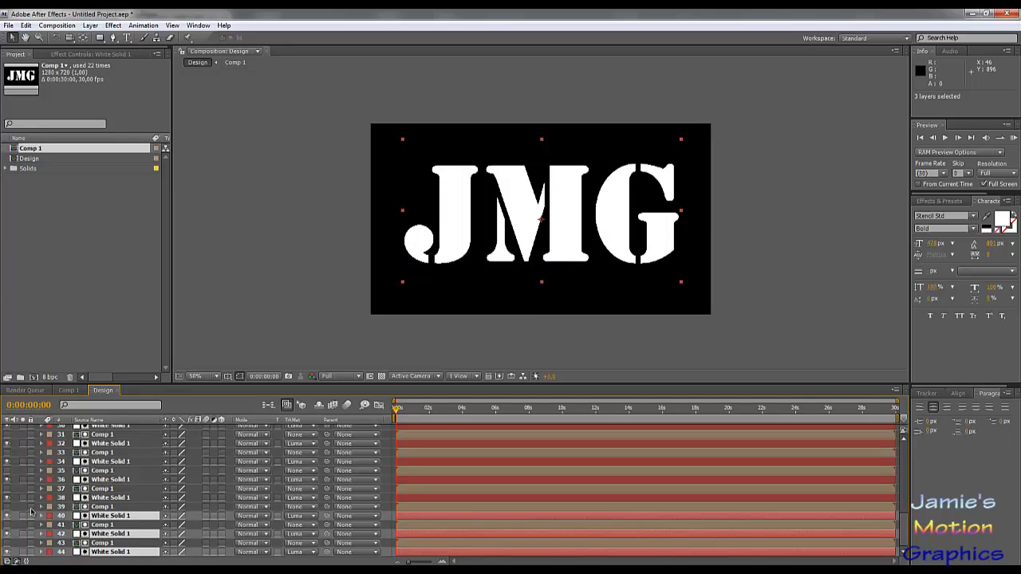
# Lock every Comp 1 matte layer in the Design timeline, from layer 43 up to layer 1
pyautogui.click(30, 508)
pyautogui.click(31, 543)
pyautogui.click(30, 524)
pyautogui.click(31, 489)
pyautogui.click(30, 470)
pyautogui.click(30, 452)
pyautogui.click(30, 435)
pyautogui.scroll(3, 17, 485)
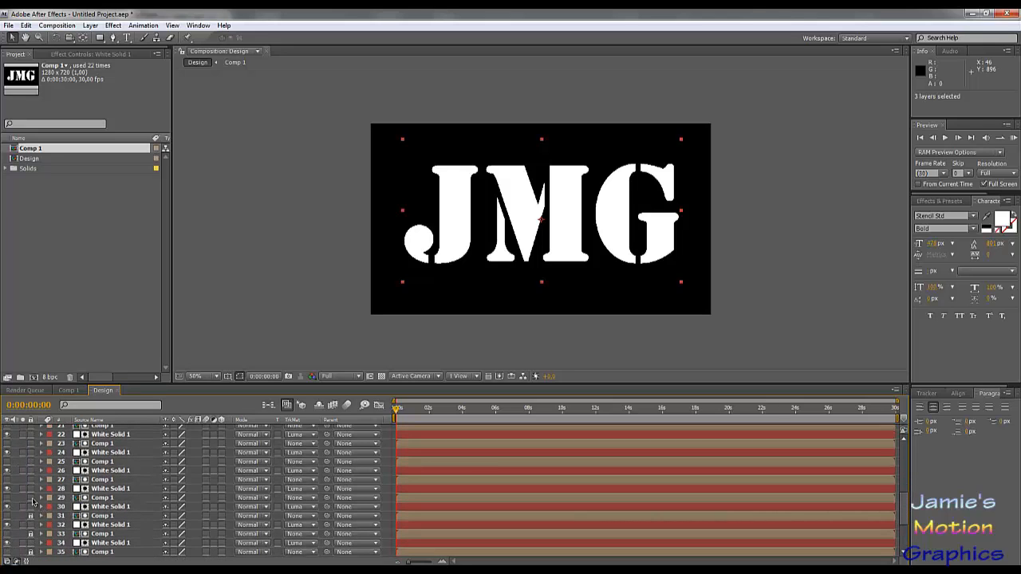
pyautogui.click(30, 497)
pyautogui.click(30, 480)
pyautogui.click(30, 462)
pyautogui.click(31, 443)
pyautogui.scroll(1, 31, 447)
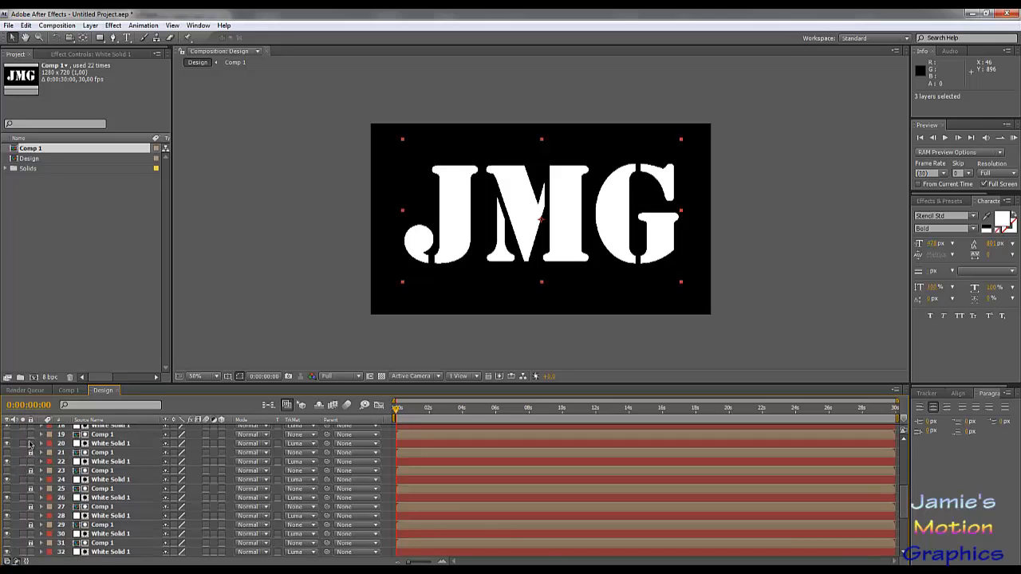
pyautogui.click(30, 434)
pyautogui.scroll(3, 28, 480)
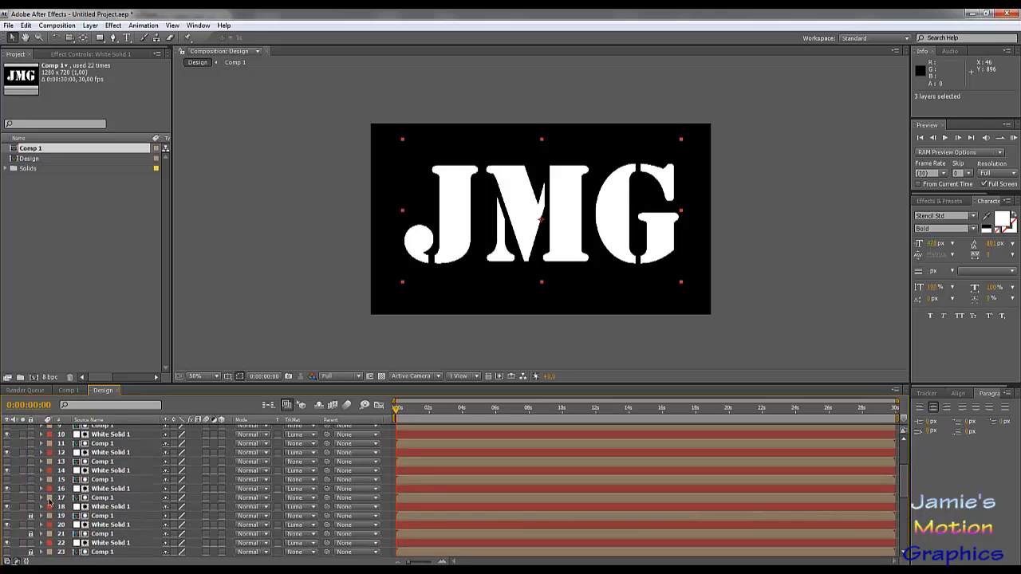
pyautogui.click(31, 498)
pyautogui.click(30, 480)
pyautogui.click(30, 462)
pyautogui.click(30, 443)
pyautogui.scroll(4, 20, 471)
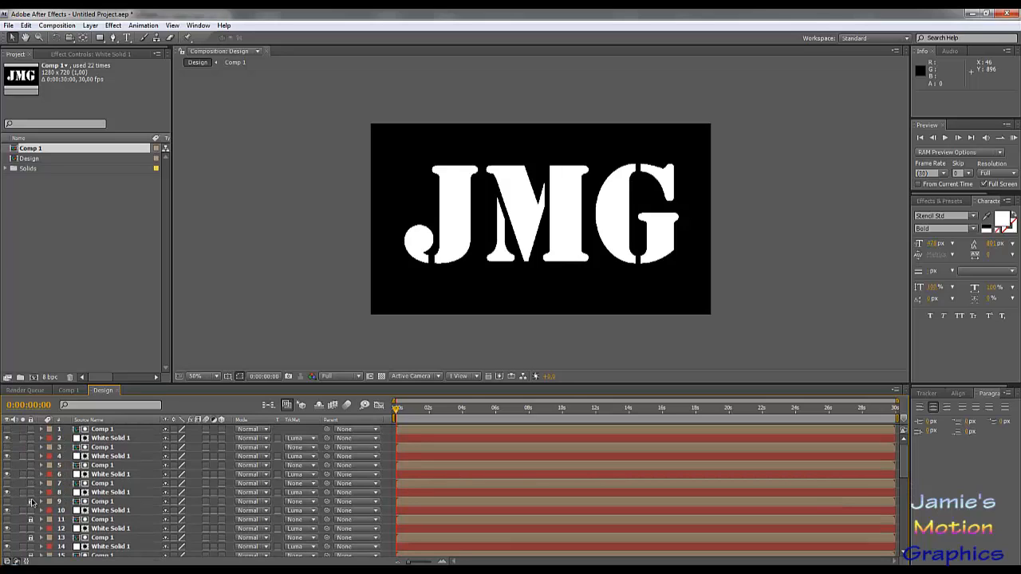
pyautogui.click(30, 501)
pyautogui.click(30, 483)
pyautogui.click(30, 465)
pyautogui.click(31, 448)
pyautogui.click(30, 429)
# Select all the unlocked White Solid 1 layers and reveal their mask paths
pyautogui.scroll(-10, 40, 491)
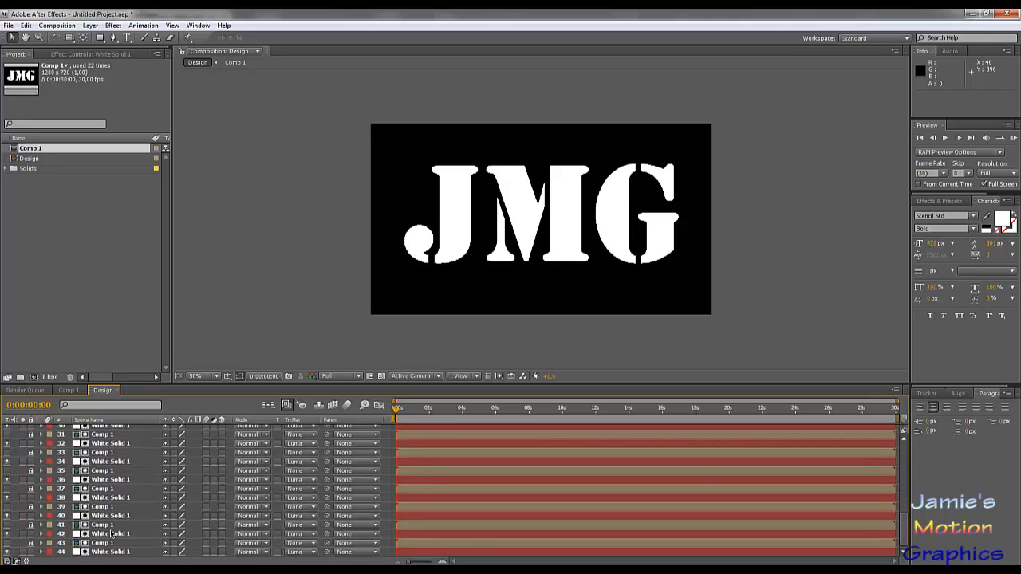
pyautogui.click(123, 552)
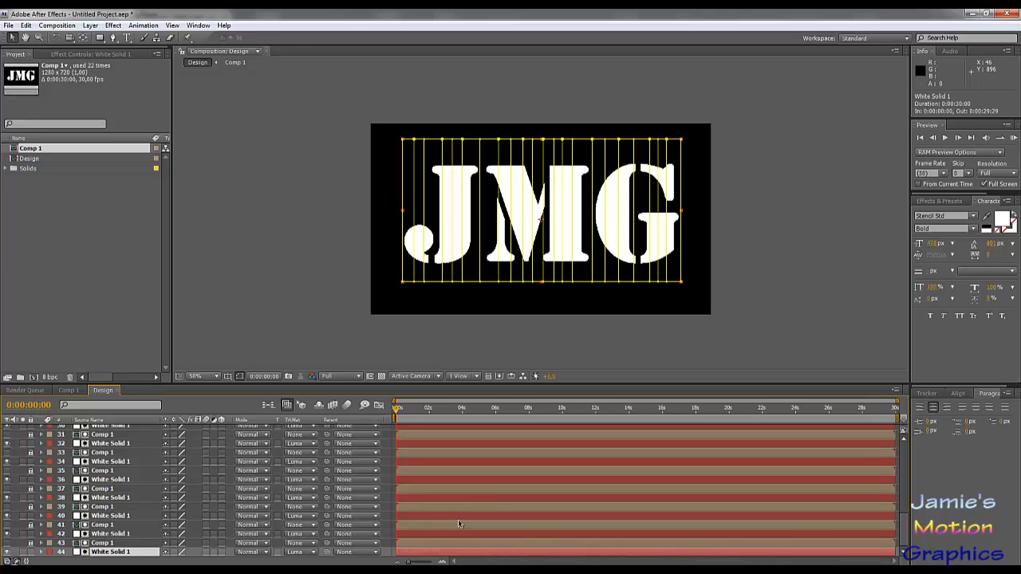
pyautogui.click(379, 356)
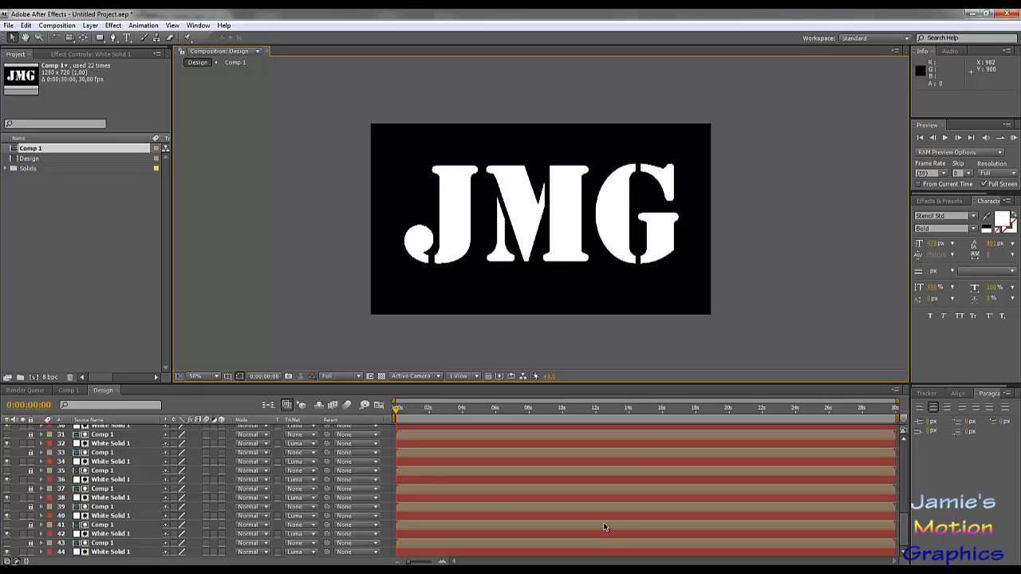
pyautogui.click(111, 553)
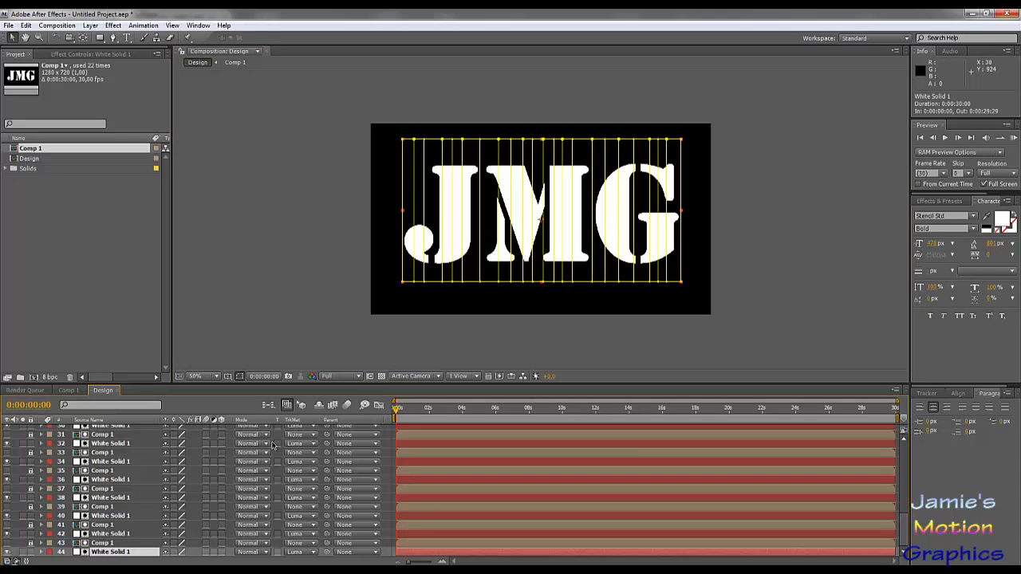
pyautogui.hotkey('ctrl', 'a')
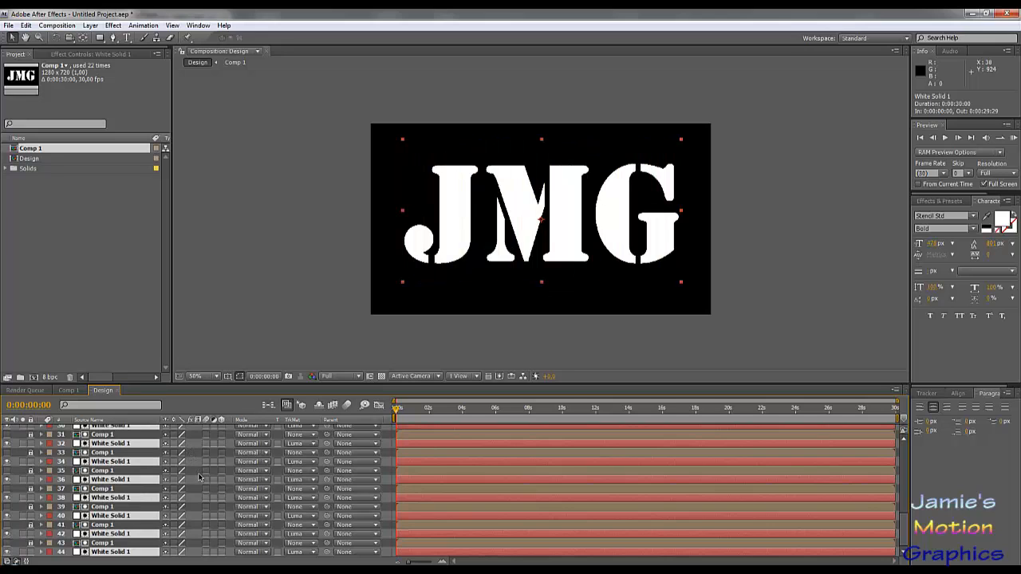
pyautogui.press('m')
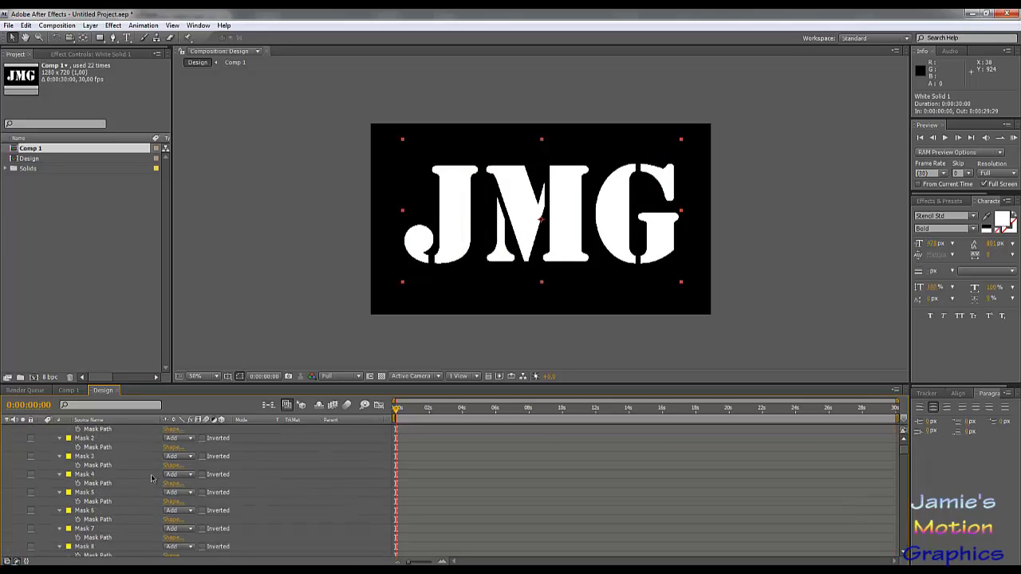
pyautogui.scroll(-3, 155, 479)
pyautogui.scroll(3, 155, 479)
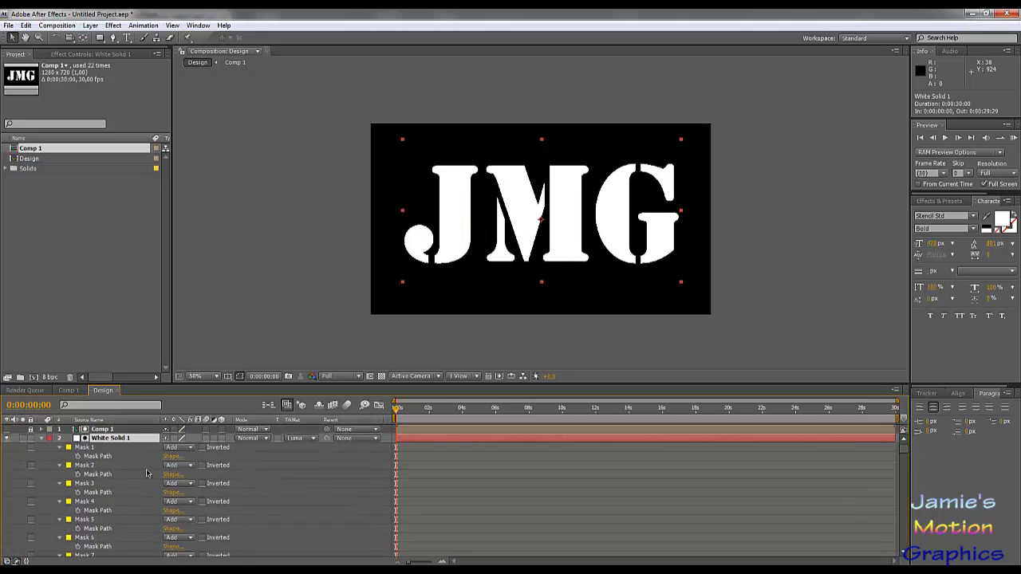
# Delete Mask 2 through Mask 22 from the White Solid 1 on layer 2, keeping only Mask 1
pyautogui.click(205, 483)
pyautogui.click(113, 513)
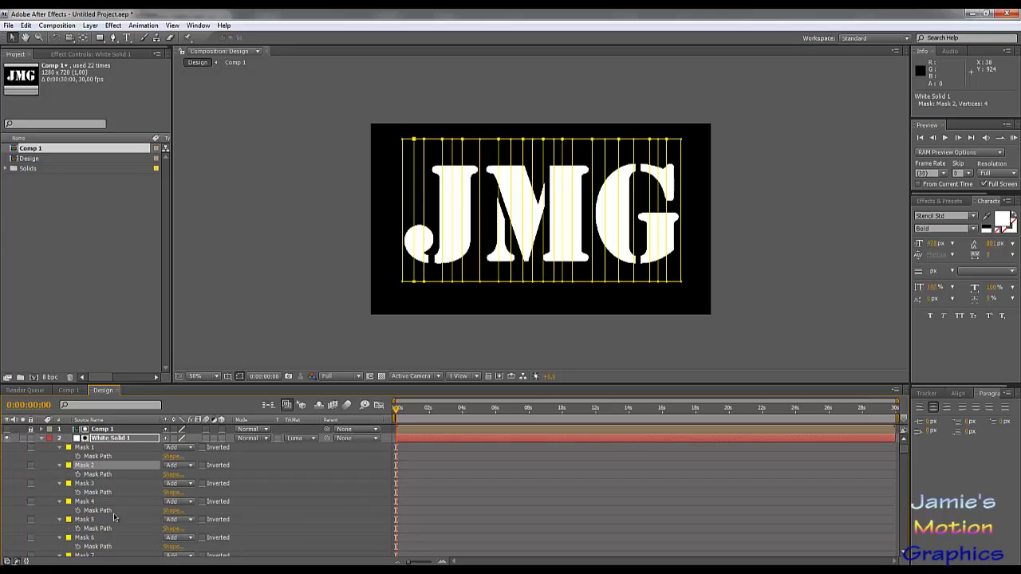
pyautogui.scroll(-5, 113, 516)
pyautogui.keyDown('shift'); pyautogui.click(95, 528); pyautogui.keyUp('shift')
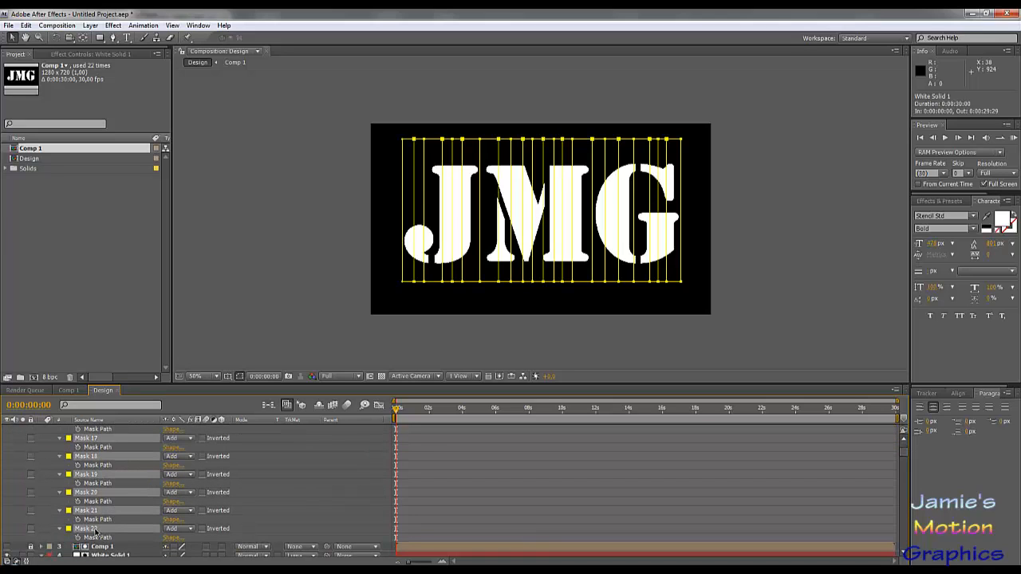
pyautogui.scroll(1, 95, 529)
pyautogui.scroll(8, 99, 510)
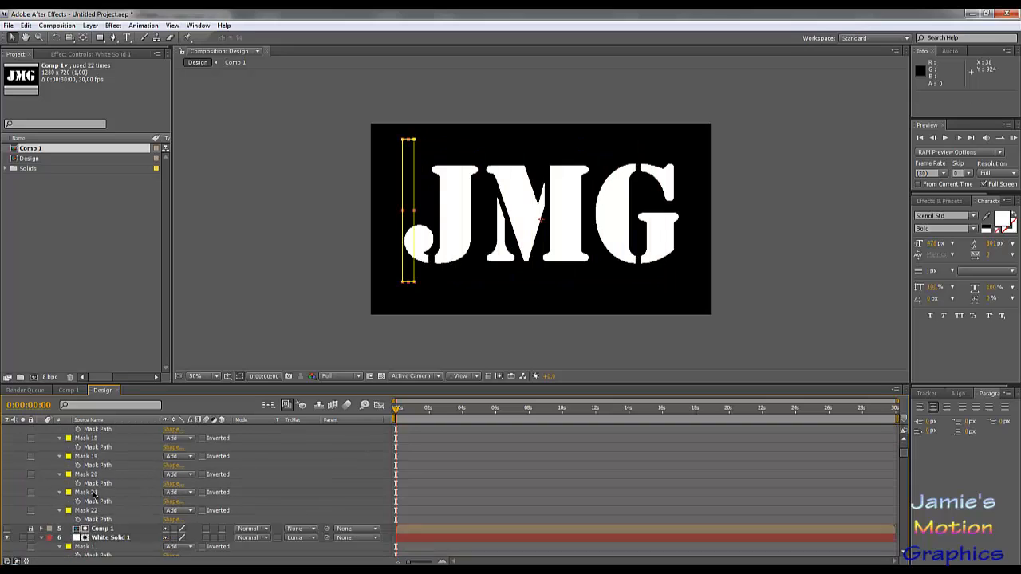
# Delete Mask 1 and Masks 3 through 22 from the White Solid 1 on layer 4, keeping only Mask 2
pyautogui.scroll(-2, 104, 478)
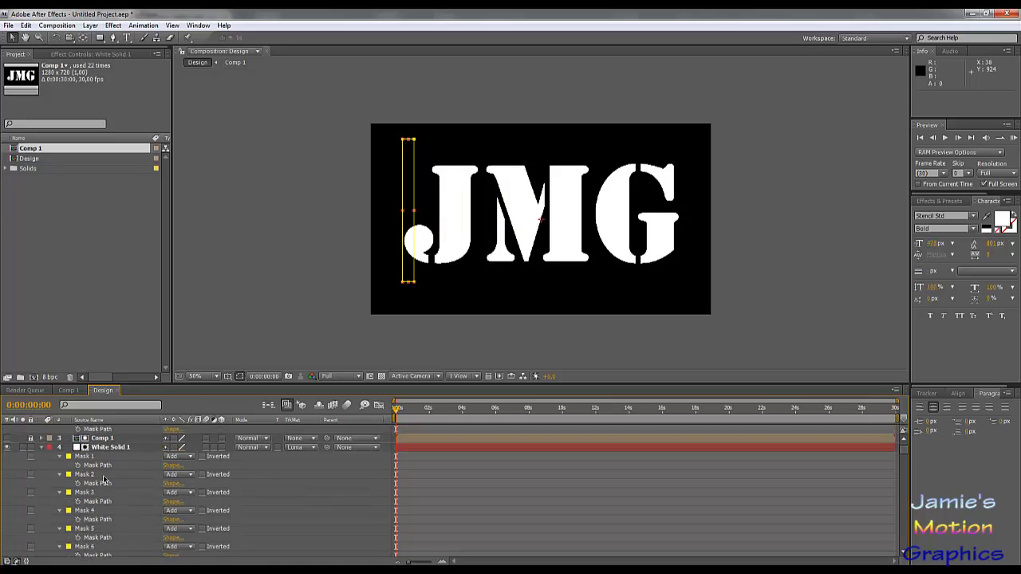
pyautogui.scroll(2, 102, 475)
pyautogui.click(86, 485)
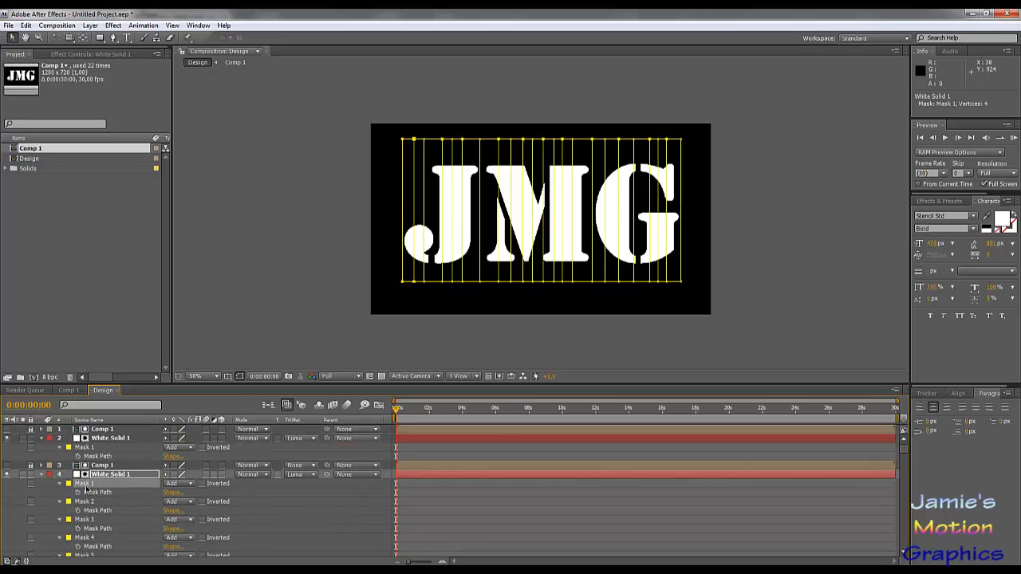
pyautogui.press('Delete')
pyautogui.click(86, 501)
pyautogui.scroll(-6, 95, 507)
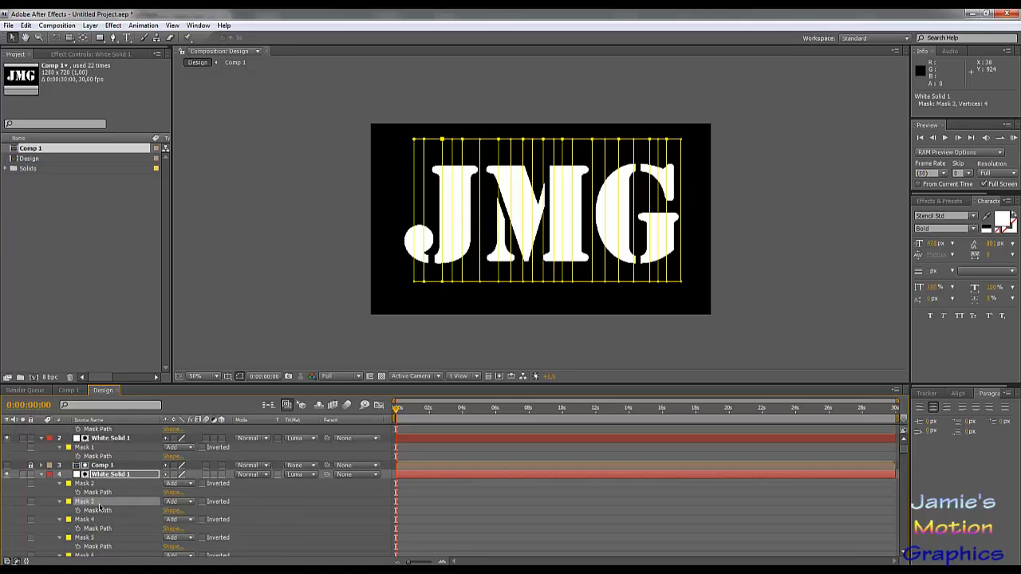
pyautogui.keyDown('shift'); pyautogui.click(86, 519); pyautogui.keyUp('shift')
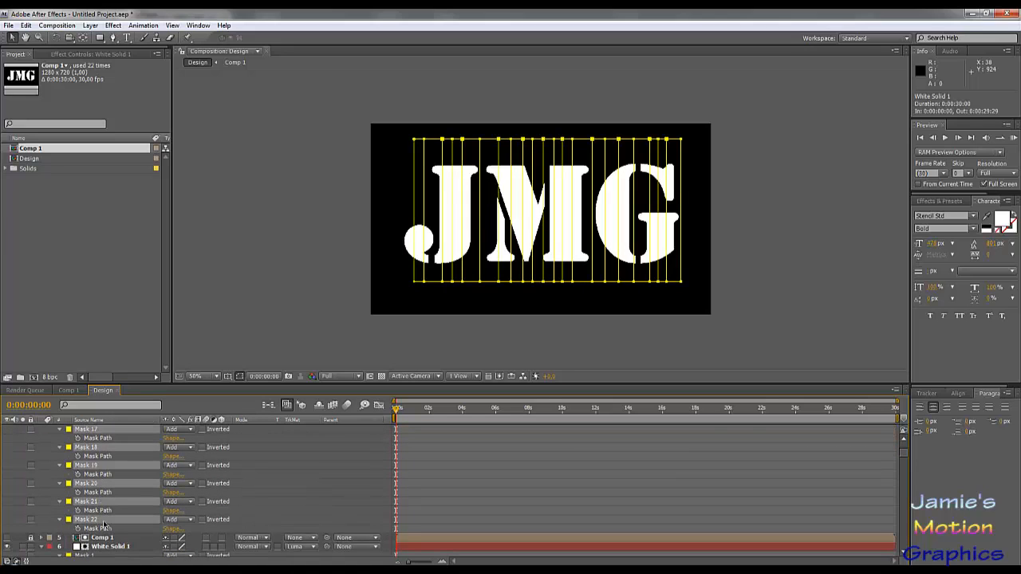
pyautogui.press('Delete')
pyautogui.scroll(-2, 94, 453)
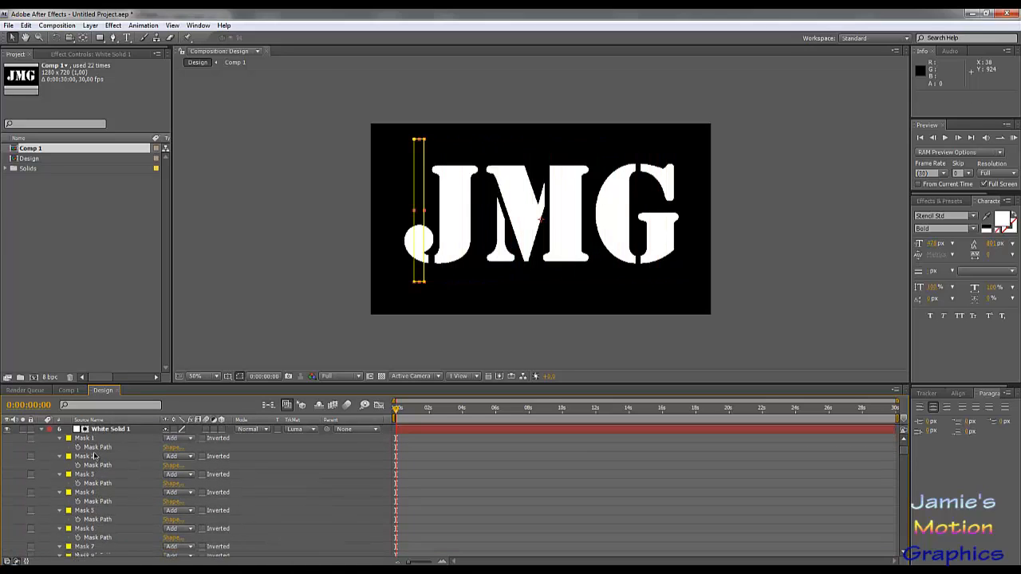
# Delete Masks 1, 2 and 4 through 22 from the White Solid 1 on layer 6, keeping only Mask 3
pyautogui.click(95, 456)
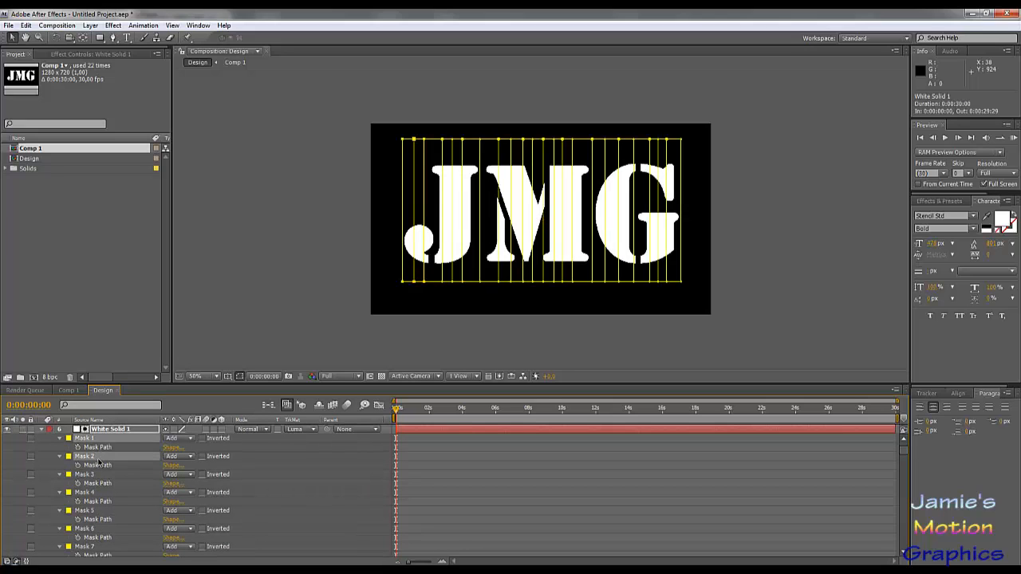
pyautogui.press('Delete')
pyautogui.click(88, 459)
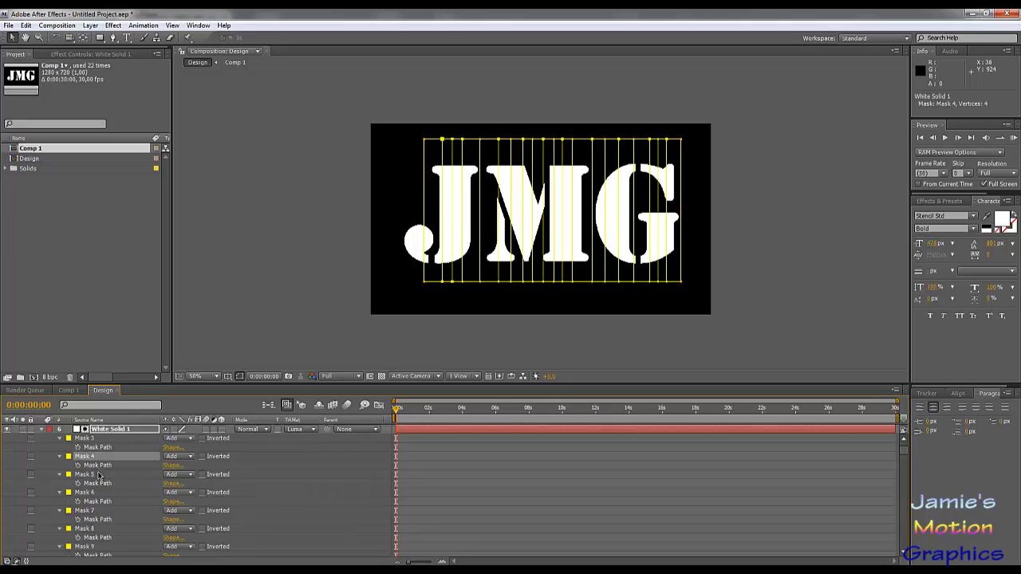
pyautogui.scroll(-10, 94, 456)
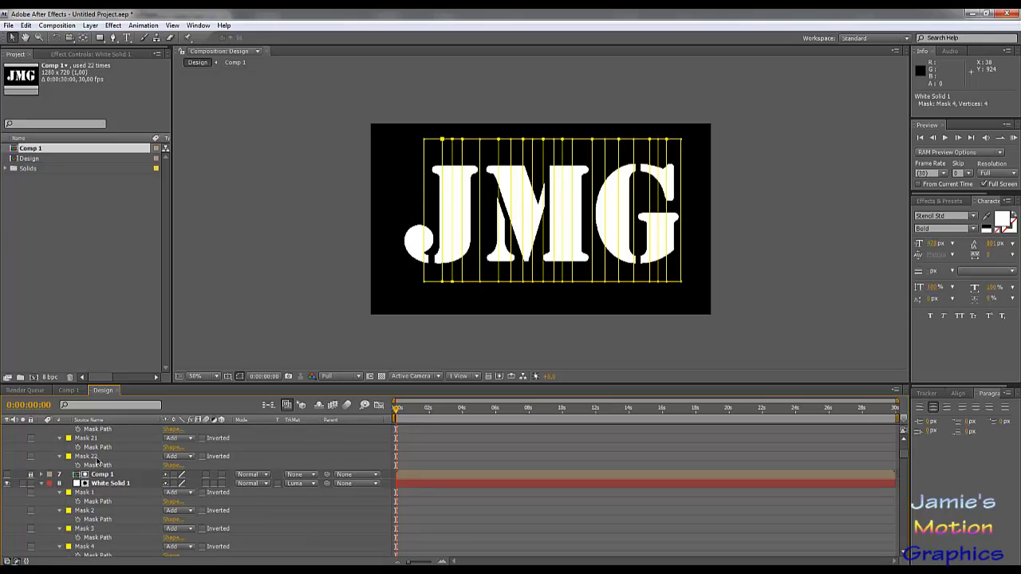
pyautogui.keyDown('shift'); pyautogui.click(95, 457); pyautogui.keyUp('shift')
pyautogui.scroll(8, 95, 461)
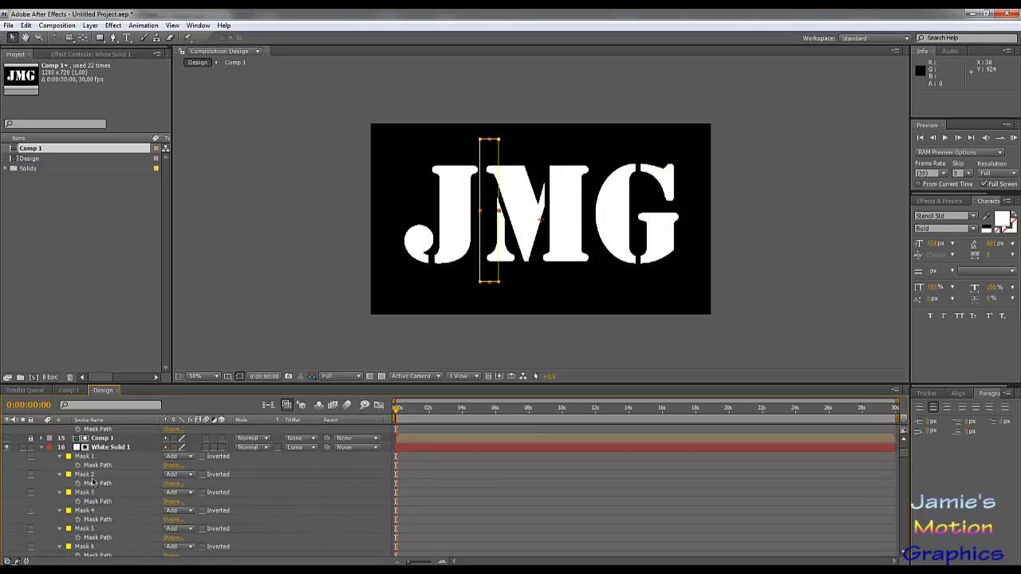
# Delete the surplus masks from the remaining White Solid 1 layers through layer 44, keeping one successive mask on each, ending with Mask 22
pyautogui.click(96, 514)
pyautogui.scroll(-5, 96, 516)
pyautogui.keyDown('shift'); pyautogui.click(95, 518); pyautogui.keyUp('shift')
pyautogui.keyDown('shift'); pyautogui.click(96, 512); pyautogui.keyUp('shift')
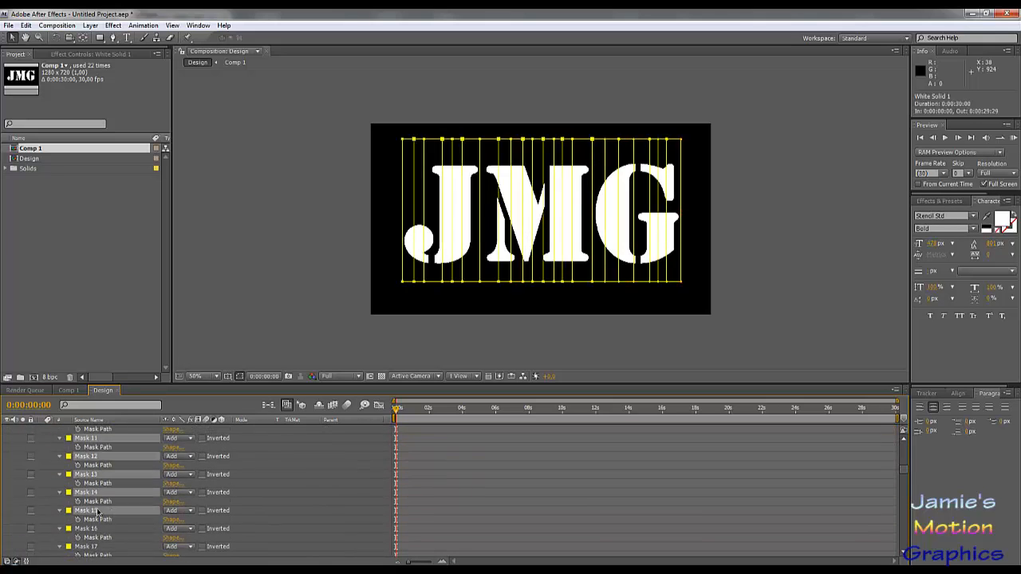
pyautogui.press('Delete')
pyautogui.scroll(-5, 96, 514)
pyautogui.scroll(-5, 96, 519)
pyautogui.click(95, 521)
pyautogui.scroll(-10, 96, 523)
pyautogui.keyDown('shift'); pyautogui.click(96, 520); pyautogui.keyUp('shift')
pyautogui.press('Delete')
# Review the Design layers from layer 1 to layer 44, checking which single mask each White Solid 1 keeps
pyautogui.scroll(20, 161, 517)
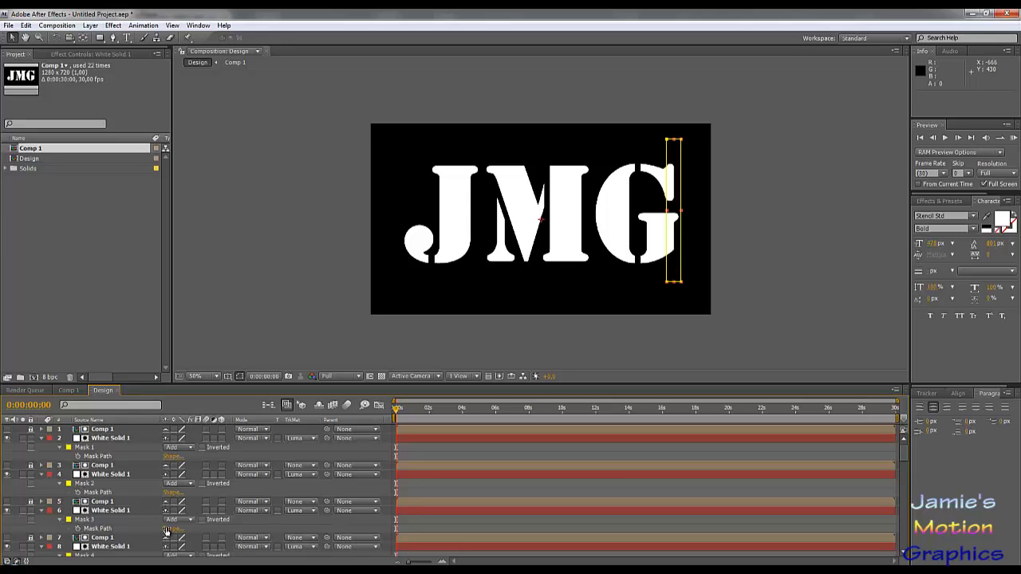
pyautogui.scroll(-4, 166, 532)
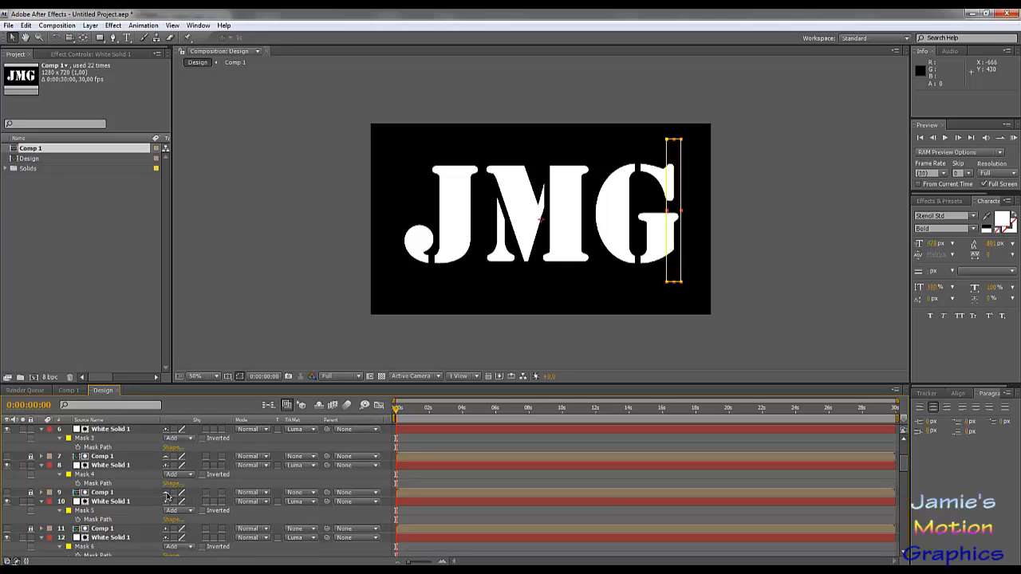
pyautogui.scroll(-3, 163, 546)
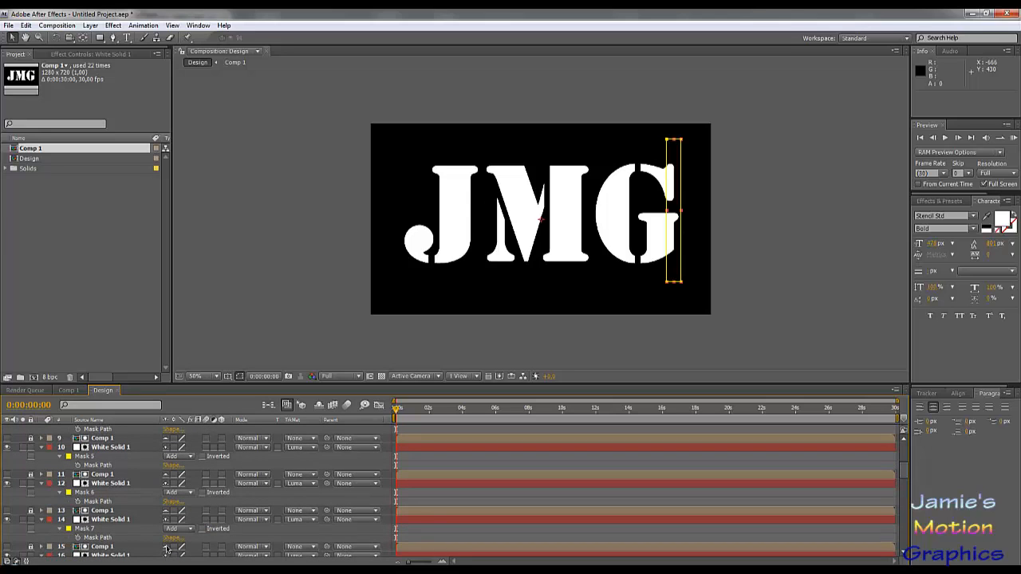
pyautogui.scroll(-4, 166, 548)
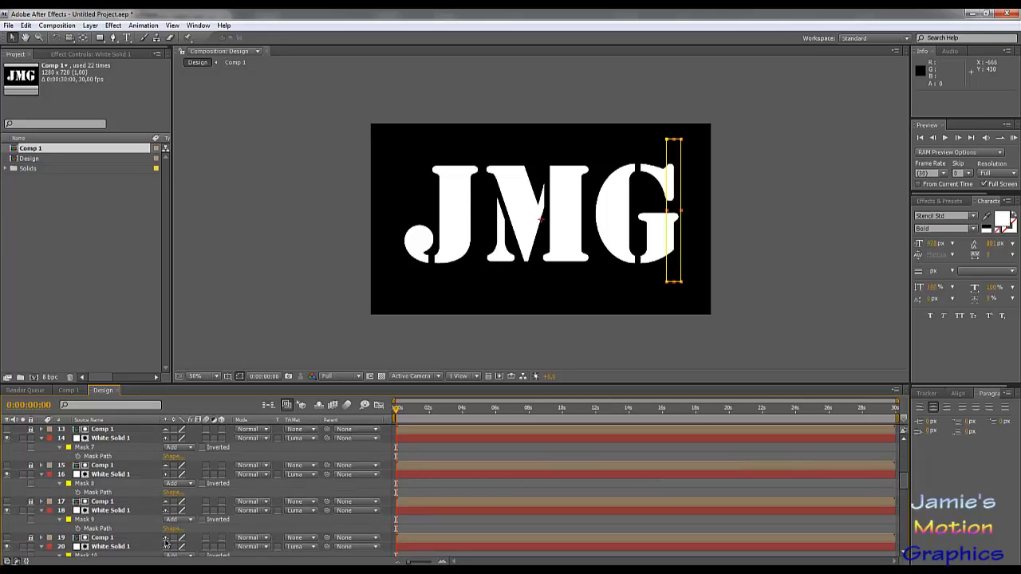
pyautogui.scroll(-4, 165, 544)
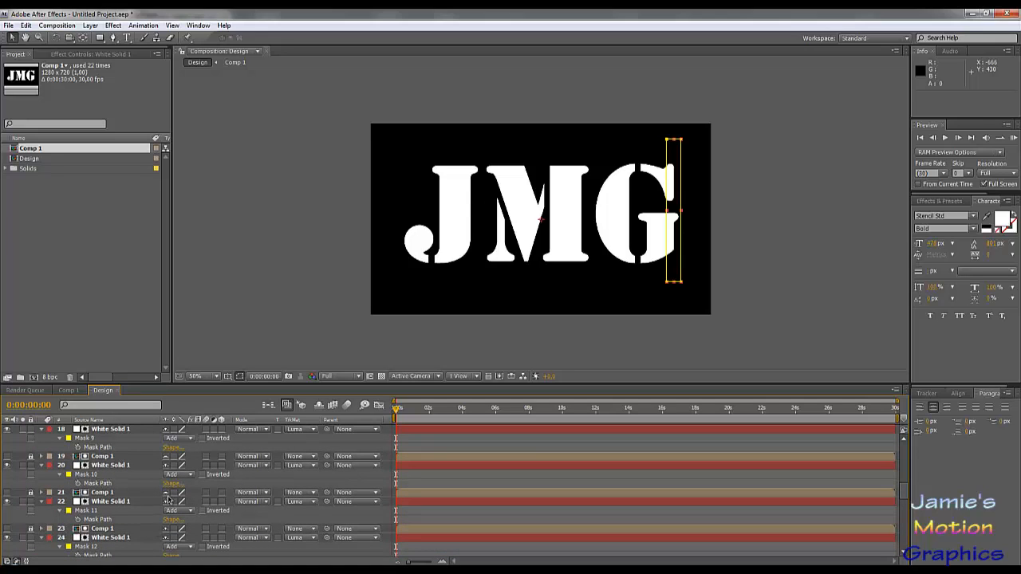
pyautogui.scroll(-5, 168, 533)
pyautogui.scroll(-5, 164, 511)
pyautogui.scroll(-3, 152, 515)
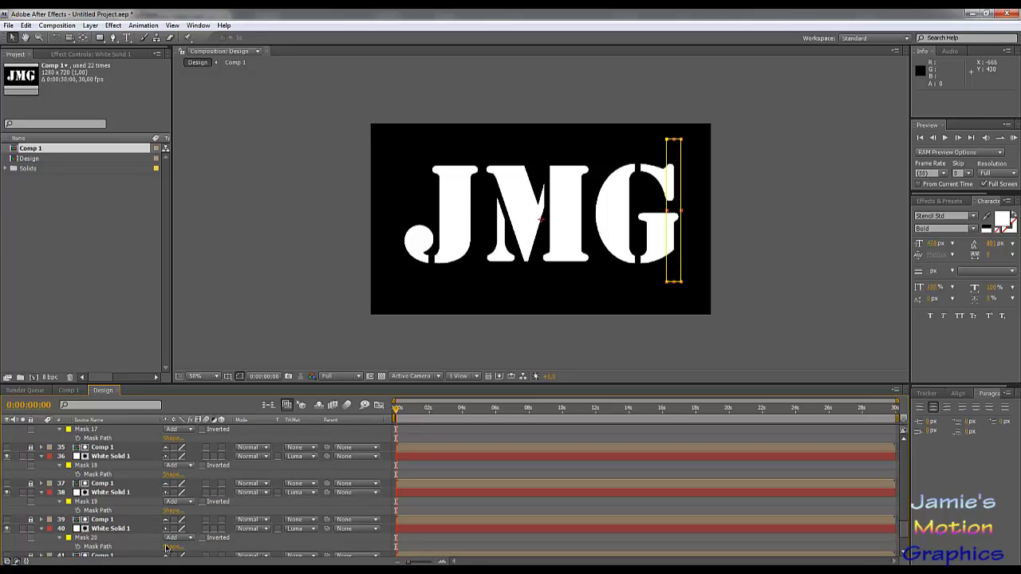
pyautogui.scroll(-2, 167, 548)
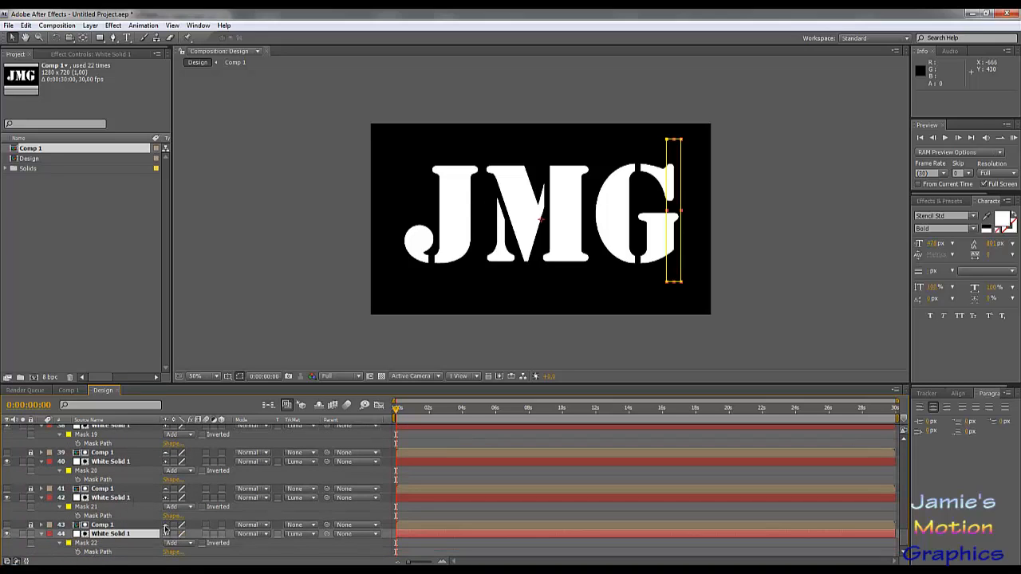
# Hide the shy Comp 1 matte layers in the Design timeline and collapse the mask properties of all White Solid 1 layers
pyautogui.click(319, 405)
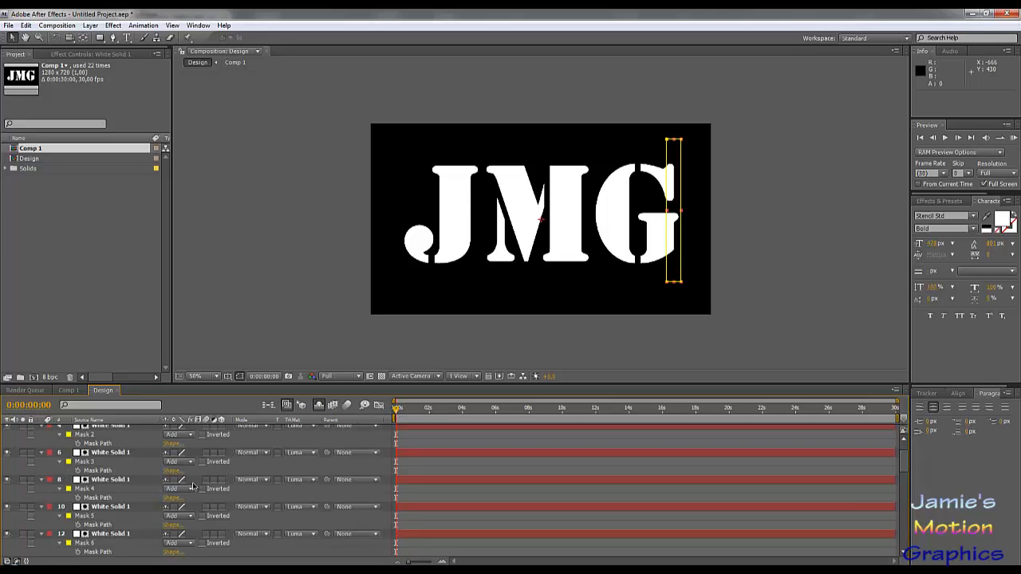
pyautogui.scroll(1, 194, 485)
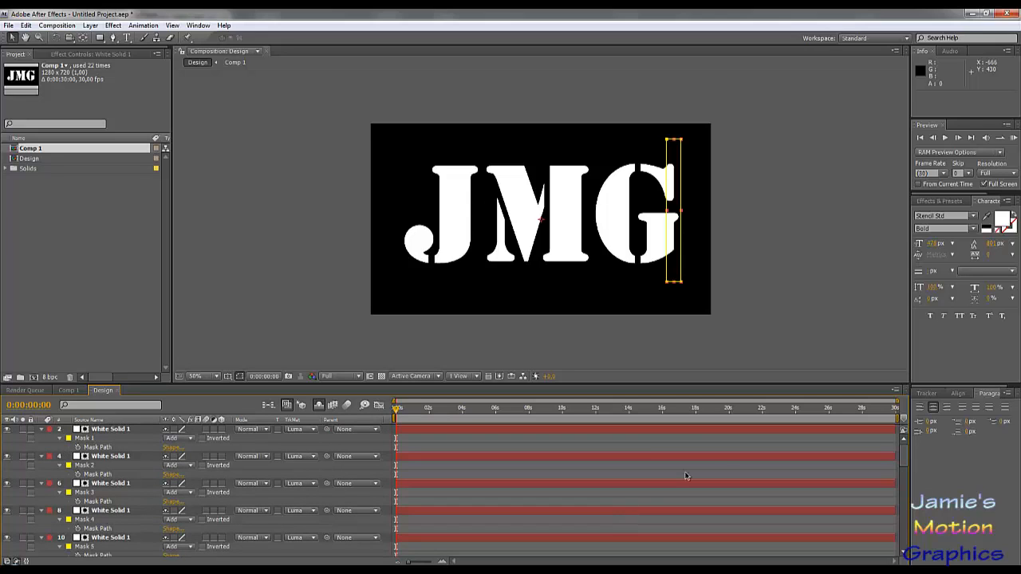
pyautogui.hotkey('ctrl', 'a')
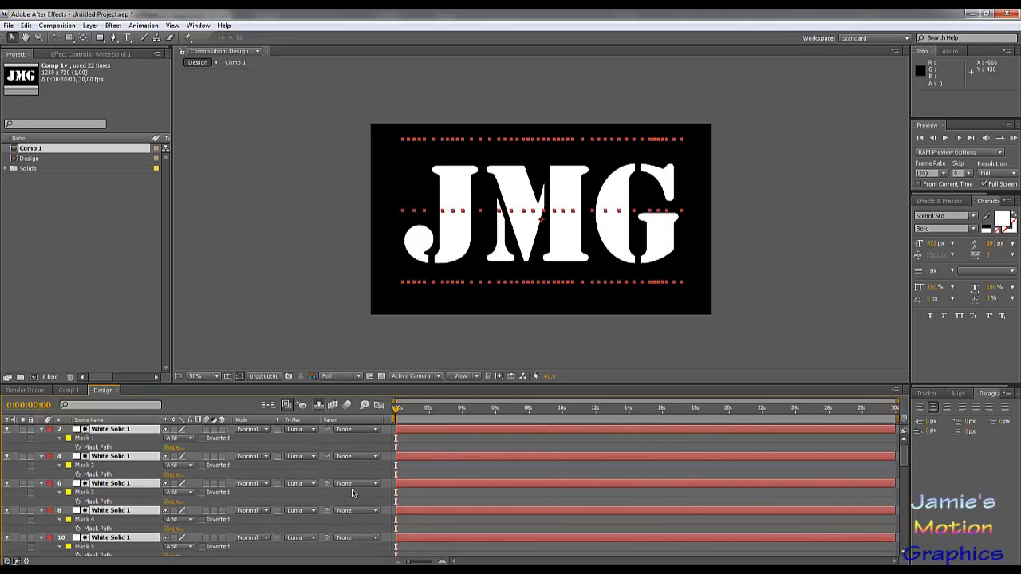
pyautogui.press('m')
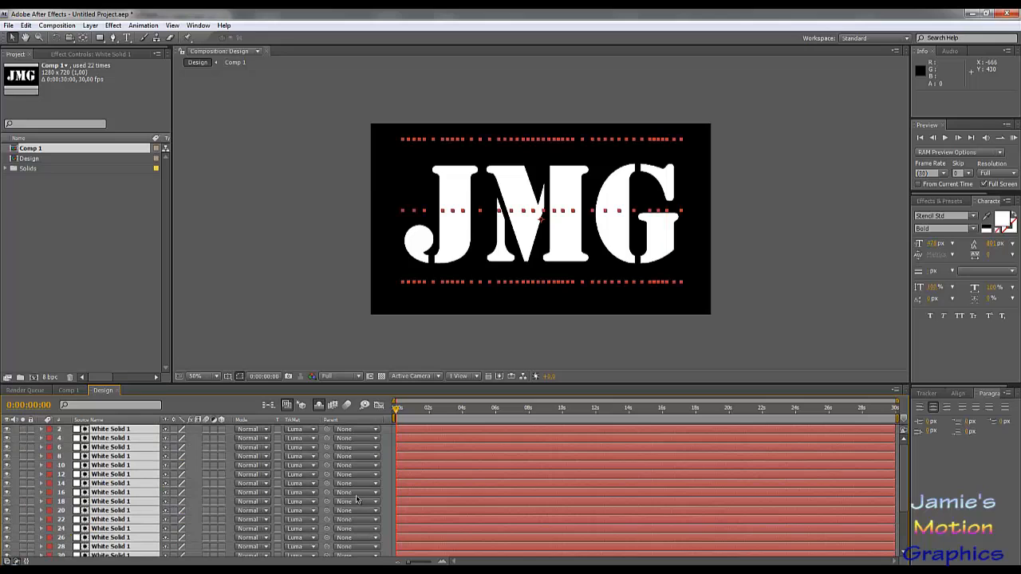
pyautogui.click(257, 335)
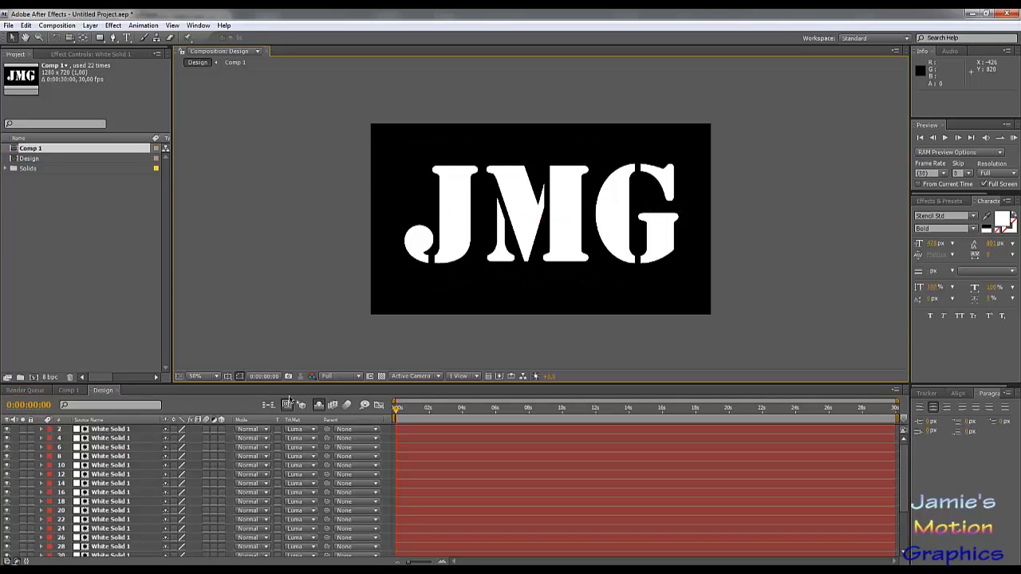
pyautogui.scroll(-3, 170, 507)
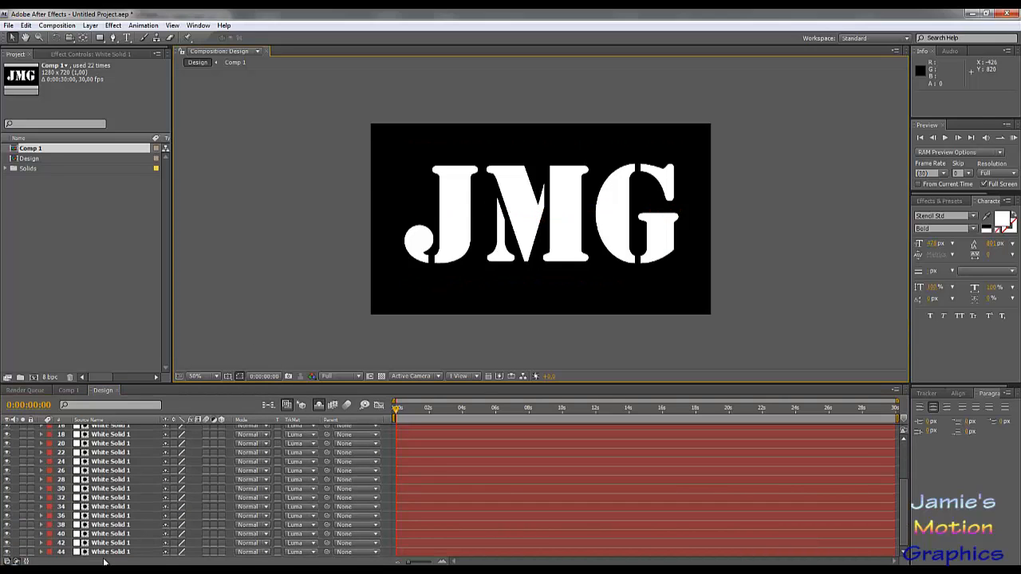
pyautogui.scroll(3, 125, 467)
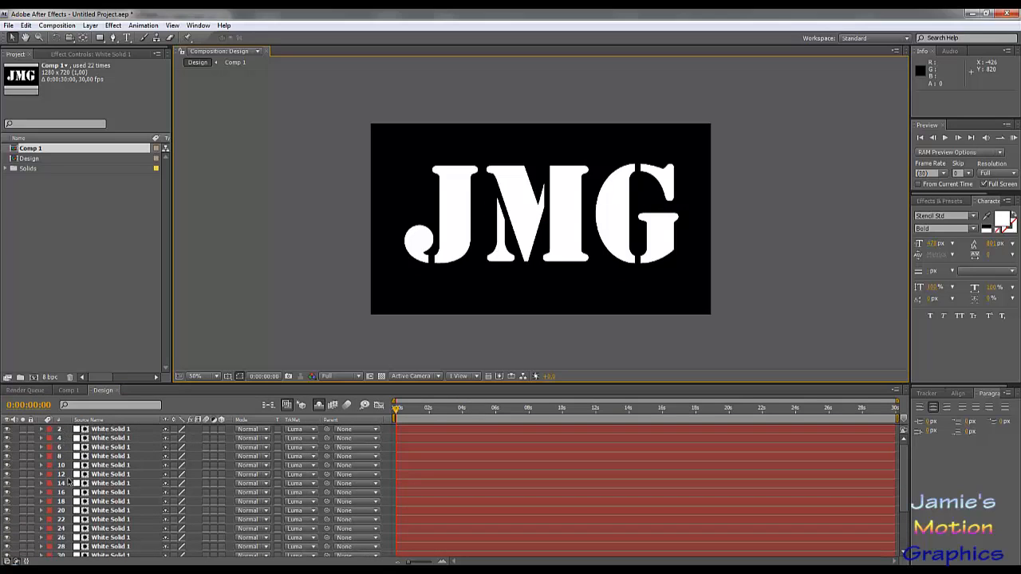
pyautogui.click(107, 431)
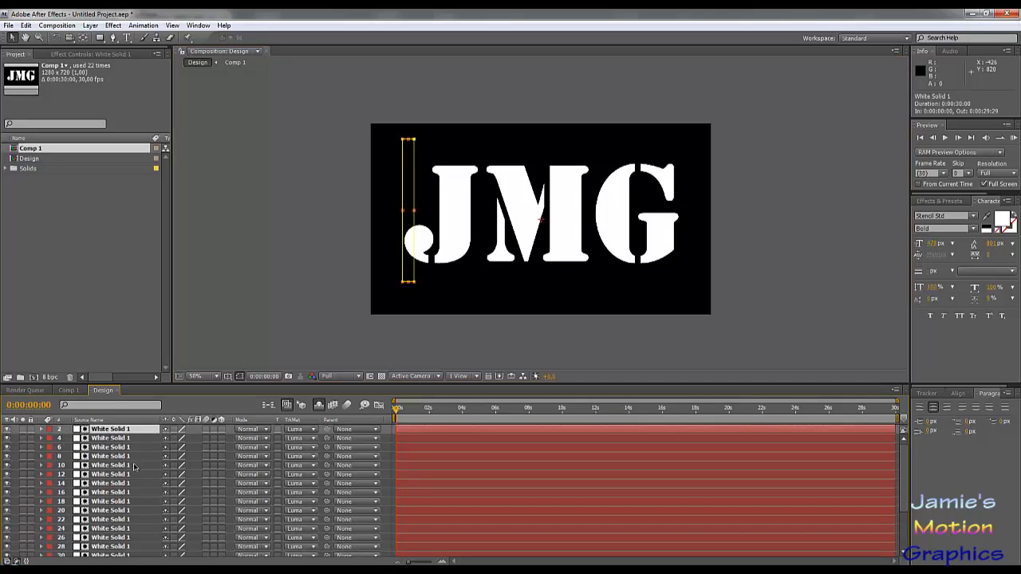
pyautogui.scroll(-3, 134, 478)
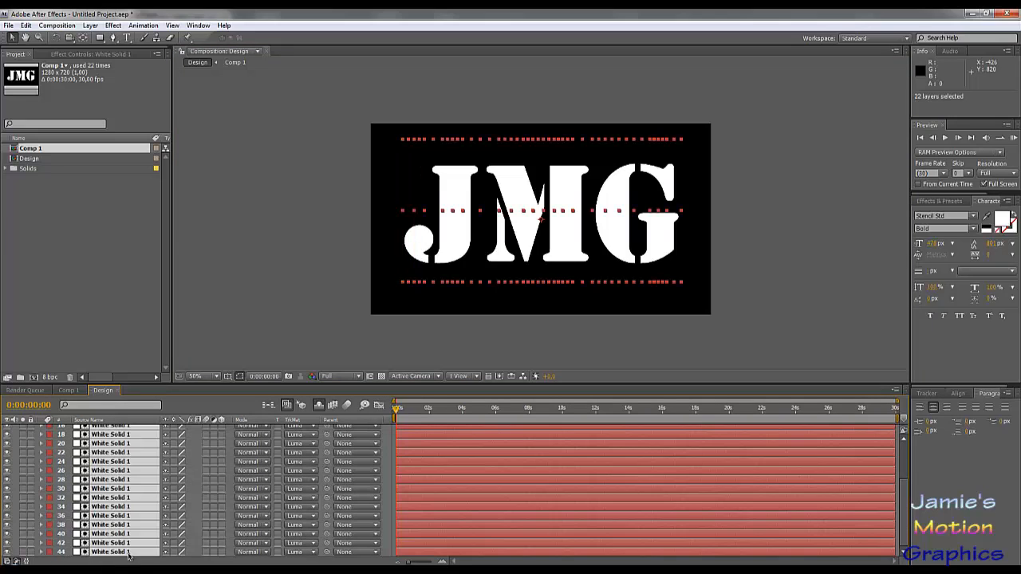
pyautogui.keyDown('shift'); pyautogui.click(129, 553); pyautogui.keyUp('shift')
pyautogui.scroll(3, 161, 509)
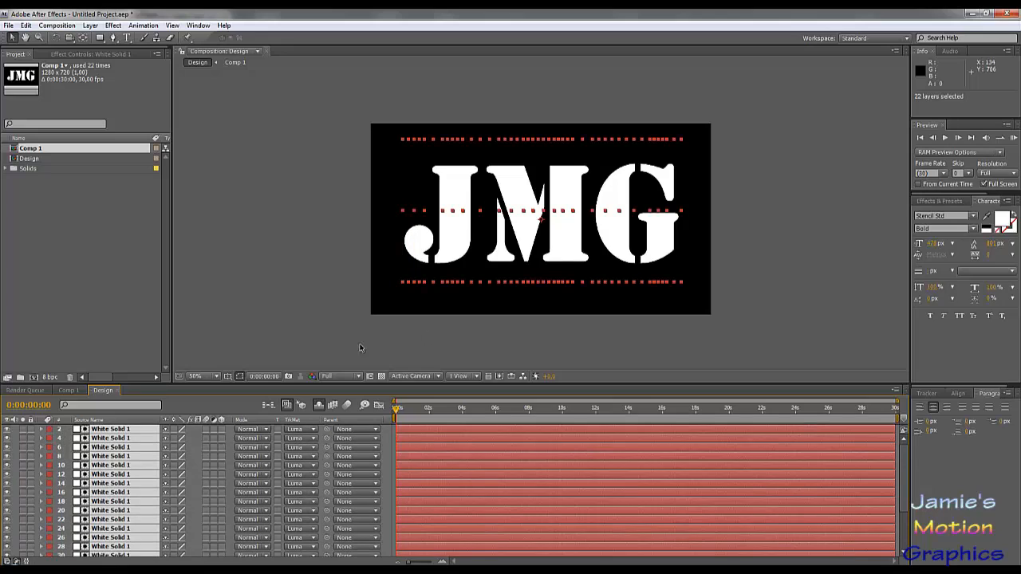
pyautogui.click(287, 349)
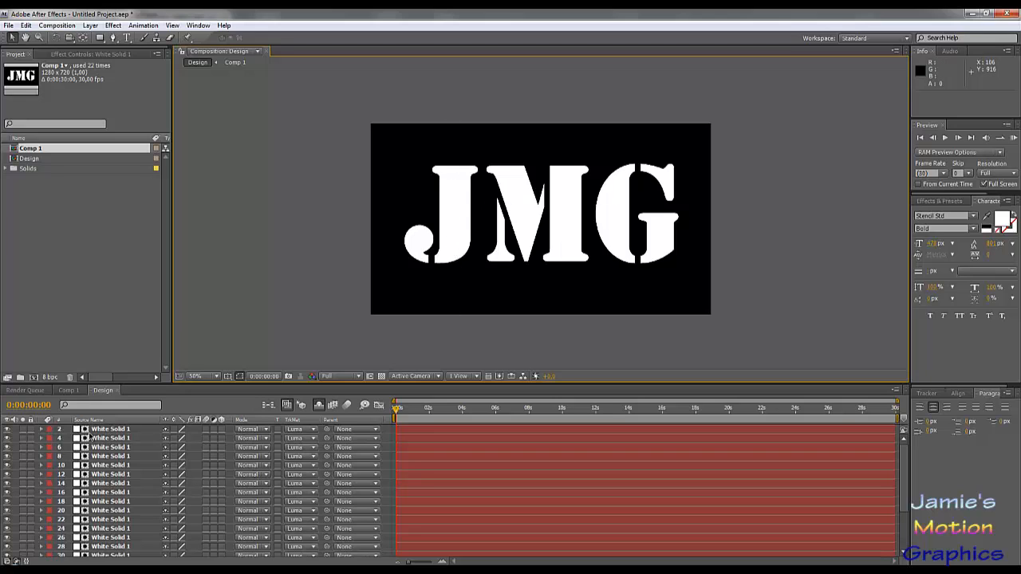
# Select all the White Solid 1 layers and reveal their Scale properties
pyautogui.click(118, 431)
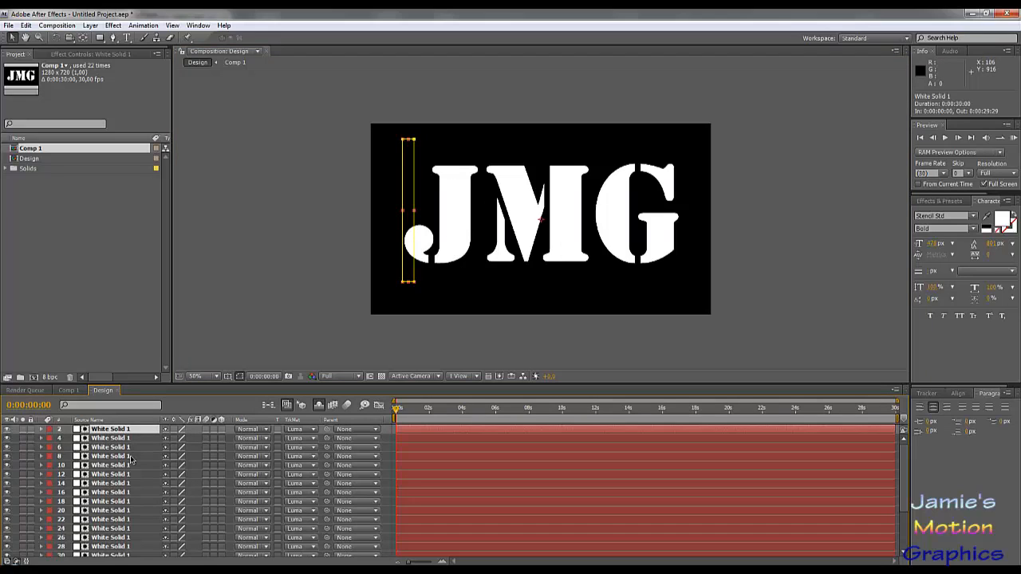
pyautogui.hotkey('ctrl', 'a')
pyautogui.press('s')
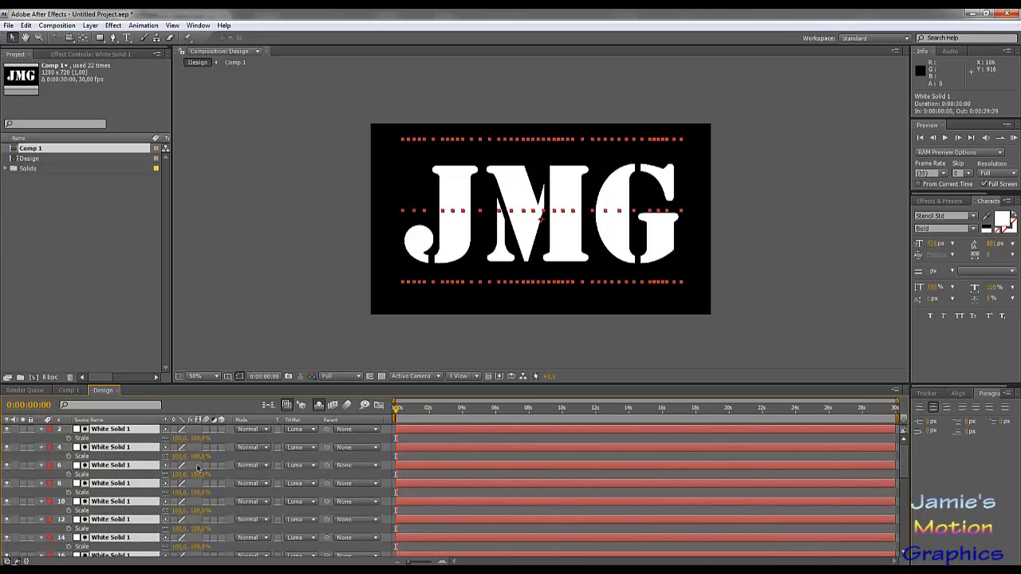
# Set Scale keyframes on all the selected White Solid 1 layers at 0:00:00:15
pyautogui.moveTo(394, 409); pyautogui.dragTo(408, 411)
pyautogui.press('pageup')
pyautogui.press('pageup')
pyautogui.press('pageup')
pyautogui.press('pageup')
pyautogui.press('pageup')
pyautogui.press('pageup')
pyautogui.press('pageup')
pyautogui.click(69, 438)
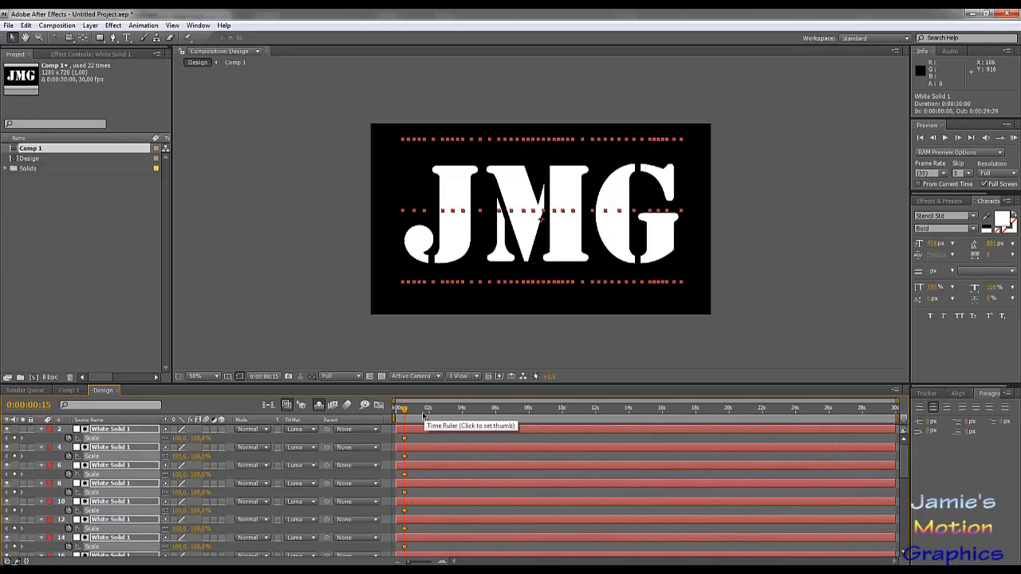
# Narrow the timeline view to about the first six seconds and add 100% Scale keyframes on all selected layers at two seconds
pyautogui.moveTo(423, 412); pyautogui.dragTo(412, 412)
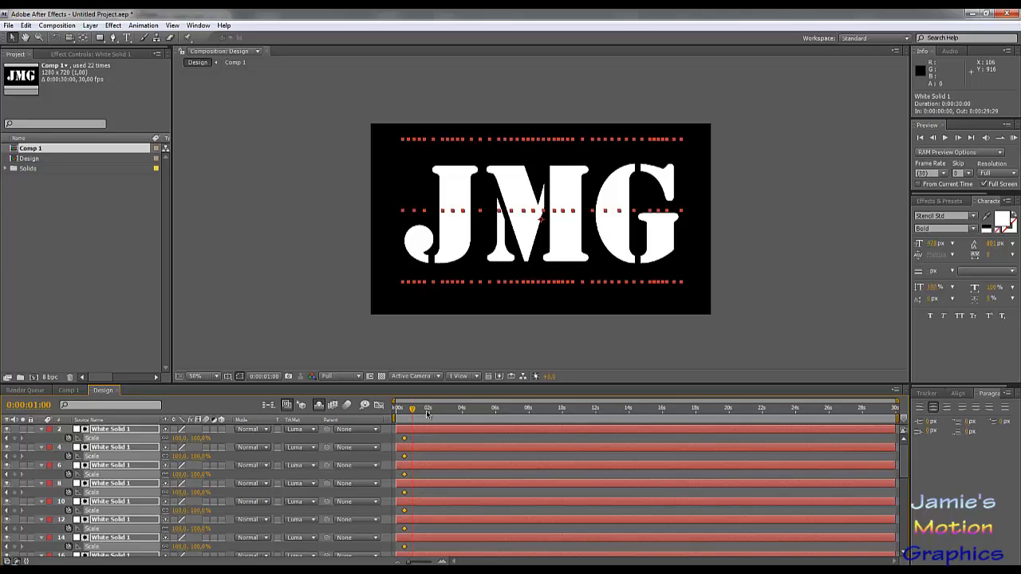
pyautogui.click(428, 412)
pyautogui.moveTo(897, 399); pyautogui.dragTo(495, 397)
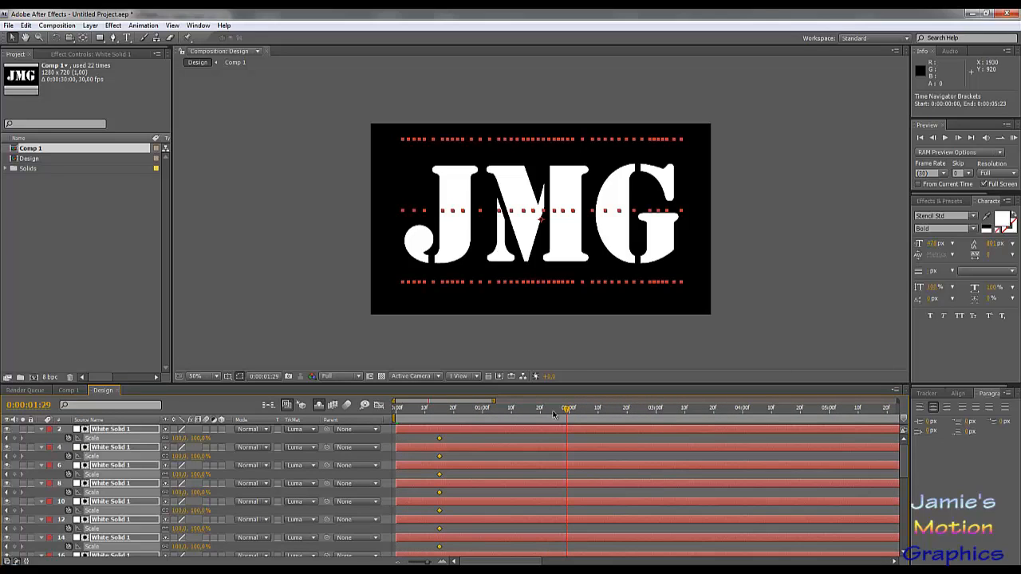
pyautogui.press('pagedown')
pyautogui.press('pagedown')
# Set the Scale of all the selected White Solid 1 layers to 0% at 0:00:00:15
pyautogui.click(439, 410)
pyautogui.click(182, 441)
pyautogui.write('0')
pyautogui.press('Return')
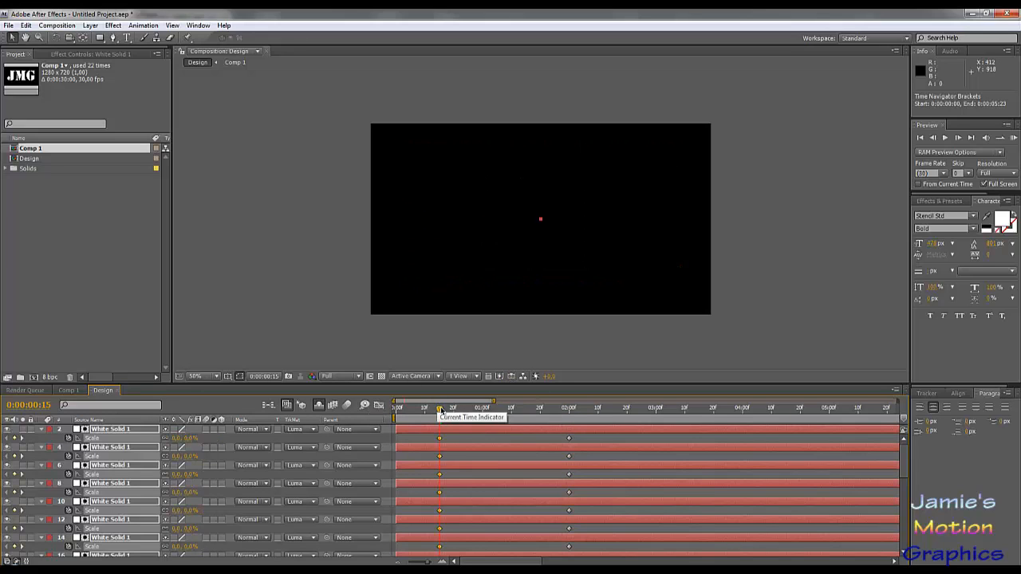
pyautogui.moveTo(439, 409)
pyautogui.mouseDown()
pyautogui.moveTo(627, 416)
pyautogui.moveTo(439, 424)
pyautogui.mouseUp()
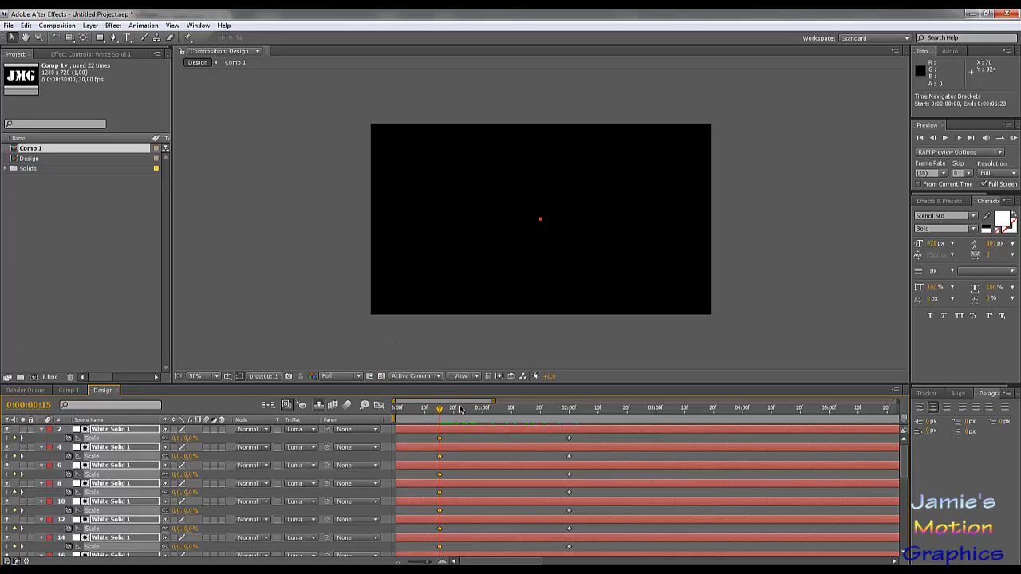
# Collapse the Scale properties of the White Solid 1 layers and reselect all of them from layer 2 through layer 44
pyautogui.click(135, 429)
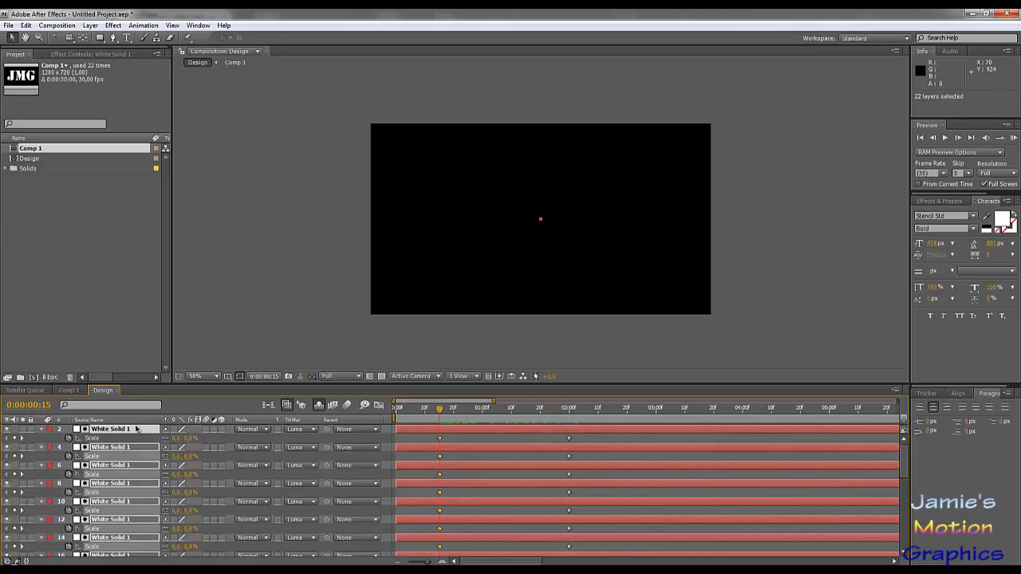
pyautogui.press('u')
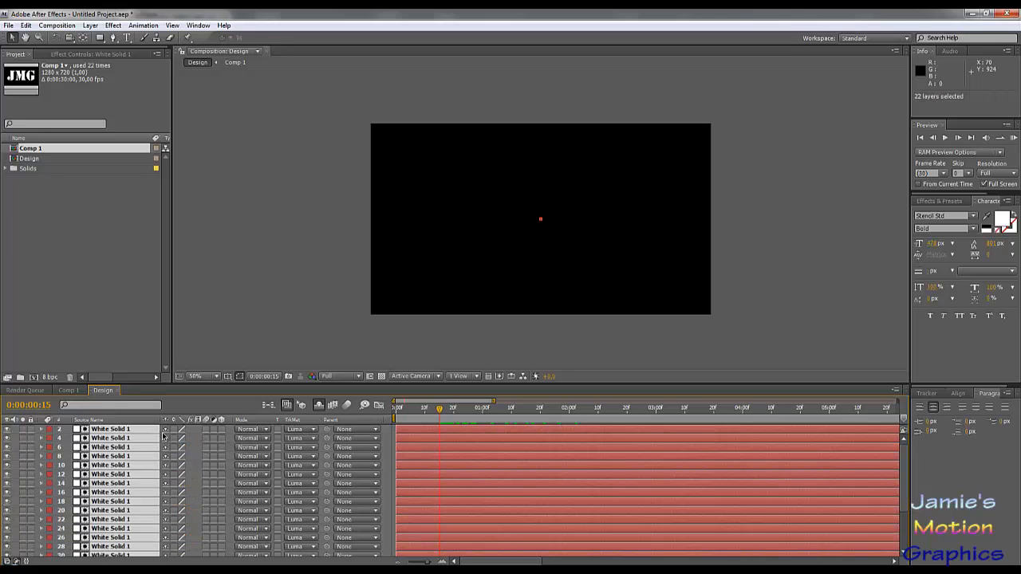
pyautogui.click(235, 340)
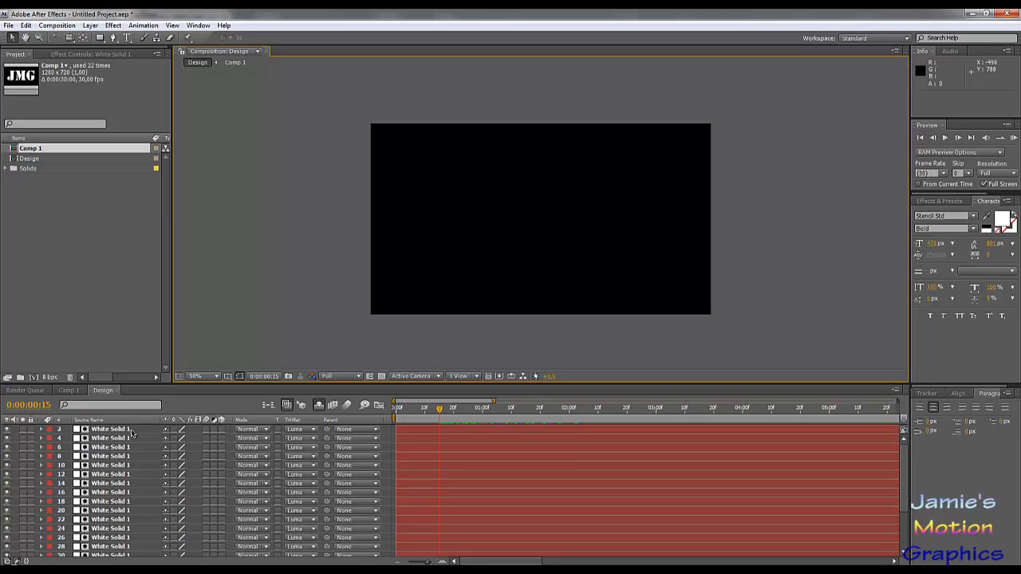
pyautogui.click(133, 431)
pyautogui.scroll(-3, 148, 463)
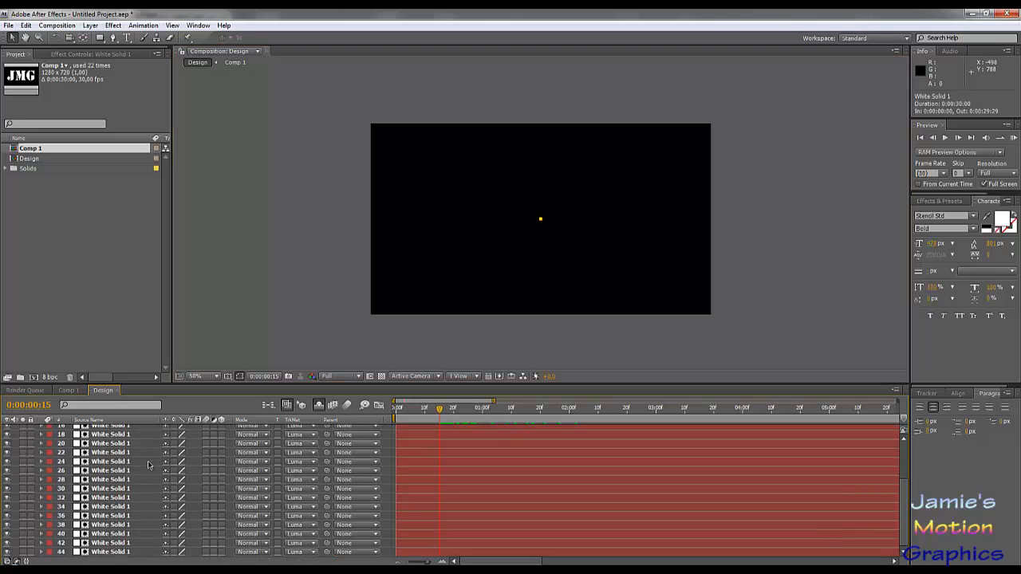
pyautogui.keyDown('shift'); pyautogui.click(119, 552); pyautogui.keyUp('shift')
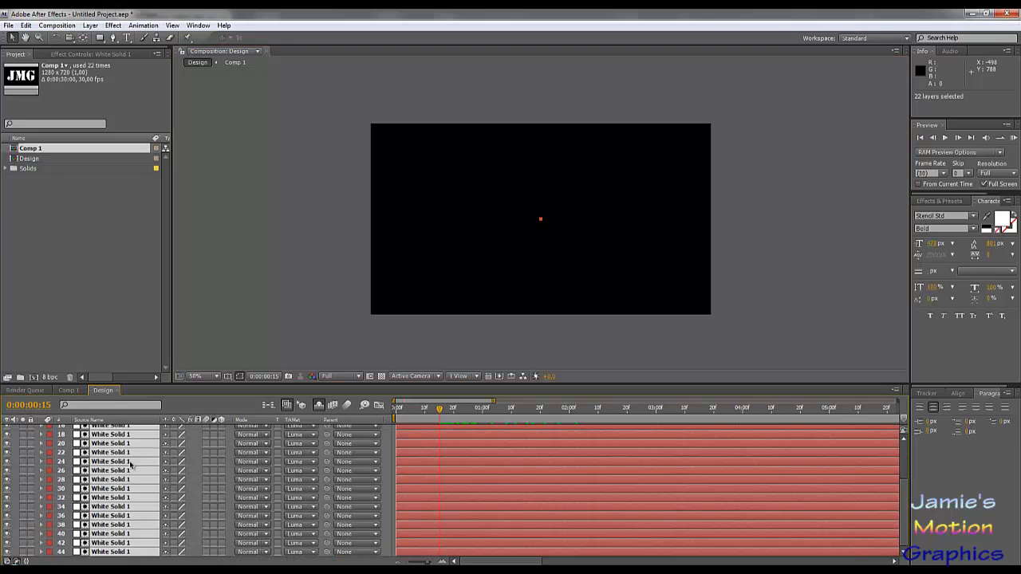
# Trim the ends of all the selected White Solid 1 layers to 0:00:00:15
pyautogui.scroll(3, 135, 465)
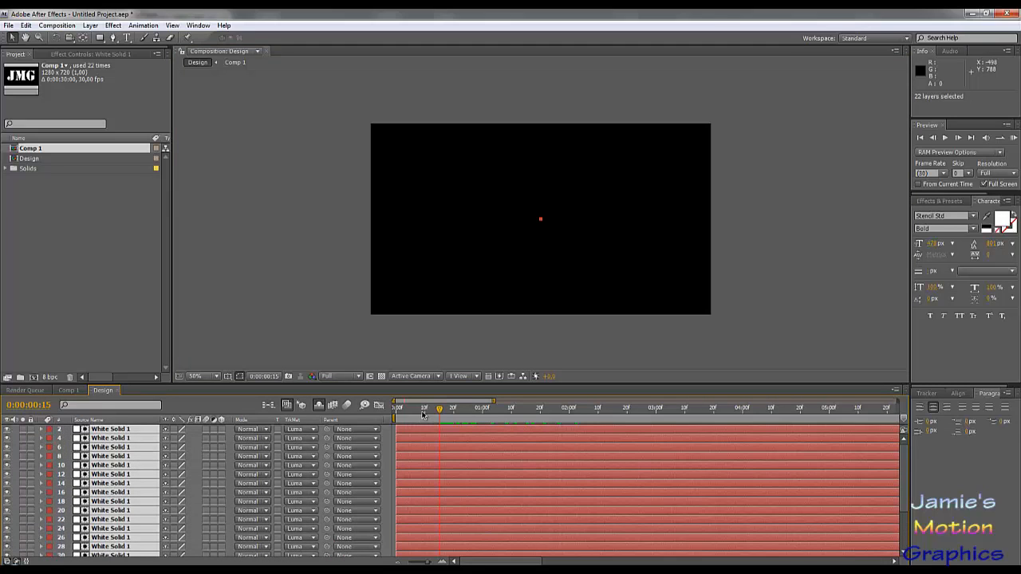
pyautogui.moveTo(422, 413)
pyautogui.mouseDown()
pyautogui.moveTo(397, 413)
pyautogui.moveTo(438, 417)
pyautogui.mouseUp()
pyautogui.hotkey('alt', ']')
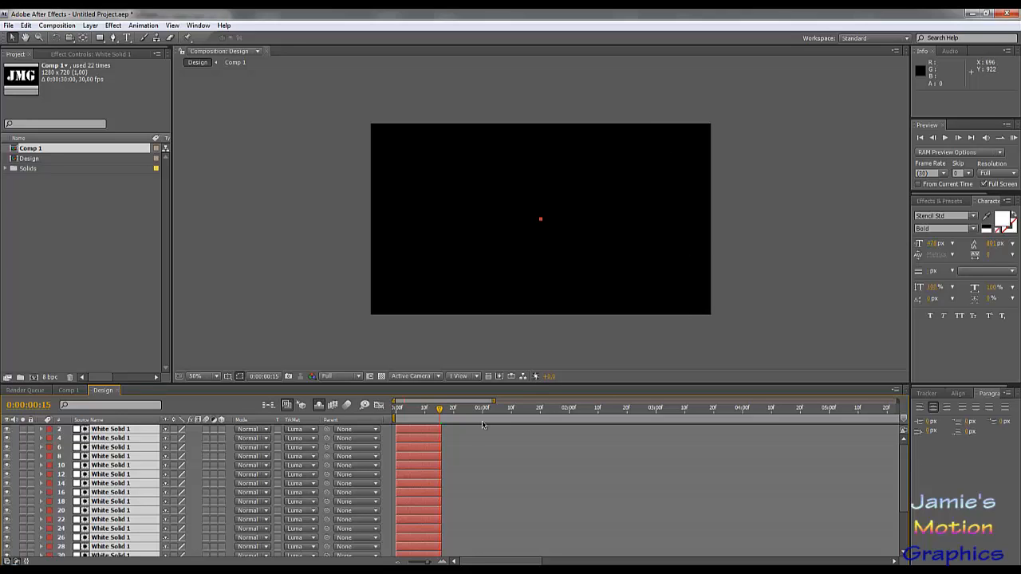
# Sequence the selected White Solid 1 layers with Overlap enabled, a duration of 0:00:00:05 and Transition set to Off
pyautogui.rightClick(132, 433)
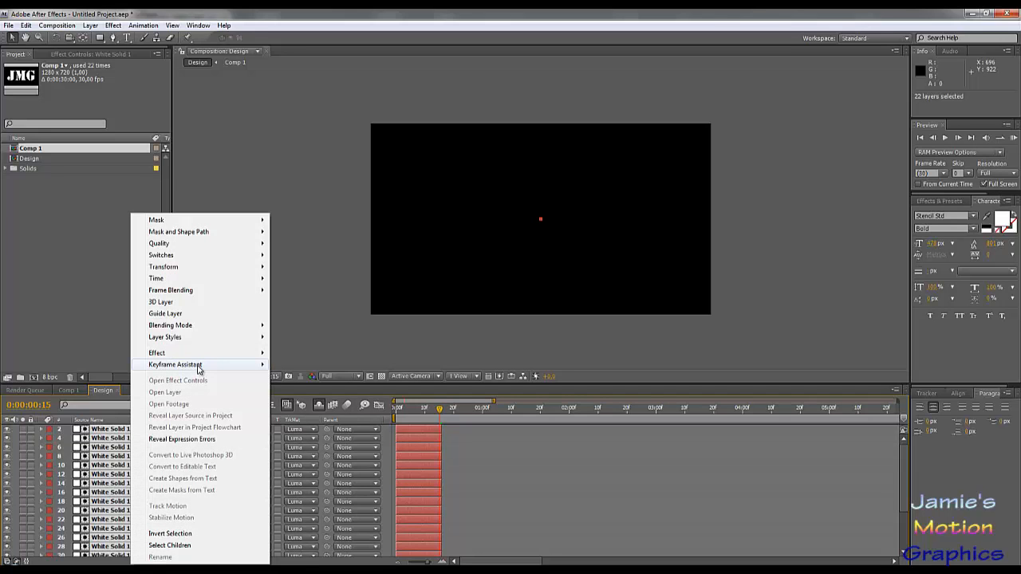
pyautogui.moveTo(201, 370)
pyautogui.click(311, 447)
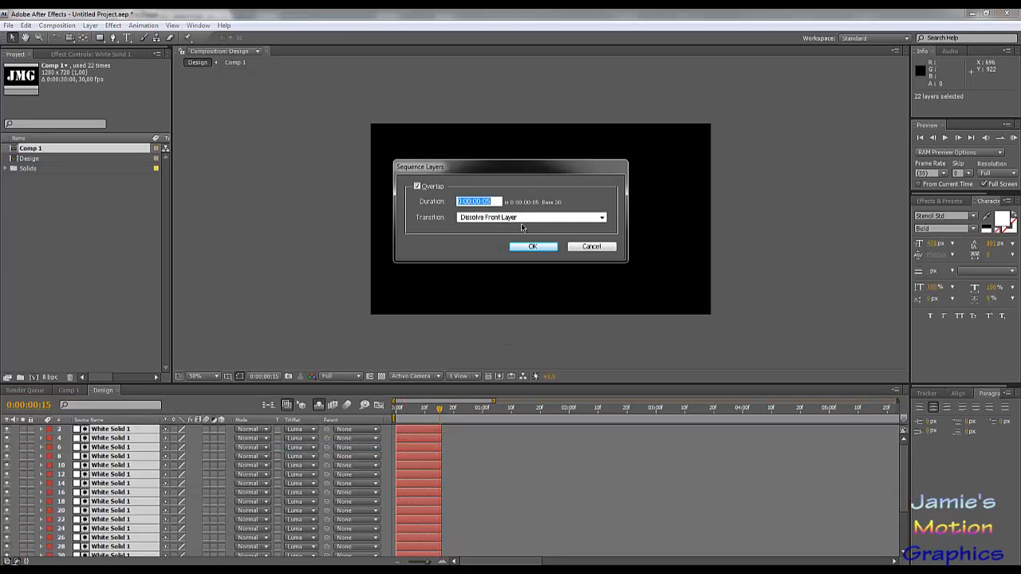
pyautogui.click(520, 220)
pyautogui.click(479, 230)
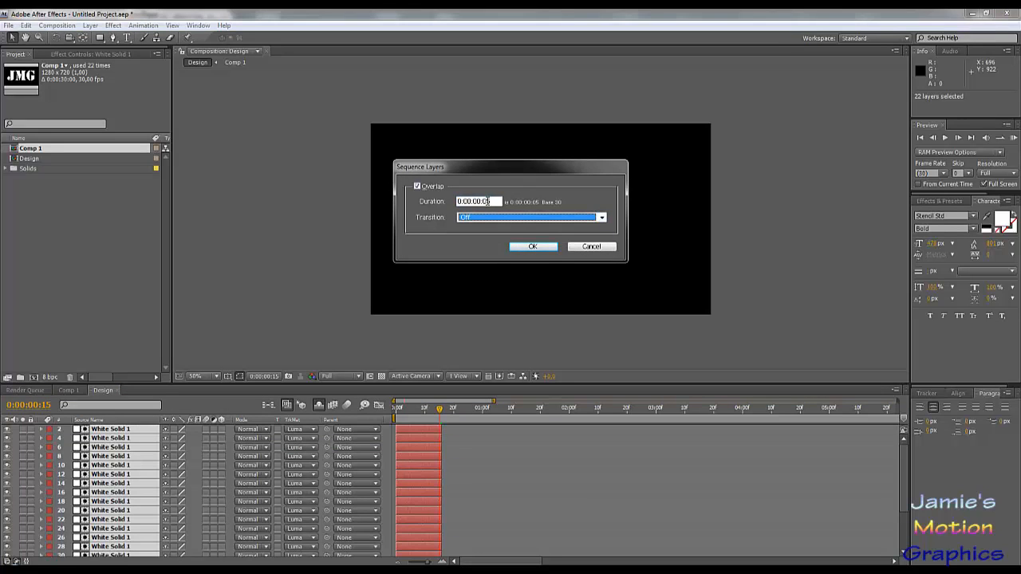
pyautogui.moveTo(484, 202); pyautogui.dragTo(503, 202)
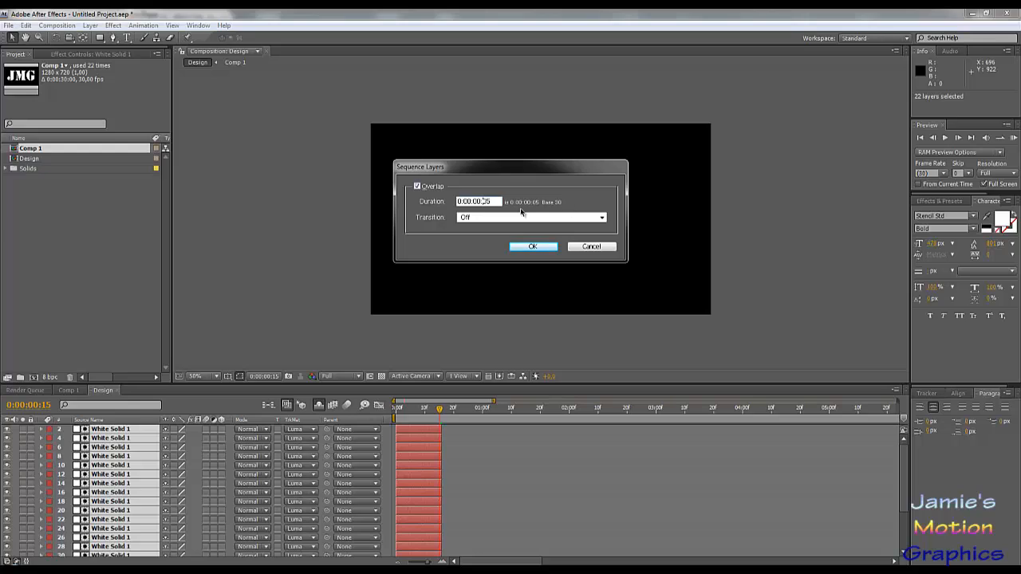
pyautogui.click(531, 248)
pyautogui.click(530, 247)
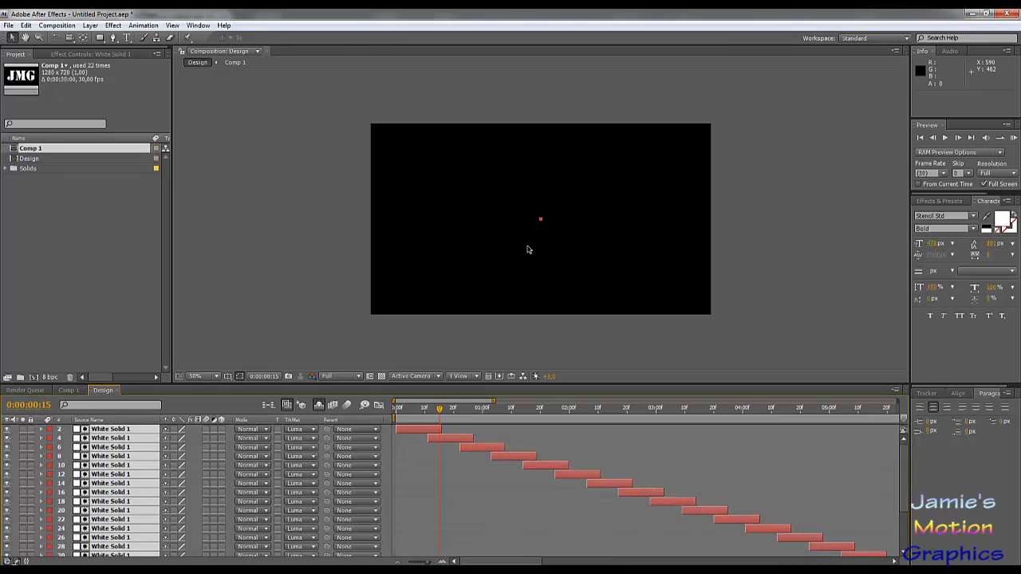
# Extend the ends of all the sequenced layers together until layer 2 ends at about 0:00:17:11, and scrub through the animation
pyautogui.click(424, 413)
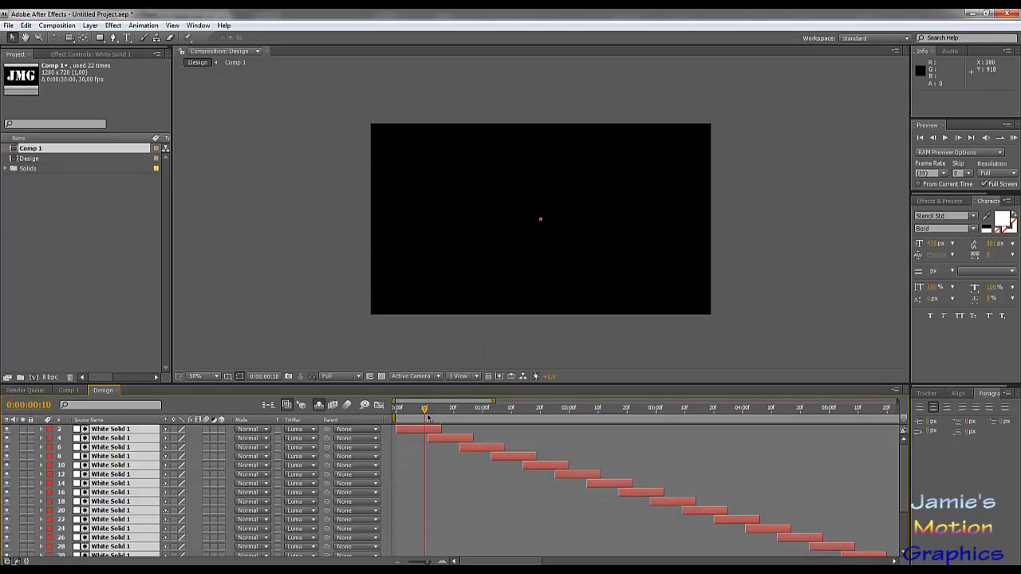
pyautogui.moveTo(428, 417); pyautogui.dragTo(457, 434)
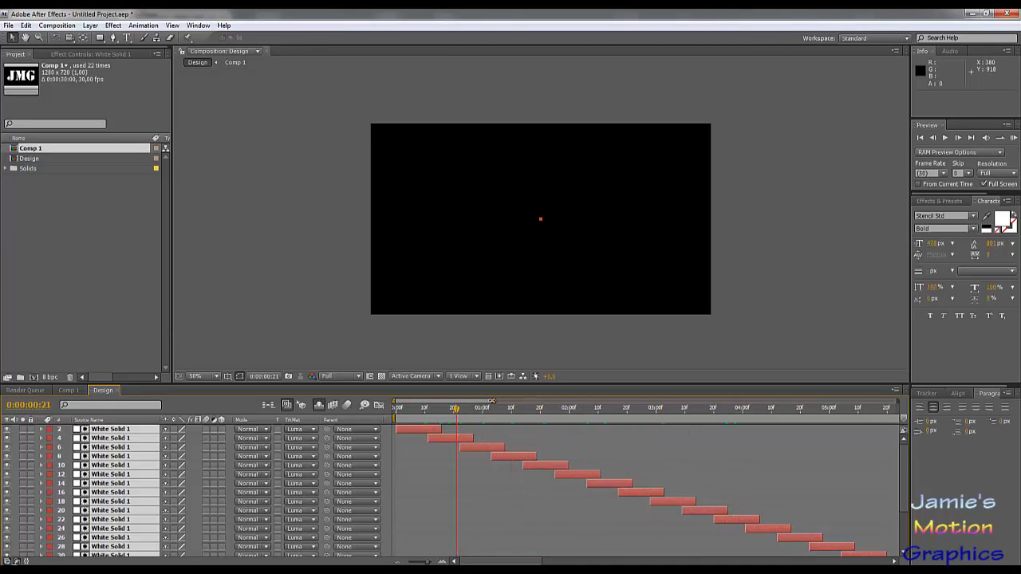
pyautogui.moveTo(492, 401); pyautogui.dragTo(771, 401)
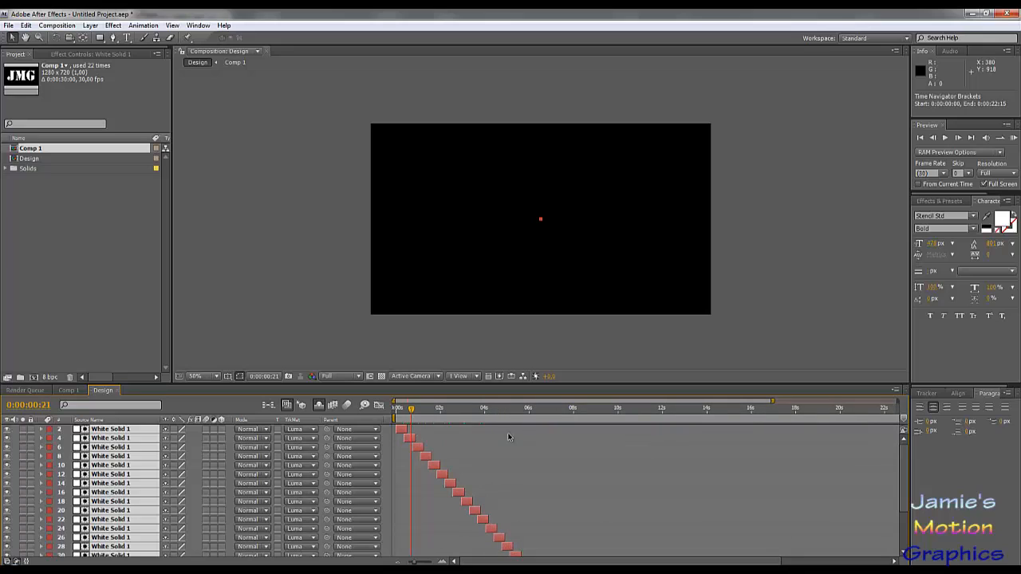
pyautogui.moveTo(407, 428); pyautogui.dragTo(783, 450)
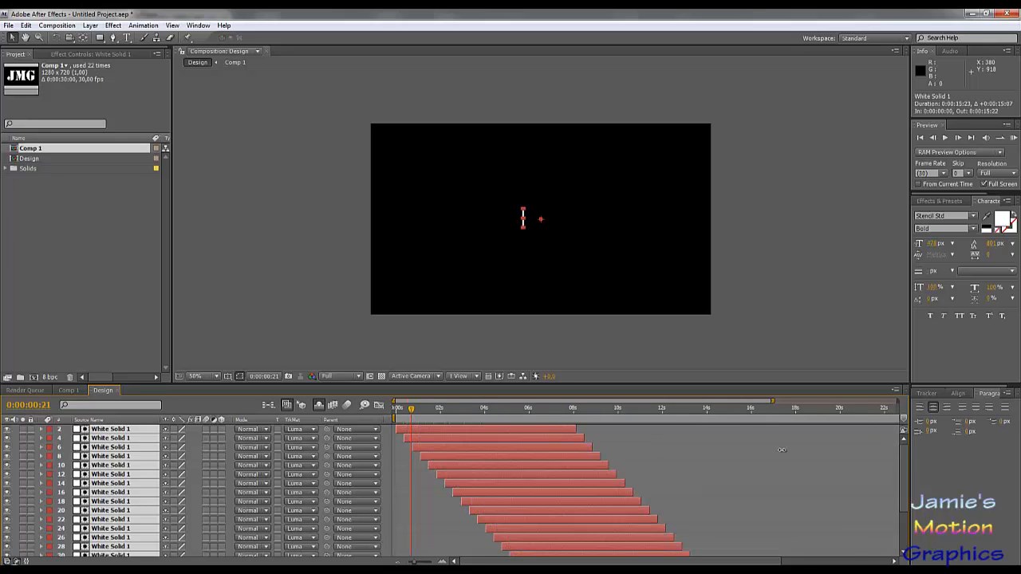
pyautogui.click(399, 415)
pyautogui.moveTo(398, 415); pyautogui.dragTo(649, 458)
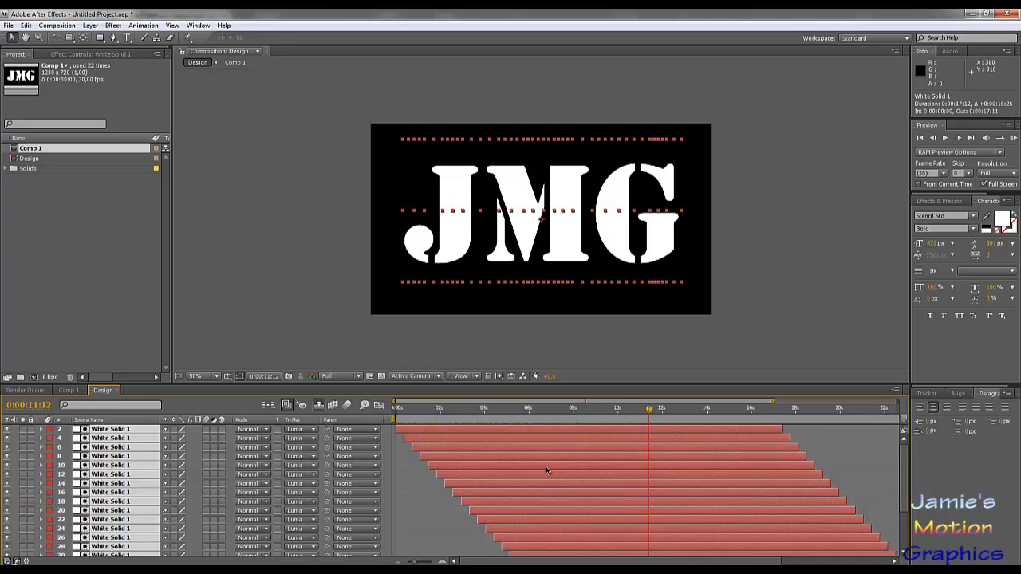
# Move the White Solid 1 layer 44 alone to start at about 0:00:00:02 and return to the composition's first frame
pyautogui.scroll(-5, 547, 467)
pyautogui.hotkey('ctrl', 'a')
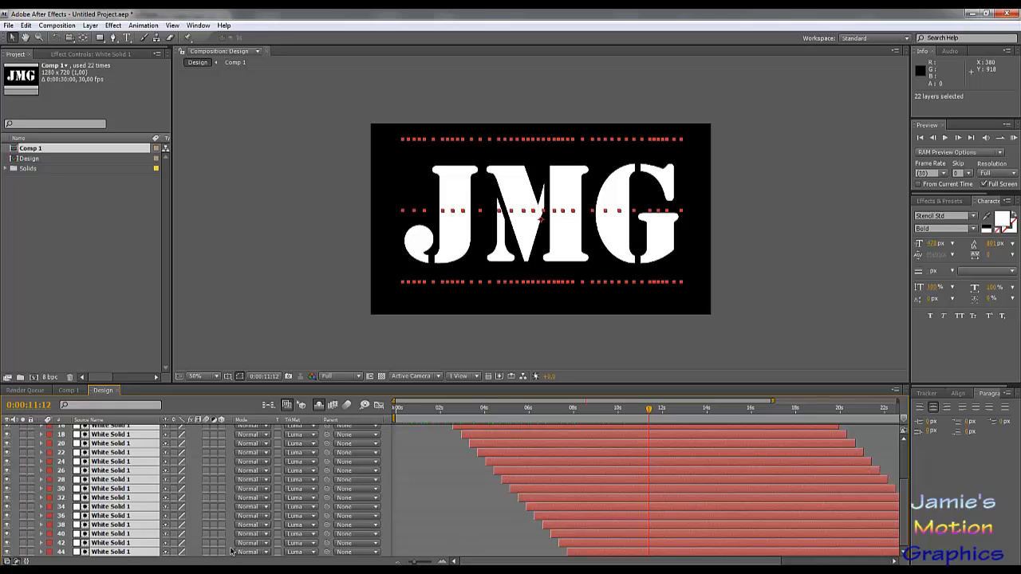
pyautogui.click(115, 560)
pyautogui.click(111, 552)
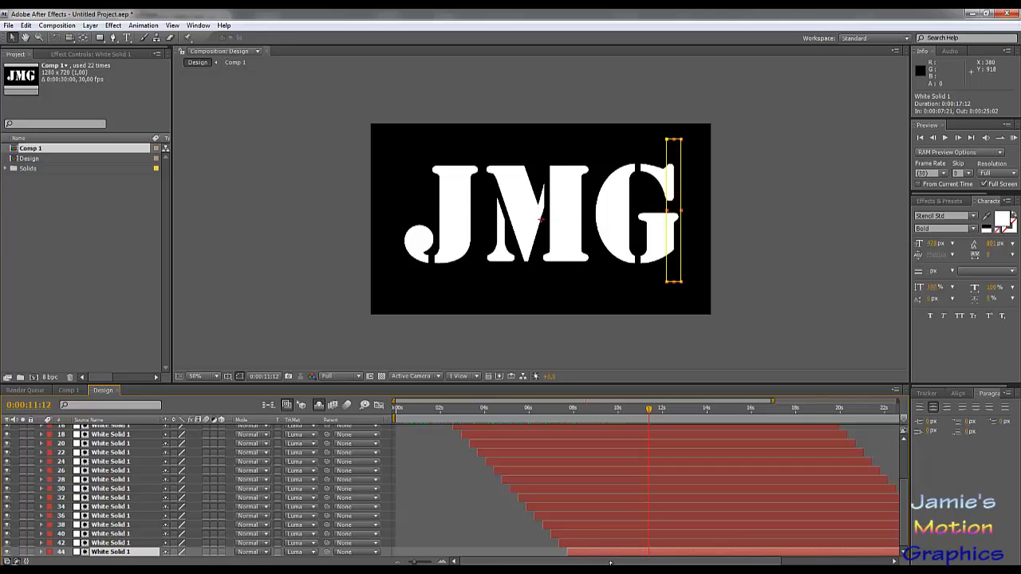
pyautogui.moveTo(522, 554); pyautogui.dragTo(411, 554)
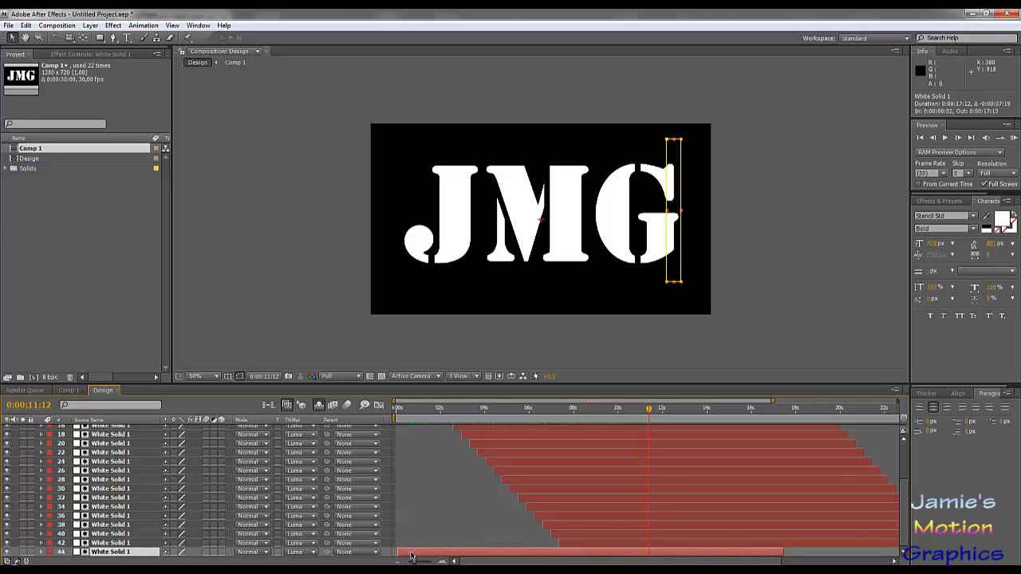
pyautogui.press('Home')
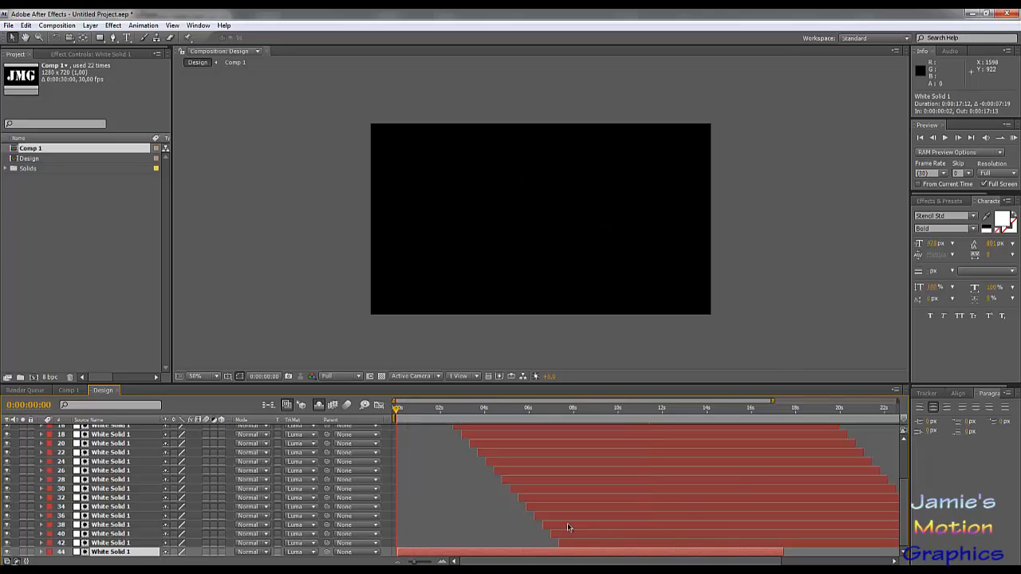
# Shift layers 36 through 42 together earlier in time so that layer 42 starts at about 0:00:01:09
pyautogui.moveTo(512, 506); pyautogui.dragTo(589, 550)
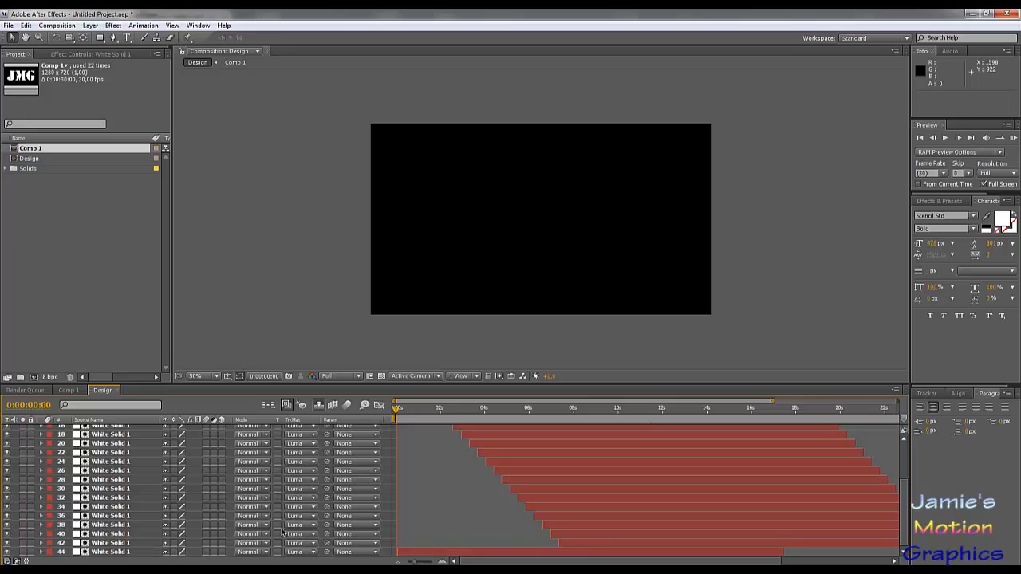
pyautogui.click(130, 543)
pyautogui.keyDown('shift'); pyautogui.click(132, 516); pyautogui.keyUp('shift')
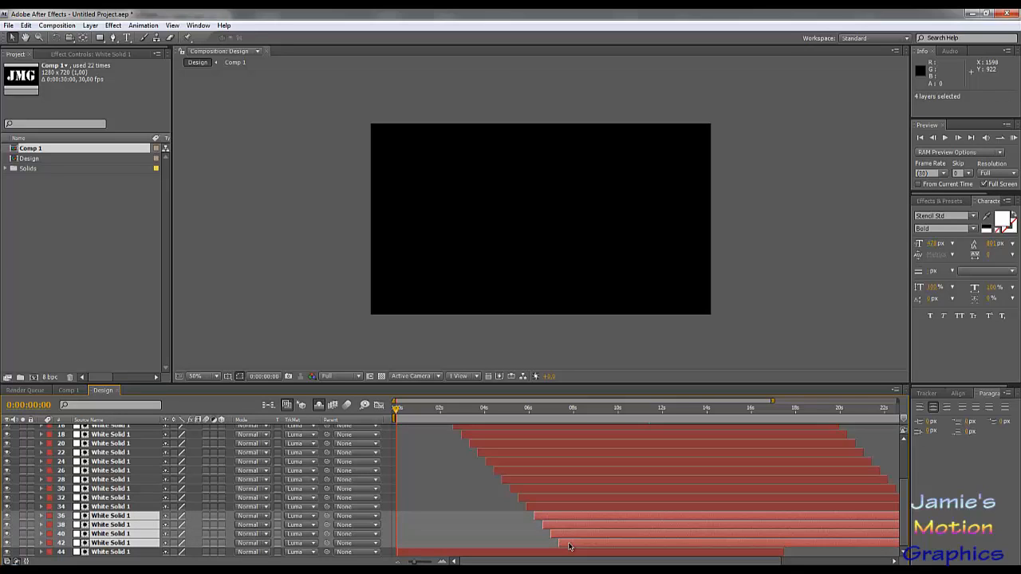
pyautogui.moveTo(570, 545); pyautogui.dragTo(435, 547)
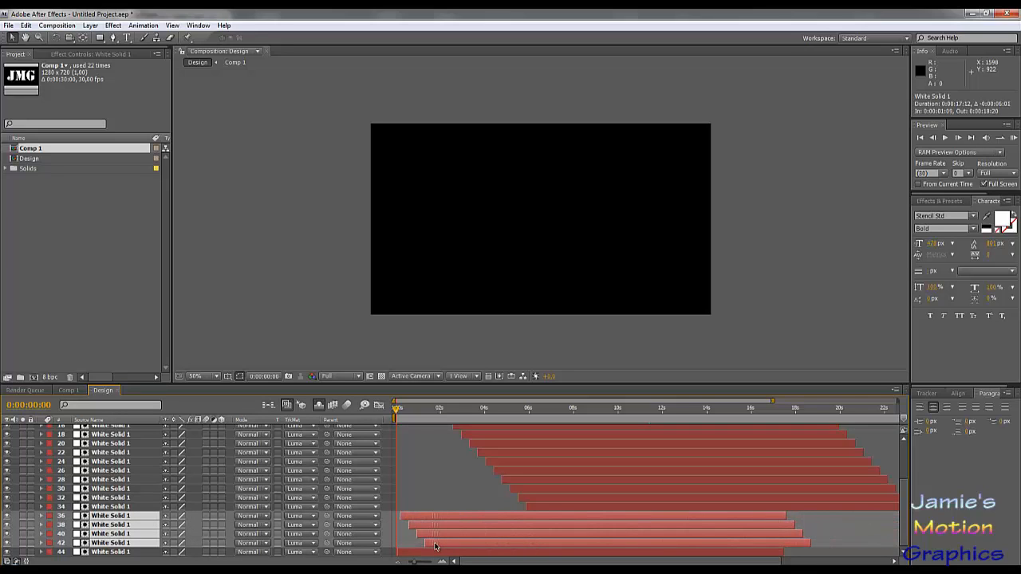
# Shift layers 28 through 34 together earlier so that layer 34 starts at about 0:00:01:02, and preview the strips
pyautogui.click(554, 505)
pyautogui.keyDown('shift'); pyautogui.click(538, 481); pyautogui.keyUp('shift')
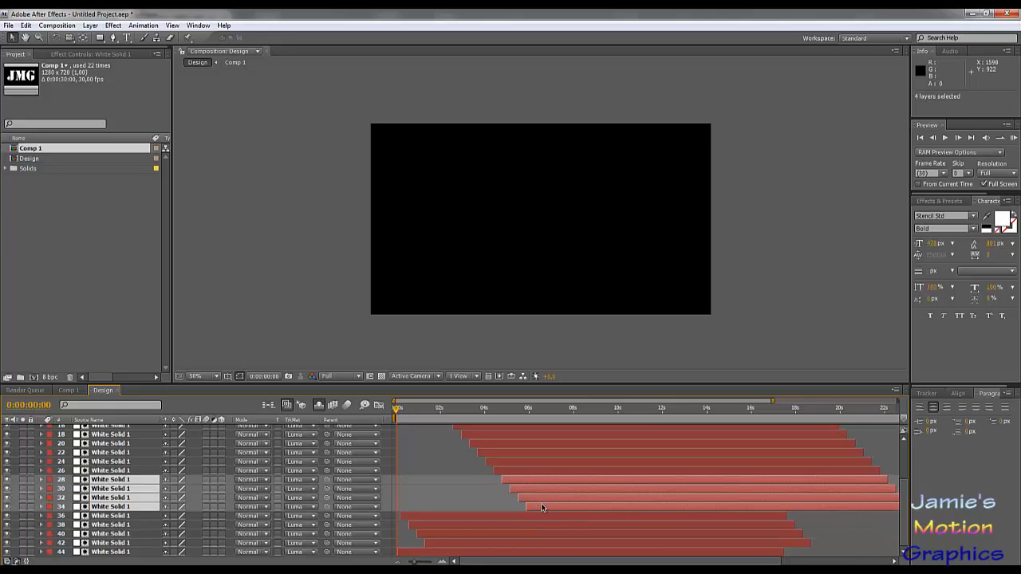
pyautogui.moveTo(542, 508); pyautogui.dragTo(441, 500)
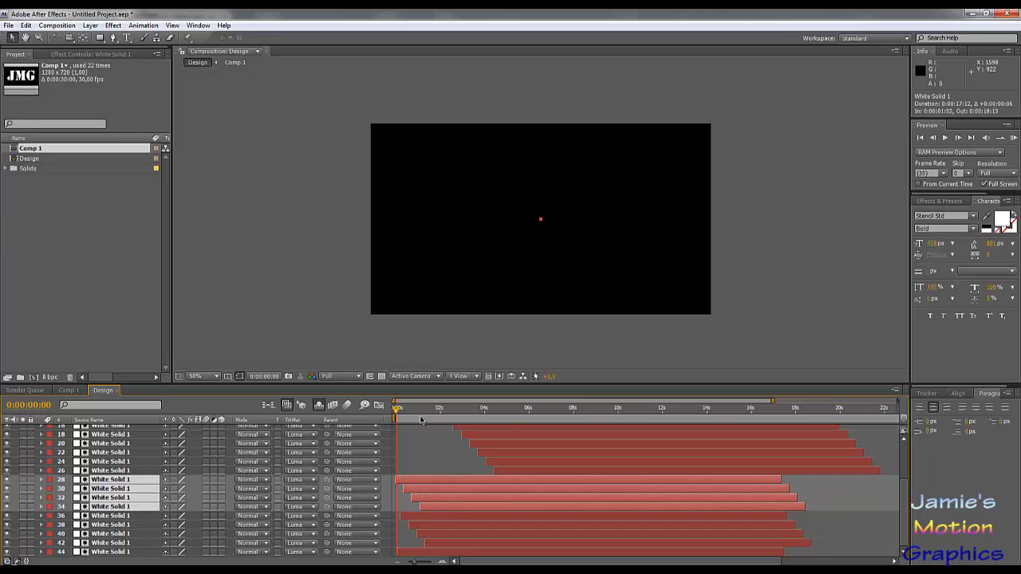
pyautogui.press('space')
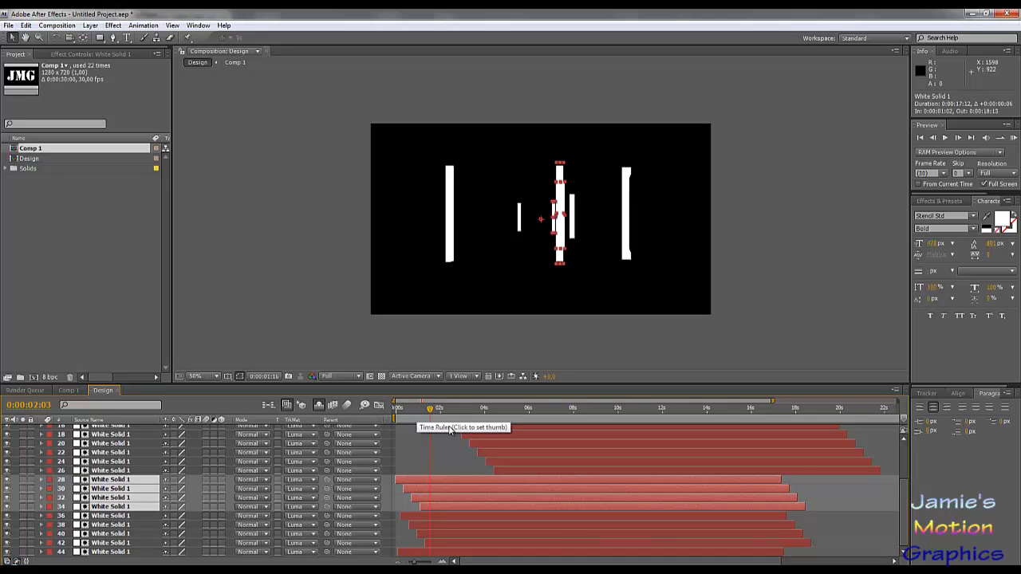
pyautogui.moveTo(473, 434); pyautogui.dragTo(470, 433)
# Move layers 26, 24 and 22 individually into the first second, starting layer 24 at 0:00:00:10 and layer 22 at 0:00:00:20
pyautogui.moveTo(515, 472); pyautogui.dragTo(433, 465)
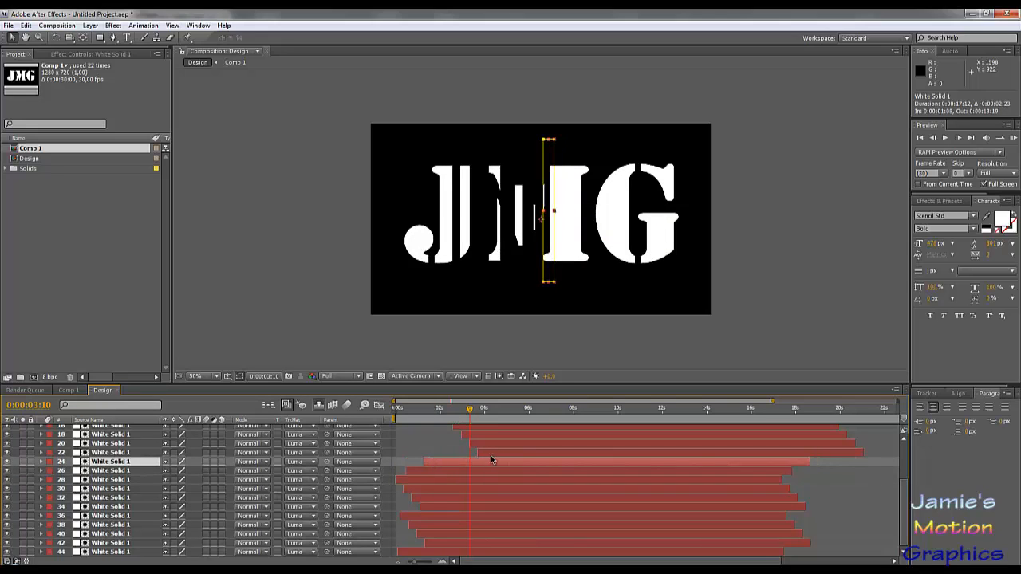
pyautogui.moveTo(497, 452); pyautogui.dragTo(432, 452)
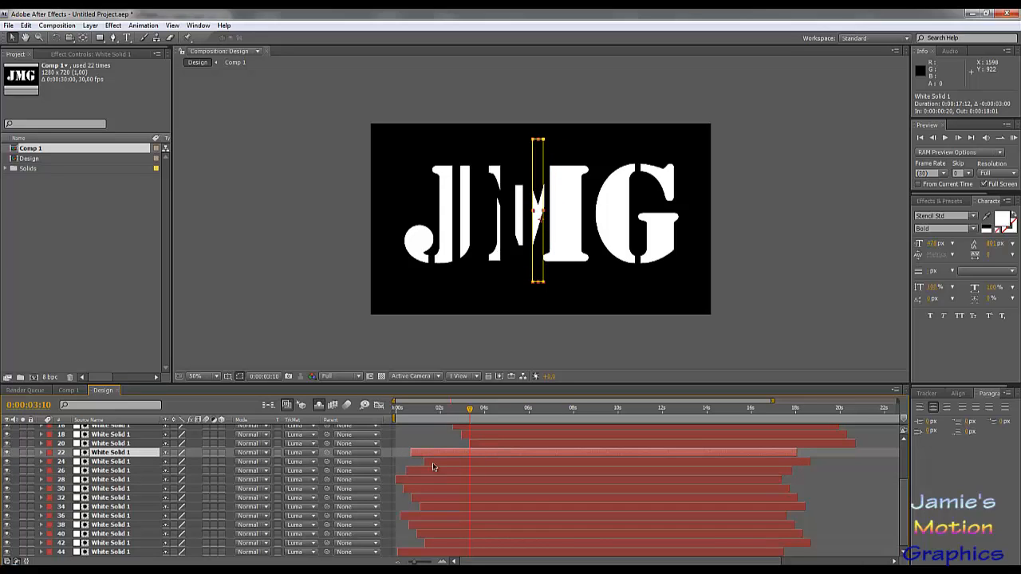
pyautogui.moveTo(433, 466); pyautogui.dragTo(406, 464)
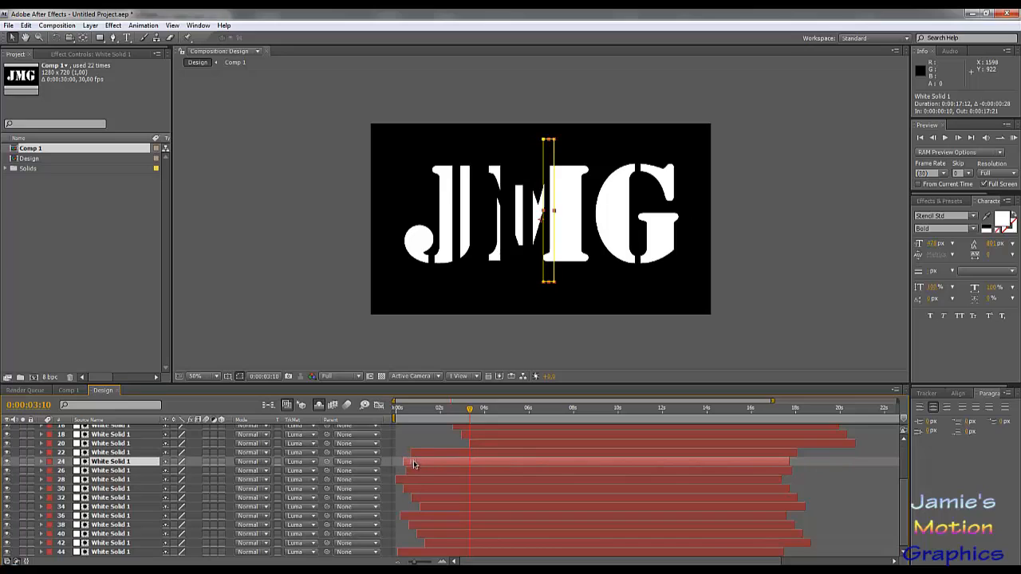
# Preview the opening, narrow the timeline view to about the first five seconds, and move layer 44 to start at 0:00:00:00
pyautogui.click(399, 408)
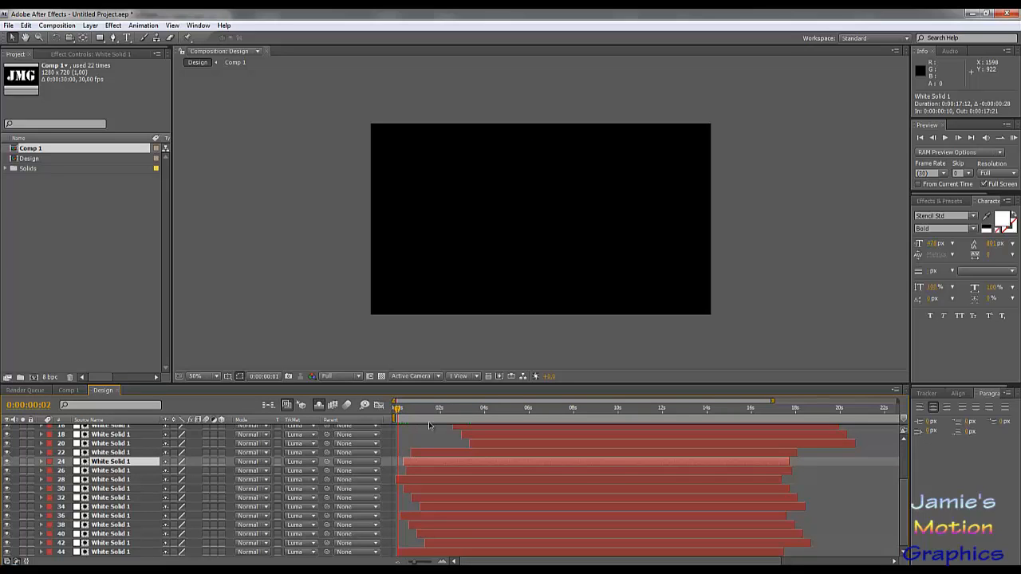
pyautogui.press('space')
pyautogui.press('space')
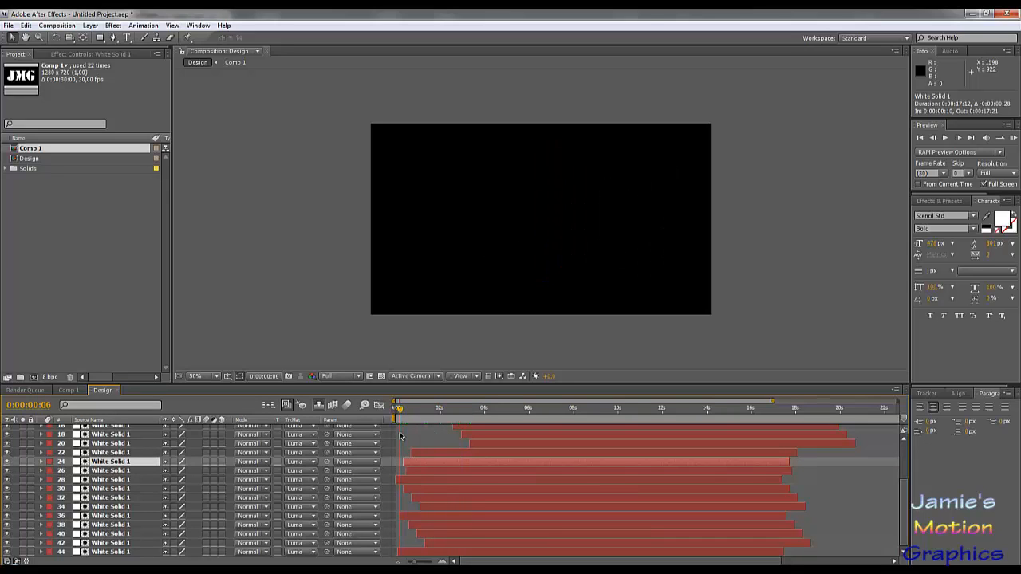
pyautogui.moveTo(399, 433); pyautogui.dragTo(398, 433)
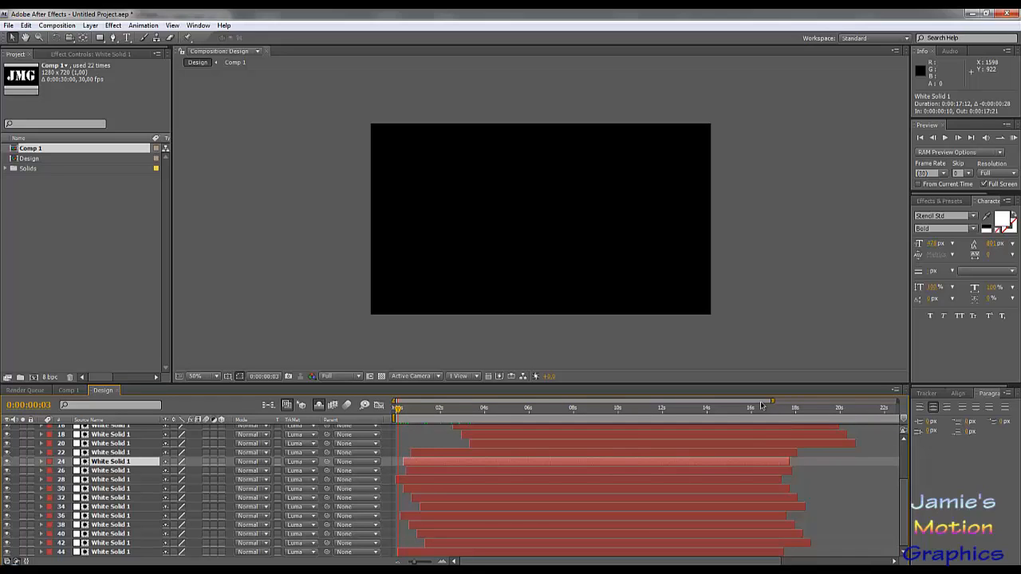
pyautogui.moveTo(769, 401); pyautogui.dragTo(475, 402)
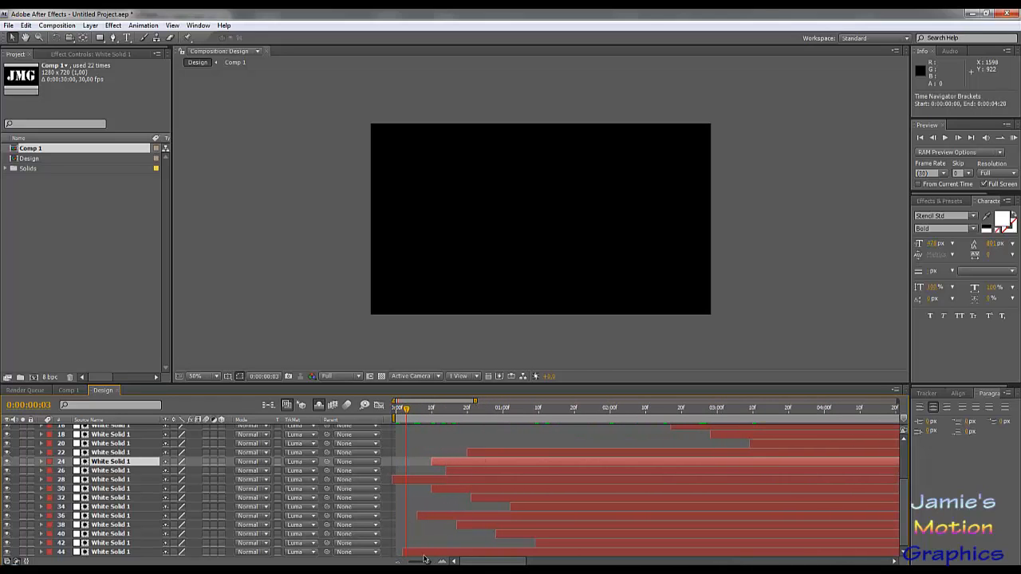
pyautogui.moveTo(419, 556); pyautogui.dragTo(413, 553)
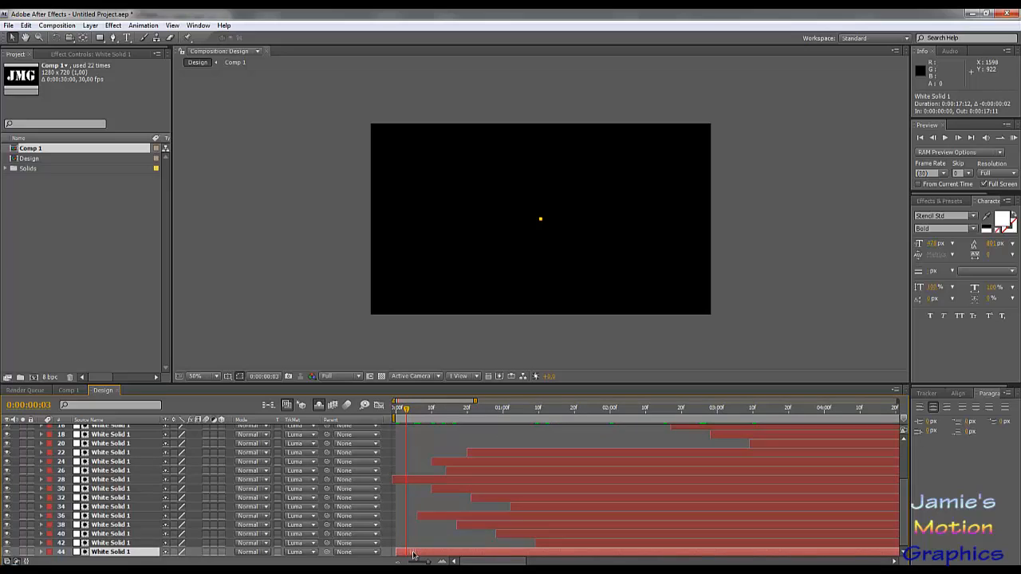
# Stagger the starts of layers 42, 40, 38, 36 and 34 at ten-frame intervals, from 0:00:00:10 for layer 42 to 0:00:01:20 for layer 34
pyautogui.click(436, 421)
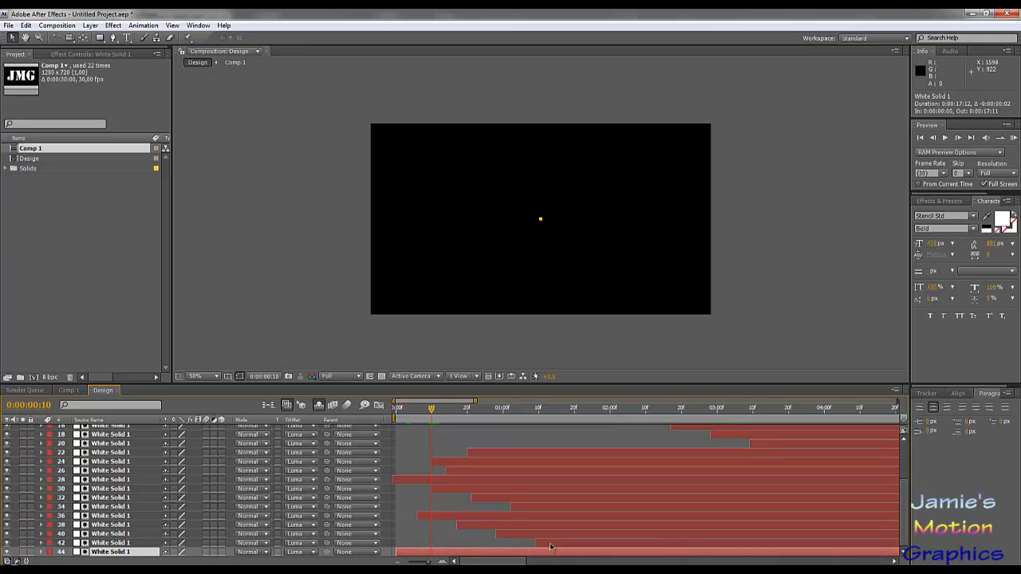
pyautogui.moveTo(544, 545); pyautogui.dragTo(437, 547)
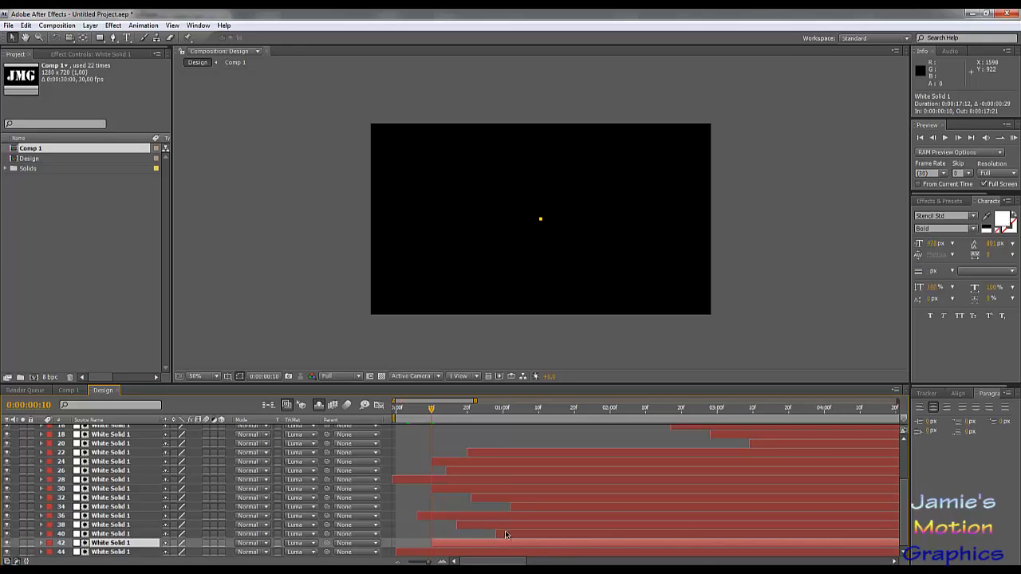
pyautogui.moveTo(505, 532); pyautogui.dragTo(479, 535)
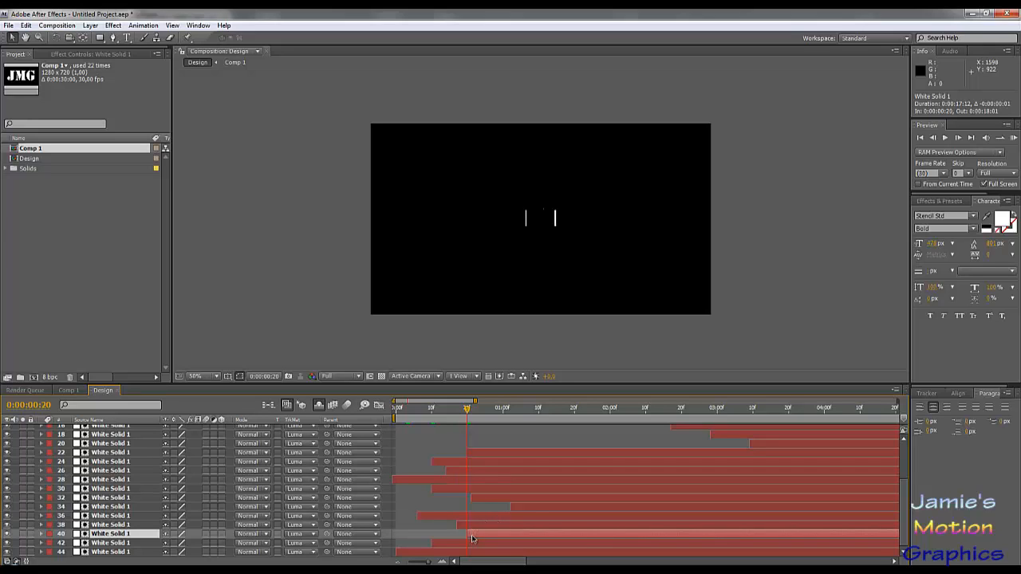
pyautogui.click(502, 415)
pyautogui.moveTo(484, 528); pyautogui.dragTo(530, 535)
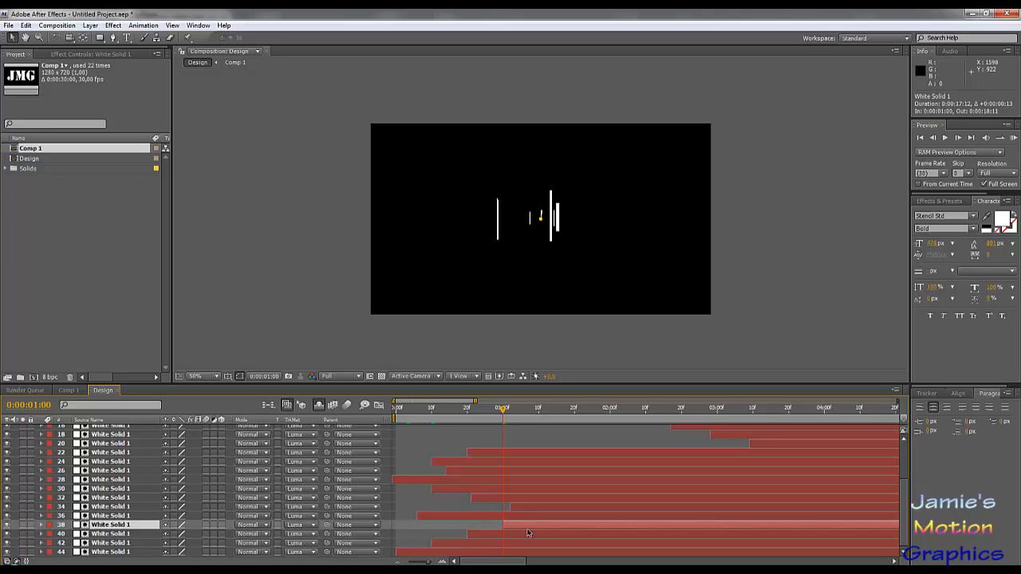
pyautogui.click(538, 413)
pyautogui.moveTo(468, 517); pyautogui.dragTo(607, 513)
pyautogui.click(571, 419)
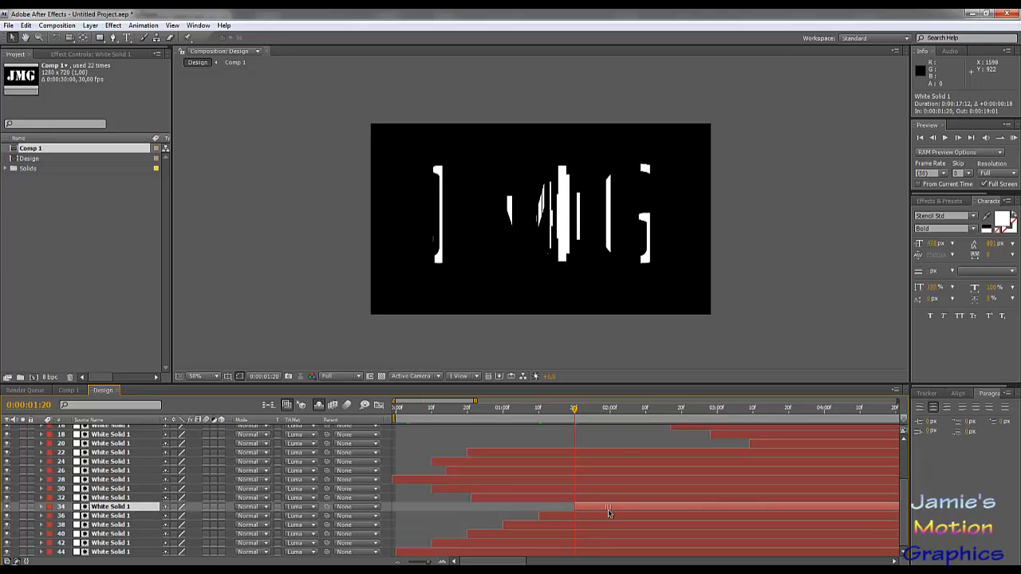
# Stagger layers 32, 30 and 28 to start at 0:00:02:00, 0:00:02:10 and 0:00:02:20 respectively
pyautogui.click(610, 412)
pyautogui.moveTo(526, 501); pyautogui.dragTo(668, 506)
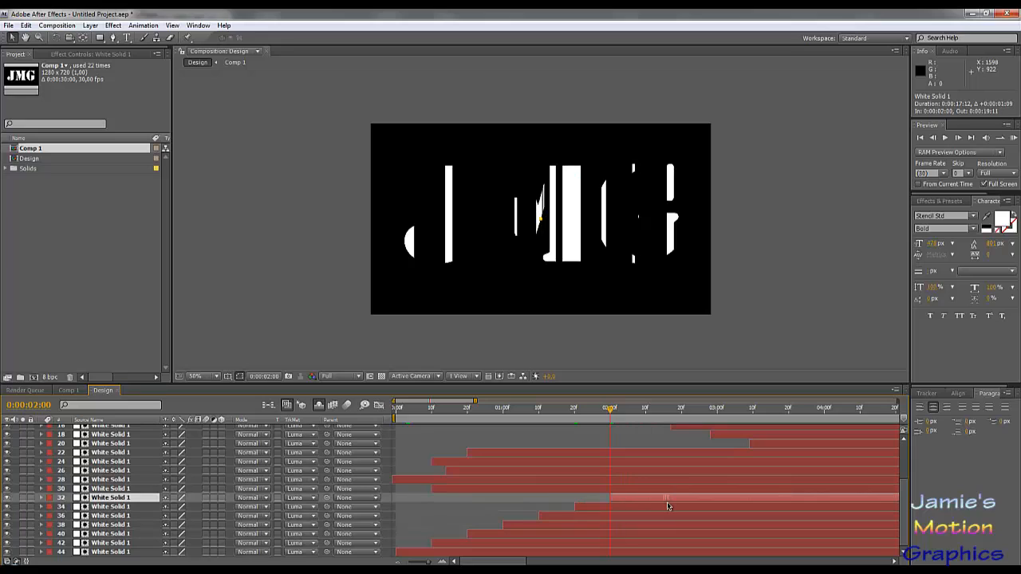
pyautogui.click(646, 410)
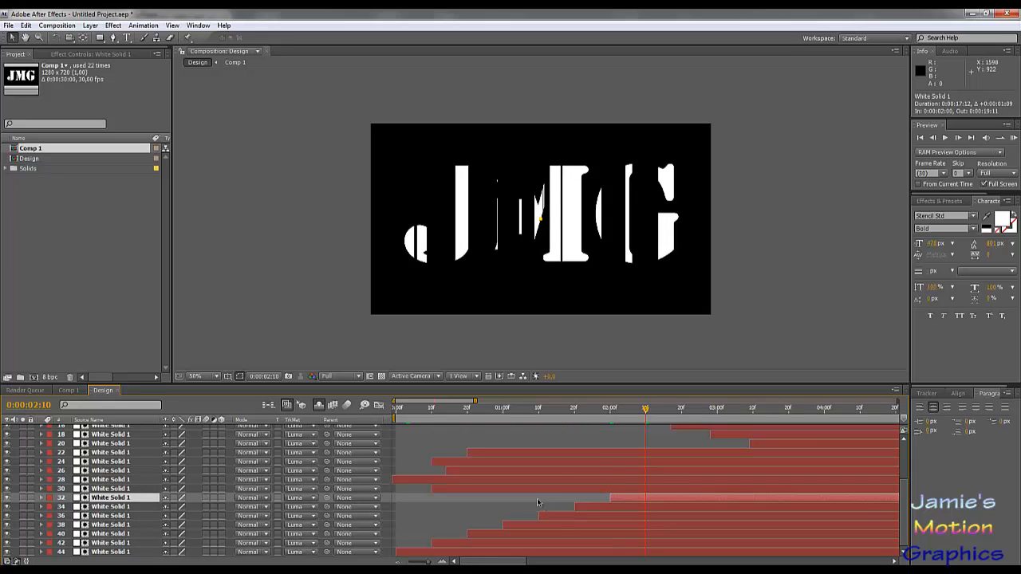
pyautogui.moveTo(533, 490); pyautogui.dragTo(751, 497)
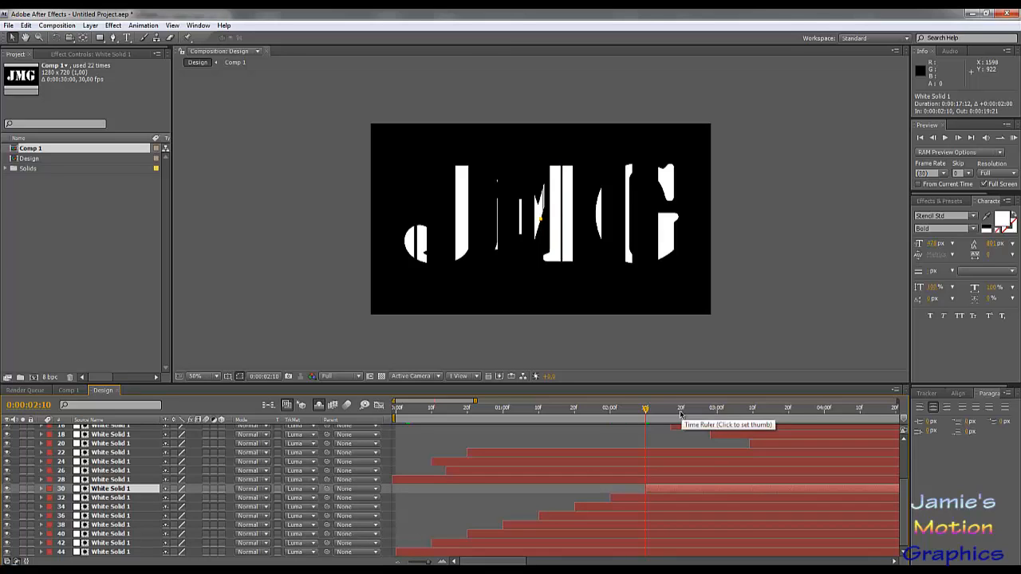
pyautogui.click(682, 411)
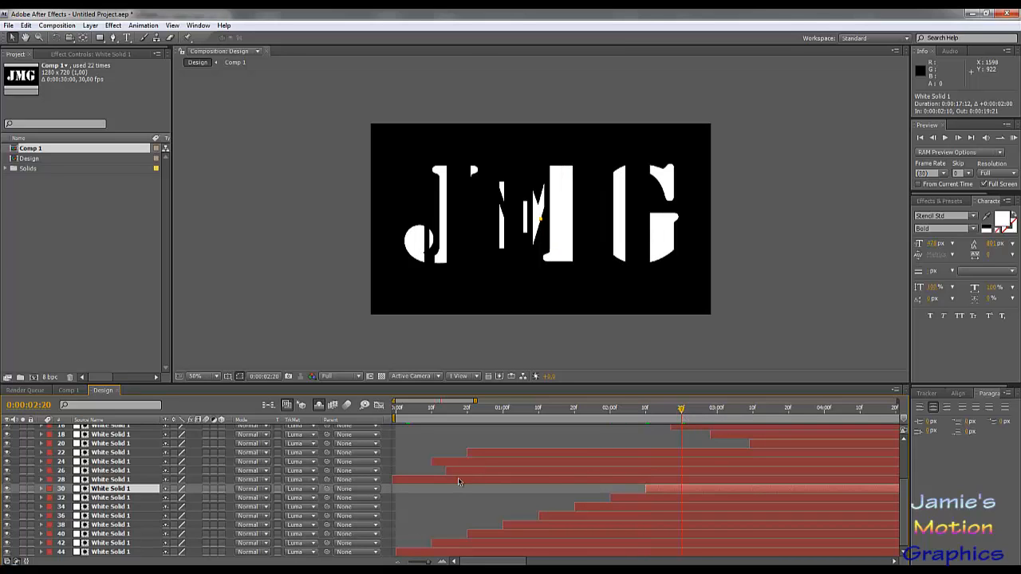
pyautogui.moveTo(448, 484); pyautogui.dragTo(737, 486)
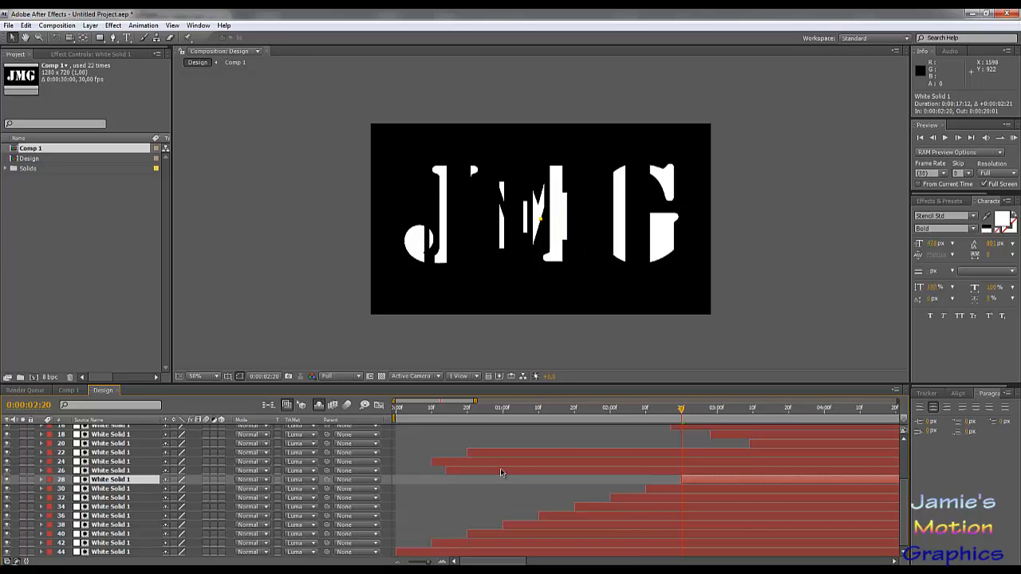
# Move layer 26 to start at 0:00:03:00, layer 24 at 0:00:03:09 and layer 22 at 0:00:03:20
pyautogui.click(717, 408)
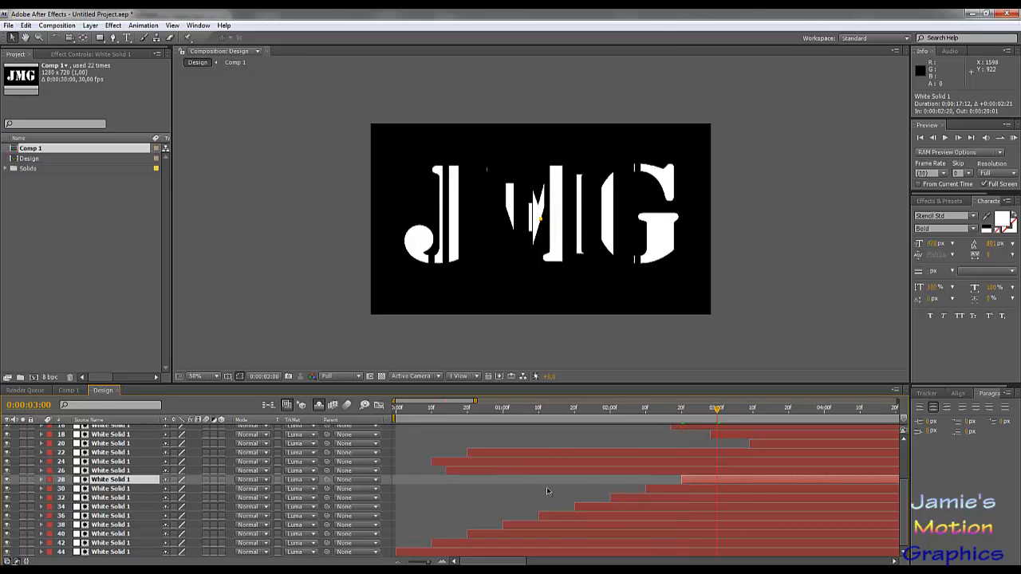
pyautogui.moveTo(531, 471); pyautogui.dragTo(766, 474)
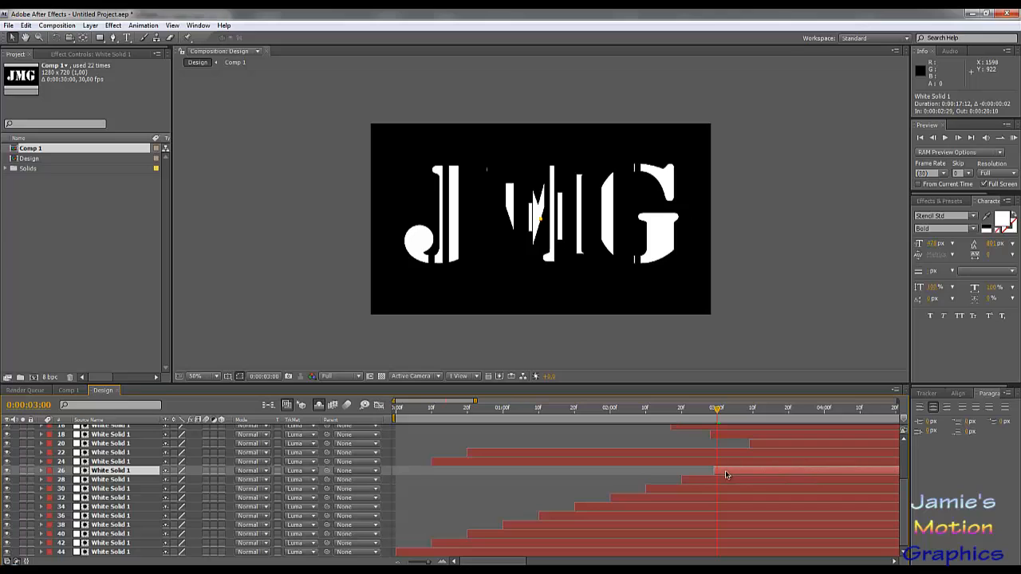
pyautogui.moveTo(725, 475); pyautogui.dragTo(730, 473)
pyautogui.moveTo(494, 466); pyautogui.dragTo(810, 475)
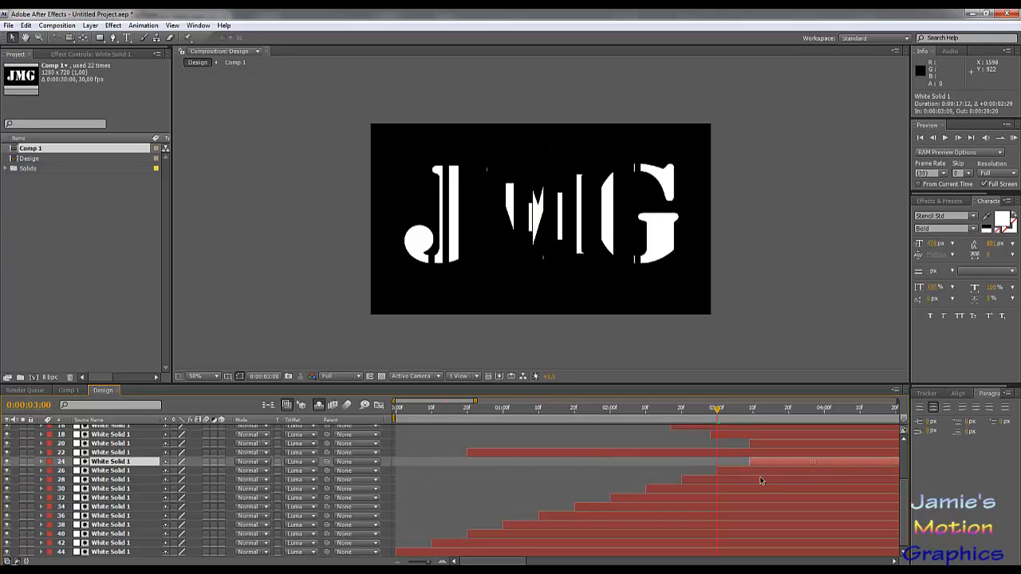
pyautogui.moveTo(545, 458); pyautogui.dragTo(780, 464)
pyautogui.click(789, 409)
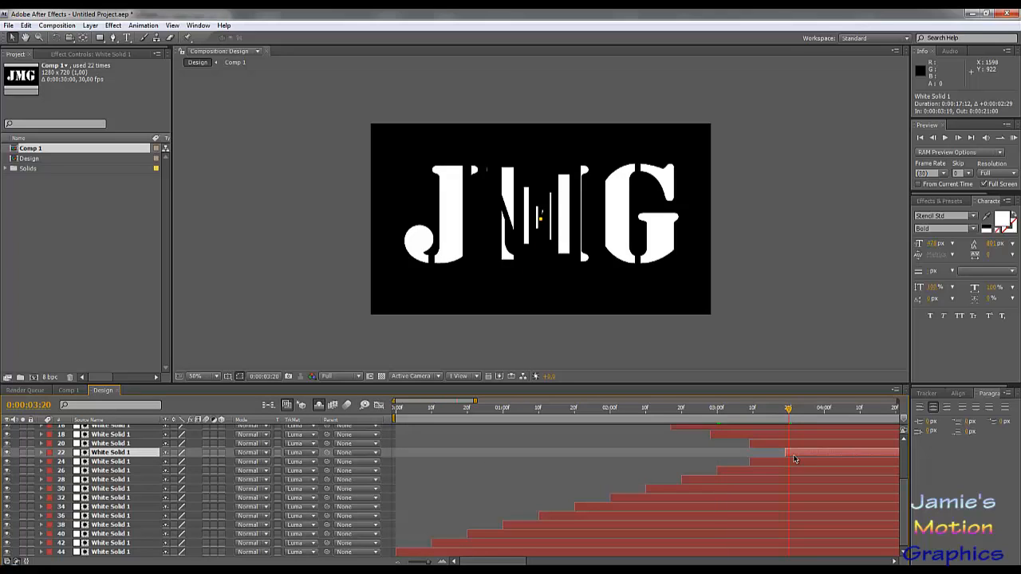
pyautogui.moveTo(793, 456); pyautogui.dragTo(797, 456)
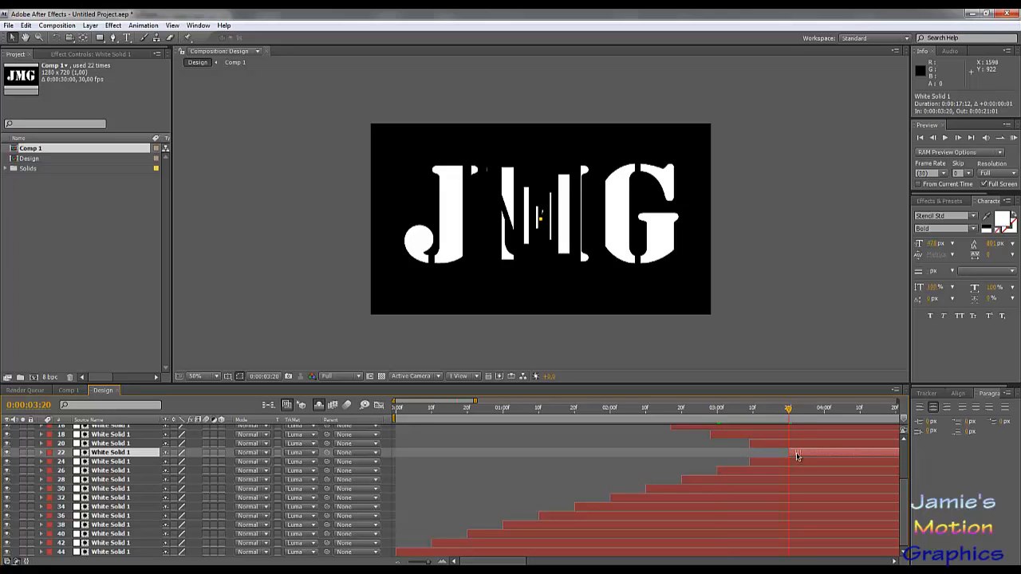
# Deselect the layers, return to 0:00:00:00 and preview the staggered strip animation
pyautogui.click(542, 462)
pyautogui.moveTo(537, 408); pyautogui.dragTo(391, 410)
pyautogui.click(941, 139)
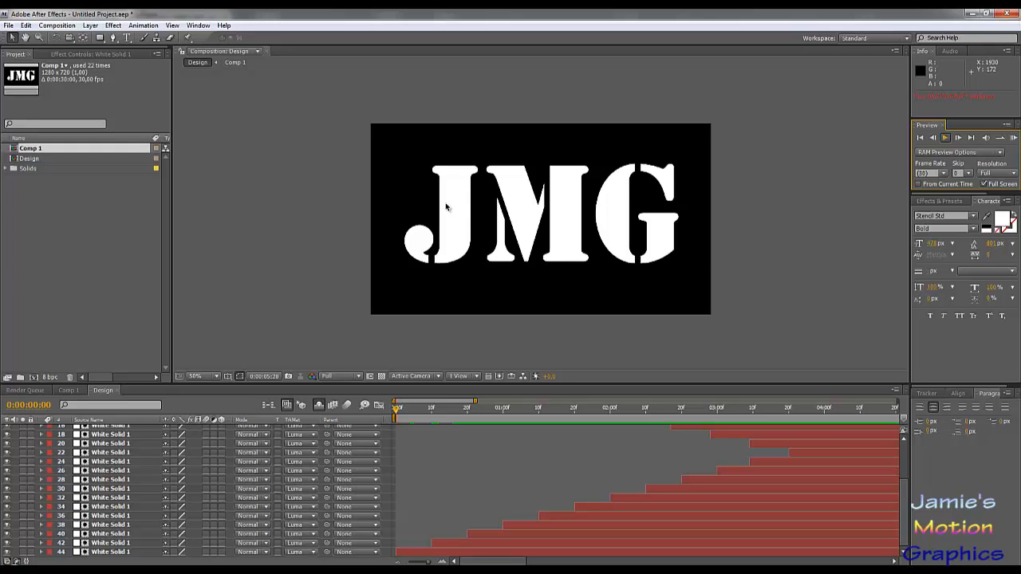
pyautogui.press('space')
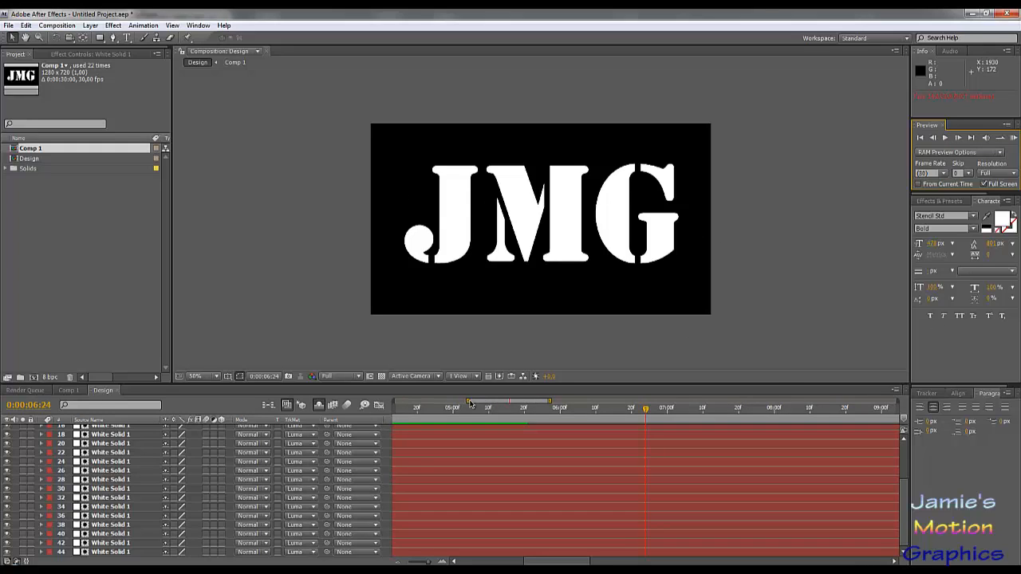
# Widen the timeline view to 0:00:00:00 through 0:00:09:04 and scrub through the strip animation from the start
pyautogui.moveTo(468, 401); pyautogui.dragTo(395, 402)
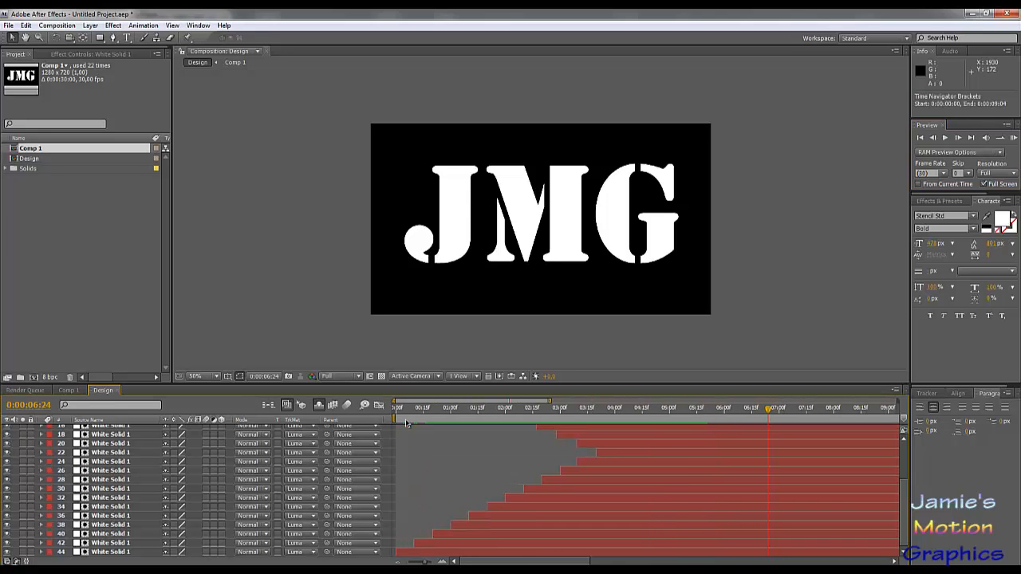
pyautogui.scroll(4, 505, 481)
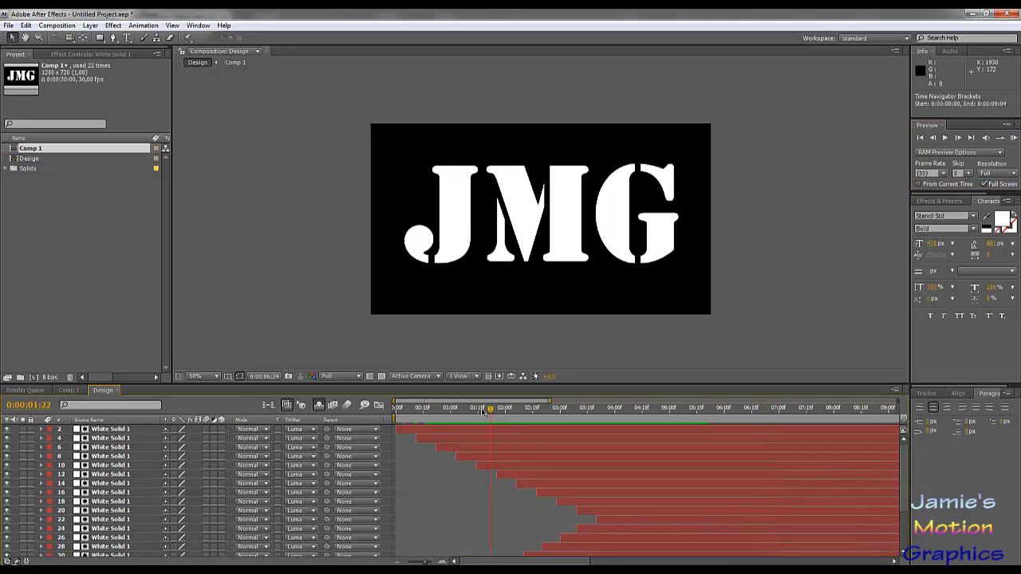
pyautogui.moveTo(487, 408); pyautogui.dragTo(588, 460)
pyautogui.press('Home')
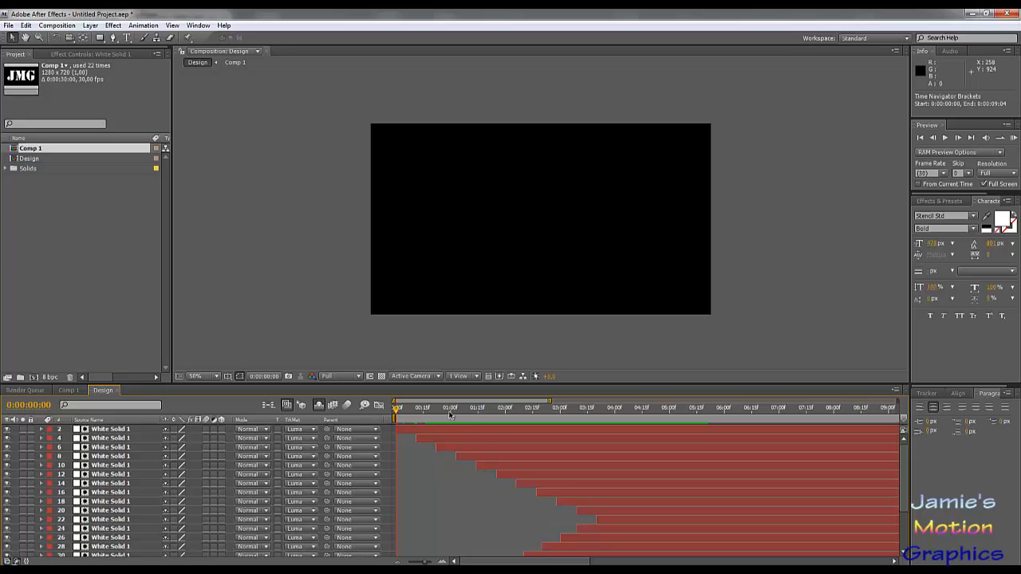
pyautogui.moveTo(449, 413); pyautogui.dragTo(583, 431)
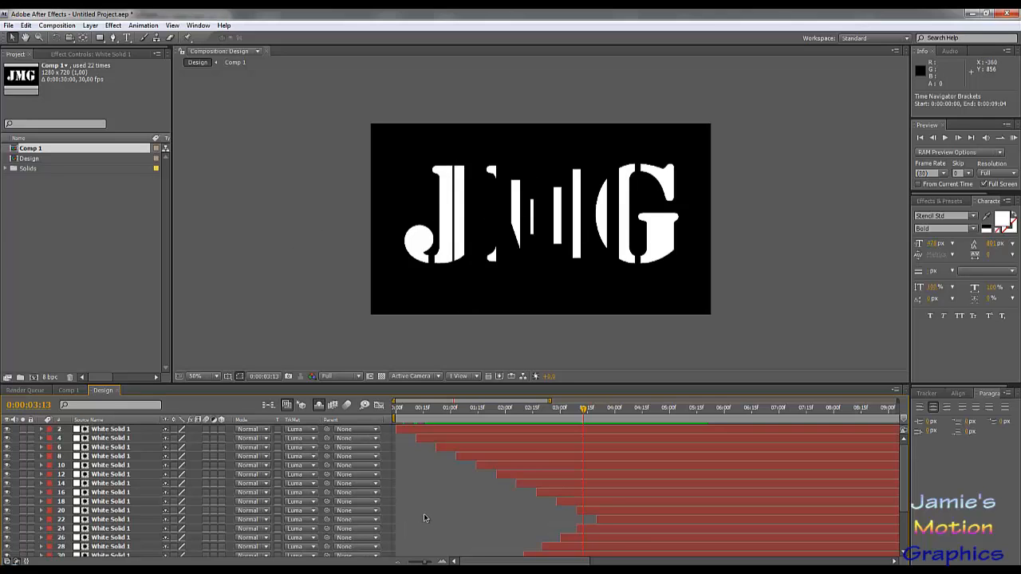
# Select all strip layers and reveal their keyframed Scale properties
pyautogui.hotkey('ctrl', 'a')
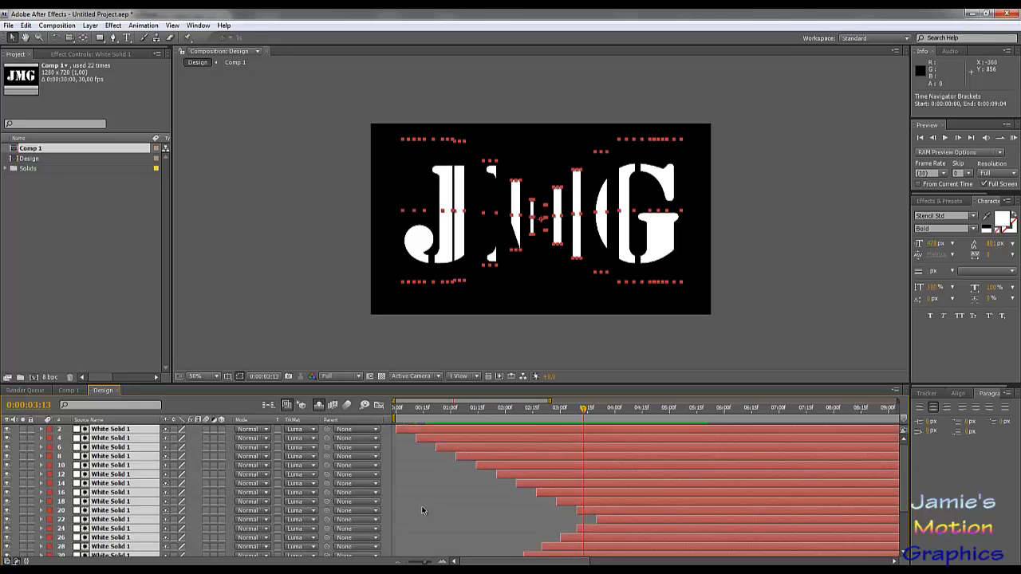
pyautogui.press('u')
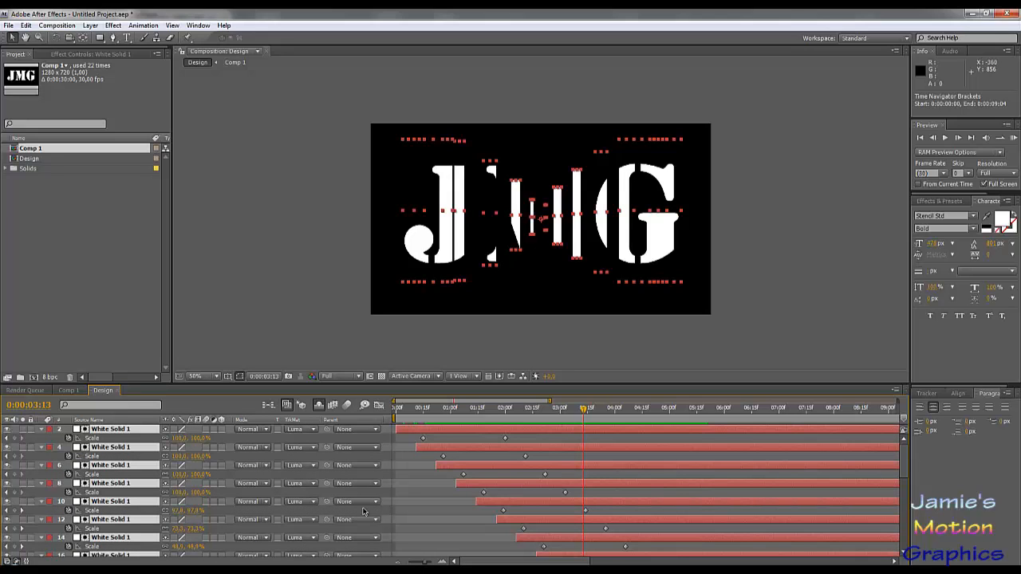
# Try removing all strips' Scale keyframes at 0:00:03:13 and aligning their starts to 0:00:00:00, and scrub through the result
pyautogui.click(68, 439)
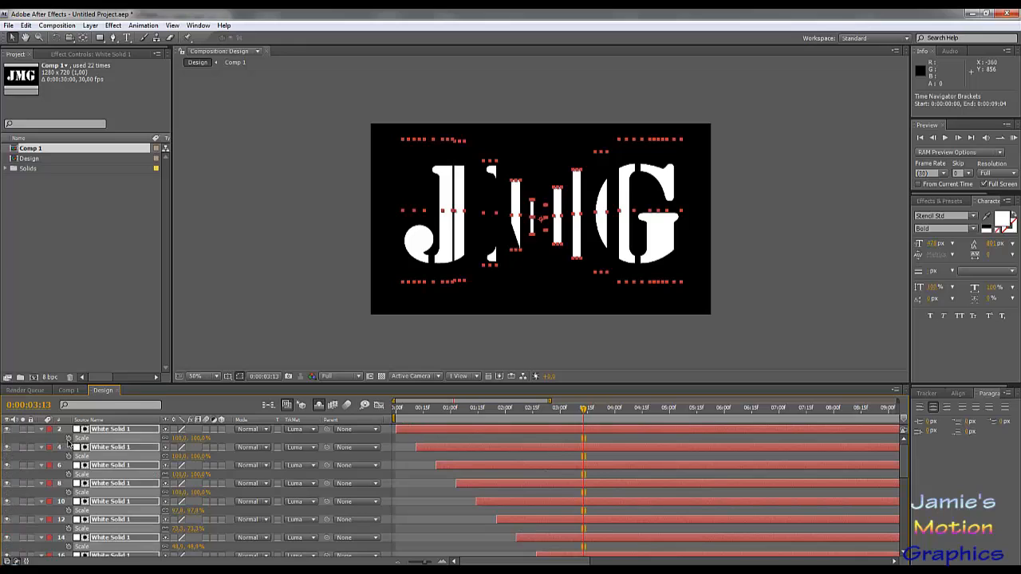
pyautogui.press('Home')
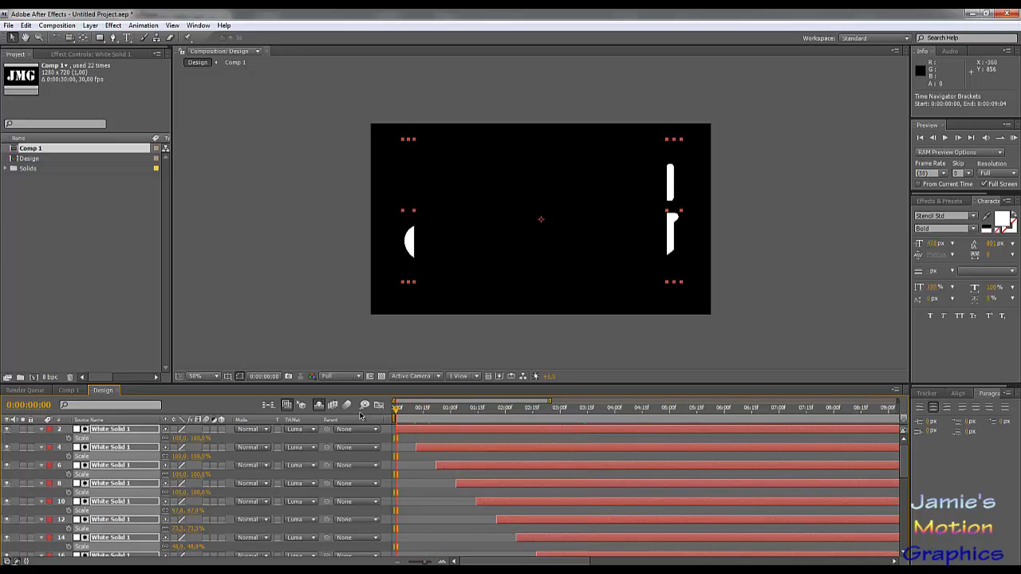
pyautogui.press('[')
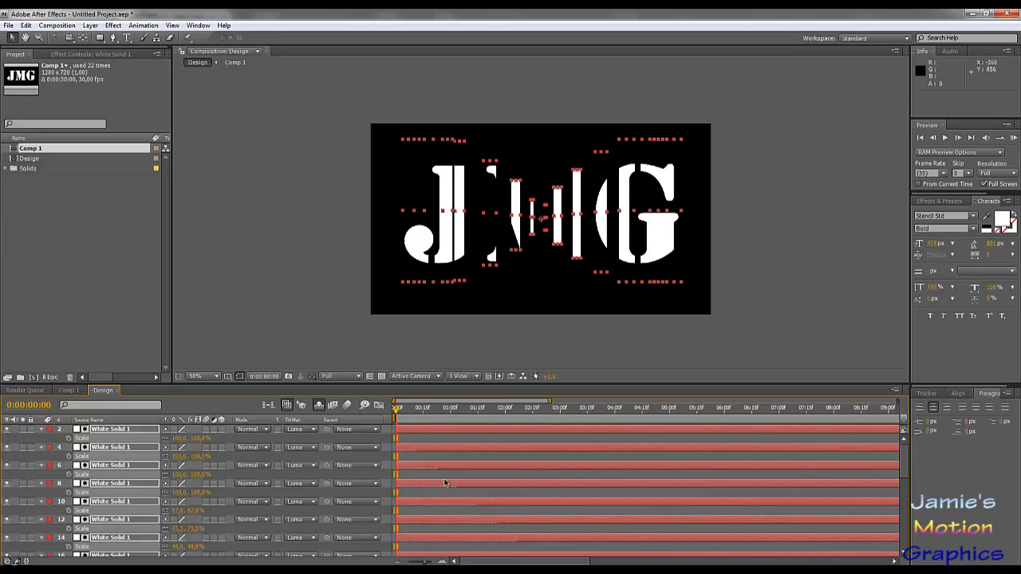
pyautogui.scroll(-3, 445, 482)
pyautogui.scroll(3, 445, 482)
pyautogui.scroll(-8, 430, 461)
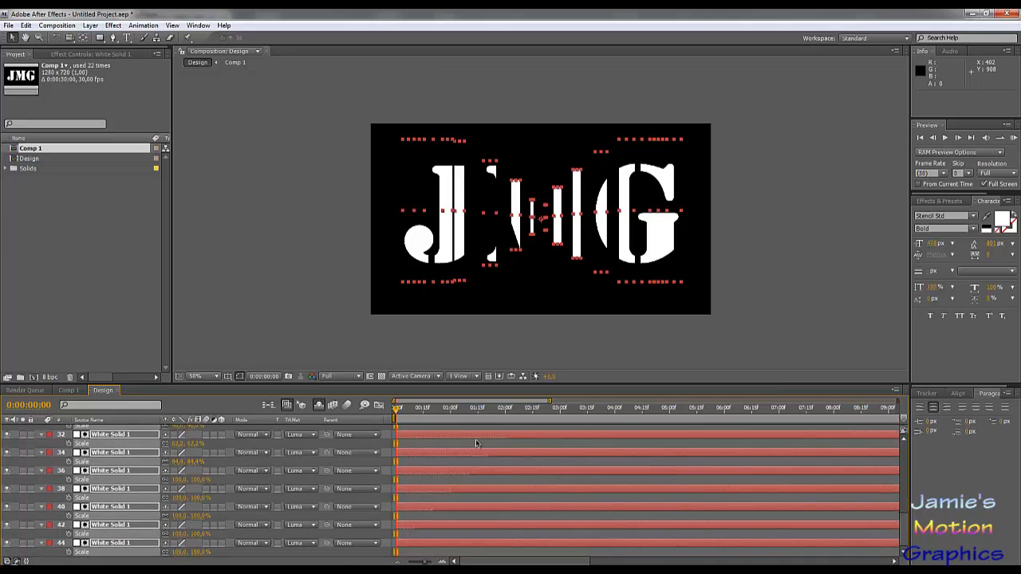
pyautogui.moveTo(451, 408); pyautogui.dragTo(530, 409)
pyautogui.press('Home')
pyautogui.moveTo(443, 409); pyautogui.dragTo(731, 430)
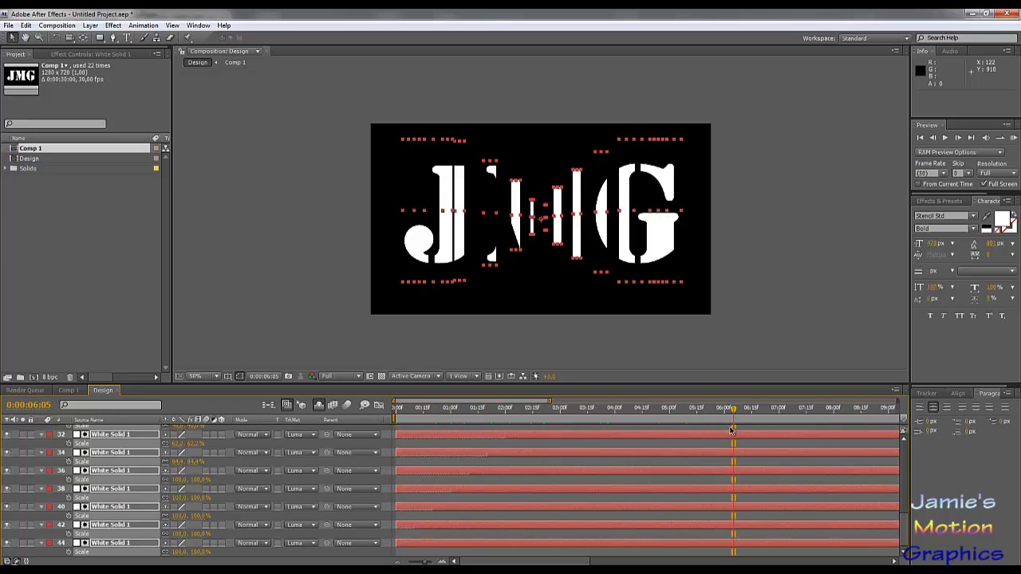
# Undo the alignment of the strips' start times and the removal of their Scale keyframes
pyautogui.hotkey('ctrl', 'z')
pyautogui.press('Home')
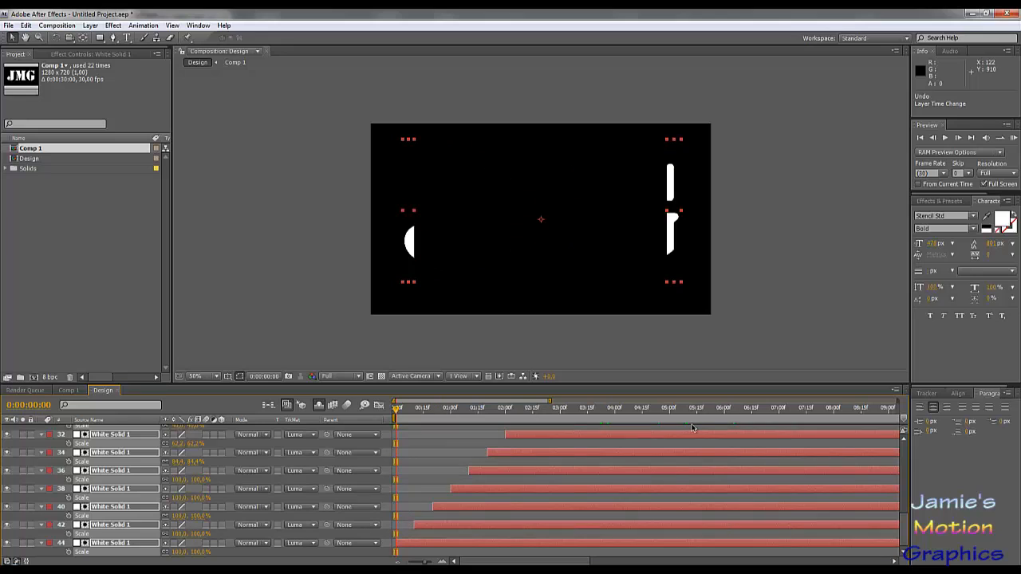
pyautogui.click(650, 411)
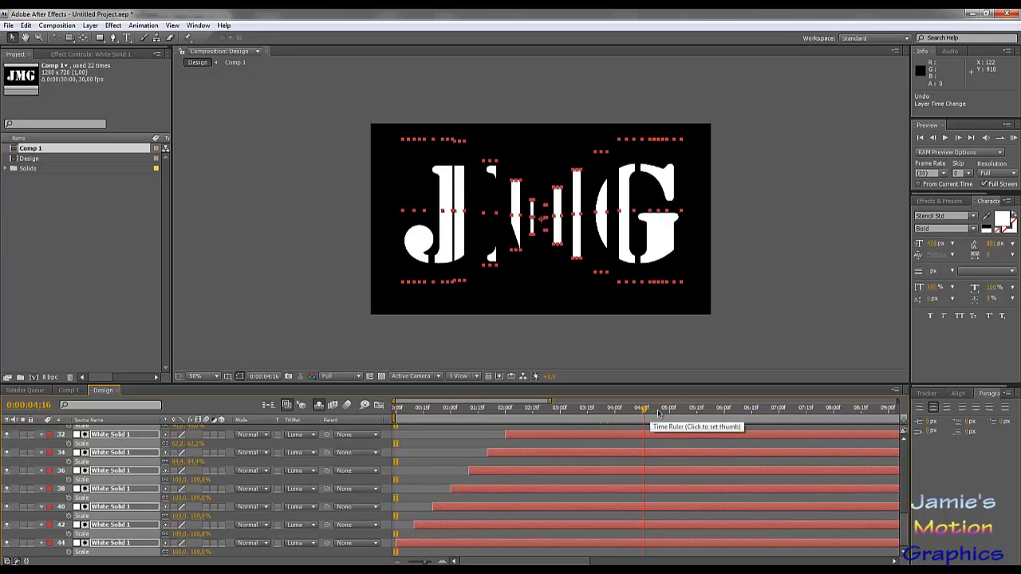
pyautogui.click(875, 410)
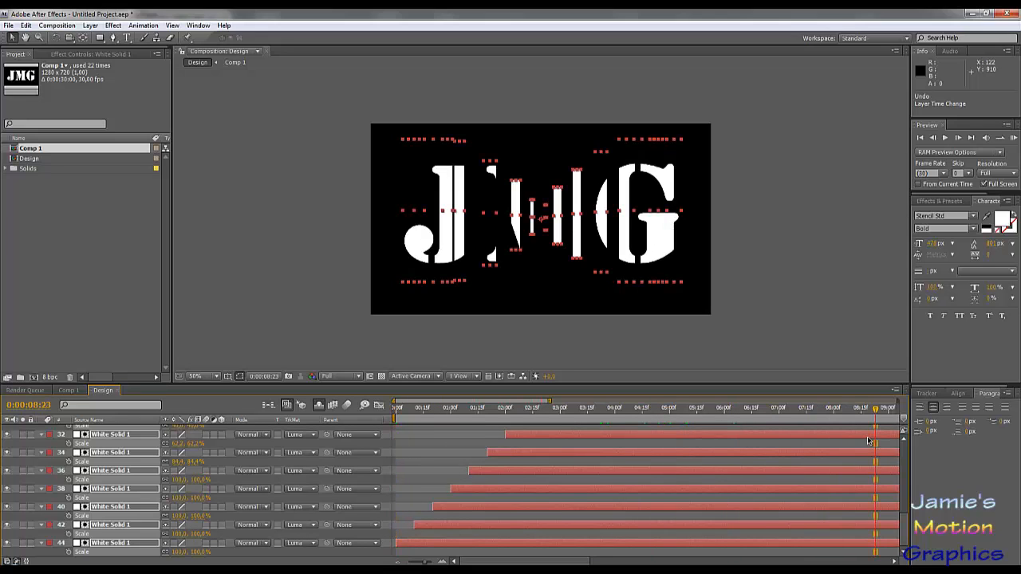
pyautogui.hotkey('ctrl', 'z')
# Remove the Scale keyframes from all strips at 0:00:07:18, align every strip's start to 0:00:00:00 and deselect them
pyautogui.click(810, 409)
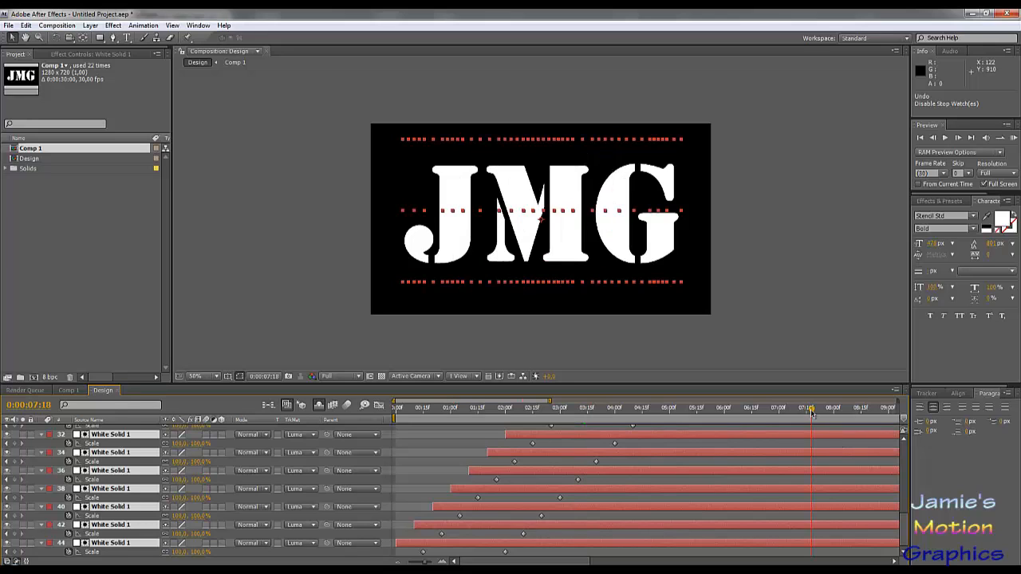
pyautogui.click(69, 443)
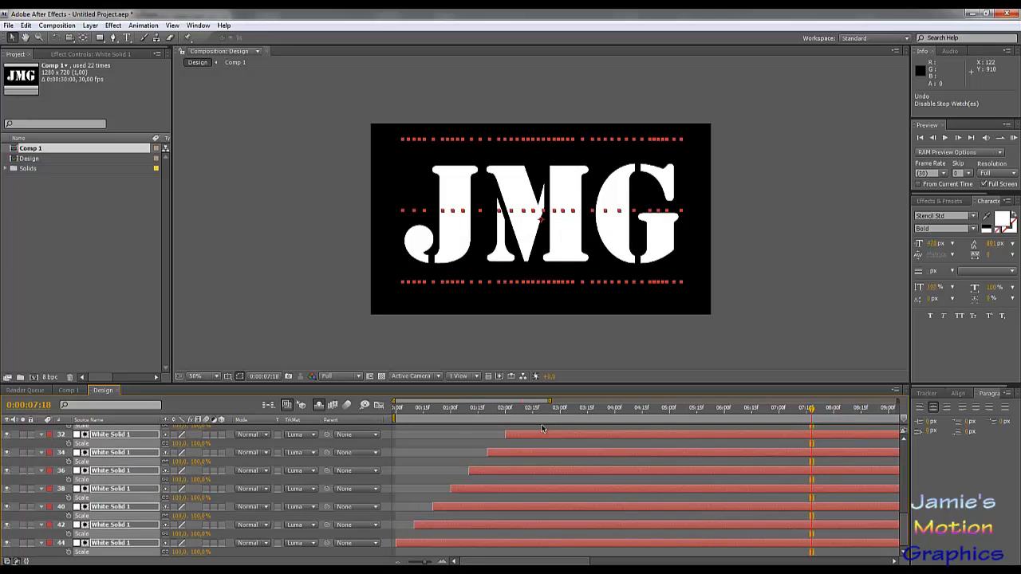
pyautogui.click(397, 410)
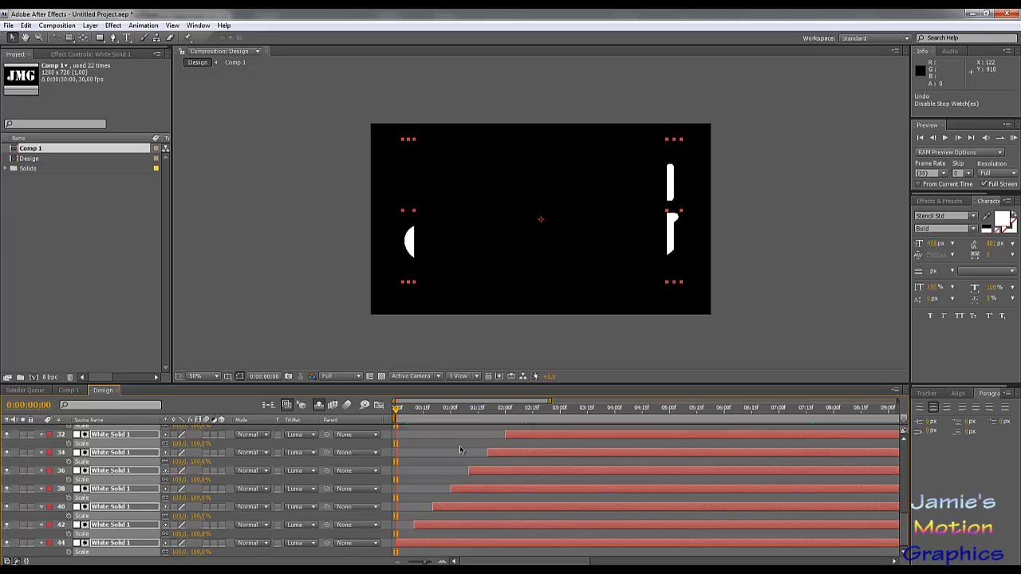
pyautogui.press('[')
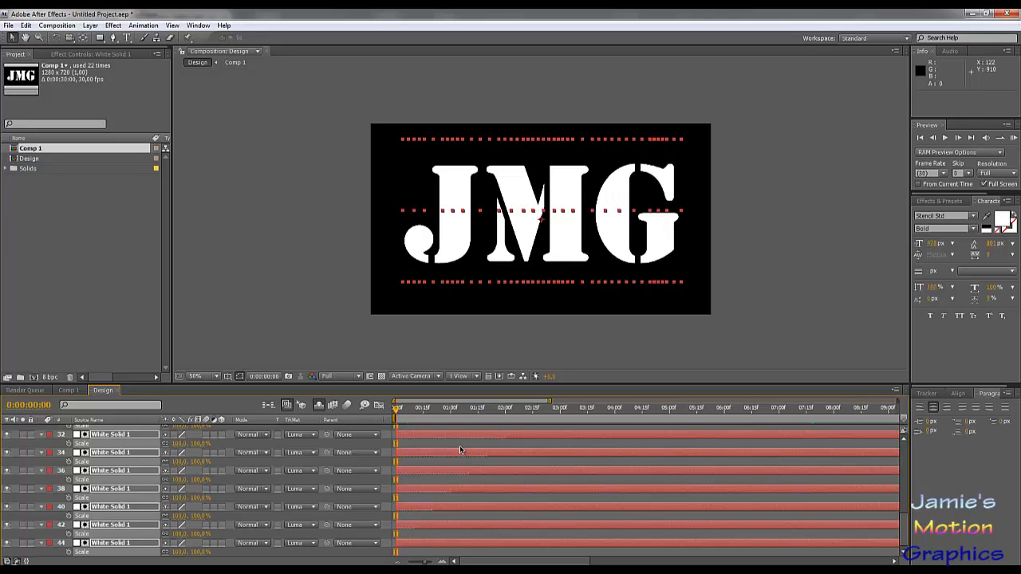
pyautogui.click(371, 340)
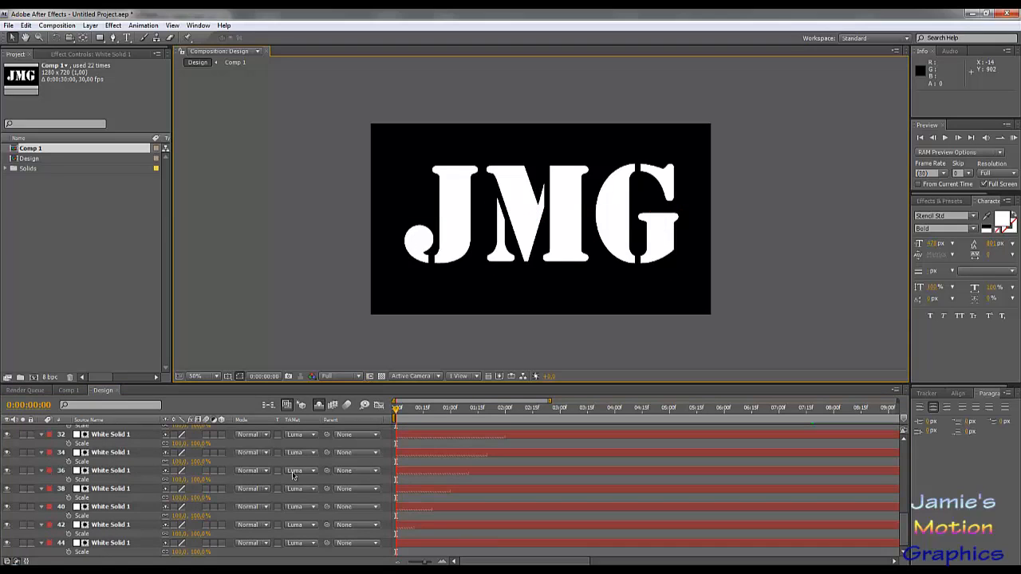
# Reveal the Position property of all strips and add Position keyframes to them at 0:00:04:00
pyautogui.click(107, 543)
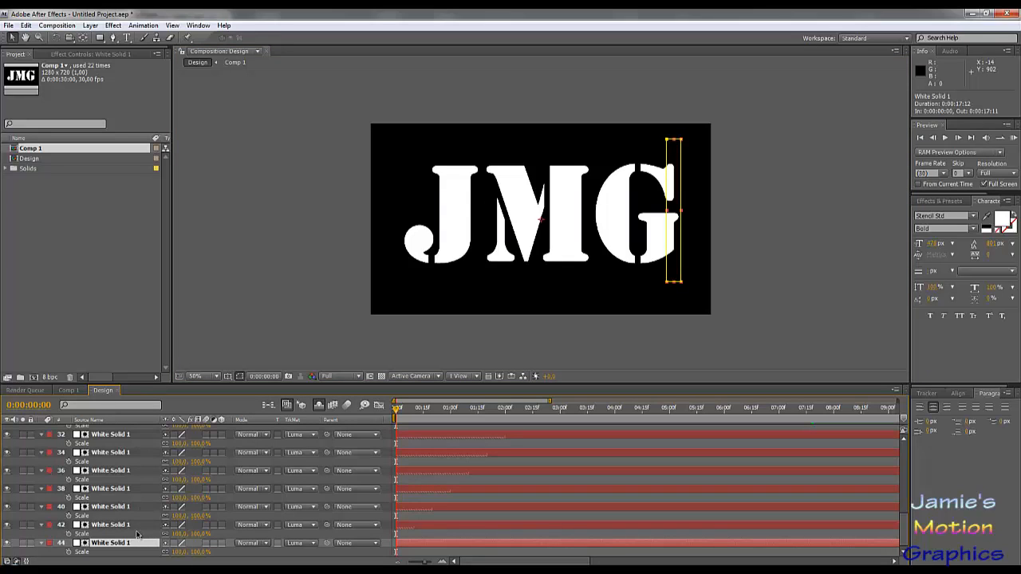
pyautogui.hotkey('ctrl', 'a')
pyautogui.press('p')
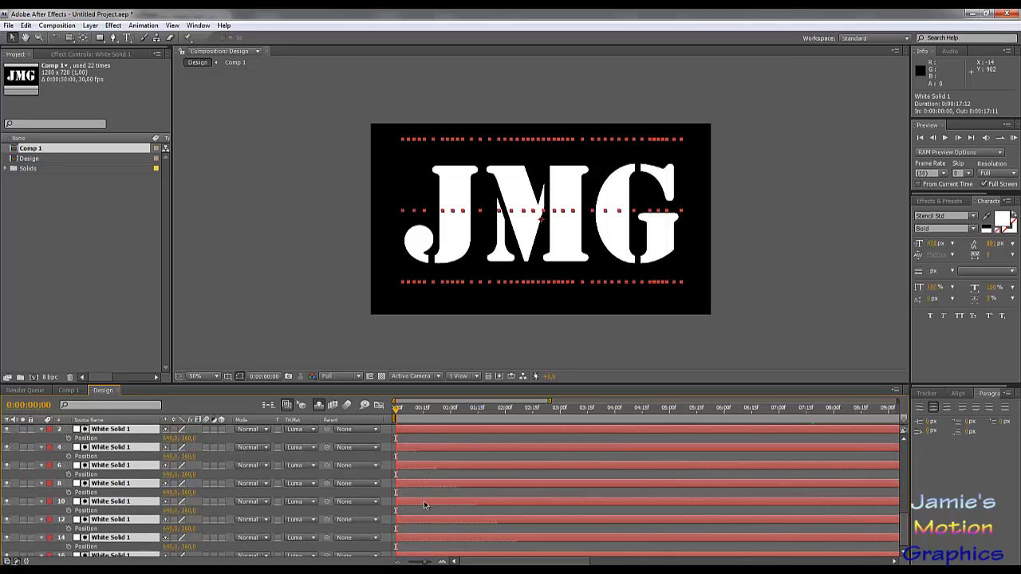
pyautogui.click(505, 416)
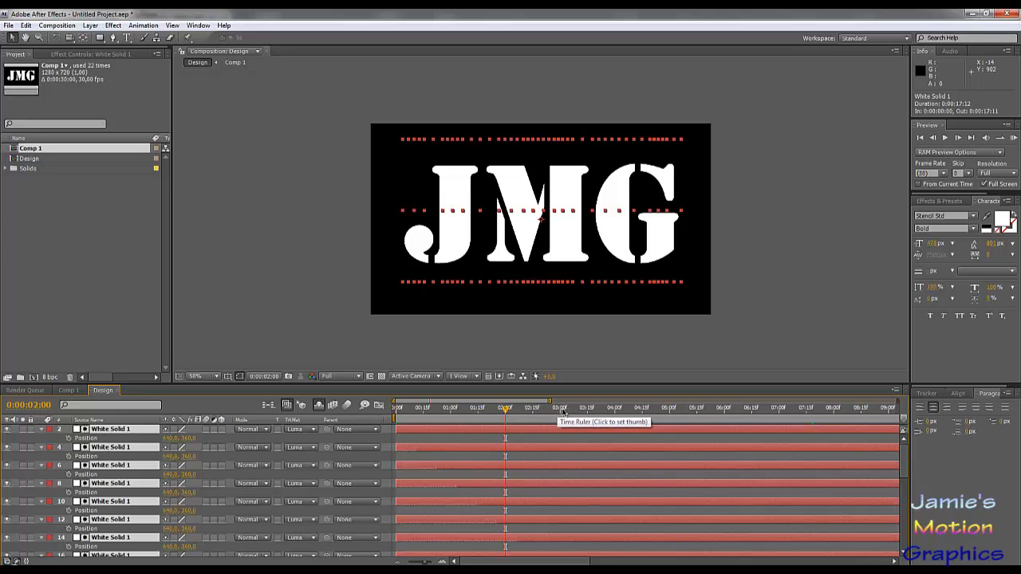
pyautogui.click(613, 407)
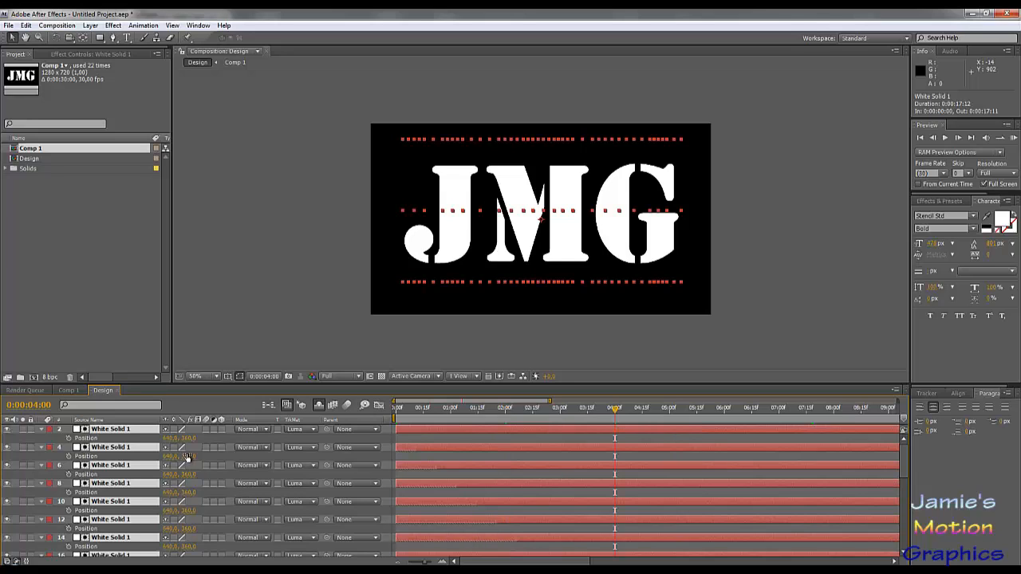
pyautogui.click(68, 438)
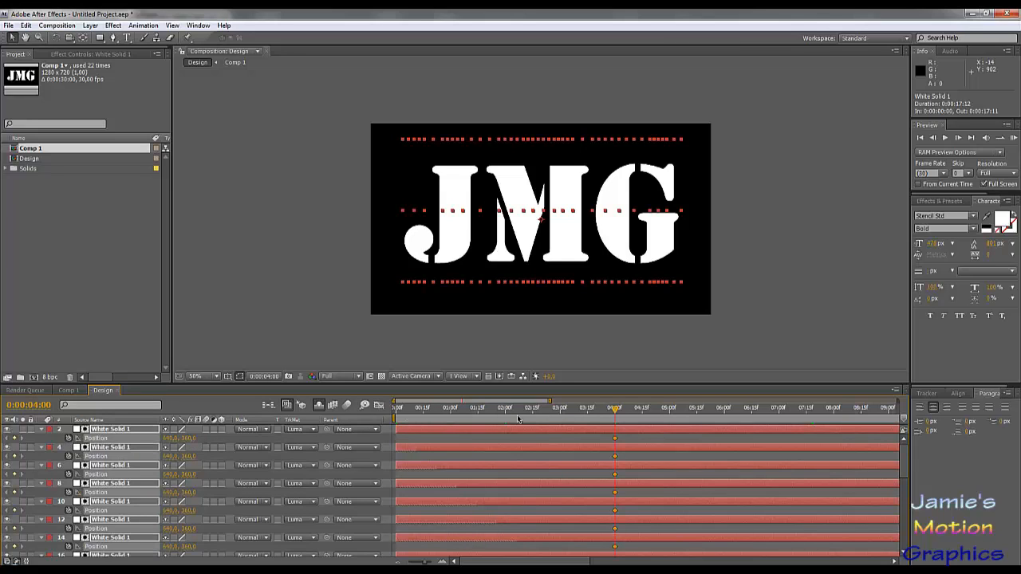
# At 0:00:00:15, try a vertical Position of -360 for all strips and settle on -244
pyautogui.click(424, 409)
pyautogui.moveTo(206, 438); pyautogui.dragTo(10, 448)
pyautogui.click(191, 438)
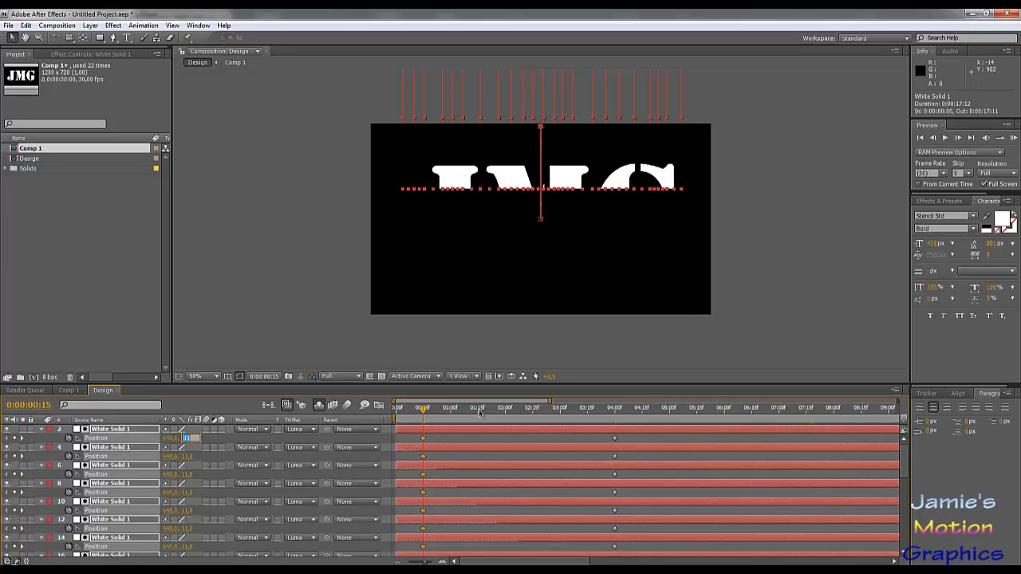
pyautogui.press('BackSpace')
pyautogui.write('-360')
pyautogui.press('Return')
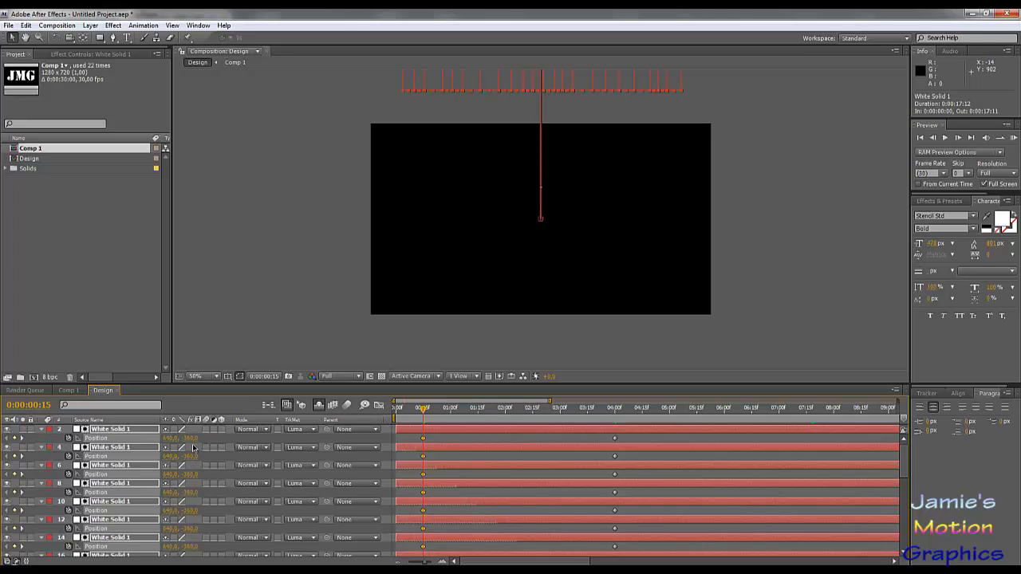
pyautogui.moveTo(191, 437); pyautogui.dragTo(241, 447)
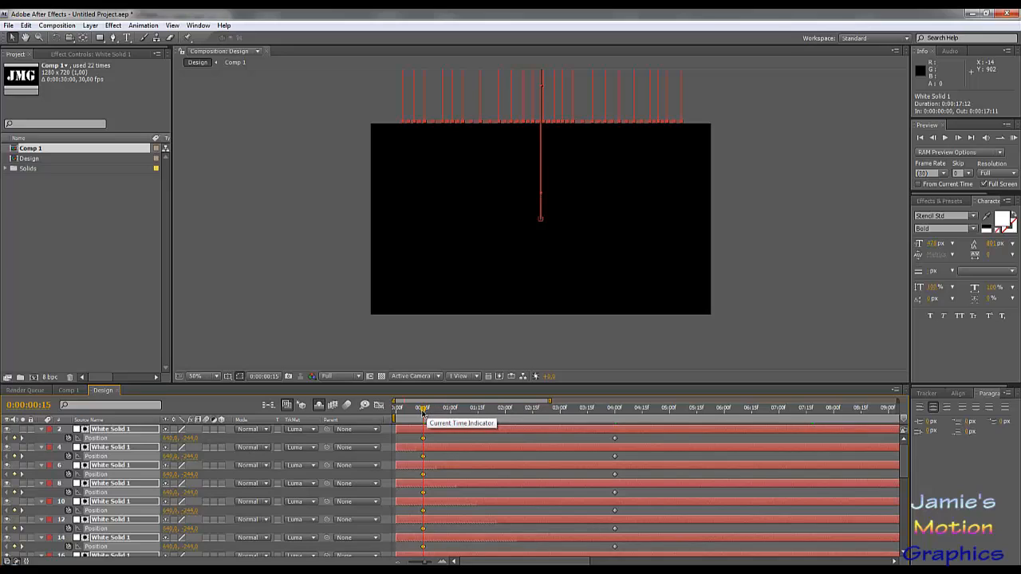
# Preview the strips' Position animation, stop at 0:00:02:00 and return to 0:00:00:15
pyautogui.click(947, 137)
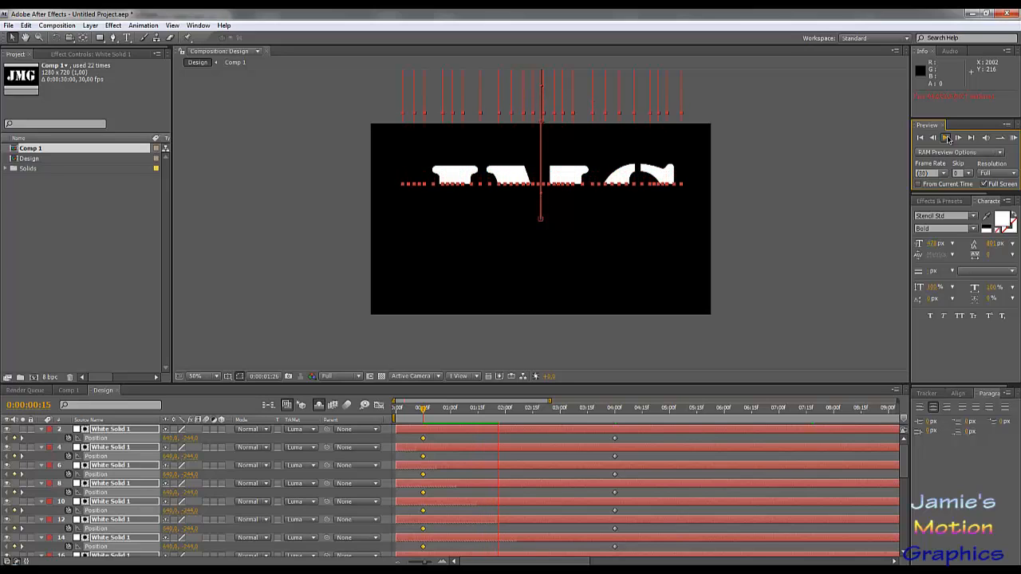
pyautogui.click(946, 137)
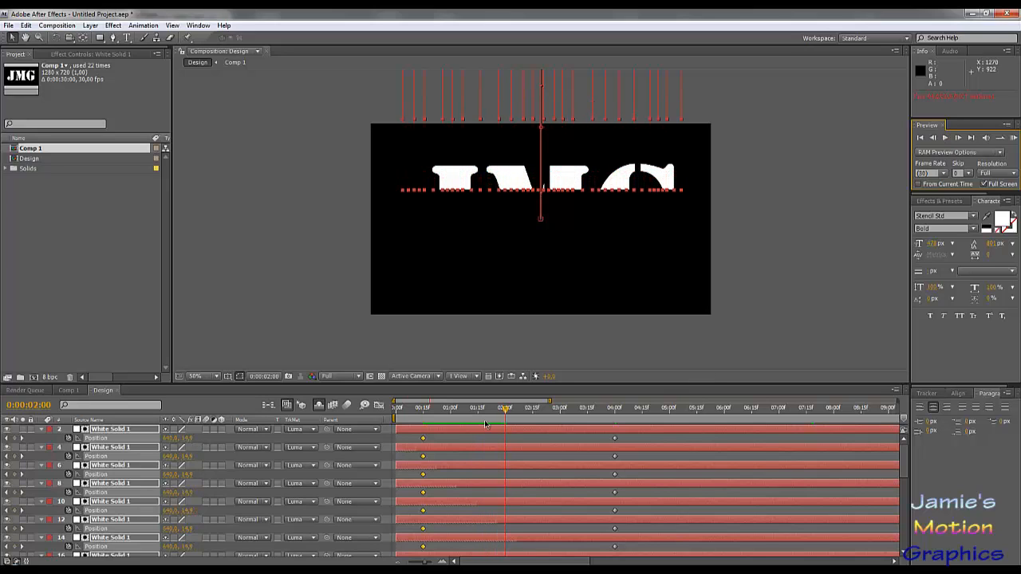
pyautogui.moveTo(508, 410); pyautogui.dragTo(425, 421)
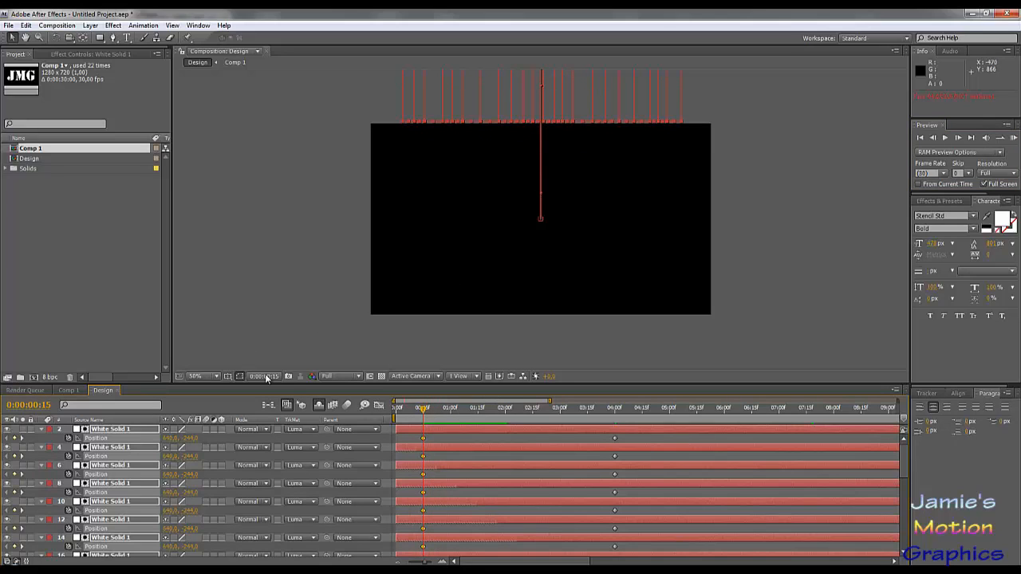
# Try raising the strips' vertical Position value at 0:00:00:15, and undo the change
pyautogui.moveTo(190, 443); pyautogui.dragTo(272, 437)
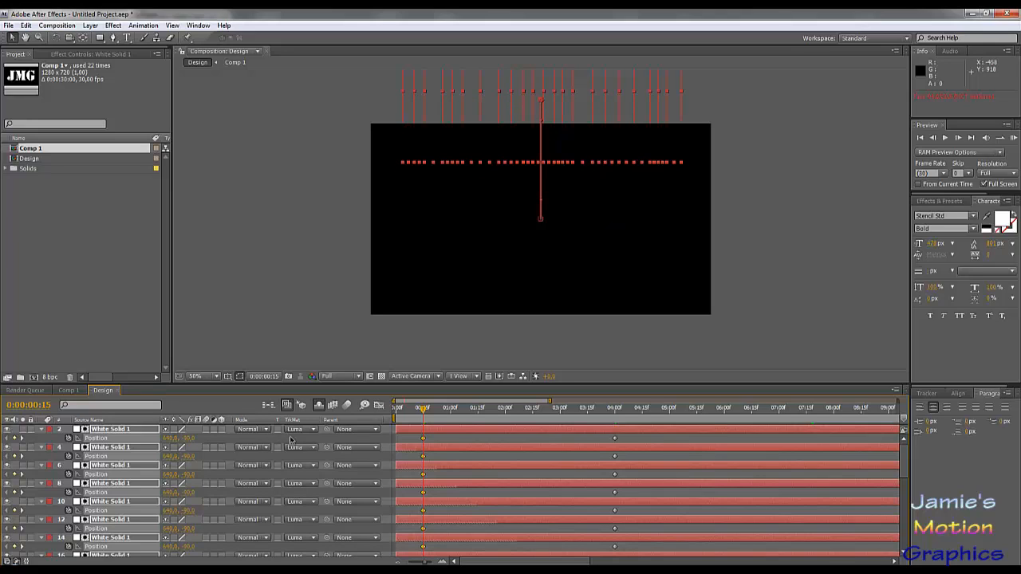
pyautogui.hotkey('ctrl', 'z')
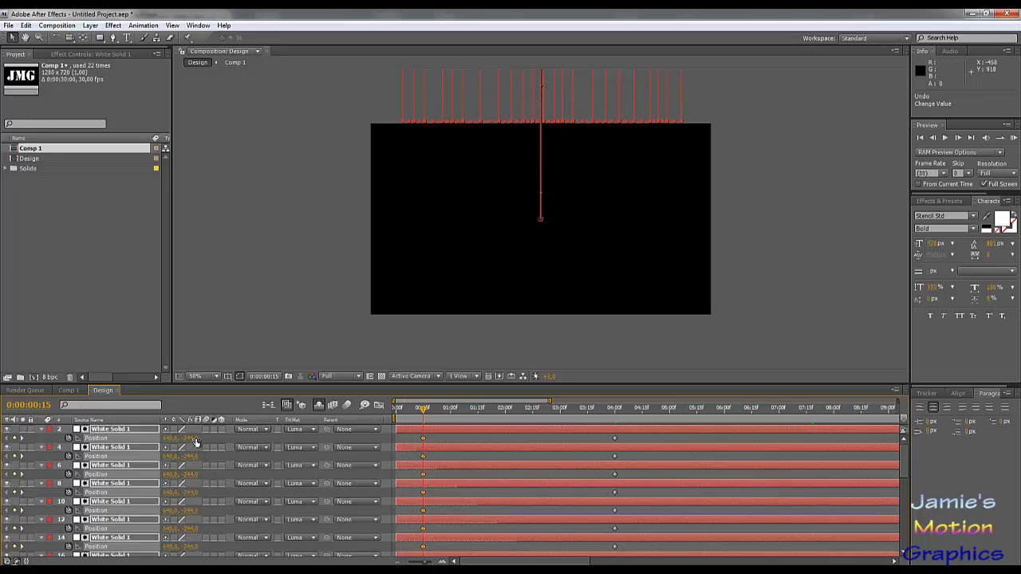
# Show the hidden Comp 1 matte layers, unlock them all, and scrub the animation to 0:00:03:23 and back to 0:00:00:15
pyautogui.click(318, 406)
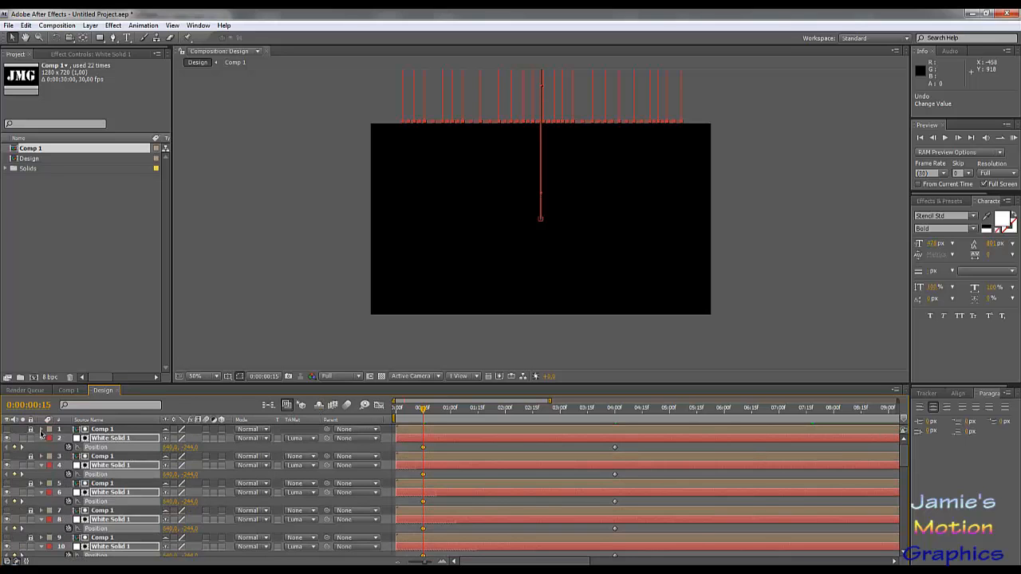
pyautogui.moveTo(31, 430); pyautogui.dragTo(46, 550)
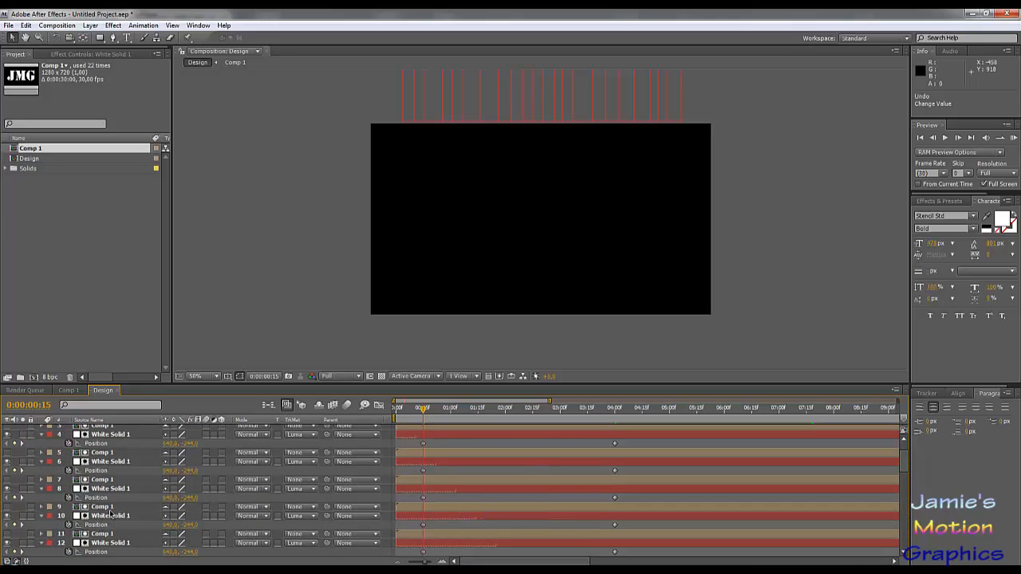
pyautogui.scroll(10, 104, 518)
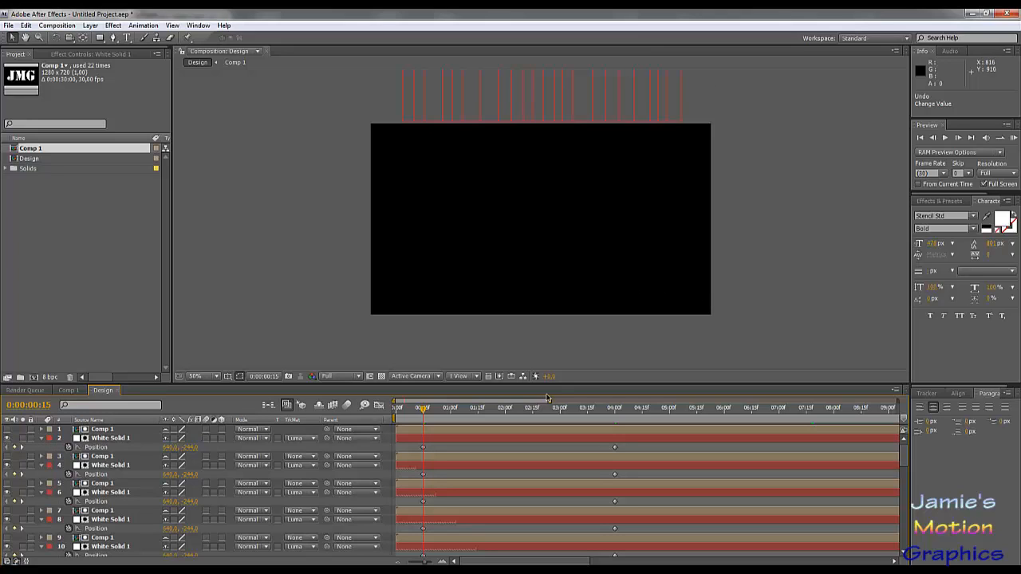
pyautogui.moveTo(425, 415); pyautogui.dragTo(602, 428)
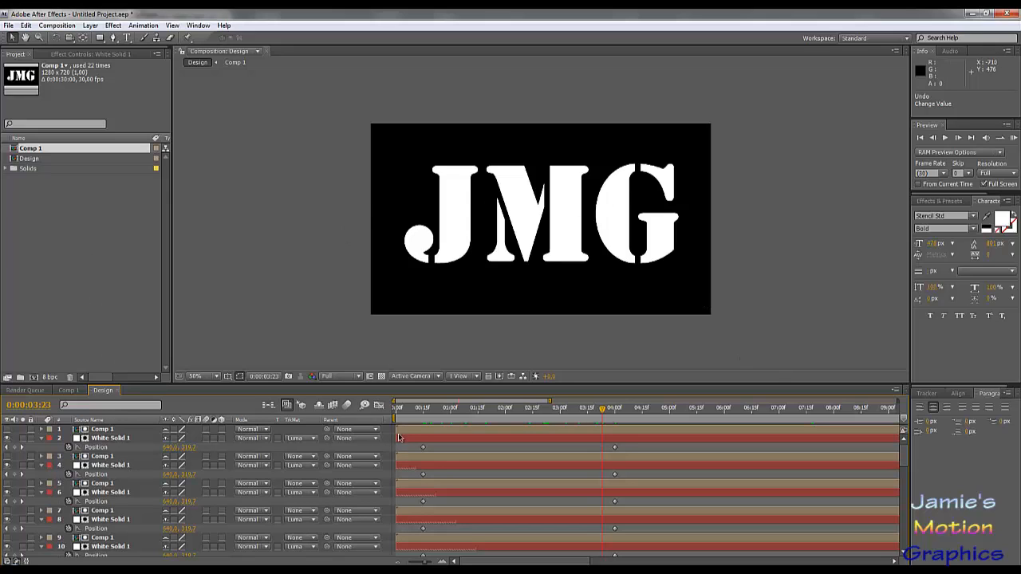
pyautogui.moveTo(415, 409); pyautogui.dragTo(424, 415)
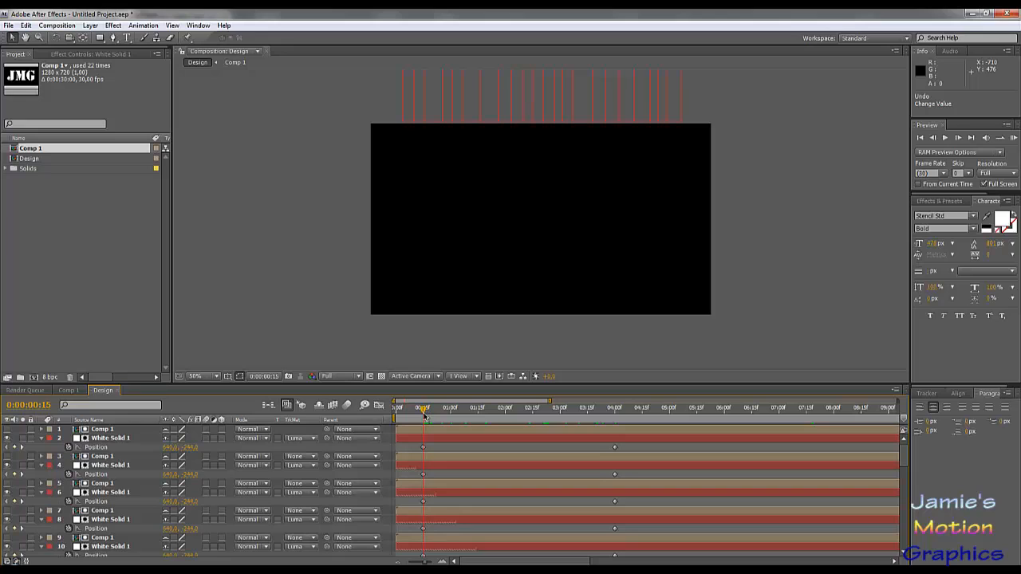
pyautogui.click(106, 431)
pyautogui.keyDown('ctrl'); pyautogui.click(108, 459); pyautogui.keyUp('ctrl')
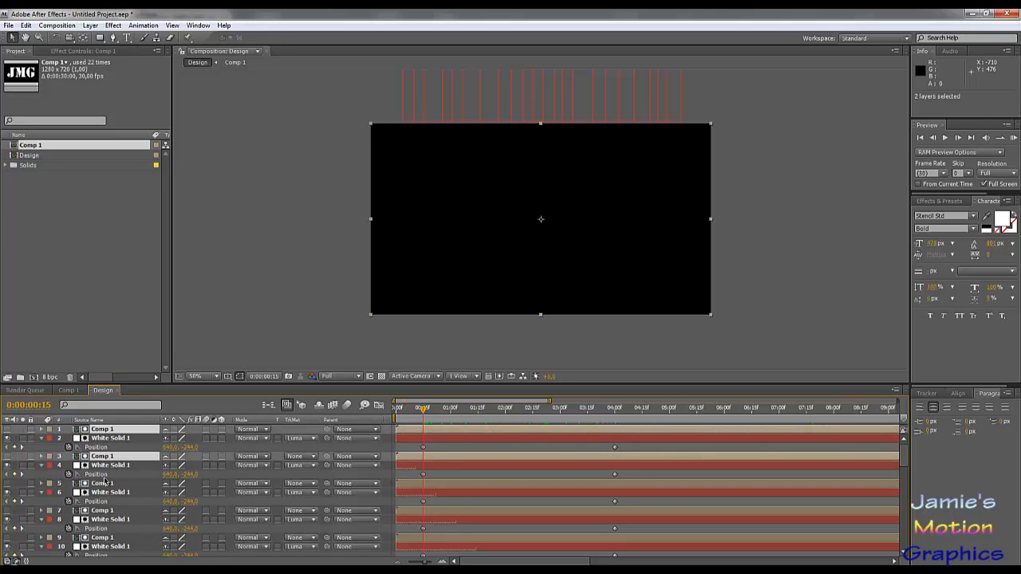
pyautogui.keyDown('ctrl'); pyautogui.click(107, 486); pyautogui.keyUp('ctrl')
pyautogui.keyDown('ctrl'); pyautogui.click(106, 513); pyautogui.keyUp('ctrl')
pyautogui.keyDown('ctrl'); pyautogui.click(104, 539); pyautogui.keyUp('ctrl')
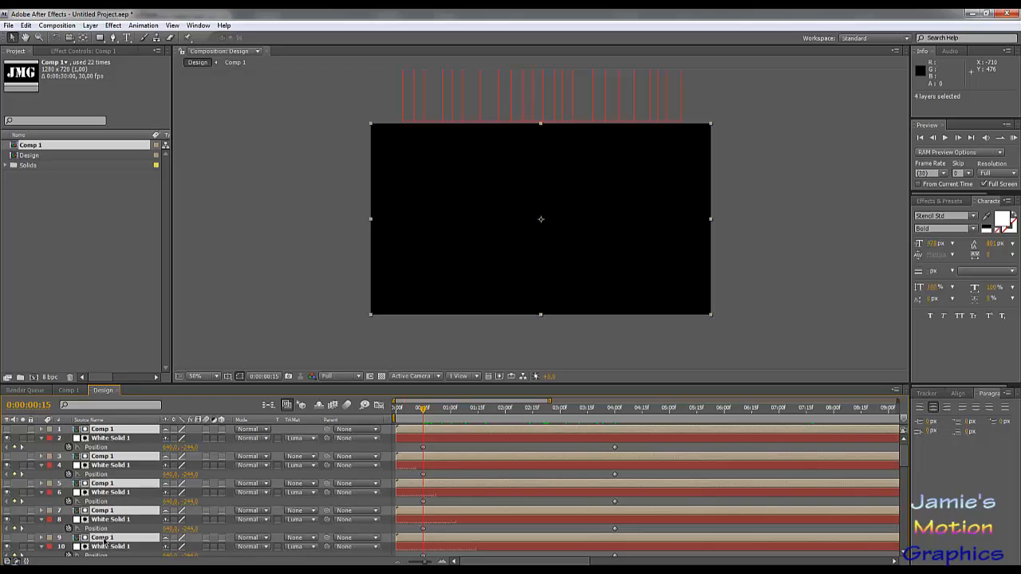
pyautogui.scroll(-1, 114, 518)
pyautogui.scroll(-3, 114, 518)
pyautogui.keyDown('ctrl'); pyautogui.click(107, 485); pyautogui.keyUp('ctrl')
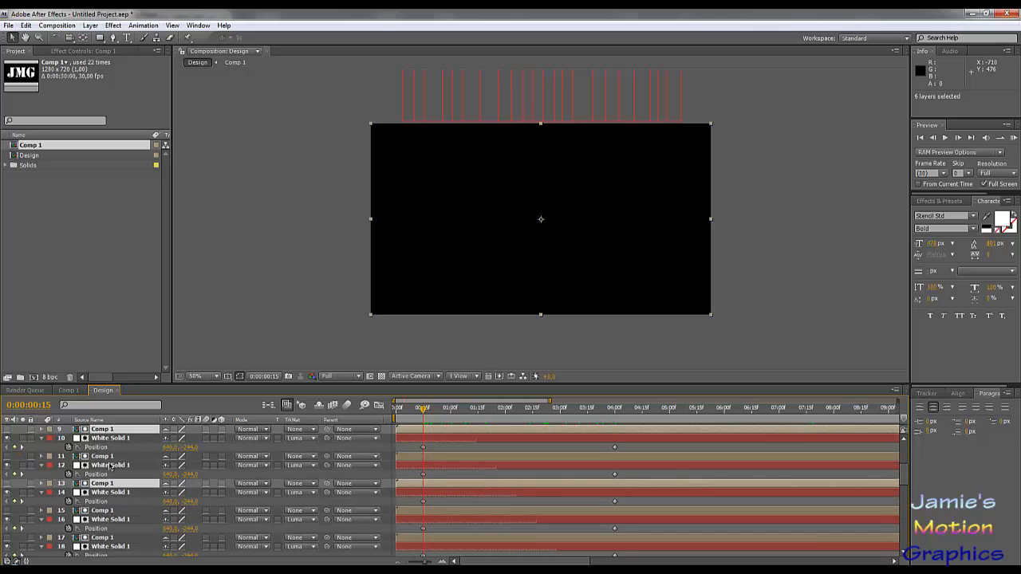
pyautogui.keyDown('ctrl'); pyautogui.click(107, 459); pyautogui.keyUp('ctrl')
pyautogui.keyDown('ctrl'); pyautogui.click(106, 511); pyautogui.keyUp('ctrl')
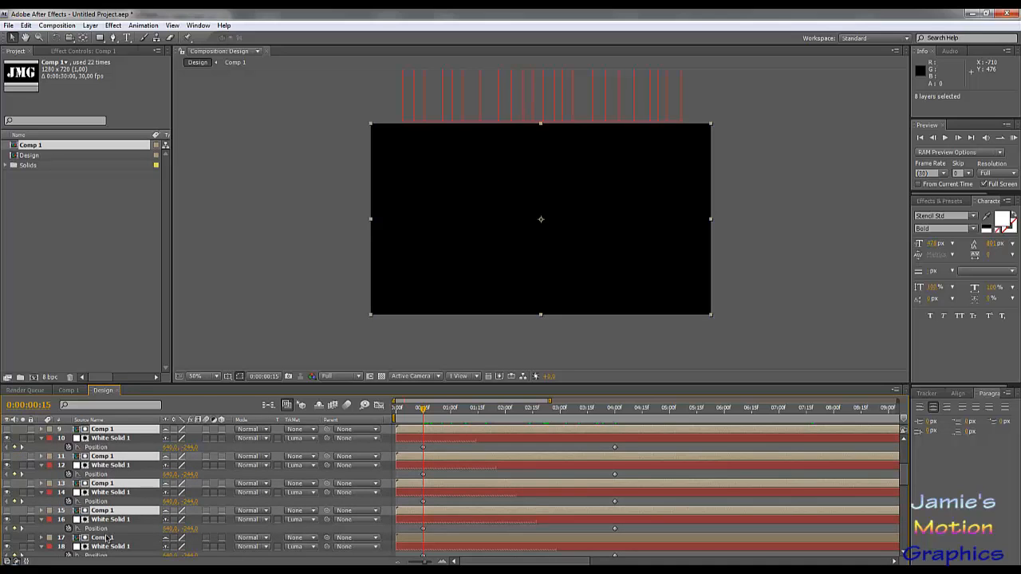
pyautogui.keyDown('ctrl'); pyautogui.click(106, 539); pyautogui.keyUp('ctrl')
pyautogui.scroll(-4, 106, 524)
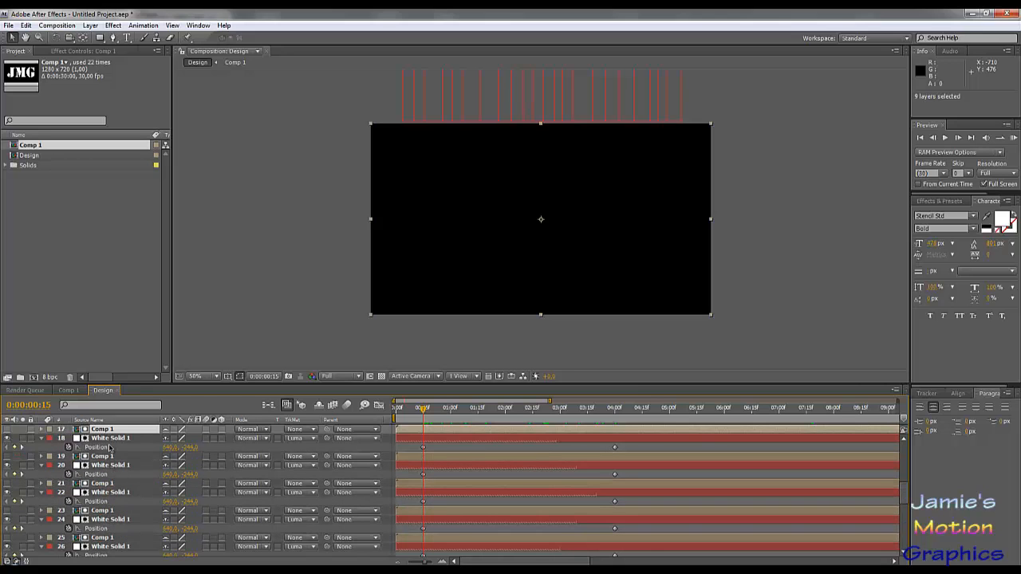
pyautogui.keyDown('ctrl'); pyautogui.click(106, 457); pyautogui.keyUp('ctrl')
pyautogui.keyDown('ctrl'); pyautogui.click(106, 484); pyautogui.keyUp('ctrl')
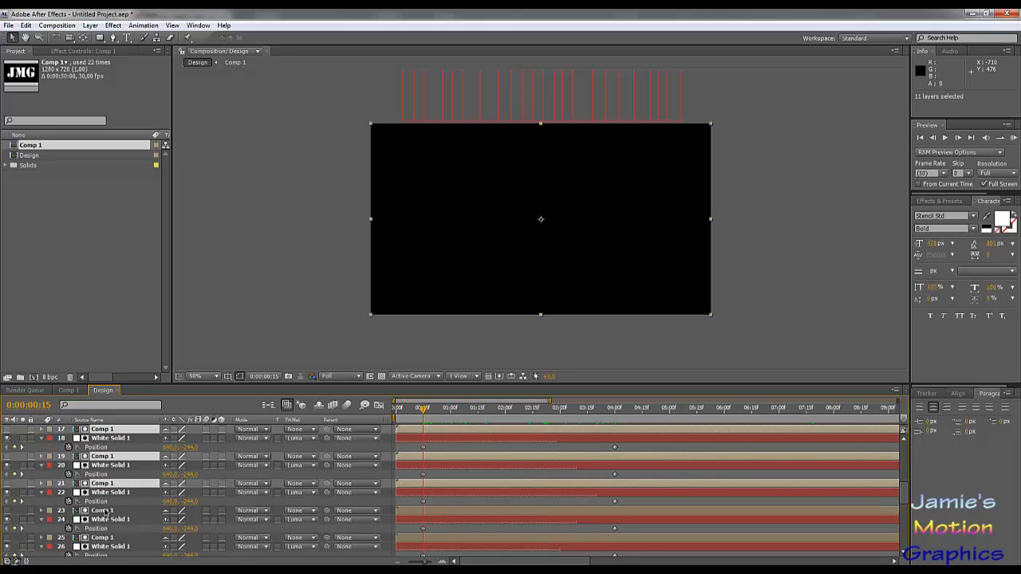
pyautogui.keyDown('ctrl'); pyautogui.click(106, 510); pyautogui.keyUp('ctrl')
pyautogui.keyDown('ctrl'); pyautogui.click(106, 538); pyautogui.keyUp('ctrl')
pyautogui.scroll(-4, 106, 536)
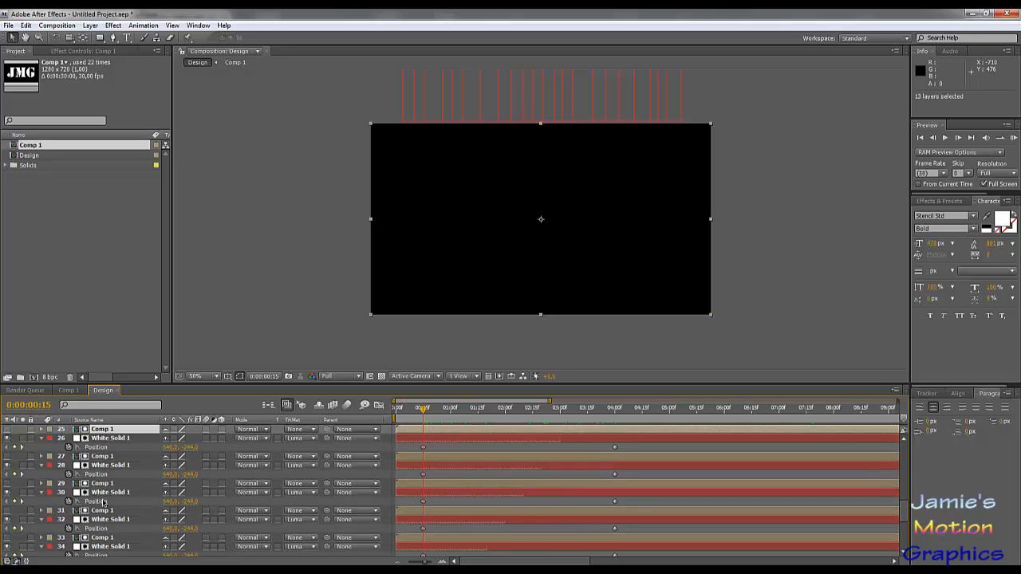
pyautogui.scroll(10, 128, 483)
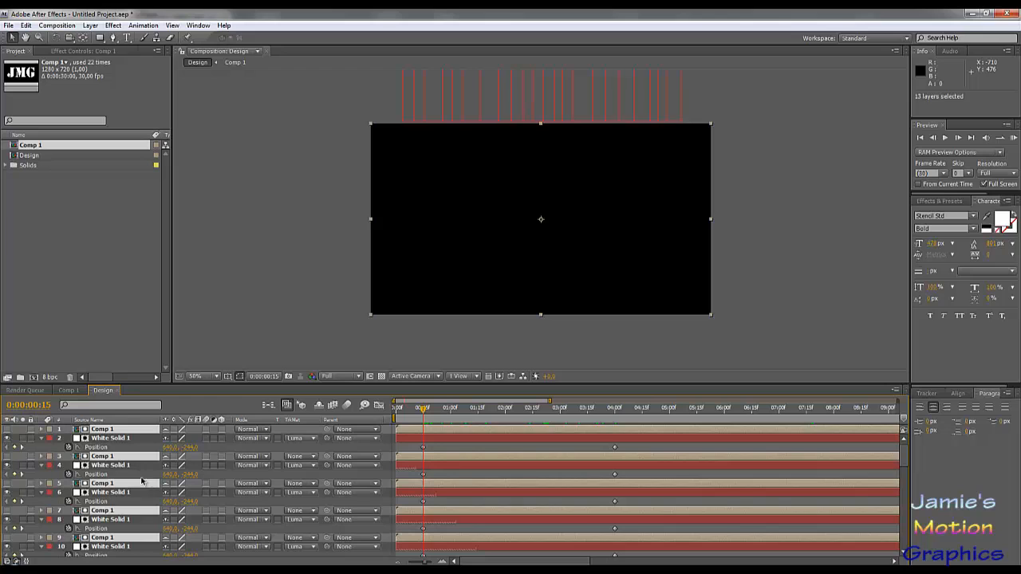
# Reveal Position on all layers and link the Position of Comp 1 layer 1 by expression to the Position of strip layer 2
pyautogui.press('p')
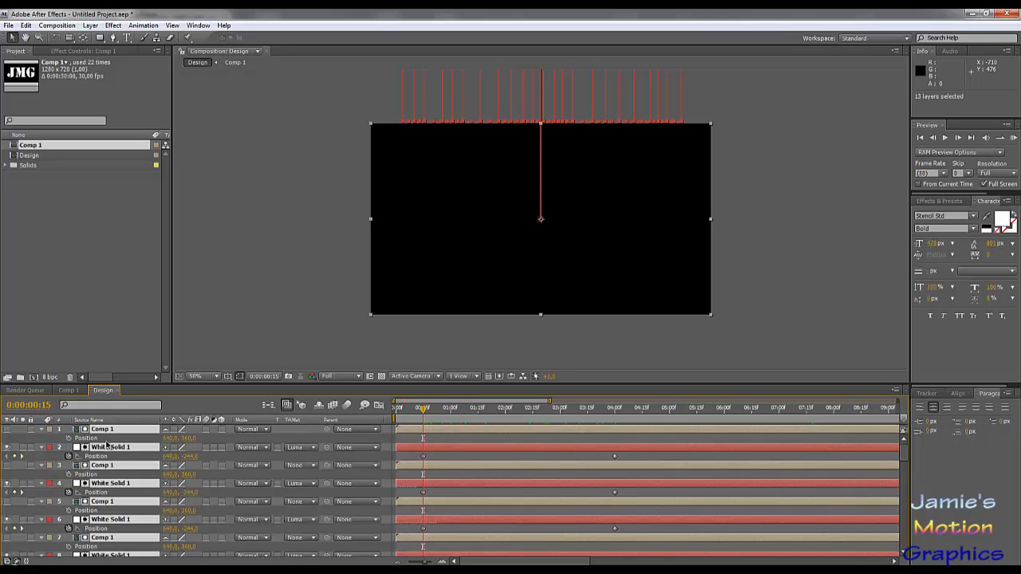
pyautogui.click(78, 438)
pyautogui.keyDown('alt'); pyautogui.click(68, 439); pyautogui.keyUp('alt')
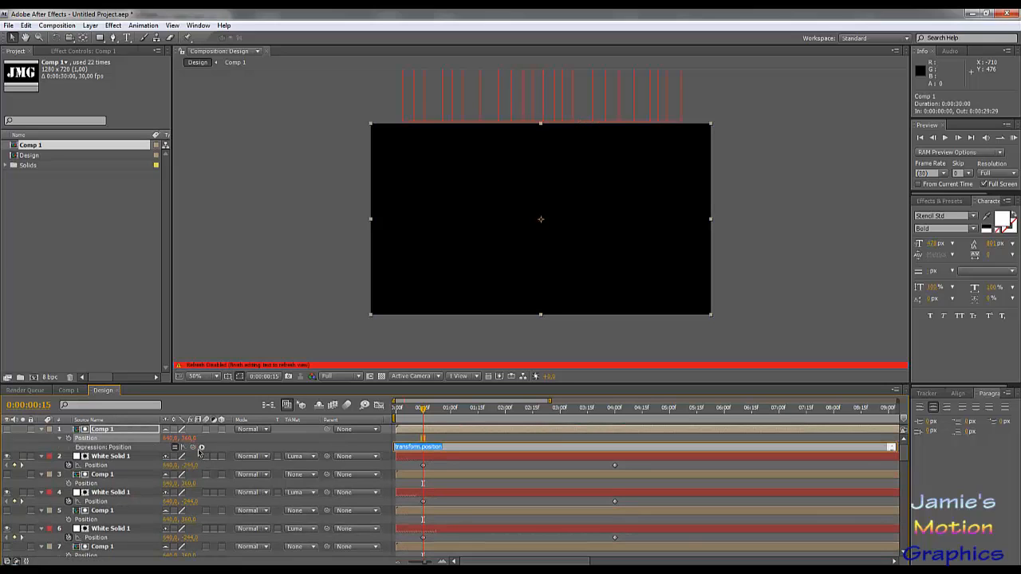
pyautogui.moveTo(194, 451); pyautogui.dragTo(114, 457)
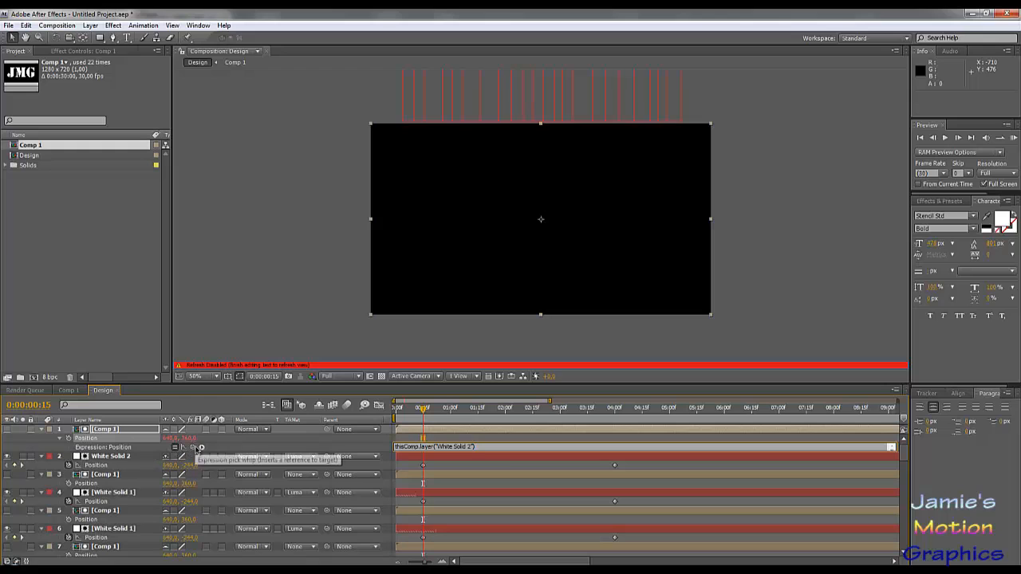
pyautogui.moveTo(423, 410); pyautogui.dragTo(391, 431)
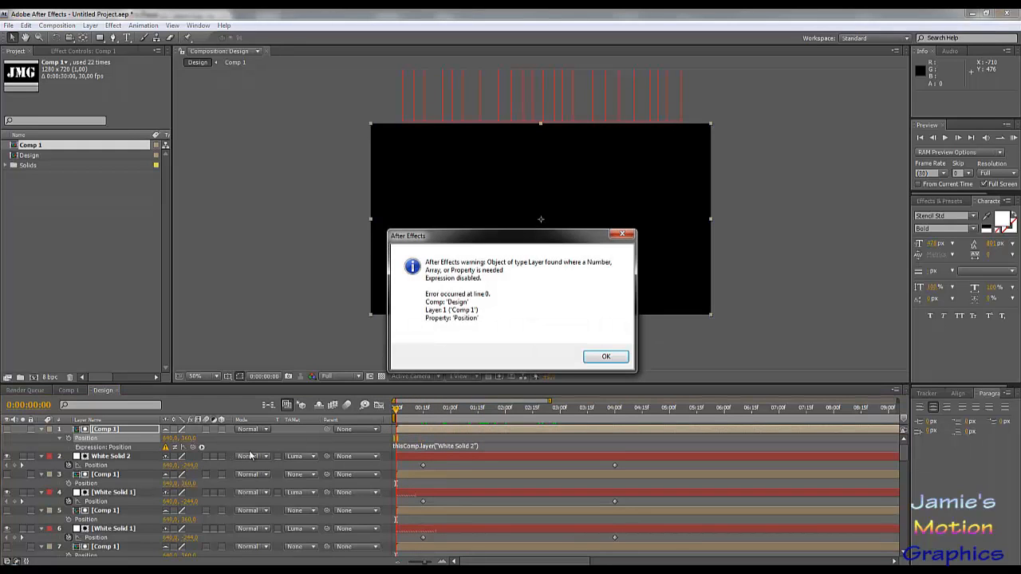
pyautogui.click(604, 356)
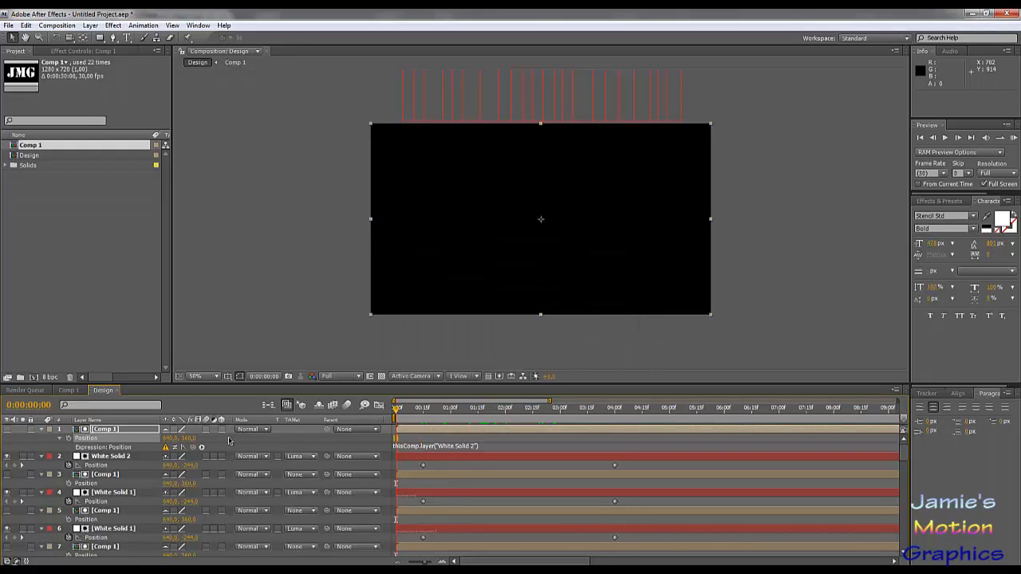
pyautogui.moveTo(195, 447); pyautogui.dragTo(94, 465)
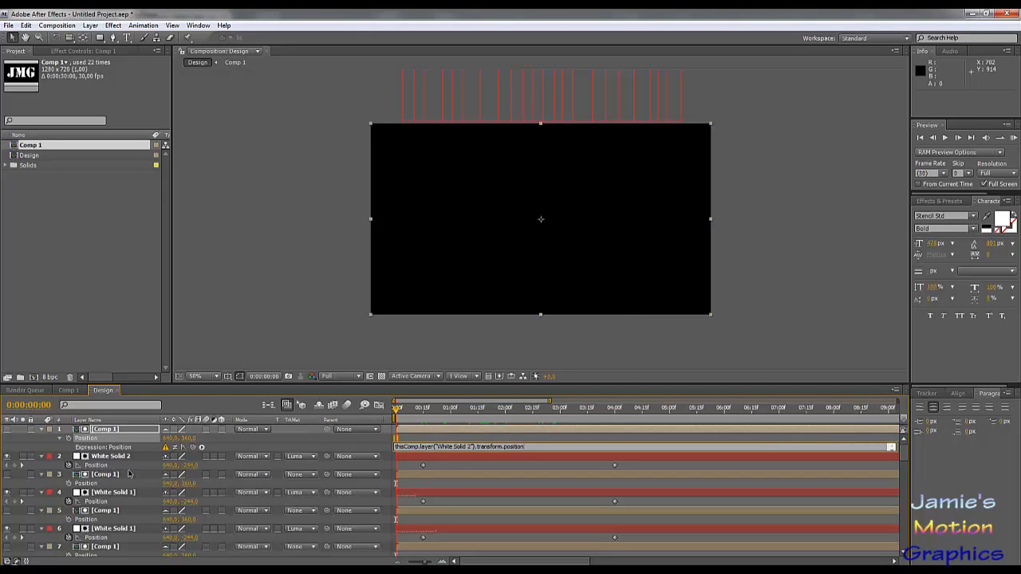
# Link the Position of Comp 1 layers 3, 5 and 7 by expression to the Position of strip layers 4, 6 and 8 respectively
pyautogui.keyDown('alt'); pyautogui.click(69, 484); pyautogui.keyUp('alt')
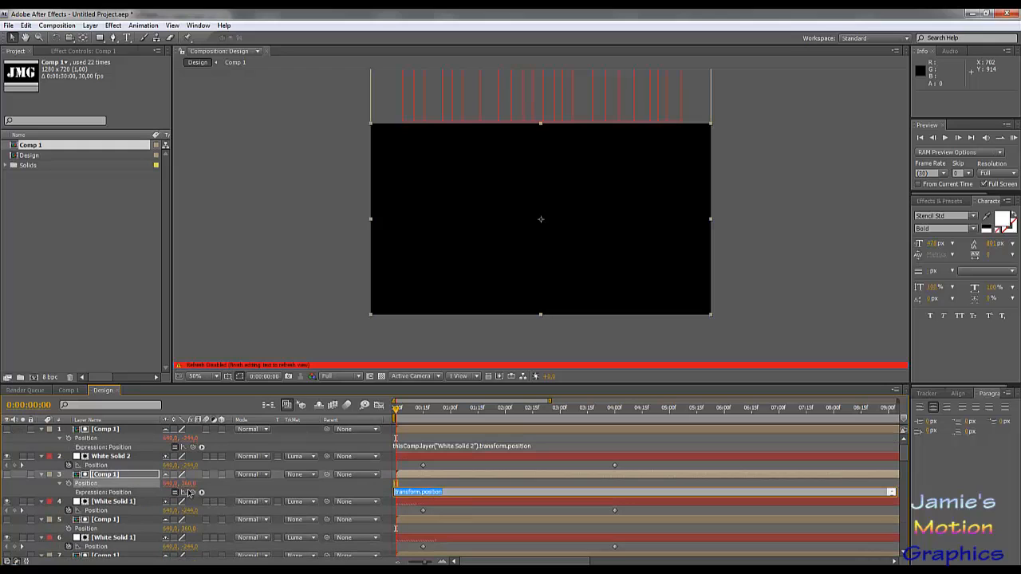
pyautogui.moveTo(192, 492); pyautogui.dragTo(100, 510)
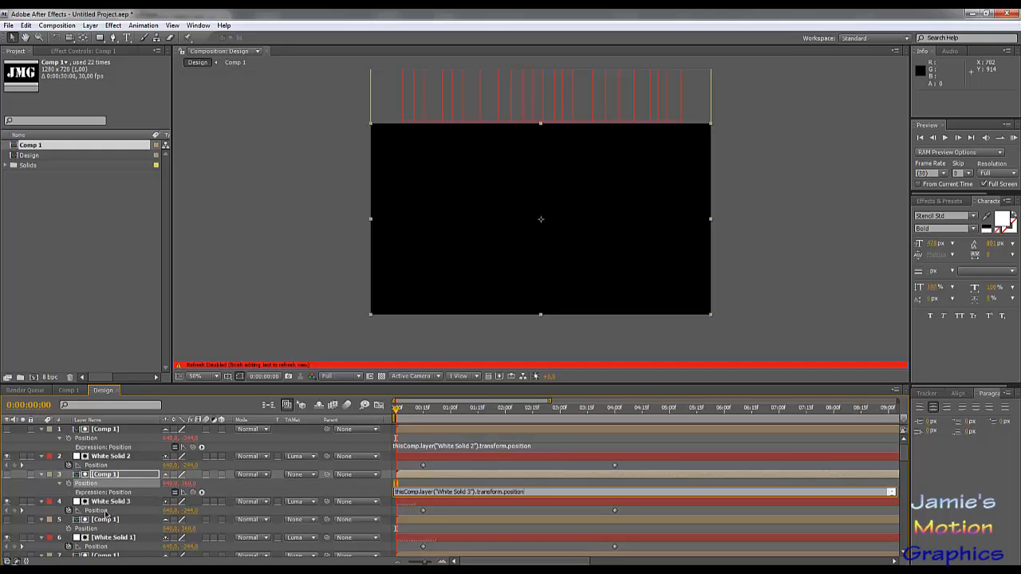
pyautogui.keyDown('alt'); pyautogui.click(69, 528); pyautogui.keyUp('alt')
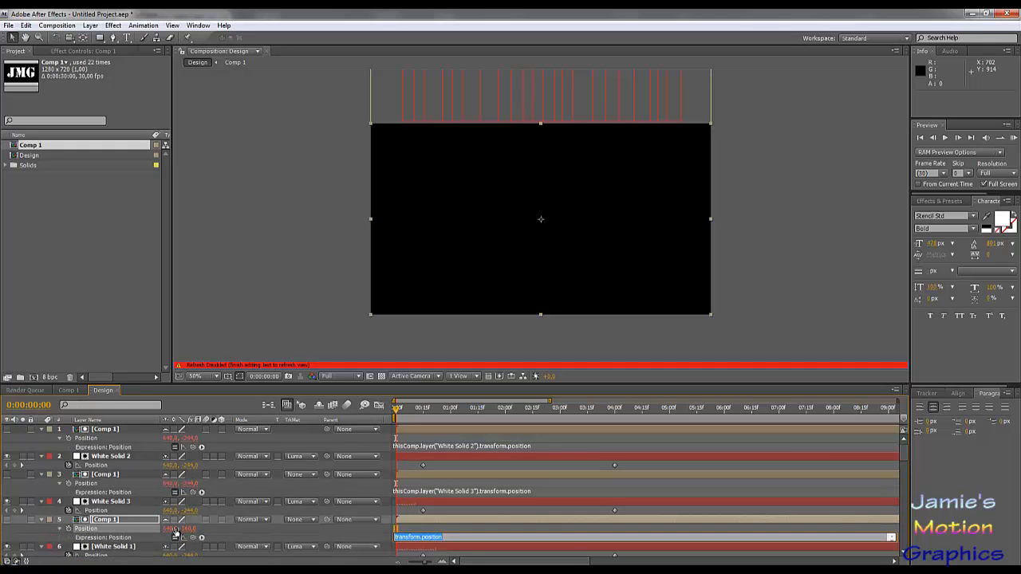
pyautogui.moveTo(196, 540); pyautogui.dragTo(96, 505)
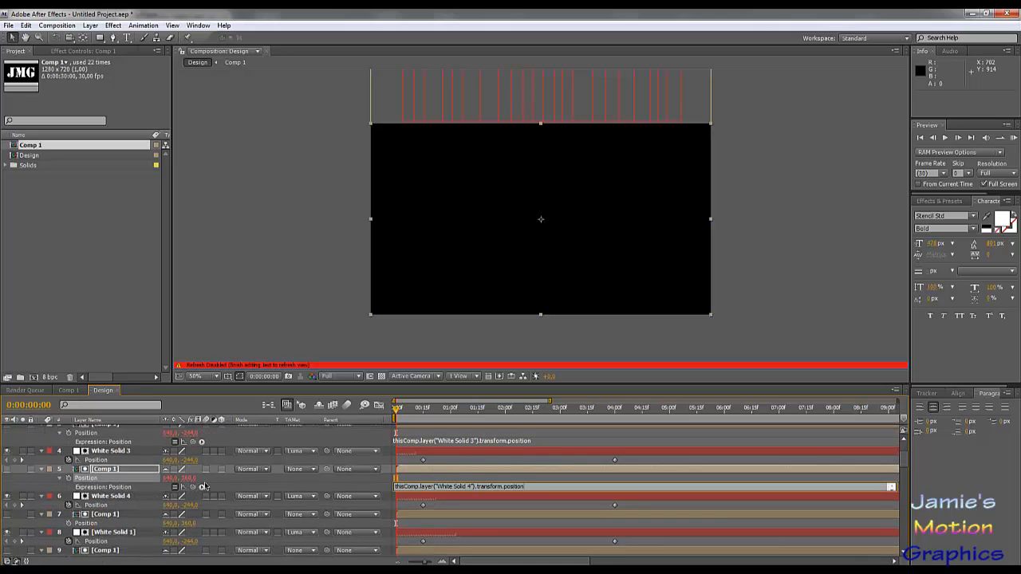
pyautogui.keyDown('alt'); pyautogui.click(69, 524); pyautogui.keyUp('alt')
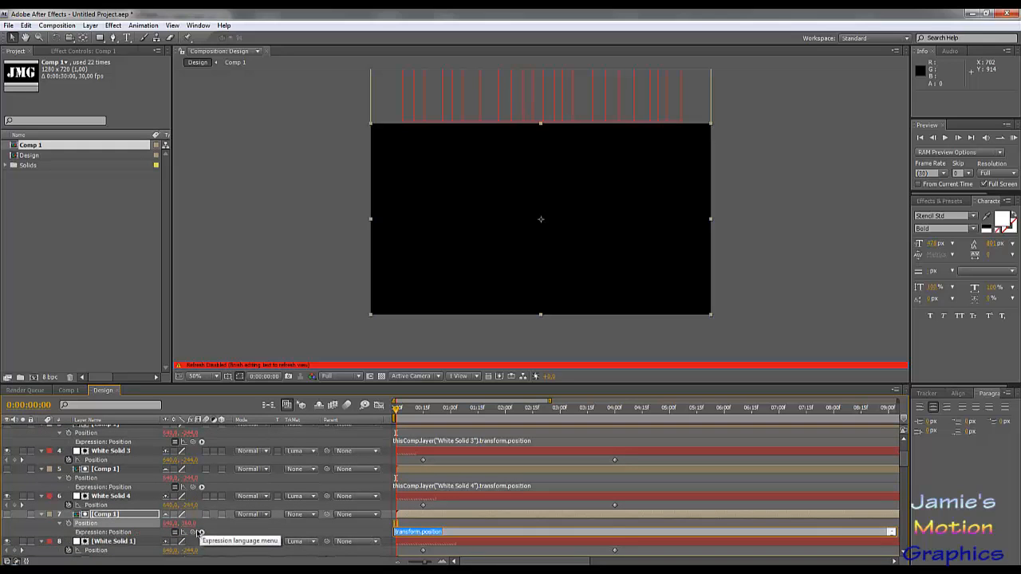
pyautogui.moveTo(192, 532); pyautogui.dragTo(111, 541)
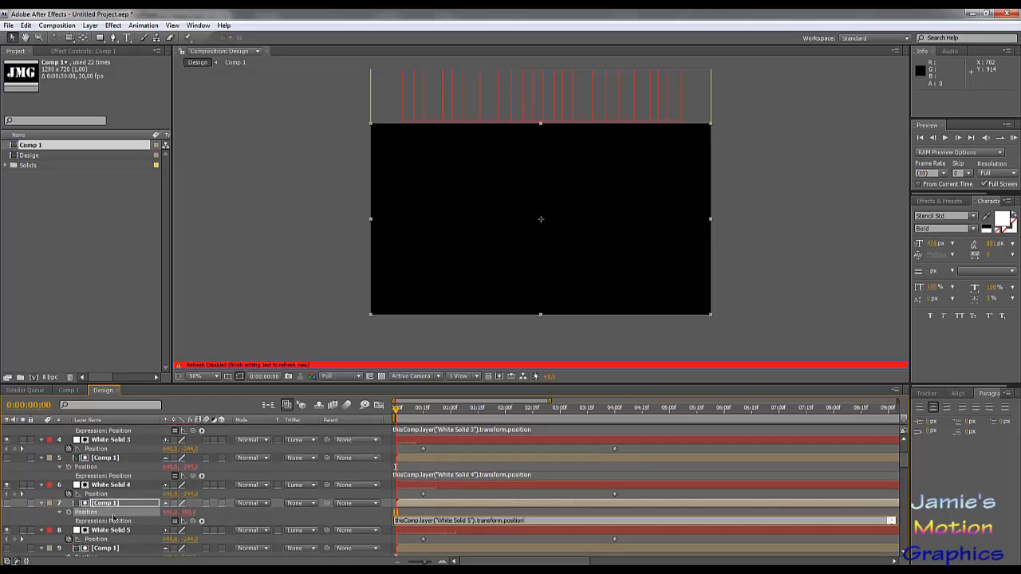
pyautogui.click(120, 503)
# Link the Position of Comp 1 layers 9, 11 and 13 by expression to the Position of strip layers 10, 12 and 14 respectively
pyautogui.scroll(-5, 121, 501)
pyautogui.scroll(1, 123, 480)
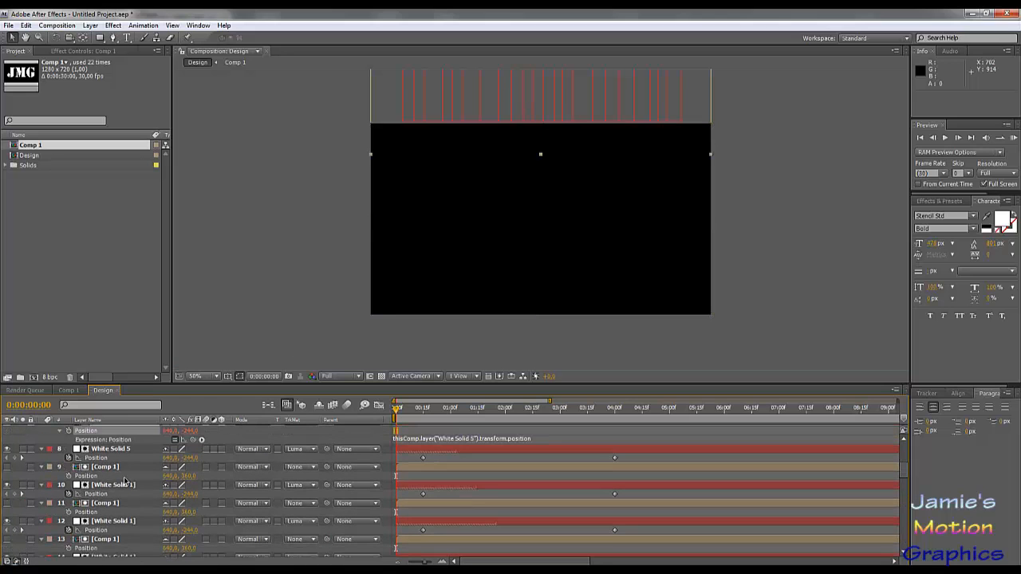
pyautogui.keyDown('alt'); pyautogui.click(68, 475); pyautogui.keyUp('alt')
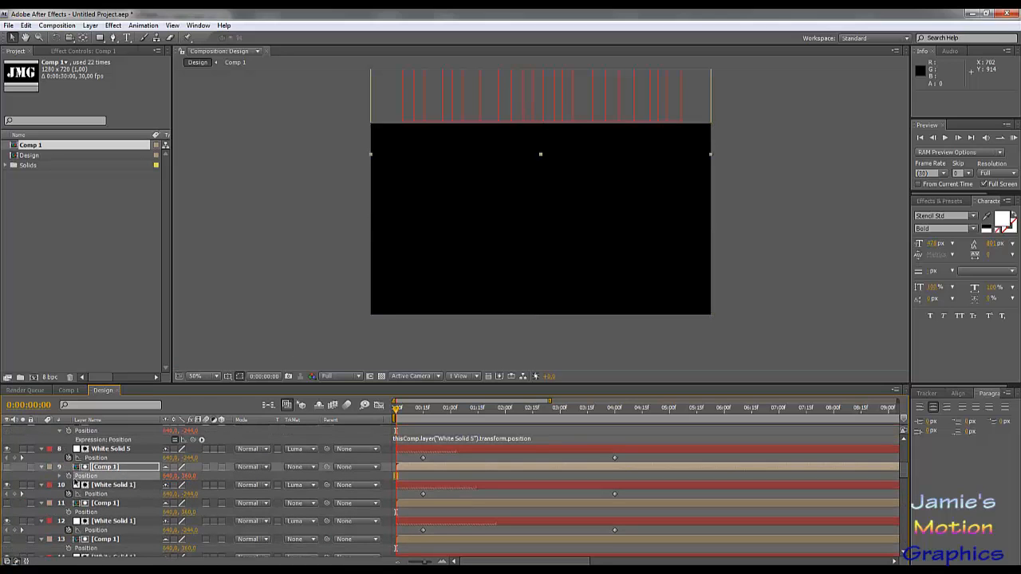
pyautogui.moveTo(192, 486); pyautogui.dragTo(96, 503)
pyautogui.keyDown('alt'); pyautogui.click(69, 521); pyautogui.keyUp('alt')
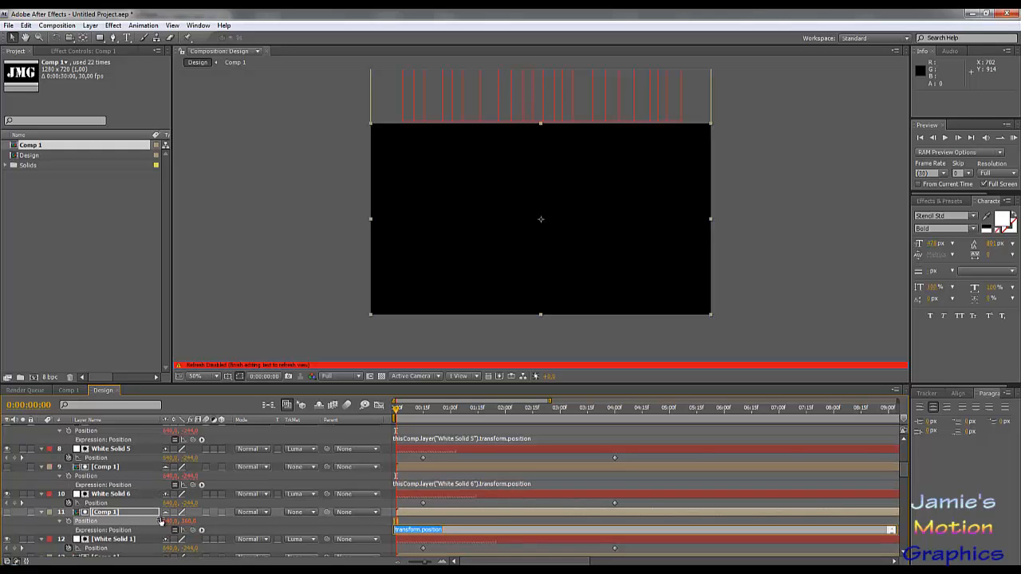
pyautogui.moveTo(192, 529); pyautogui.dragTo(110, 509)
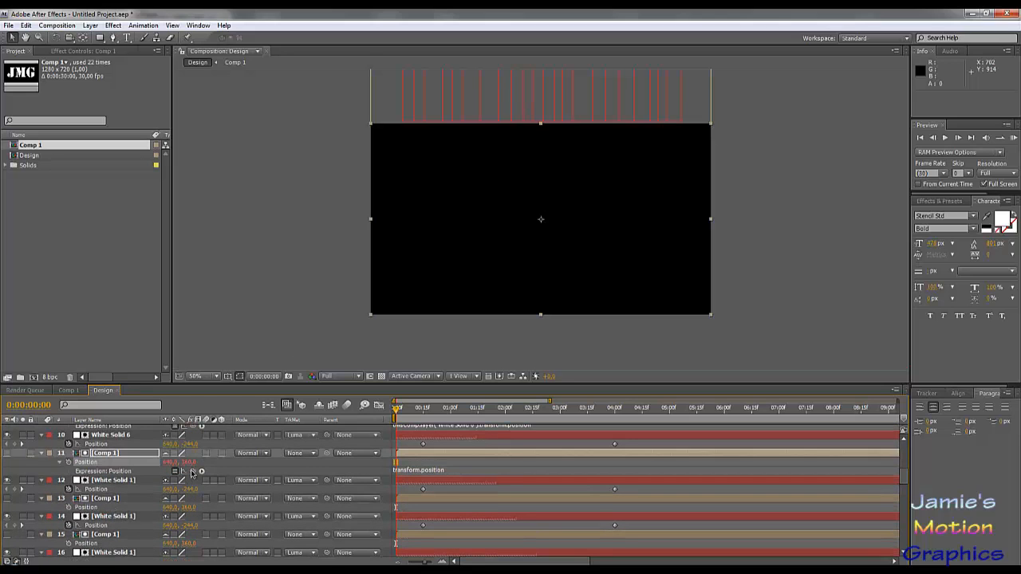
pyautogui.moveTo(191, 472); pyautogui.dragTo(102, 493)
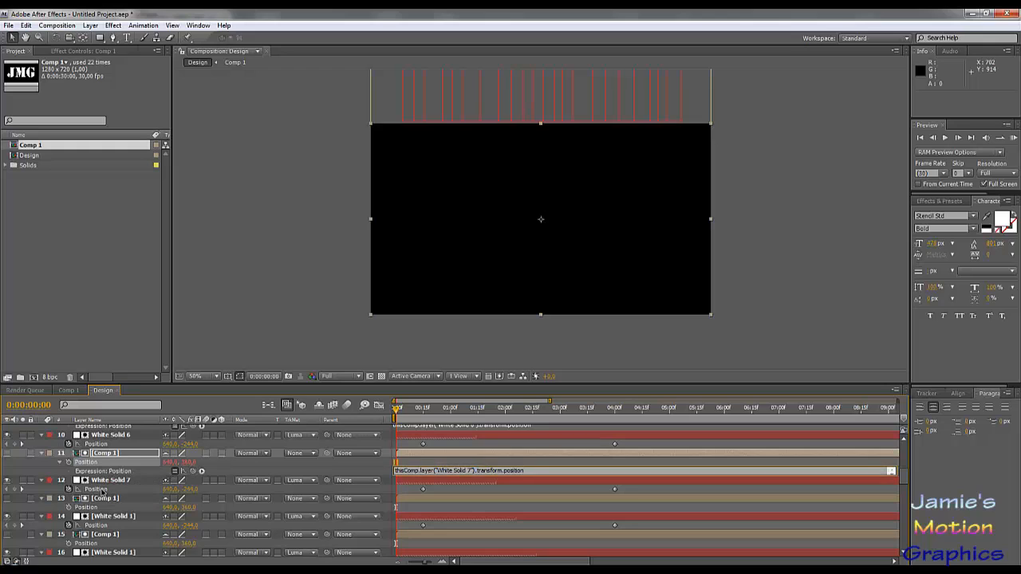
pyautogui.keyDown('alt'); pyautogui.click(69, 507); pyautogui.keyUp('alt')
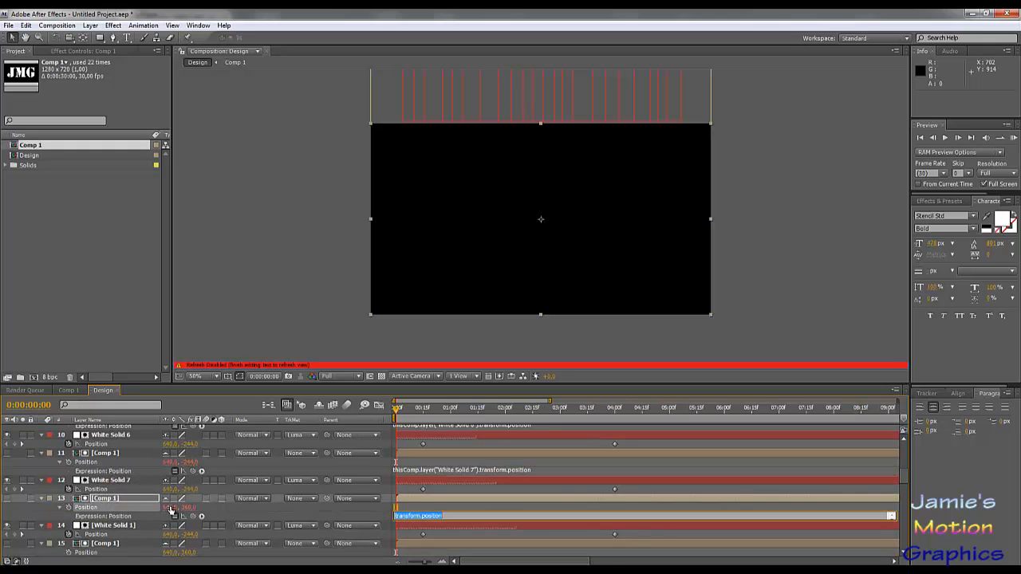
pyautogui.moveTo(192, 517); pyautogui.dragTo(107, 527)
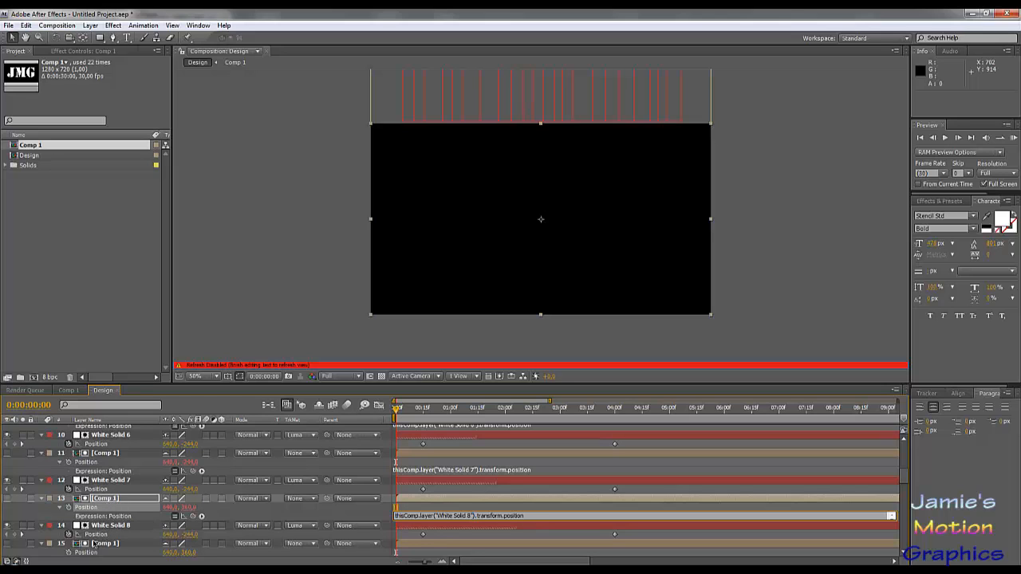
# Link the Position of Comp 1 layers 15, 17 and 19 by expression to the Position of strip layers 16, 18 and 20 respectively
pyautogui.scroll(-2, 94, 542)
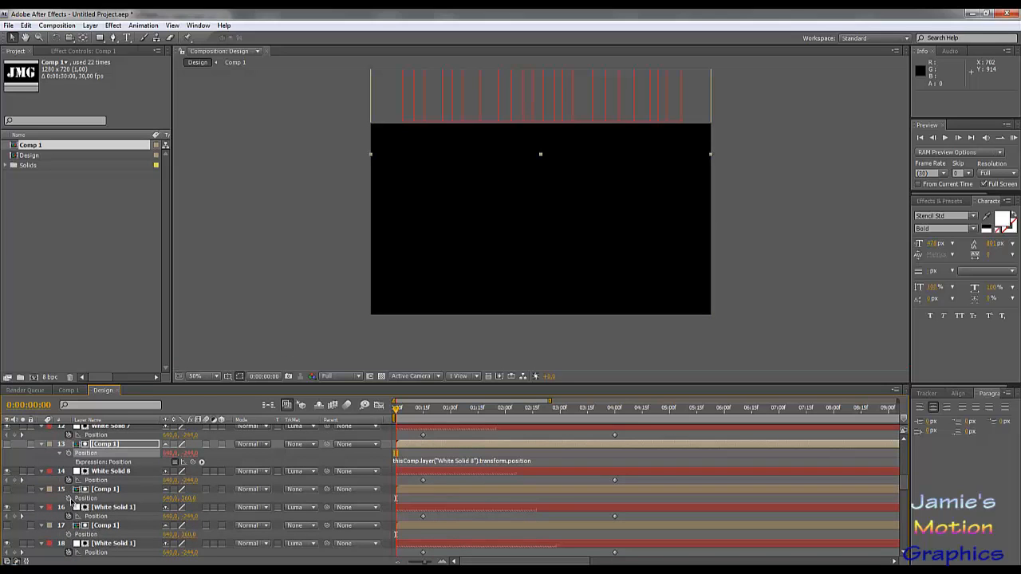
pyautogui.keyDown('alt'); pyautogui.click(68, 498); pyautogui.keyUp('alt')
pyautogui.moveTo(192, 508); pyautogui.dragTo(95, 525)
pyautogui.keyDown('alt'); pyautogui.click(69, 544); pyautogui.keyUp('alt')
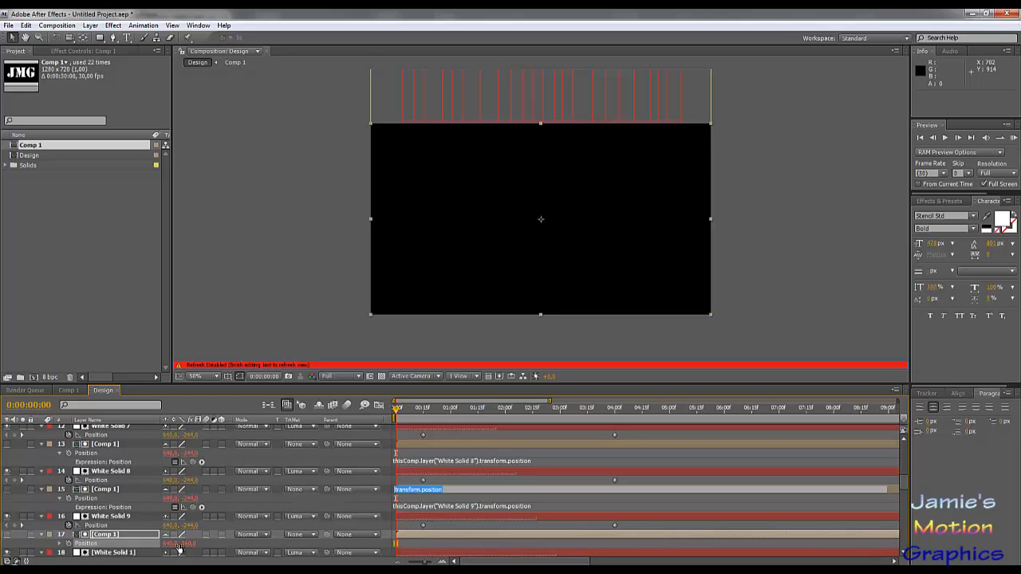
pyautogui.moveTo(193, 489); pyautogui.dragTo(96, 508)
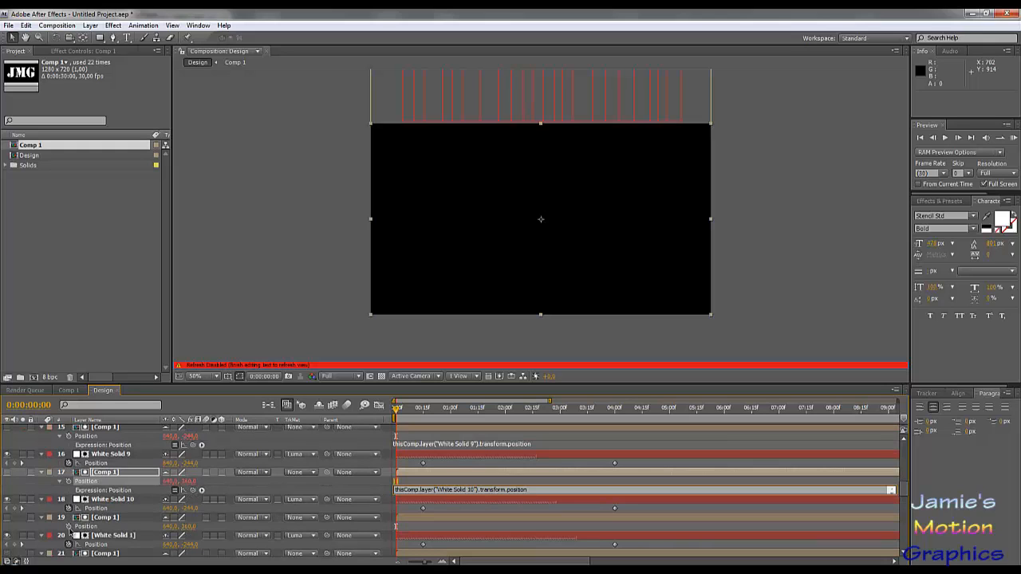
pyautogui.keyDown('alt'); pyautogui.click(68, 526); pyautogui.keyUp('alt')
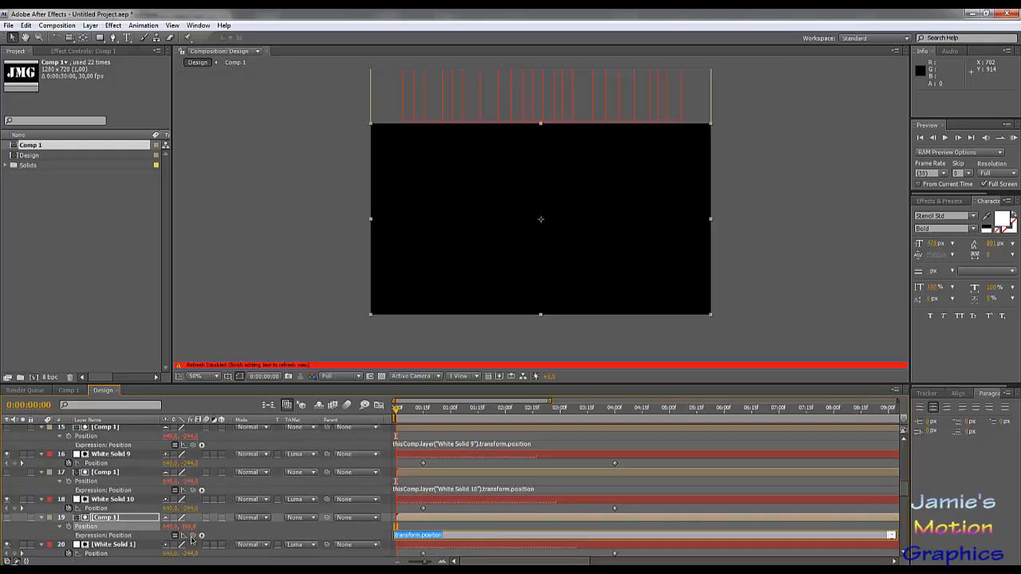
pyautogui.moveTo(192, 535); pyautogui.dragTo(95, 505)
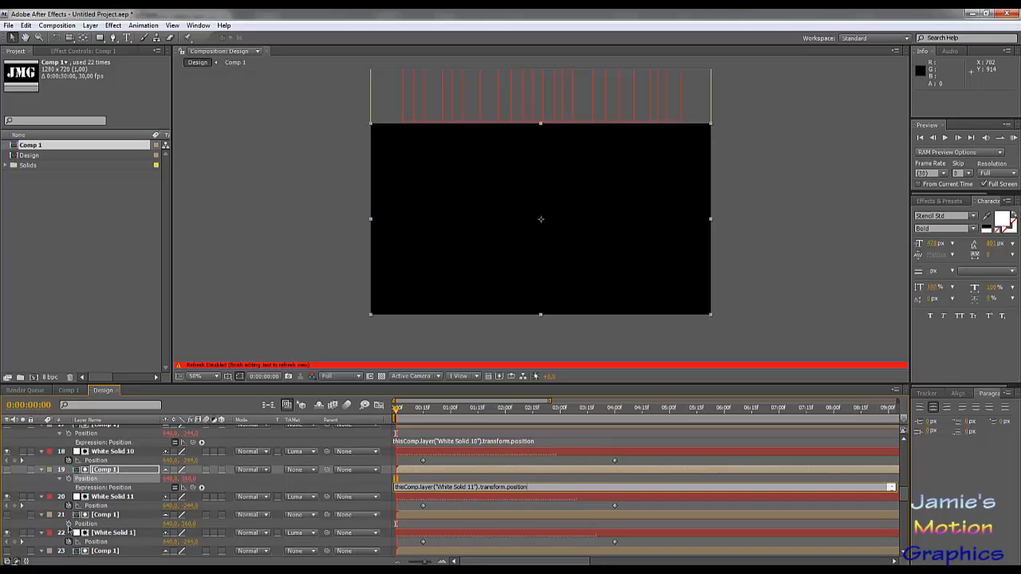
# Link the Position of the remaining Comp 1 layers to their matching white solids with expressions, and scrub through the timeline to check the motion
pyautogui.keyDown('alt'); pyautogui.click(69, 526); pyautogui.keyUp('alt')
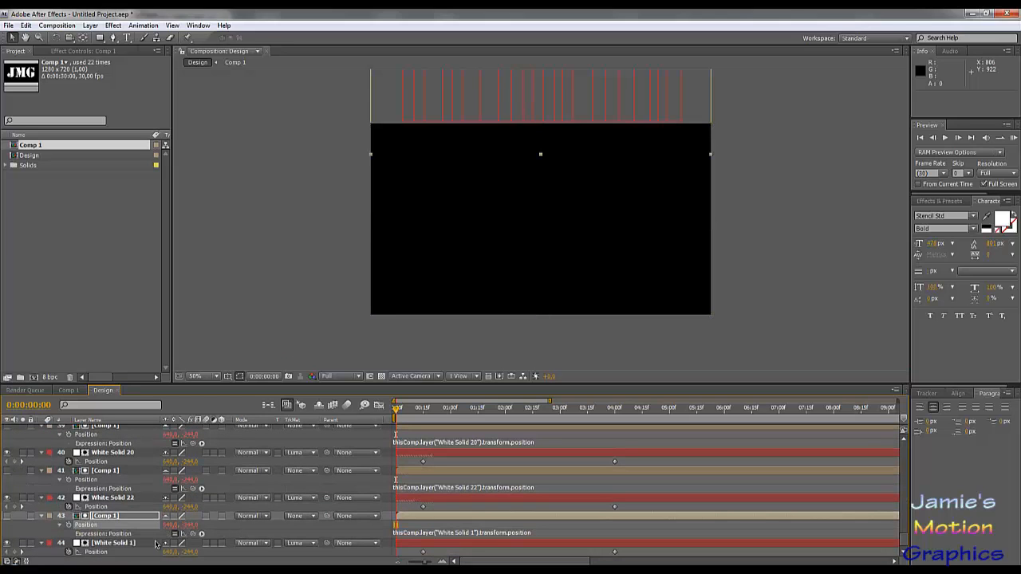
pyautogui.scroll(10, 275, 527)
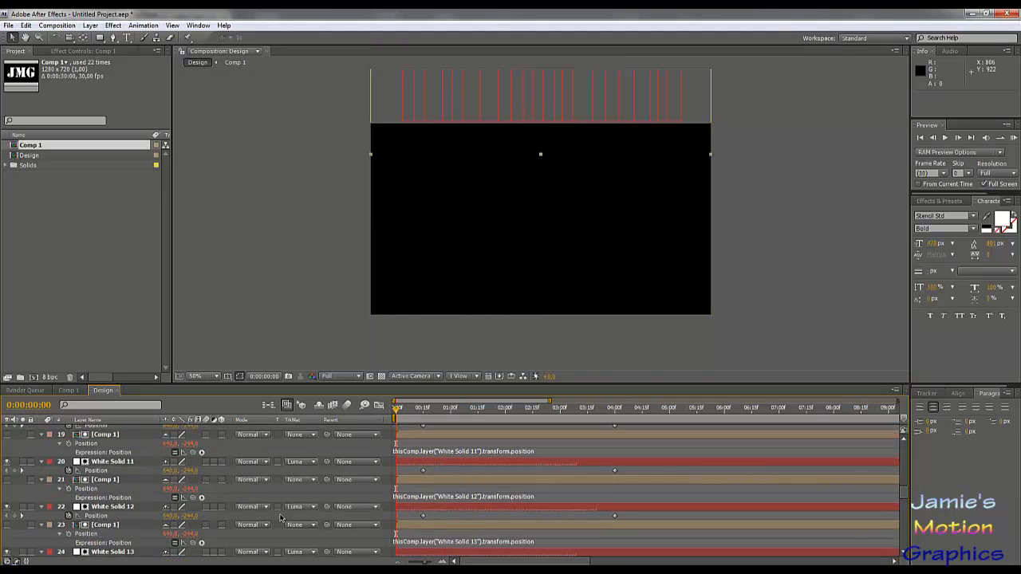
pyautogui.scroll(5, 280, 518)
pyautogui.scroll(4, 275, 465)
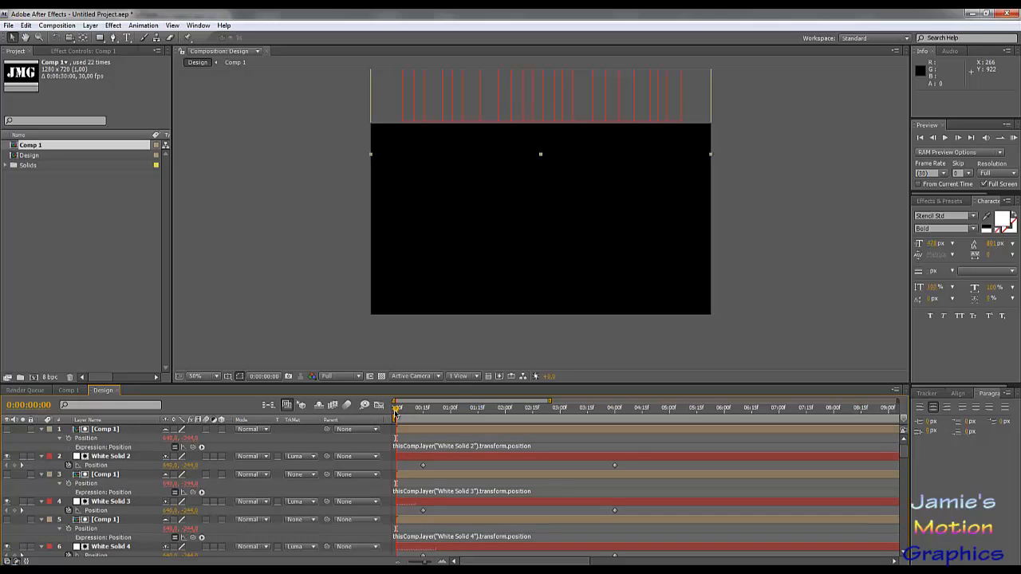
pyautogui.moveTo(396, 411); pyautogui.dragTo(592, 414)
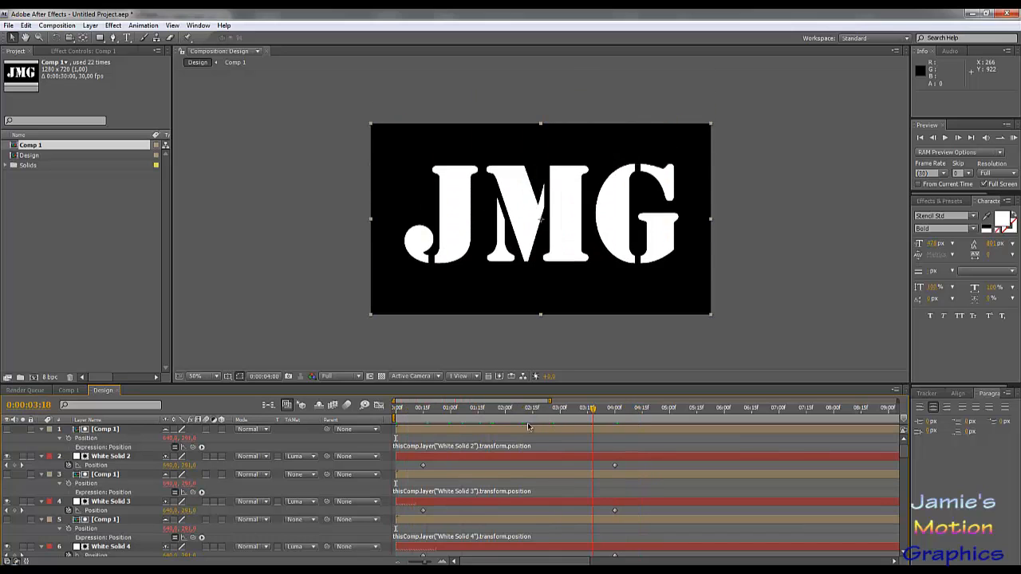
pyautogui.press('Home')
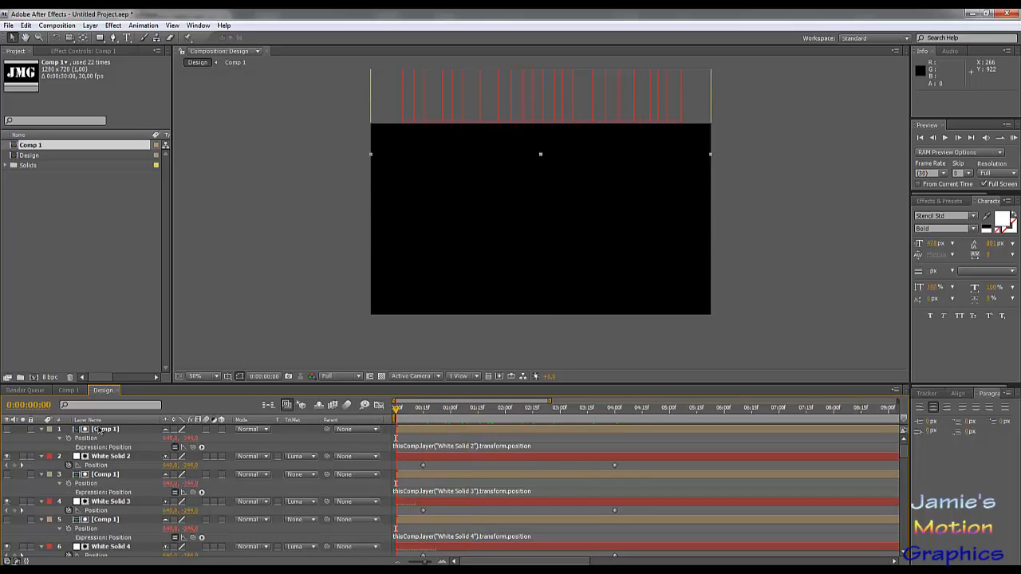
# Hide the shy Comp 1 layers and select all the white solid layers
pyautogui.click(319, 405)
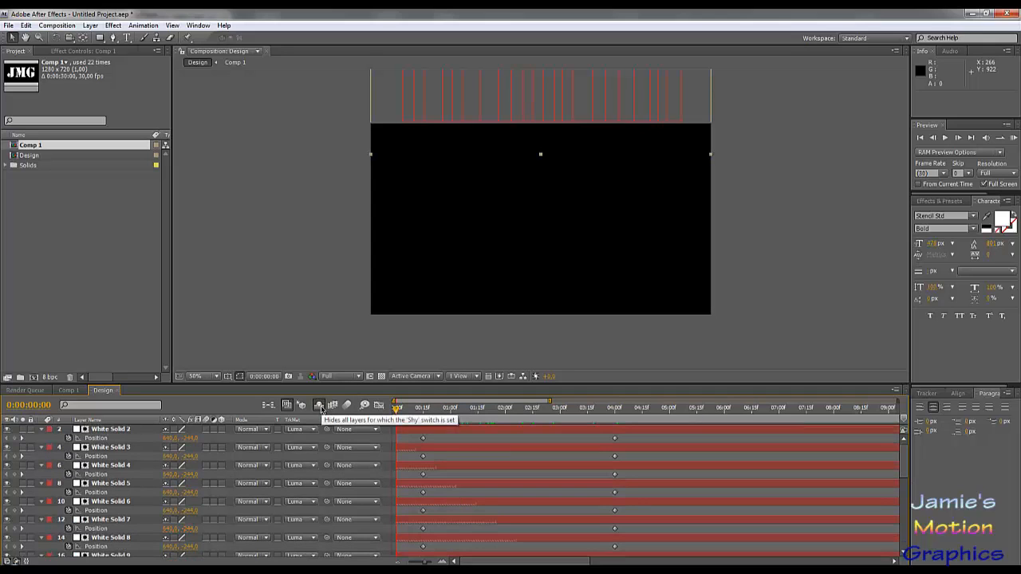
pyautogui.click(136, 449)
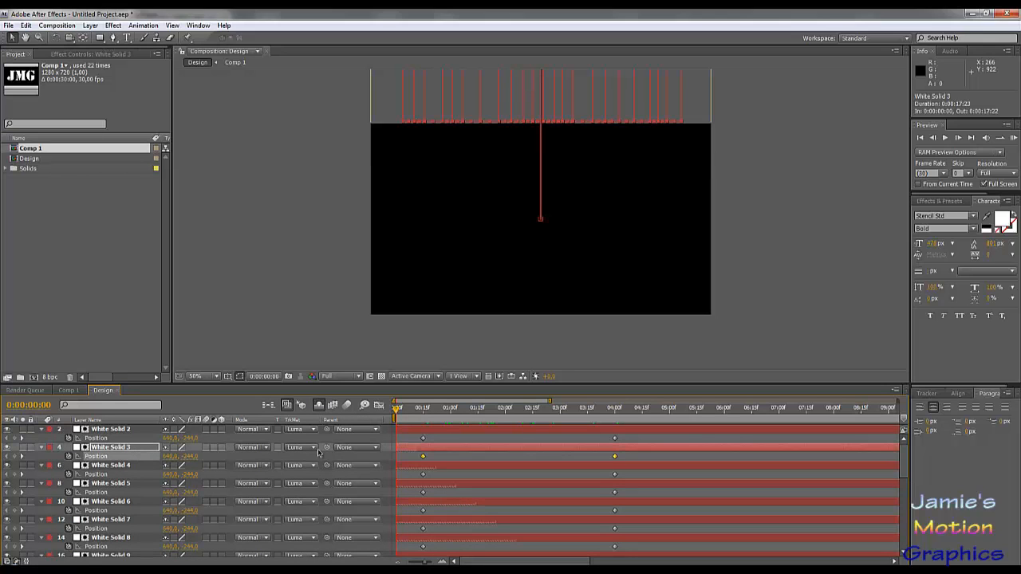
pyautogui.hotkey('ctrl', 'a')
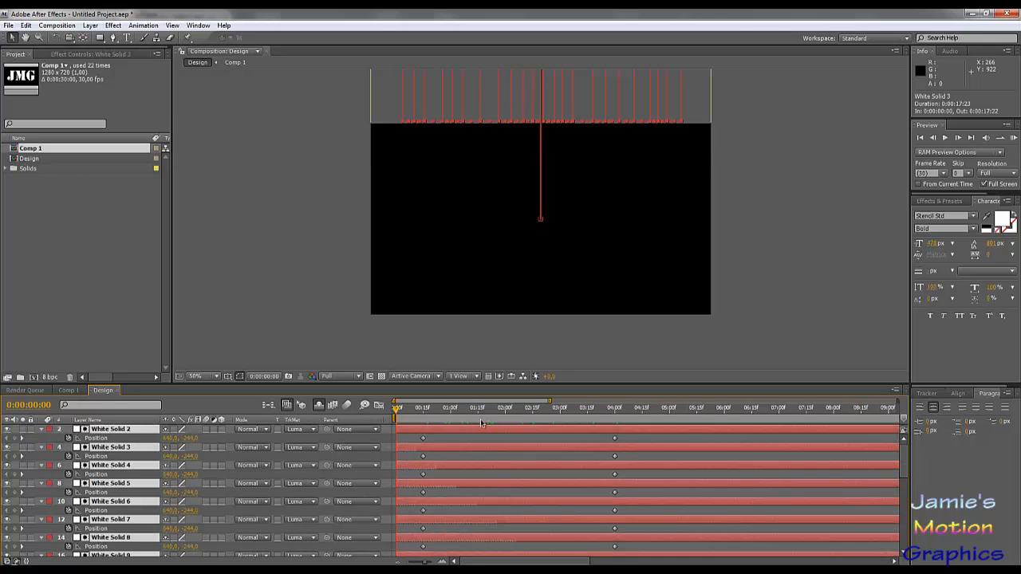
# Trim all white solid layers to end at 0:00:00:15 and sequence them with an overlap of 0:00:00:05 and no transition
pyautogui.click(423, 413)
pyautogui.hotkey('alt', ']')
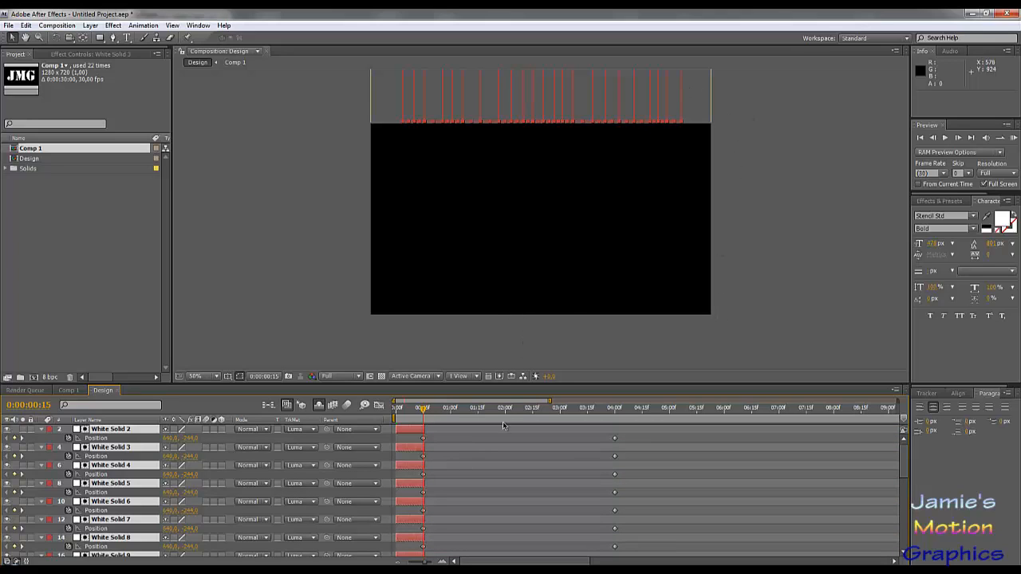
pyautogui.rightClick(128, 433)
pyautogui.moveTo(191, 364)
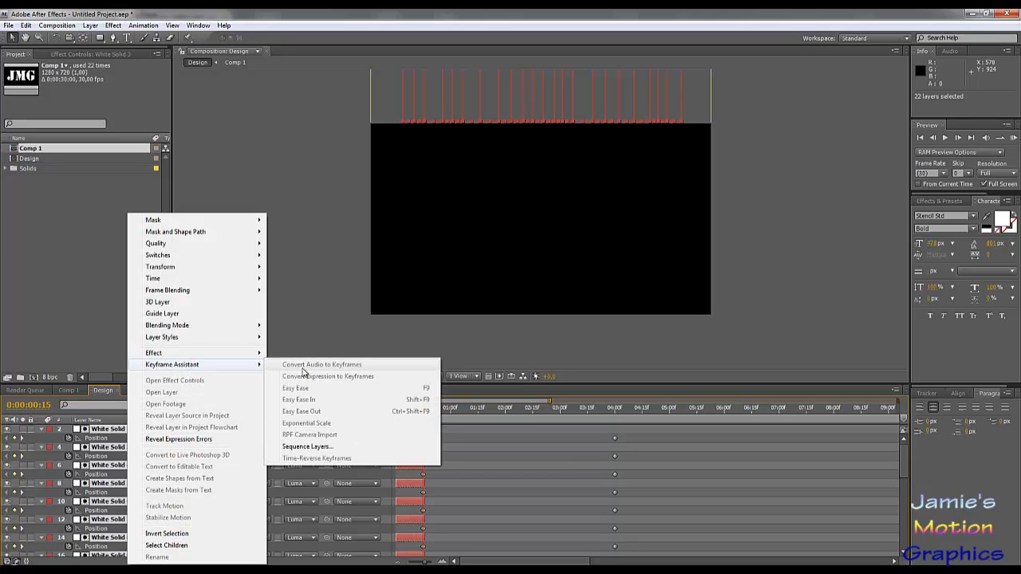
pyautogui.click(306, 446)
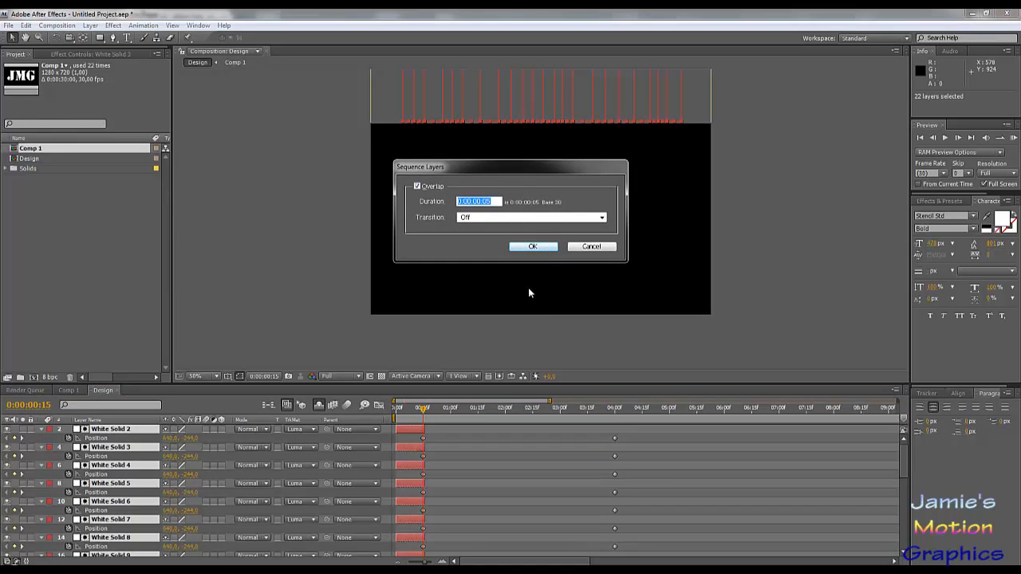
pyautogui.click(534, 248)
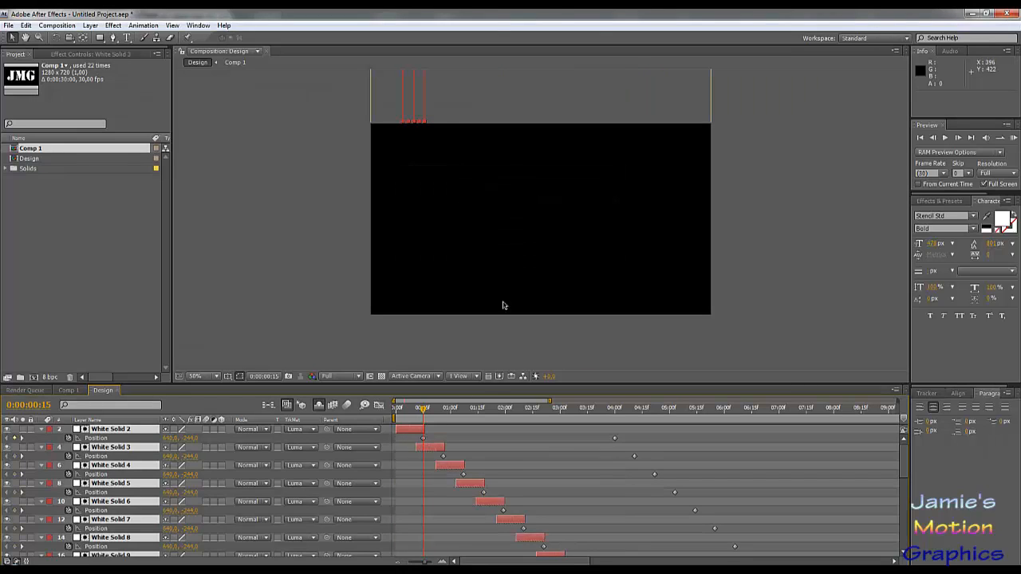
# Extend the ends of all sequenced white solid layers past the end of the composition and check the full logo at 0:00:16:08
pyautogui.moveTo(427, 429); pyautogui.dragTo(1017, 447)
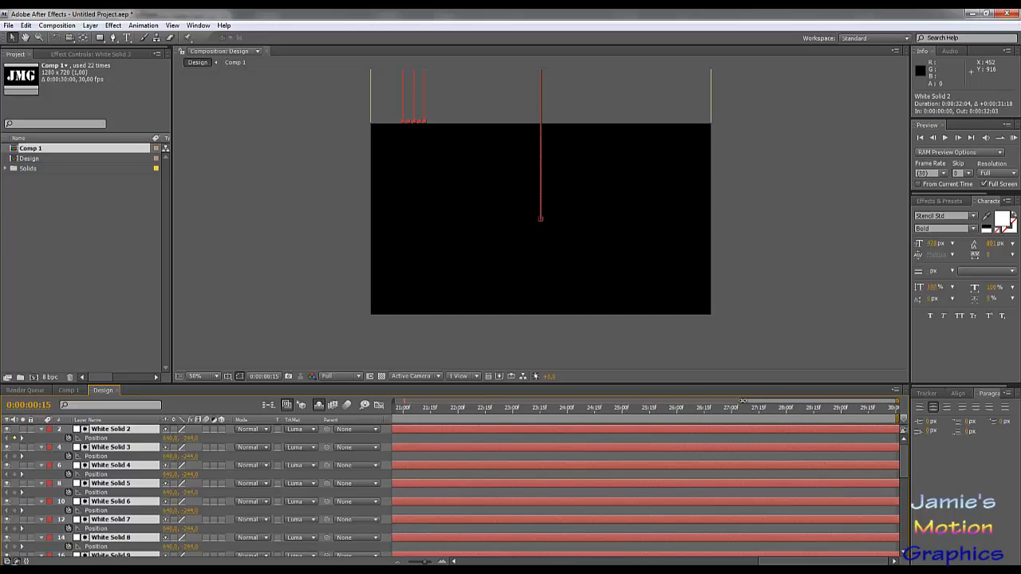
pyautogui.moveTo(743, 401); pyautogui.dragTo(665, 470)
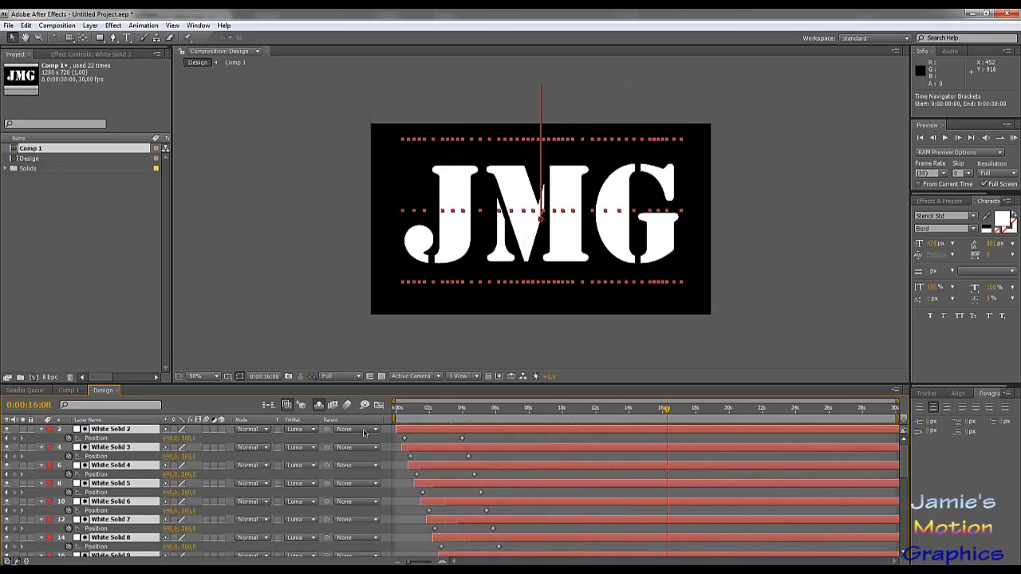
pyautogui.click(352, 326)
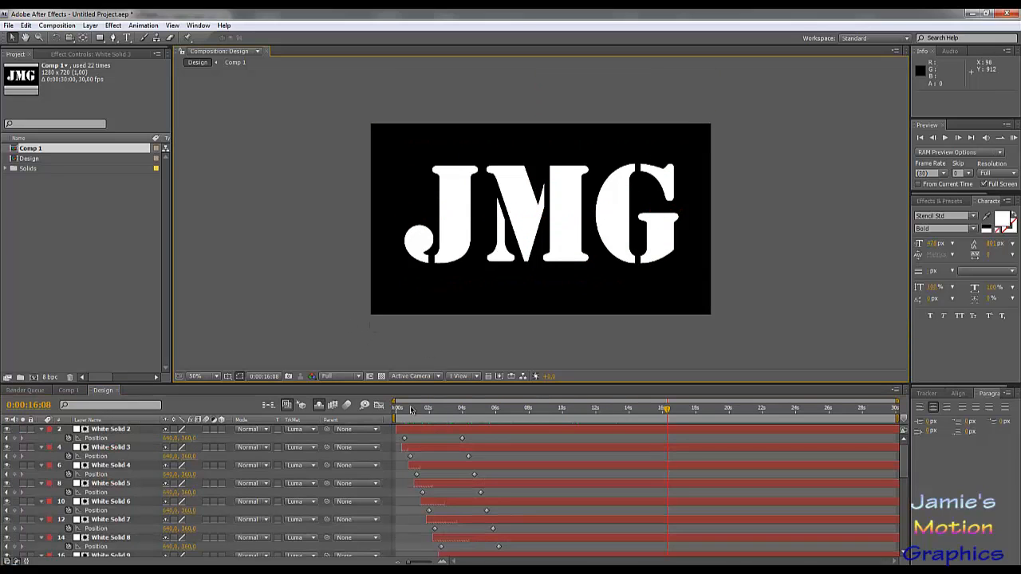
# Preview the staggered logo reveal from the start of the composition
pyautogui.moveTo(411, 410); pyautogui.dragTo(397, 408)
pyautogui.click(946, 138)
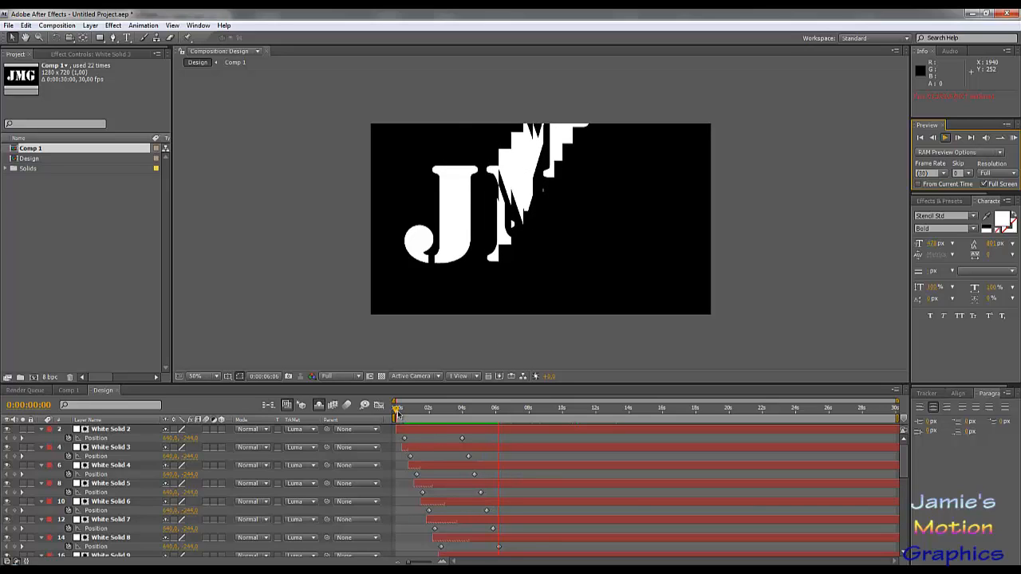
pyautogui.press('space')
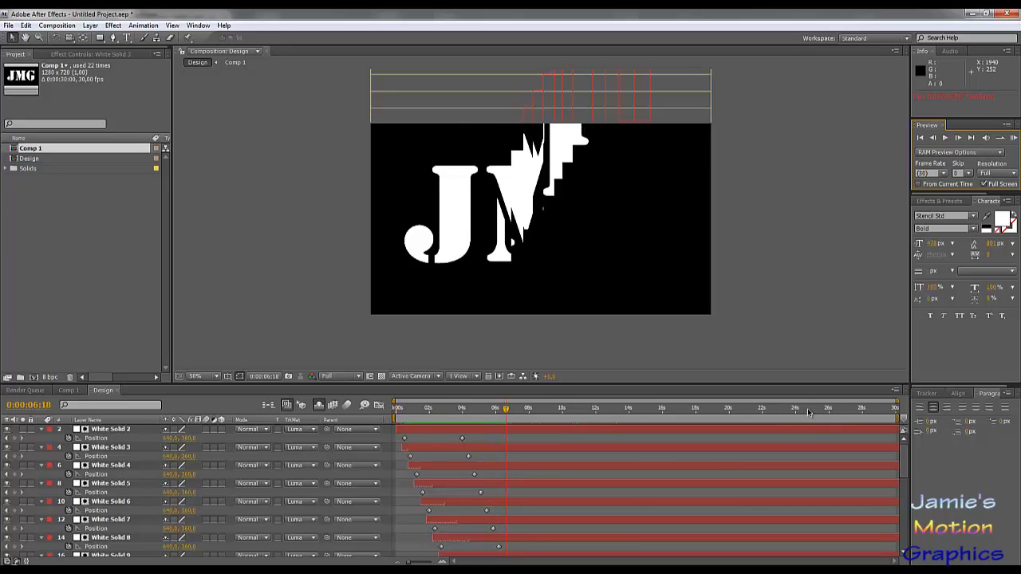
# Undo the layer extension, the layer sequencing and the trimming of the white solid layers
pyautogui.moveTo(799, 413); pyautogui.dragTo(427, 412)
pyautogui.hotkey('ctrl', 'z')
pyautogui.hotkey('ctrl', 'z')
pyautogui.hotkey('ctrl', 'z')
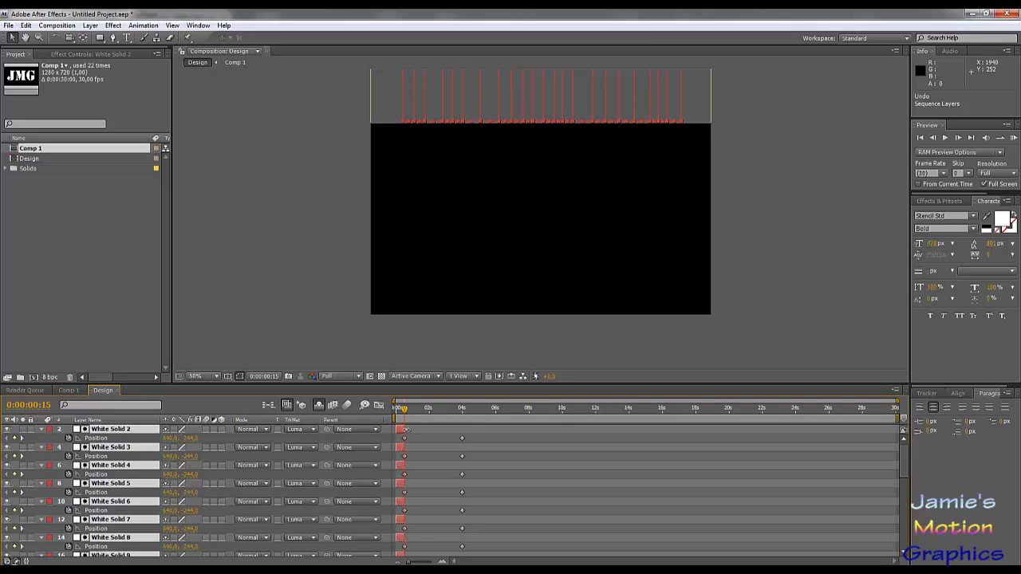
pyautogui.hotkey('ctrl', 'z')
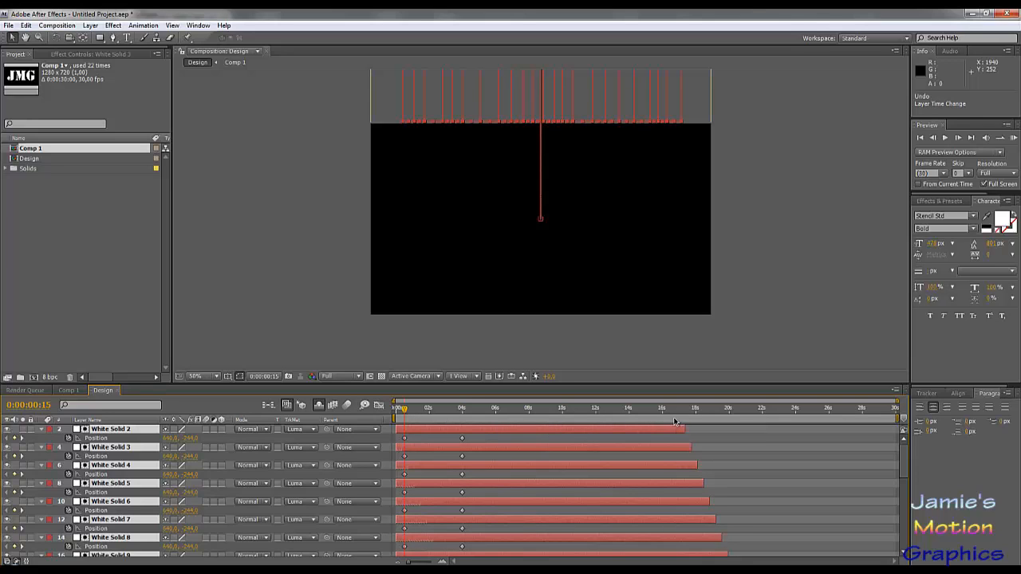
# Trim the ends of all selected white solid layers to 0:00:02:00
pyautogui.scroll(-5, 671, 425)
pyautogui.scroll(5, 670, 426)
pyautogui.moveTo(429, 414)
pyautogui.mouseDown()
pyautogui.moveTo(462, 417)
pyautogui.moveTo(429, 412)
pyautogui.mouseUp()
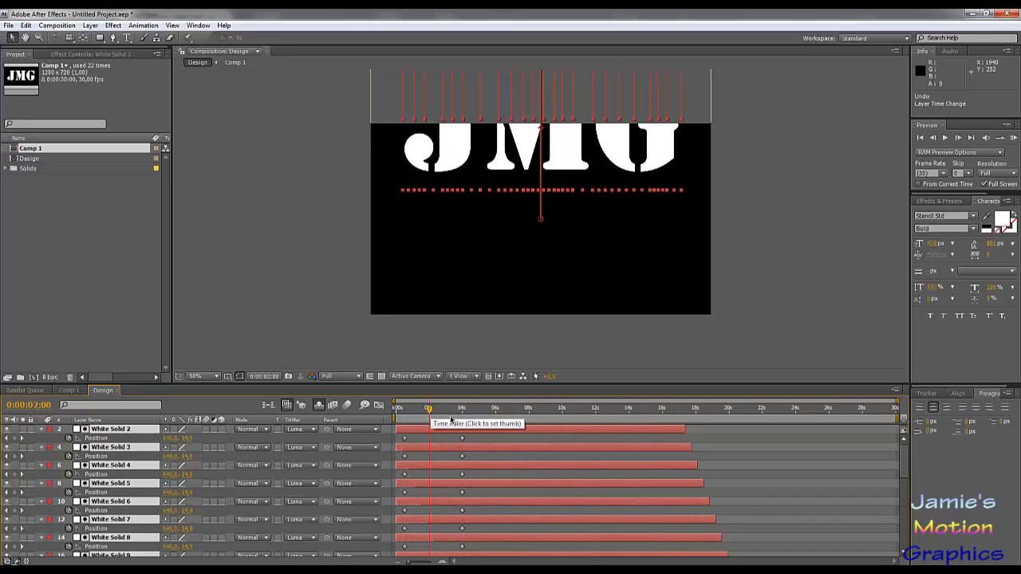
pyautogui.hotkey('alt', ']')
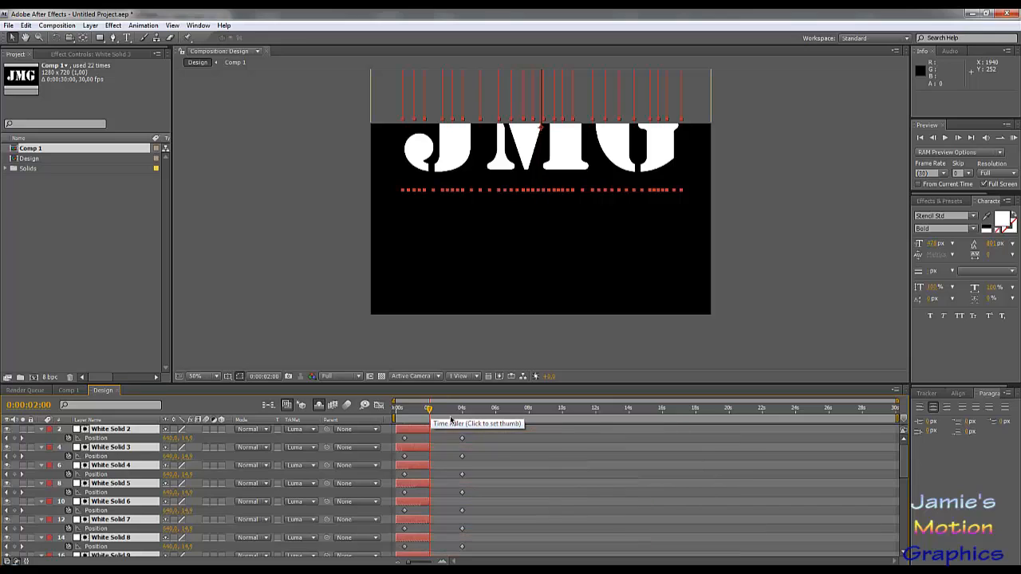
# Sequence the selected white solid layers with overlap and no transition, so each starts about one second after the previous one
pyautogui.rightClick(138, 433)
pyautogui.moveTo(221, 365)
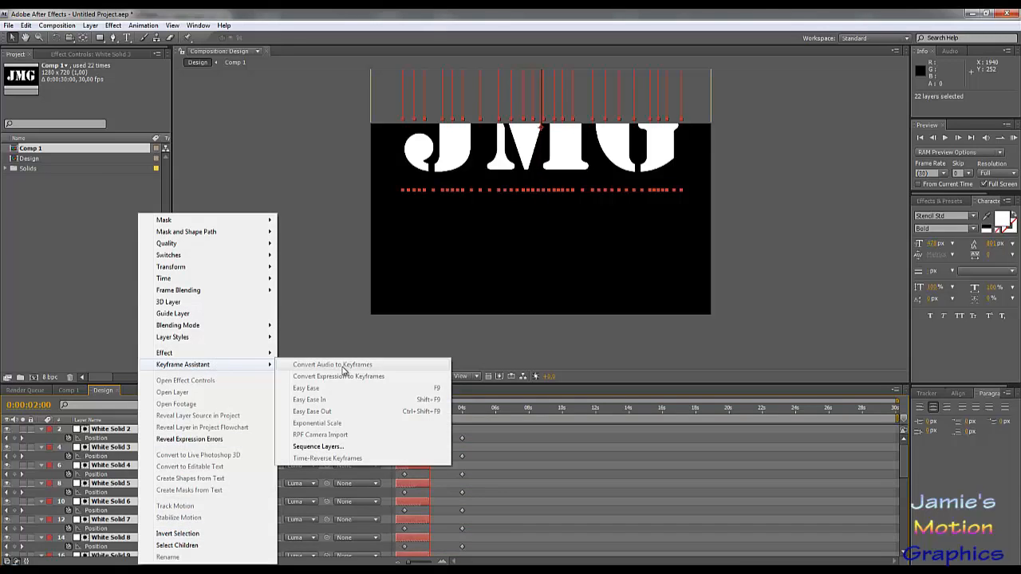
pyautogui.click(336, 447)
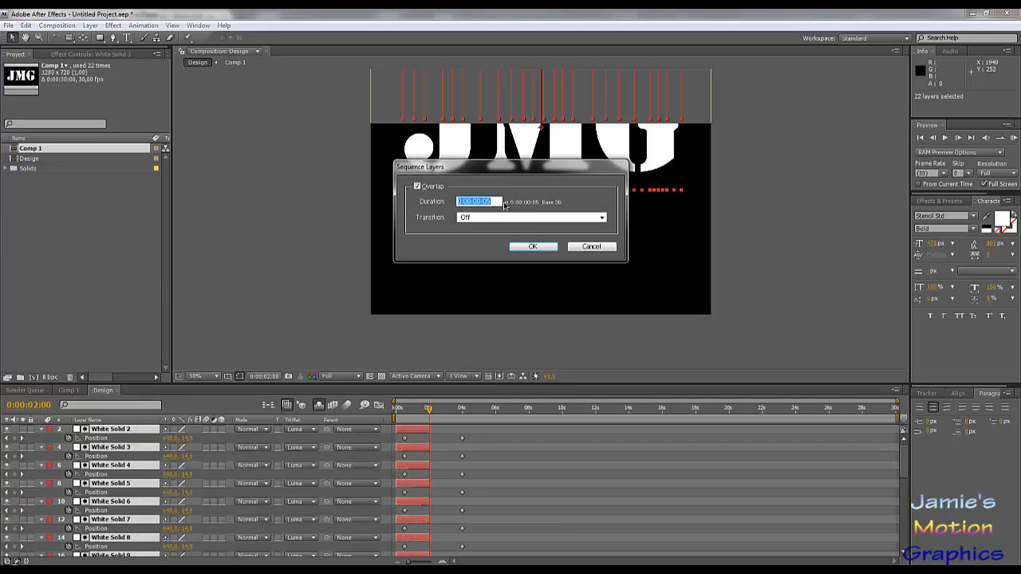
pyautogui.doubleClick(486, 202)
pyautogui.write('05')
pyautogui.doubleClick(486, 202)
pyautogui.click(545, 247)
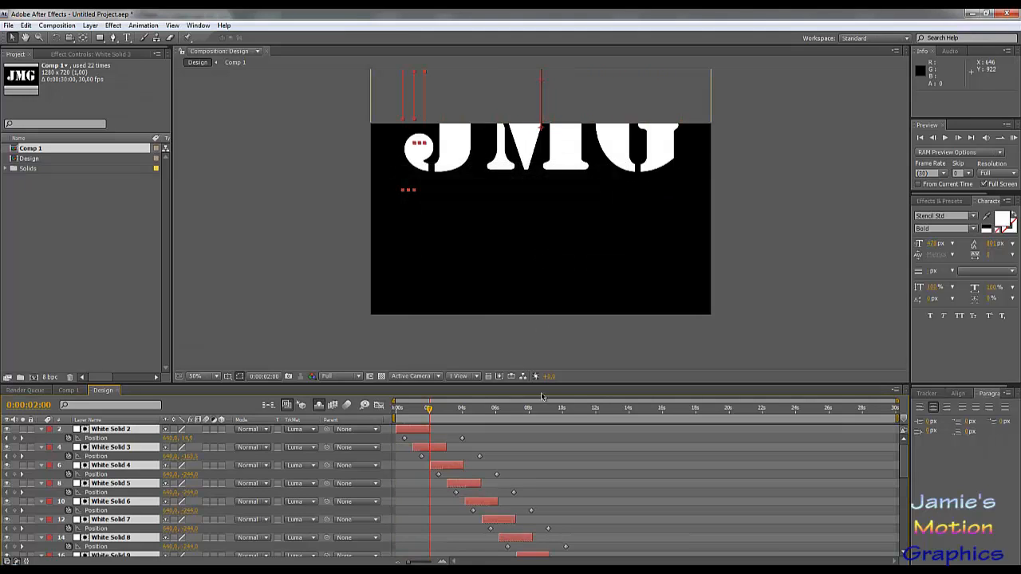
# Return to the first frame and extend the ends of all selected white solid layers, with White Solid 2 ending at about 0:00:28:11
pyautogui.moveTo(405, 412)
pyautogui.mouseDown()
pyautogui.moveTo(437, 423)
pyautogui.moveTo(390, 418)
pyautogui.mouseUp()
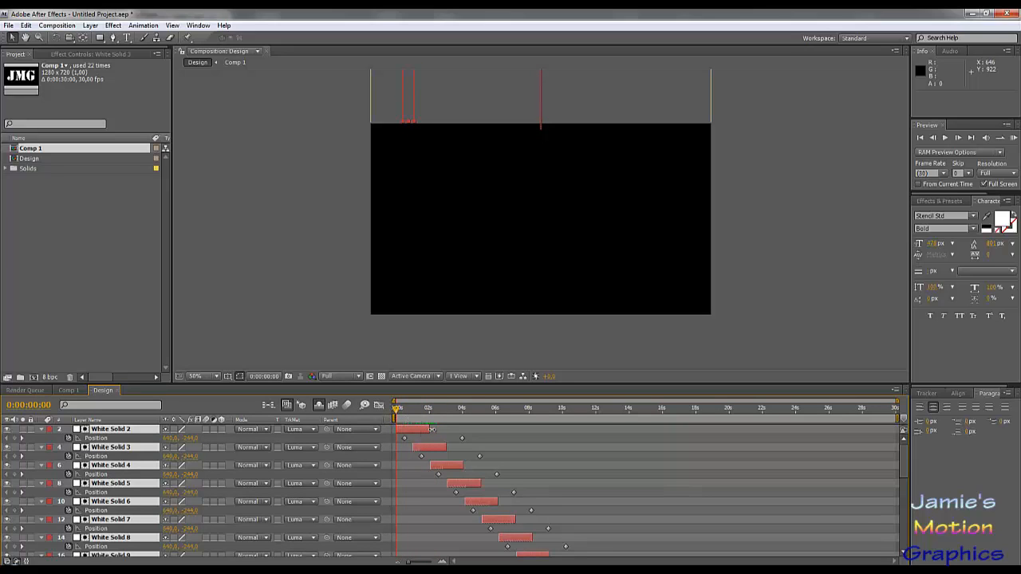
pyautogui.moveTo(500, 431); pyautogui.dragTo(868, 432)
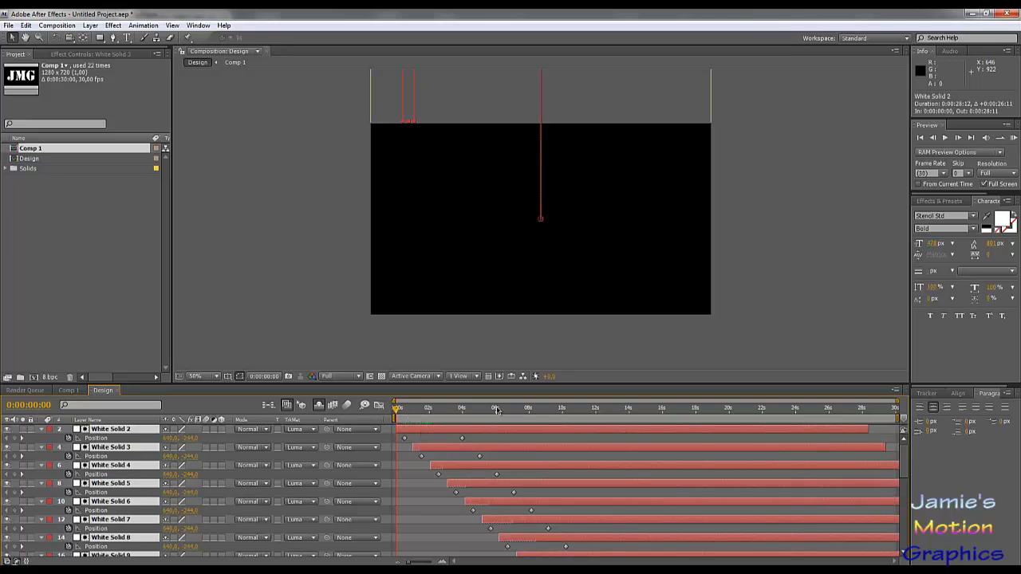
pyautogui.scroll(-3, 626, 438)
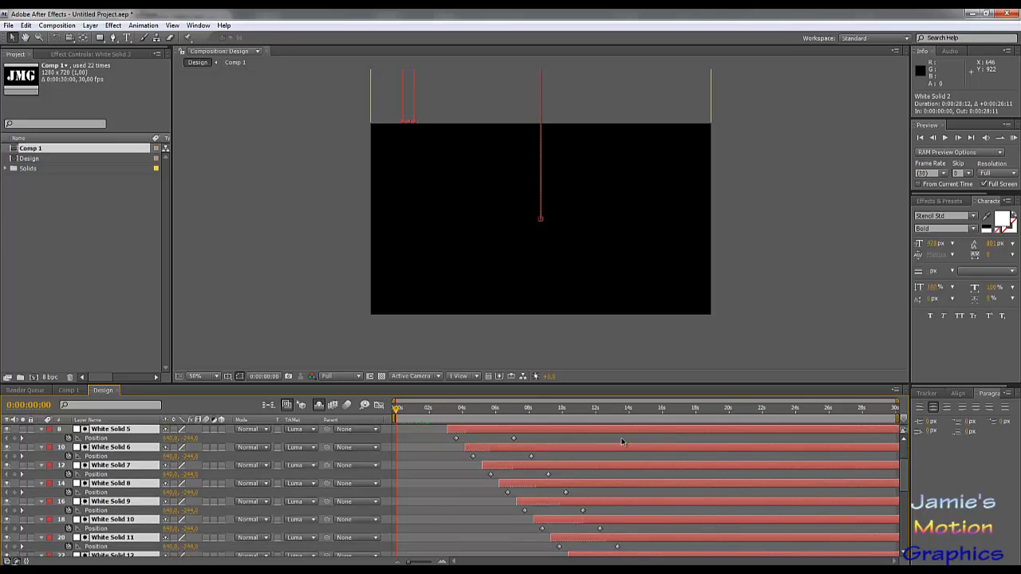
pyautogui.scroll(3, 625, 440)
# Set the viewer and RAM preview resolutions to Quarter and preview the staggered animation
pyautogui.click(946, 138)
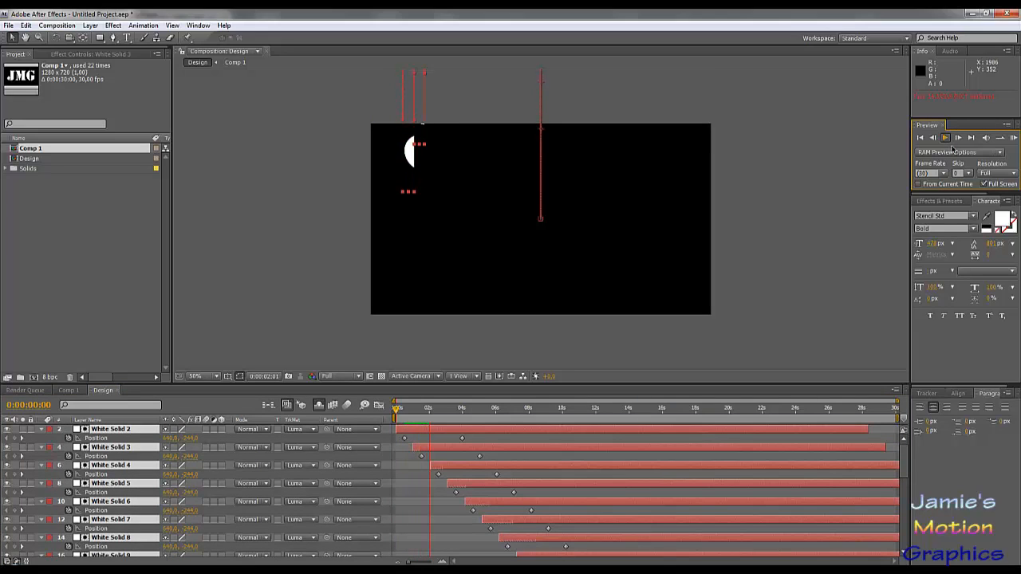
pyautogui.click(340, 376)
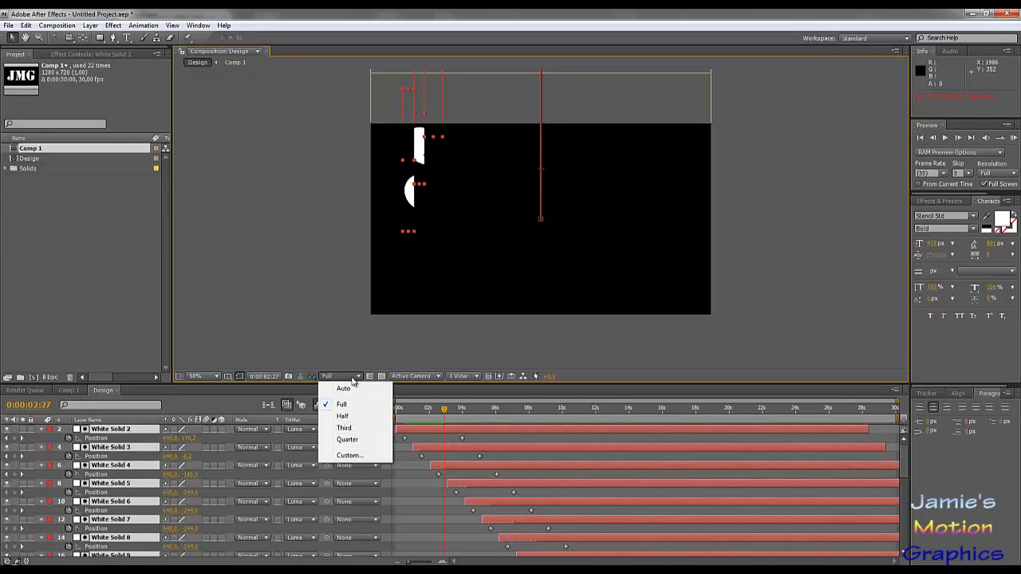
pyautogui.click(347, 440)
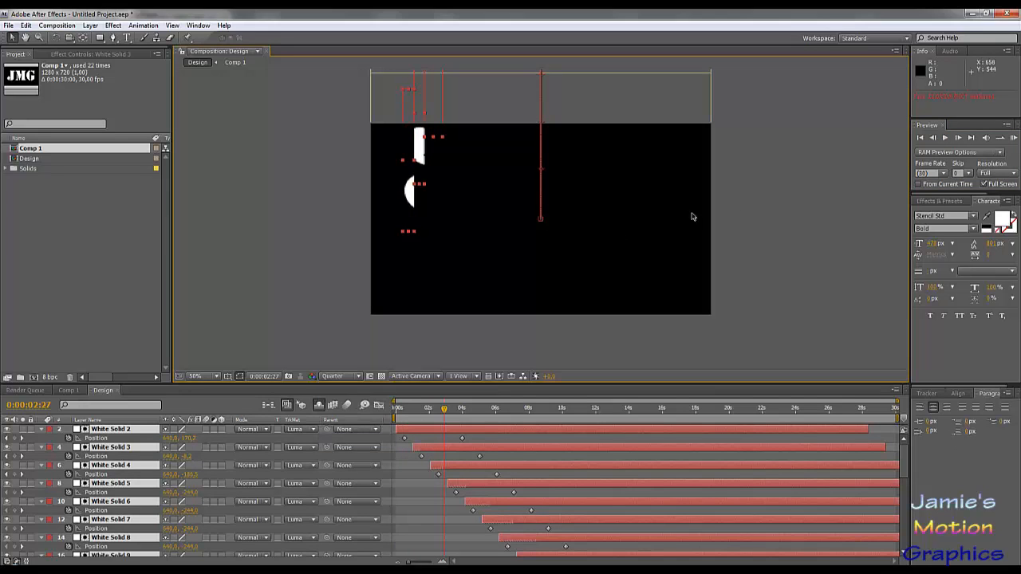
pyautogui.click(997, 173)
pyautogui.click(971, 239)
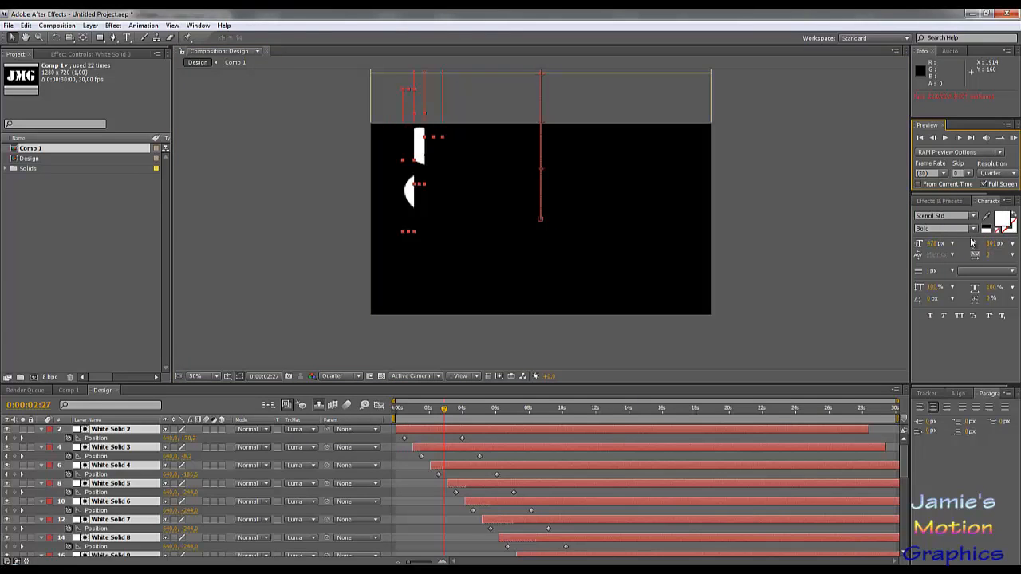
pyautogui.click(946, 138)
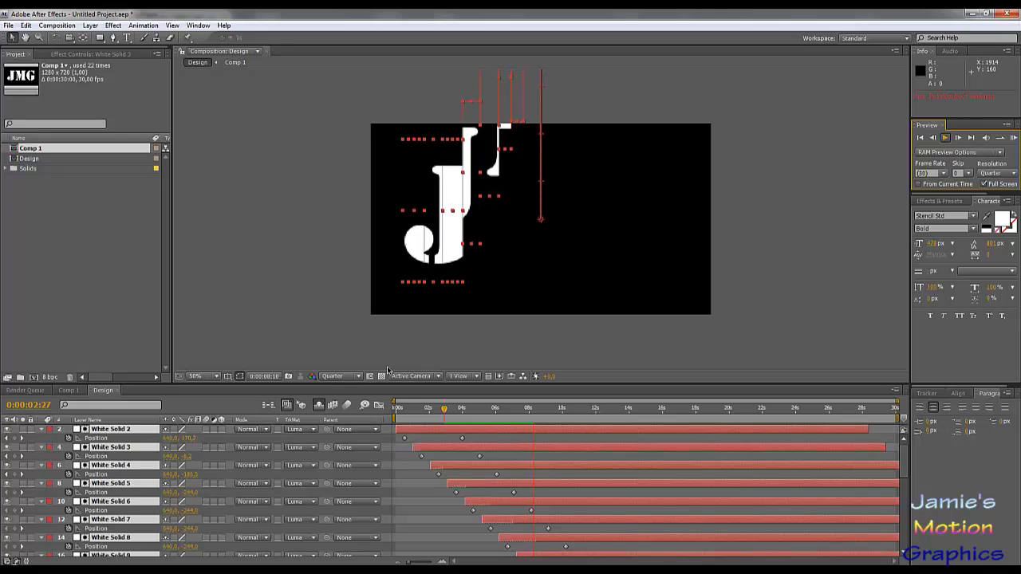
# Set the viewer resolution back to Full and scrub the timeline to 0:00:26:17 to check the assembled logo
pyautogui.click(342, 377)
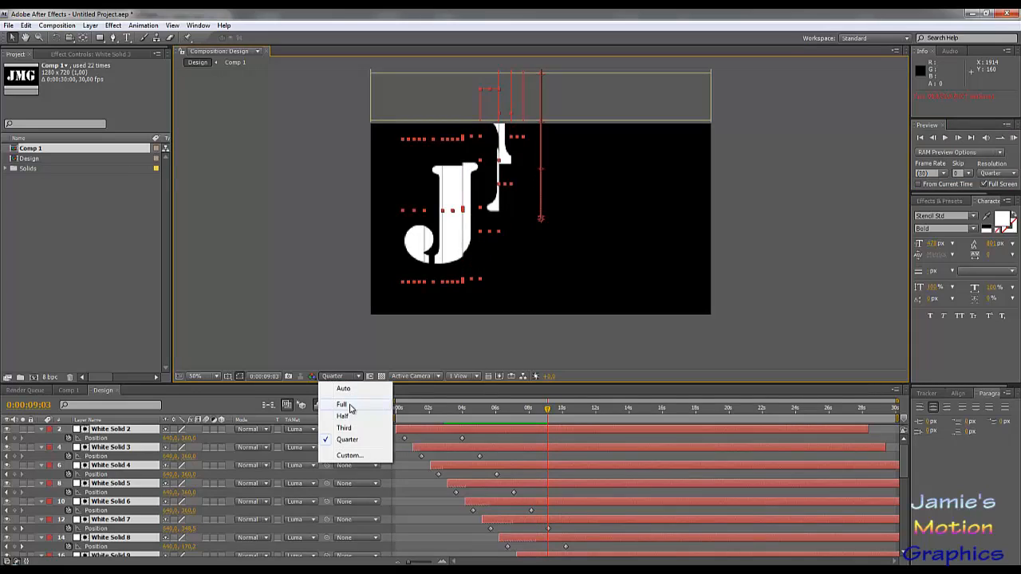
pyautogui.click(349, 404)
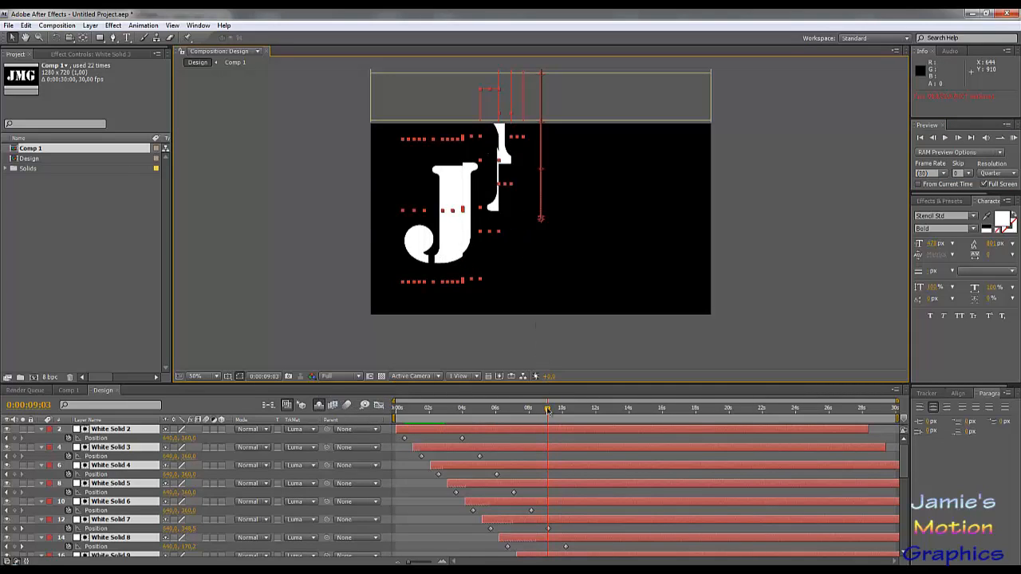
pyautogui.moveTo(547, 407); pyautogui.dragTo(775, 409)
pyautogui.moveTo(815, 441); pyautogui.dragTo(801, 462)
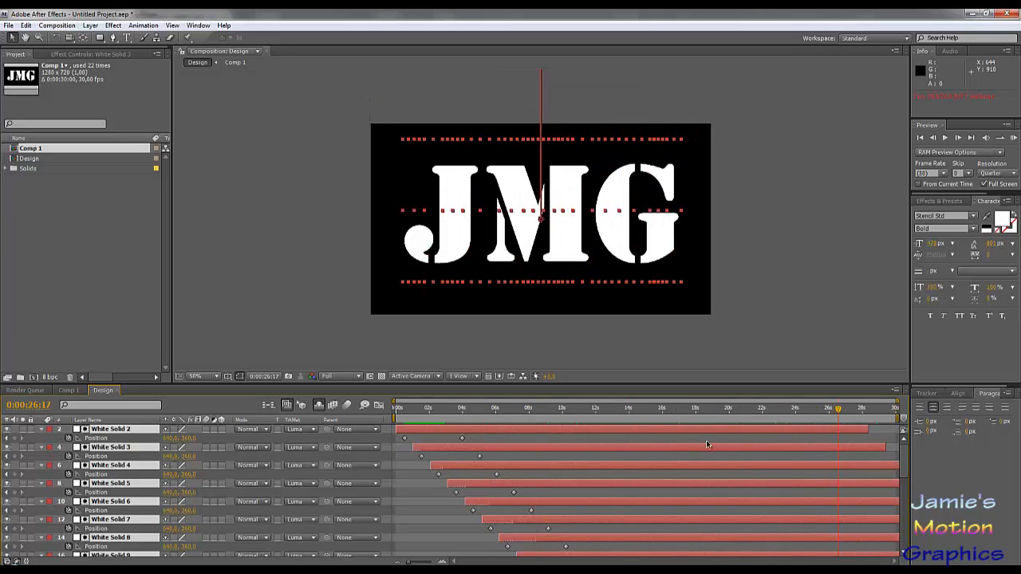
# Extend the end of White Solid 2 past the end of the composition and scrub the timeline to check the other white solids
pyautogui.moveTo(868, 429); pyautogui.dragTo(1003, 433)
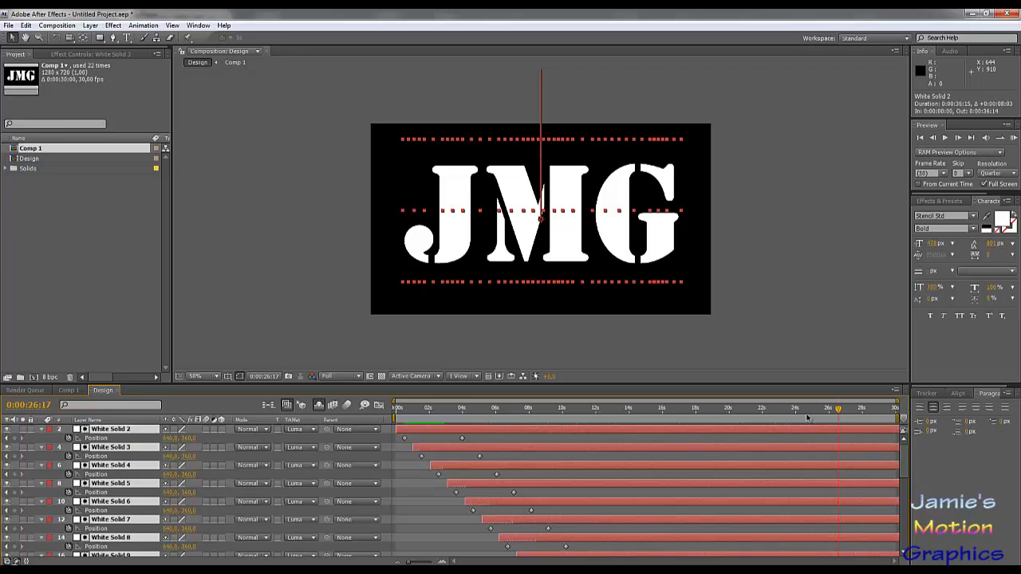
pyautogui.moveTo(807, 417); pyautogui.dragTo(904, 433)
pyautogui.scroll(-10, 660, 430)
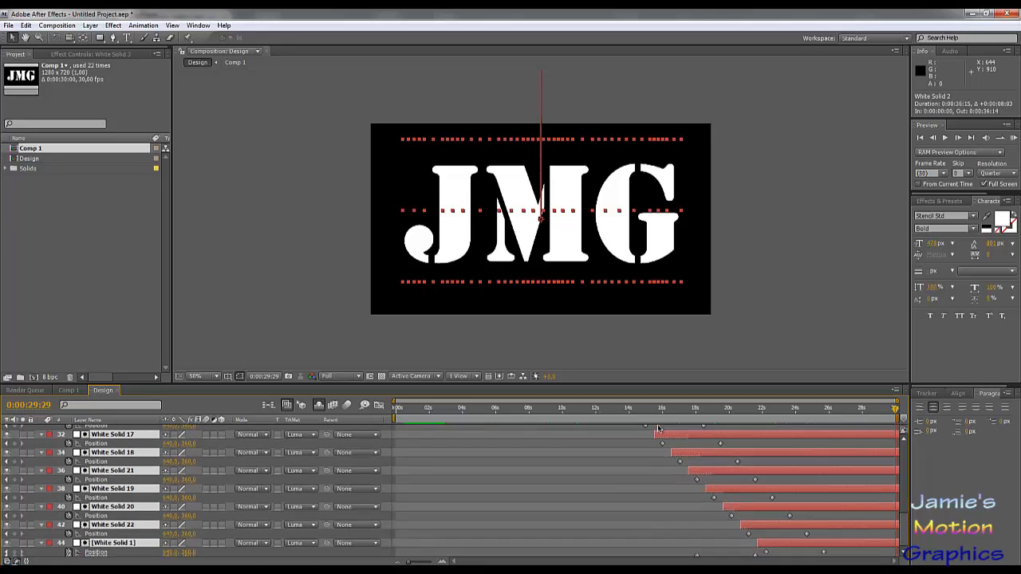
pyautogui.moveTo(783, 412); pyautogui.dragTo(830, 424)
# Create a new composition named Final Design, keeping the 1280 x 720 size and 30-second duration
pyautogui.click(92, 25)
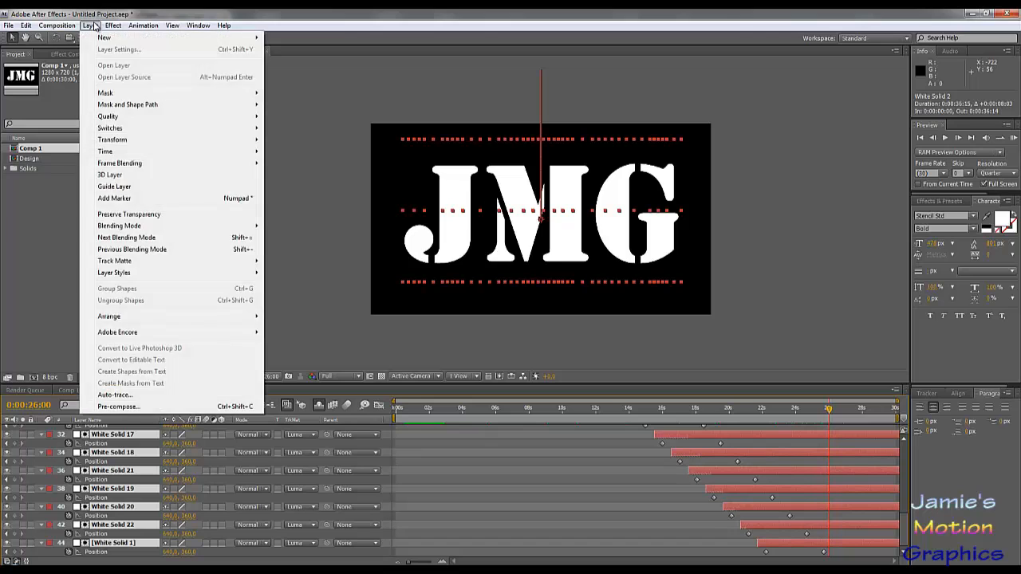
pyautogui.moveTo(57, 25)
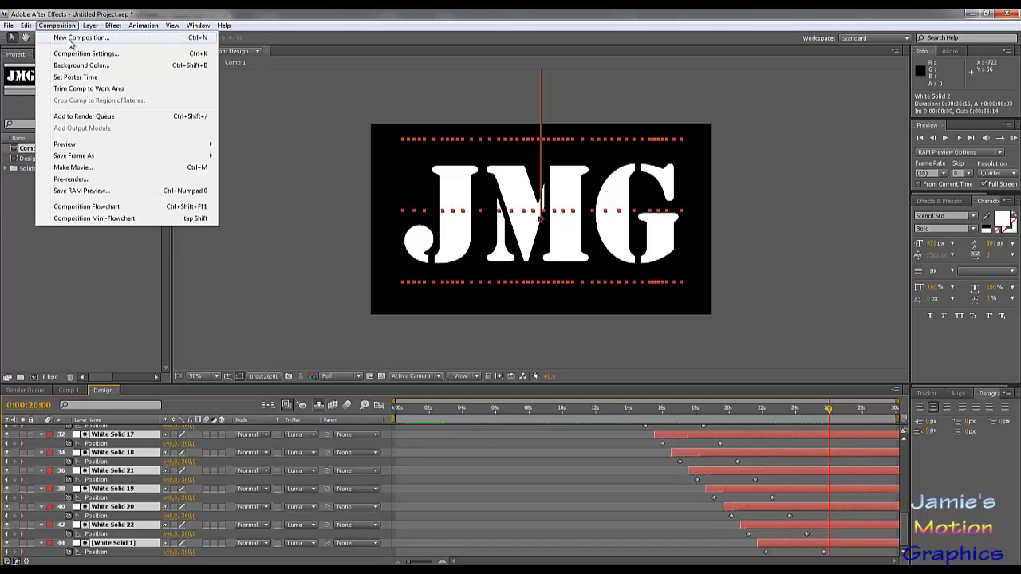
pyautogui.click(76, 38)
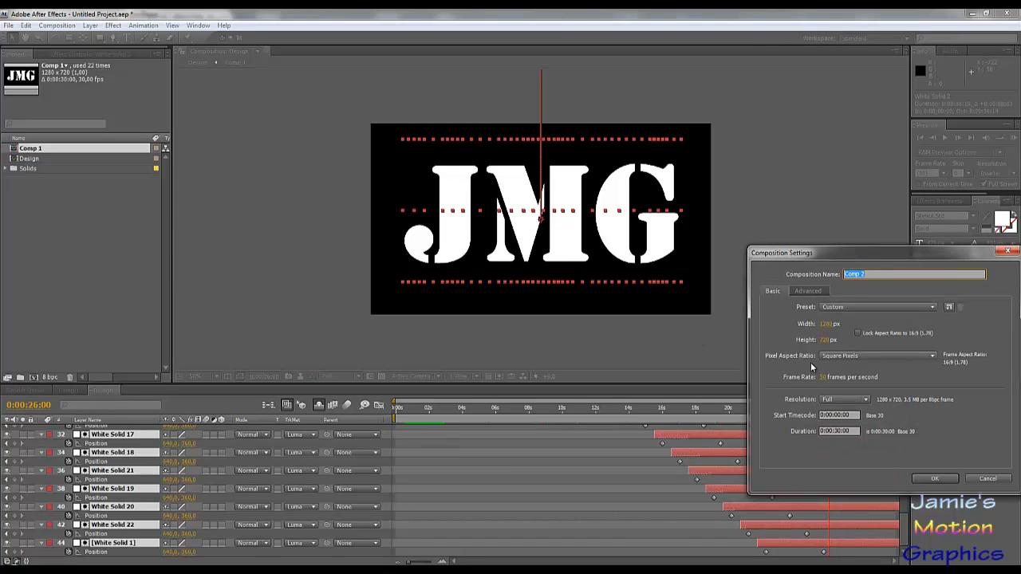
pyautogui.write('Final Design')
pyautogui.press('Return')
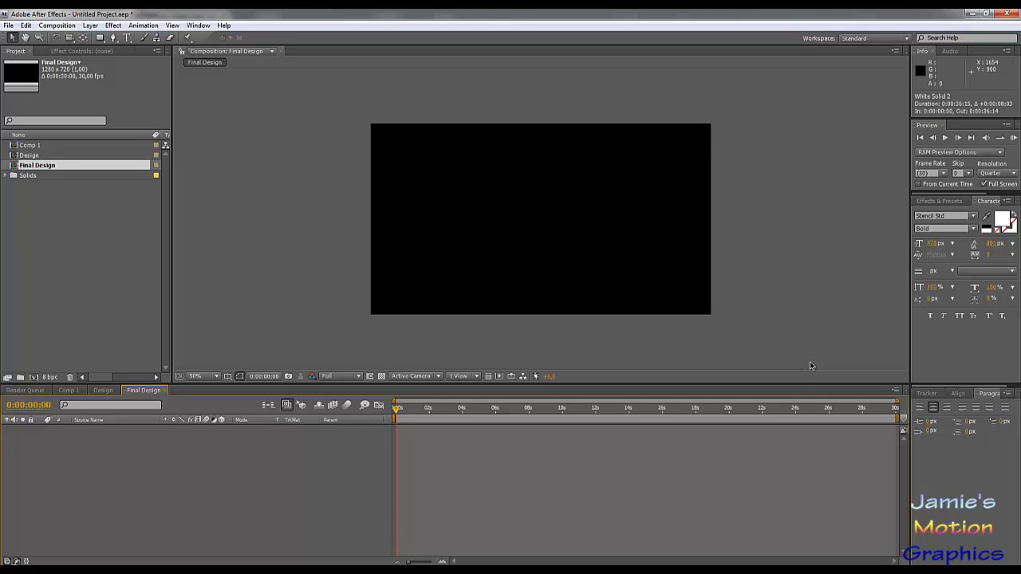
# Add a white full-frame solid layer to the Final Design composition
pyautogui.click(90, 25)
pyautogui.moveTo(104, 37)
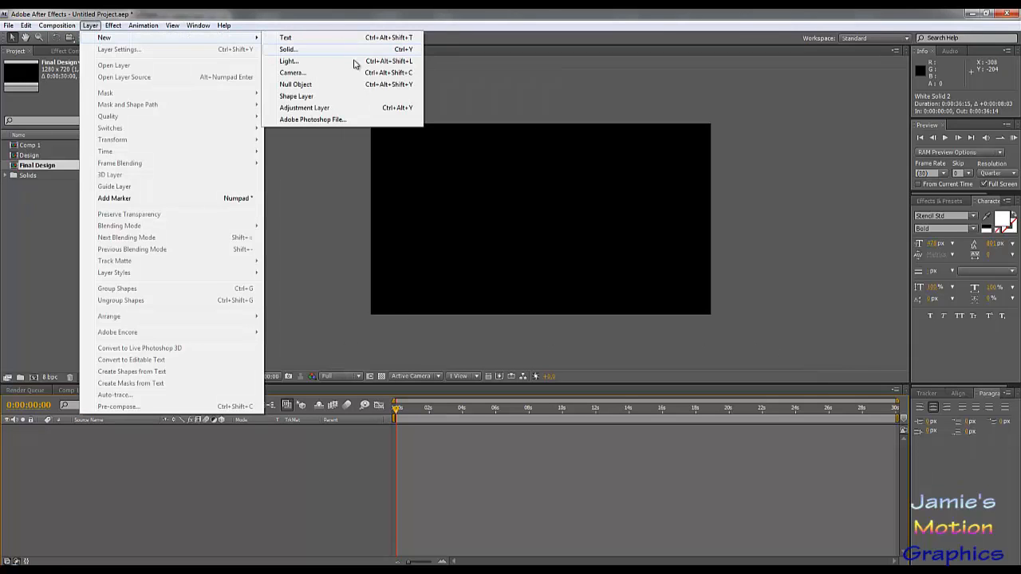
pyautogui.click(289, 48)
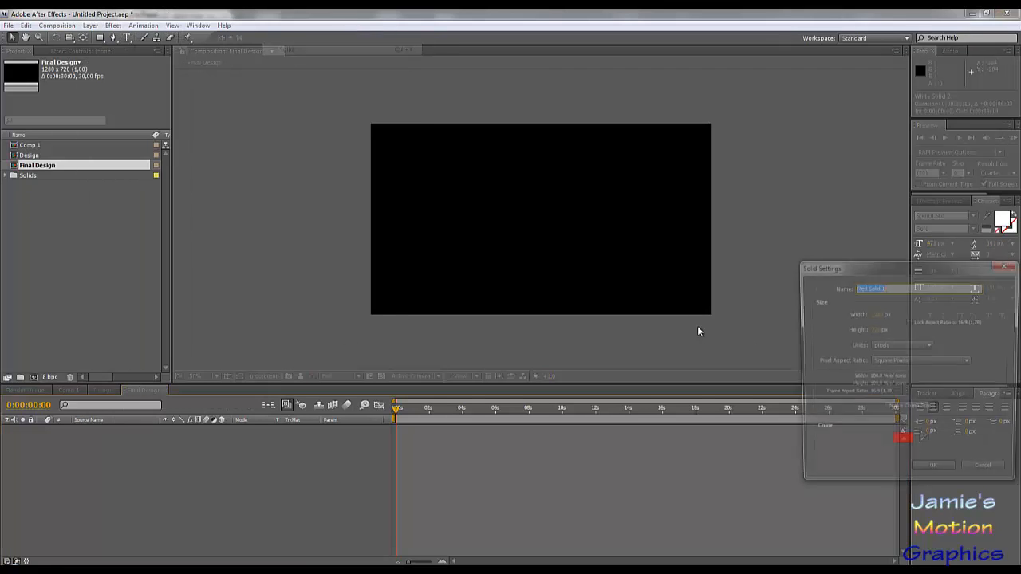
pyautogui.click(902, 443)
pyautogui.moveTo(294, 397); pyautogui.dragTo(254, 330)
pyautogui.click(487, 332)
pyautogui.click(933, 474)
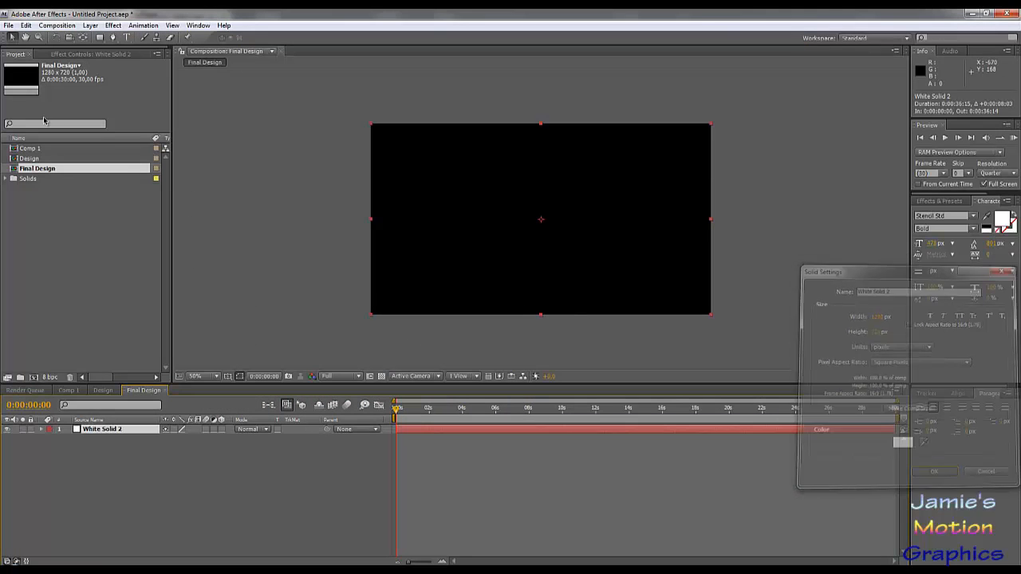
# Apply the 4-Color Gradient effect to the white solid
pyautogui.click(89, 25)
pyautogui.moveTo(113, 24)
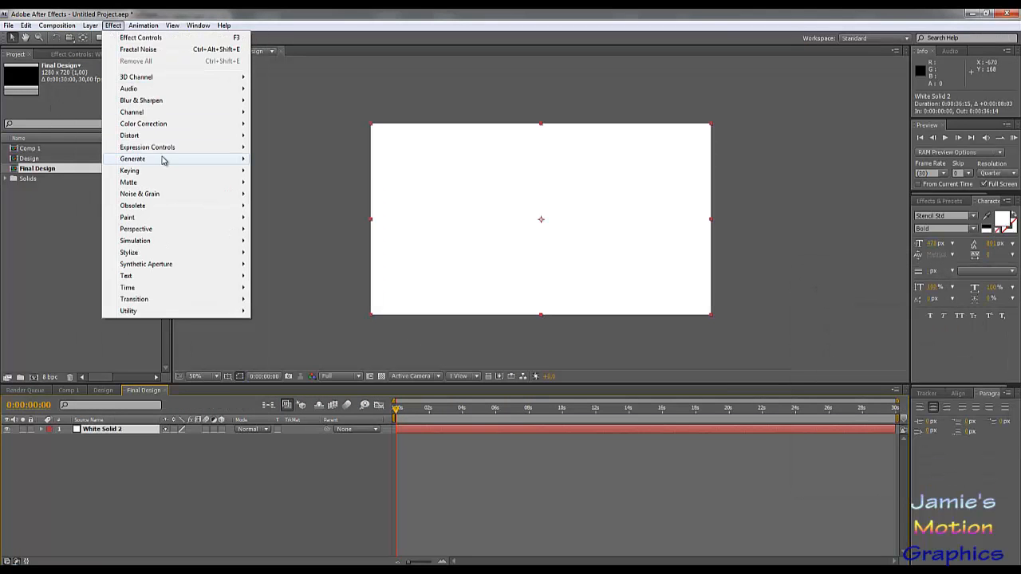
pyautogui.moveTo(182, 160)
pyautogui.click(280, 159)
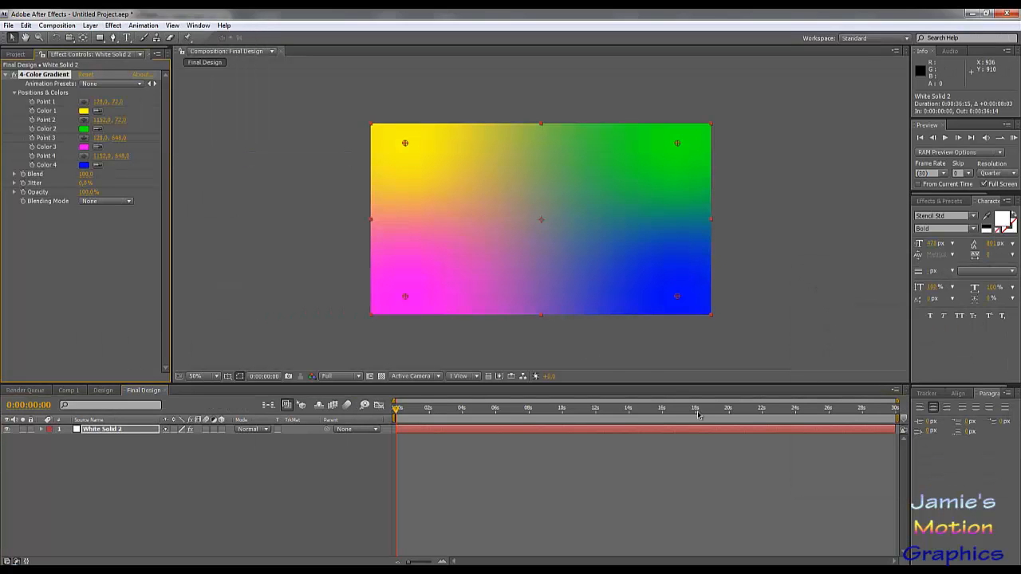
# Set the gradient's Color 1 to light grey A1A1A1 and Color 2 to mid grey 737373
pyautogui.click(83, 110)
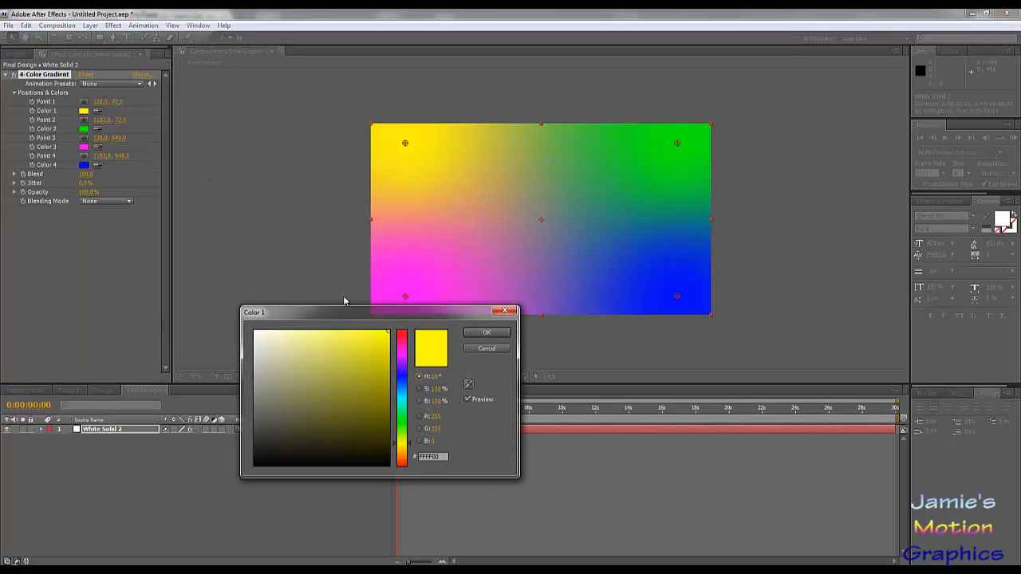
pyautogui.moveTo(367, 351); pyautogui.dragTo(114, 380)
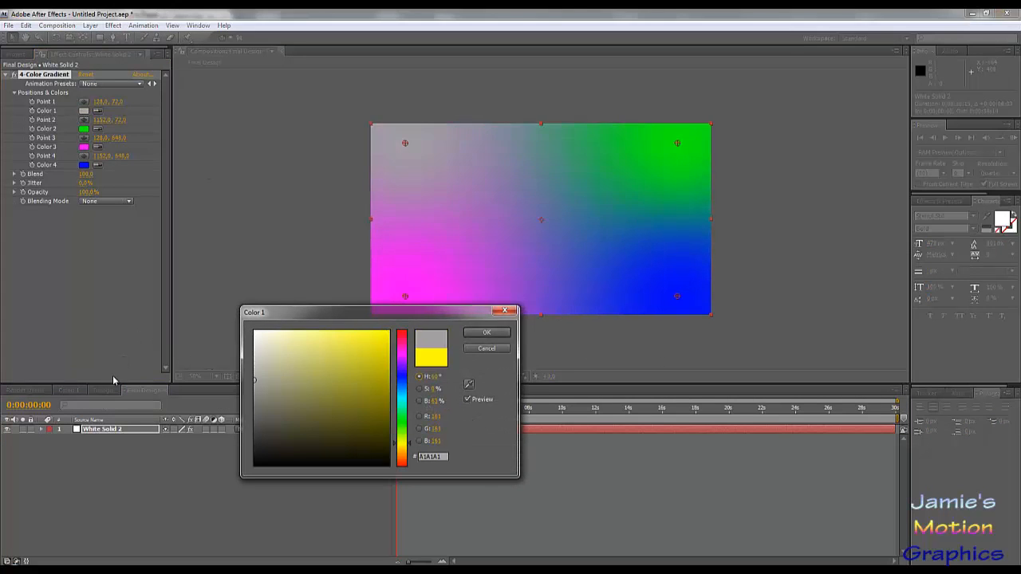
pyautogui.click(484, 332)
pyautogui.click(83, 128)
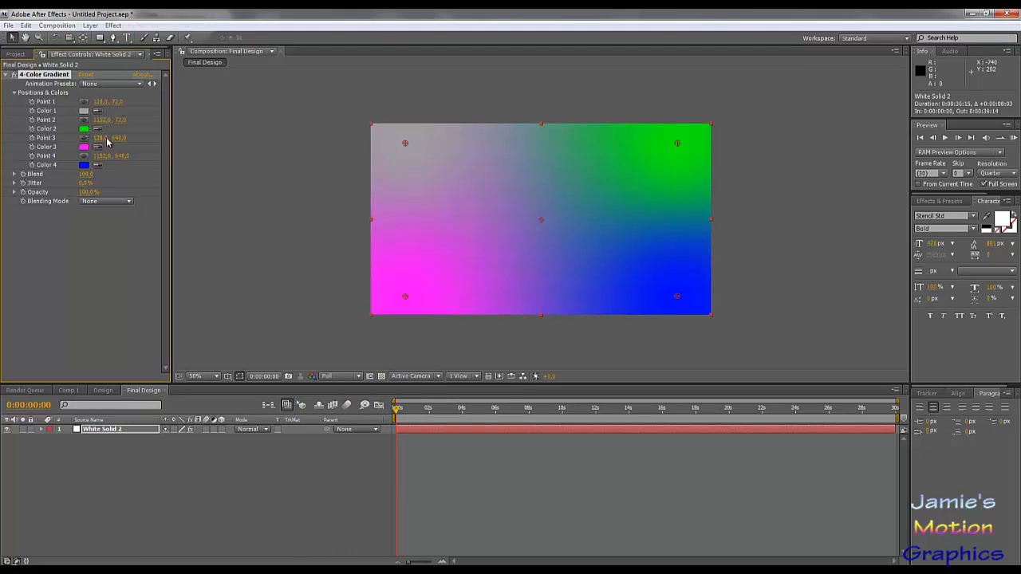
pyautogui.moveTo(346, 380); pyautogui.dragTo(258, 391)
pyautogui.click(486, 332)
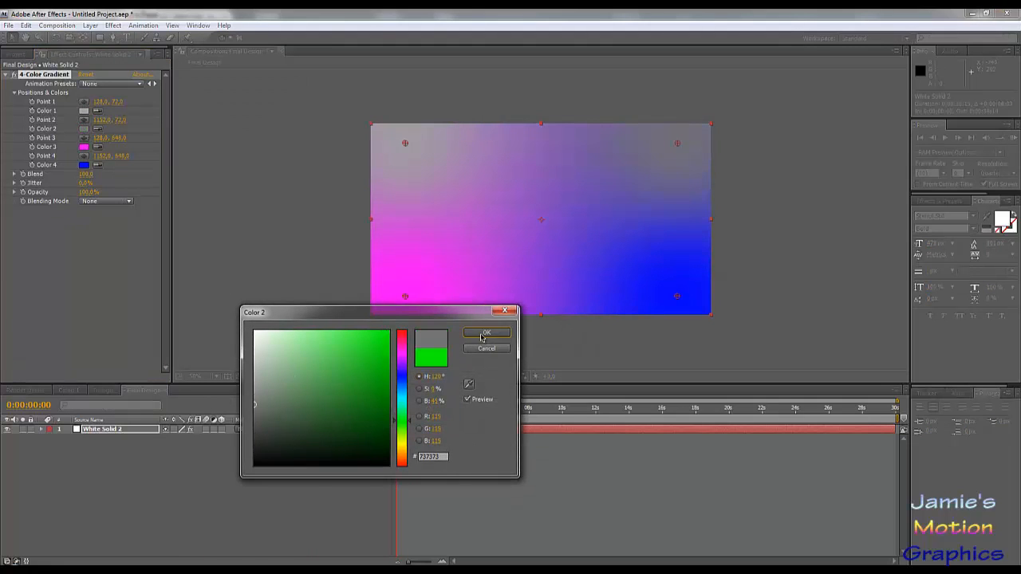
# Set the gradient's Color 3 and Color 4 to dark grey
pyautogui.click(83, 146)
pyautogui.moveTo(287, 344); pyautogui.dragTo(234, 445)
pyautogui.click(487, 332)
pyautogui.click(83, 164)
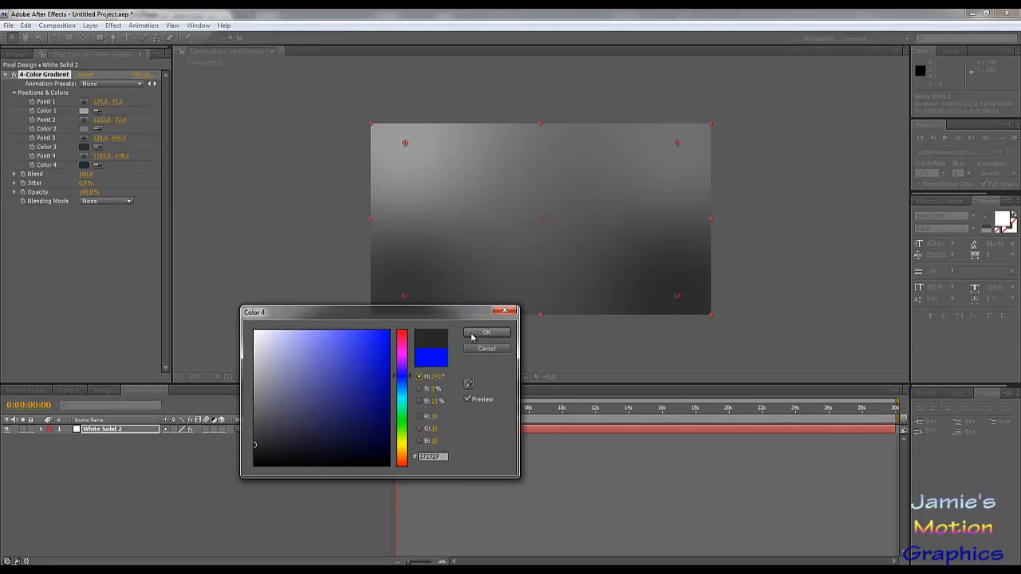
pyautogui.moveTo(293, 392); pyautogui.dragTo(247, 407)
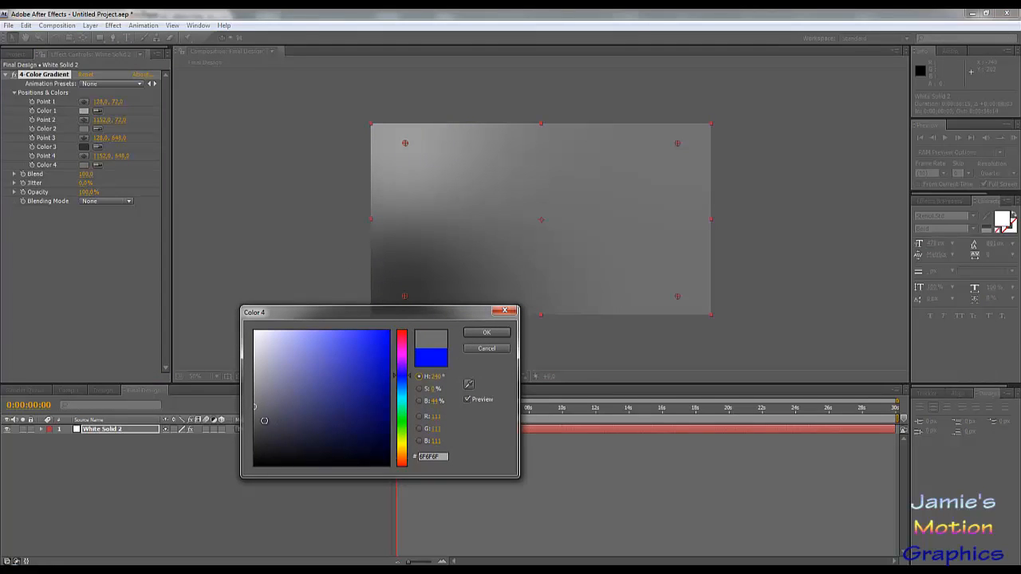
pyautogui.click(264, 420)
pyautogui.click(486, 332)
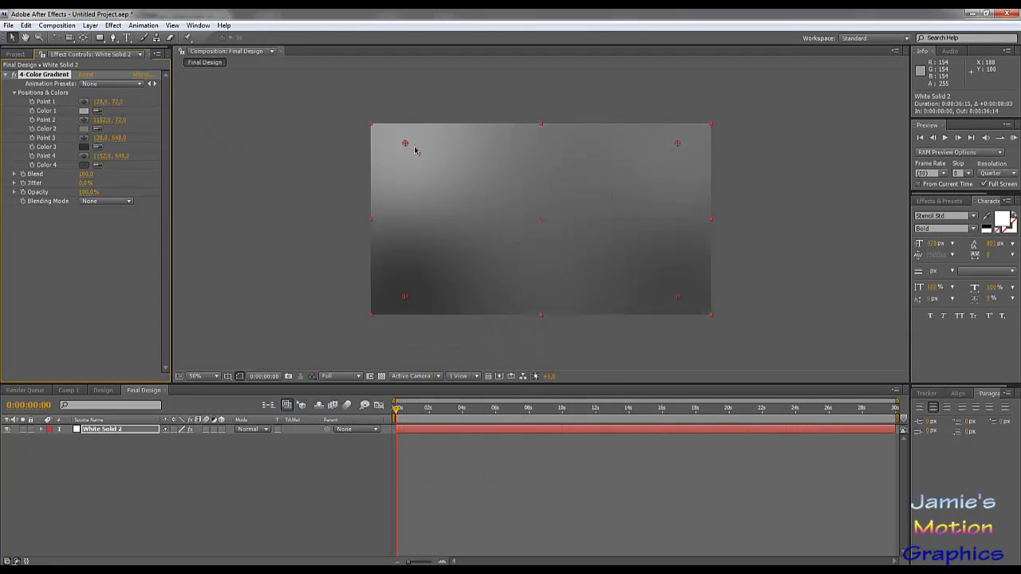
# Move the gradient points to about 644, 88 for Point 1, 670, 580 for Point 2, 30, 436 for Point 3 and 1236, 484 for Point 4
pyautogui.moveTo(406, 145); pyautogui.dragTo(545, 152)
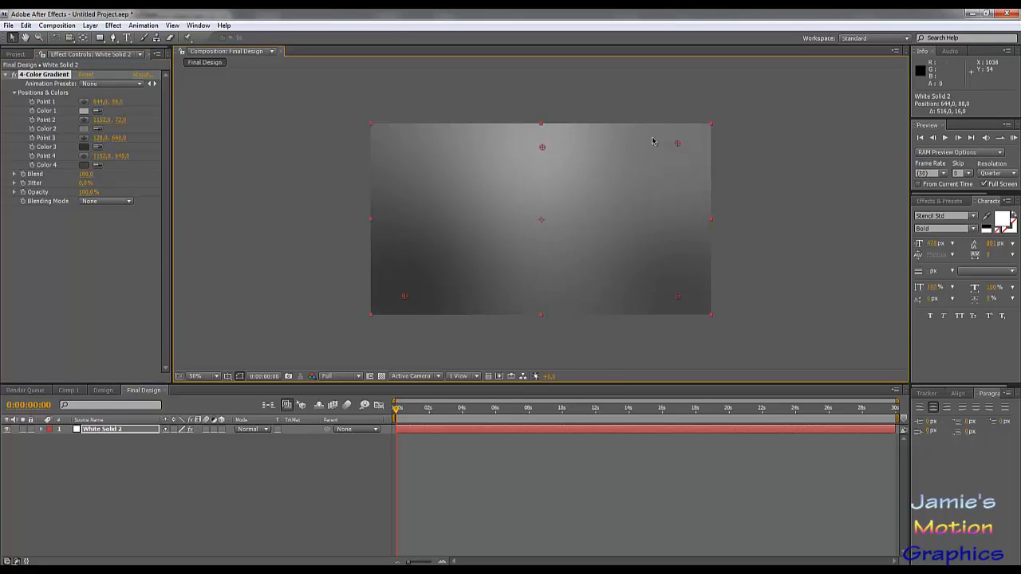
pyautogui.moveTo(677, 143); pyautogui.dragTo(550, 279)
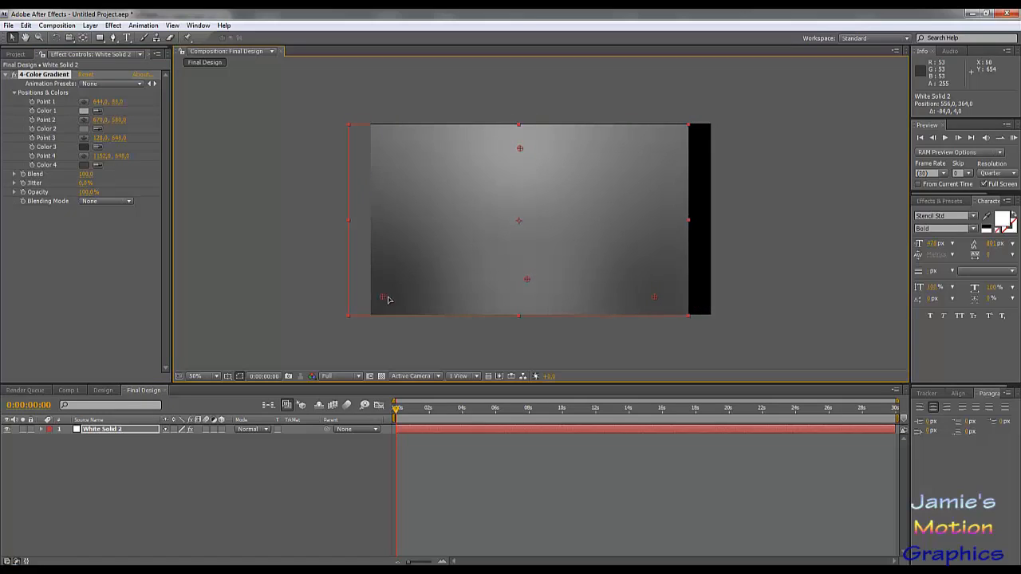
pyautogui.hotkey('ctrl', 'z')
pyautogui.moveTo(404, 297)
pyautogui.mouseDown()
pyautogui.moveTo(391, 247)
pyautogui.moveTo(376, 244)
pyautogui.mouseUp()
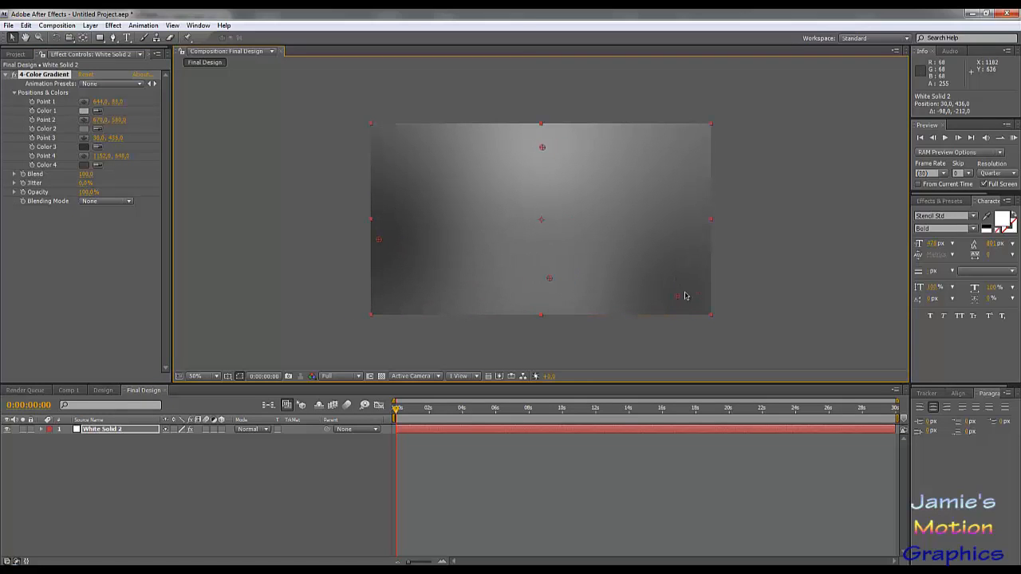
pyautogui.moveTo(677, 299); pyautogui.dragTo(695, 254)
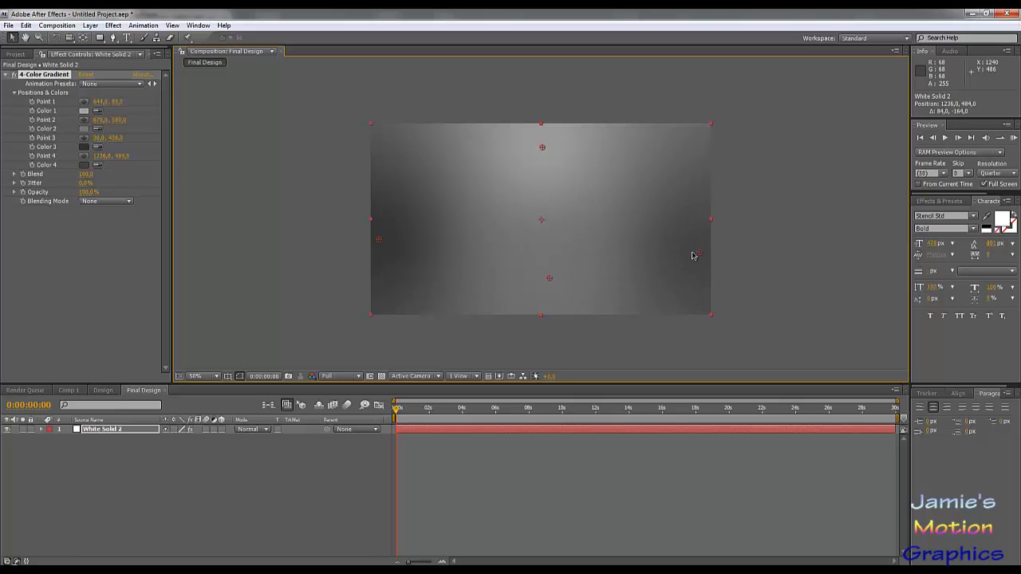
# Move gradient Point 3 to about 538, 474 and Point 2 near the frame's lower-left corner, and set the gradient opacity to 39%
pyautogui.moveTo(379, 240); pyautogui.dragTo(496, 258)
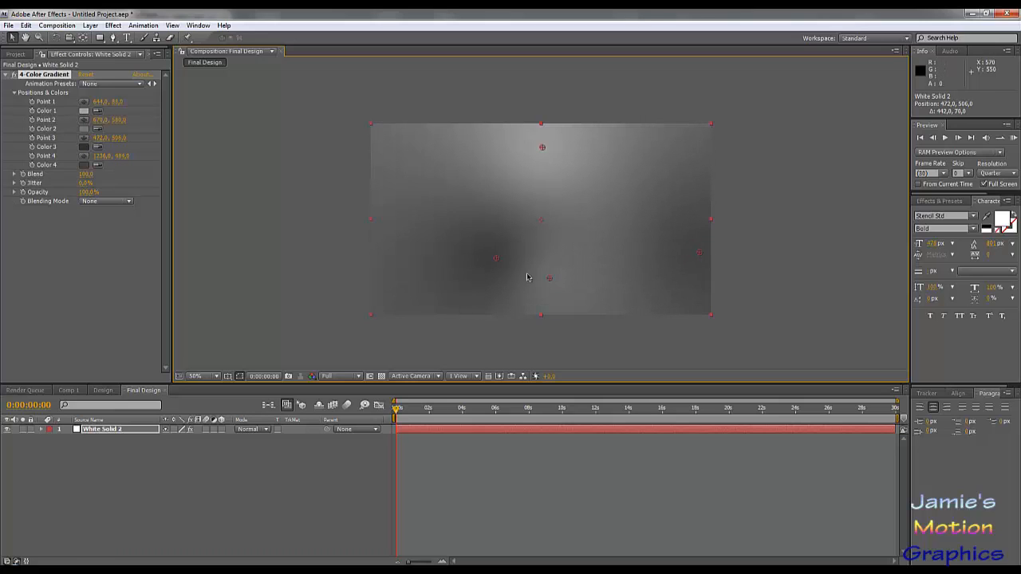
pyautogui.moveTo(549, 278); pyautogui.dragTo(545, 278)
pyautogui.moveTo(458, 277); pyautogui.dragTo(391, 282)
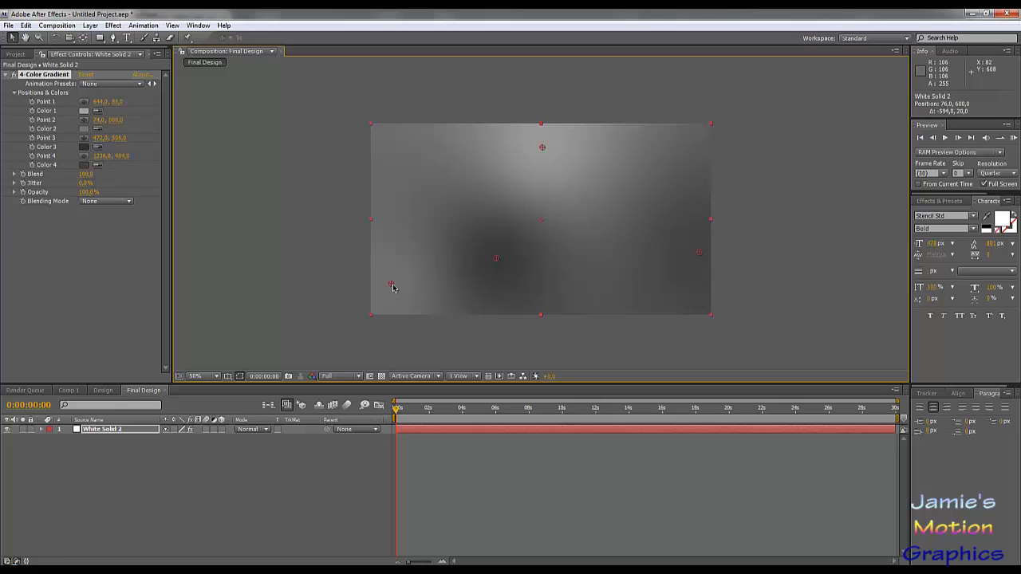
pyautogui.moveTo(495, 263)
pyautogui.mouseDown()
pyautogui.moveTo(528, 252)
pyautogui.moveTo(514, 253)
pyautogui.mouseUp()
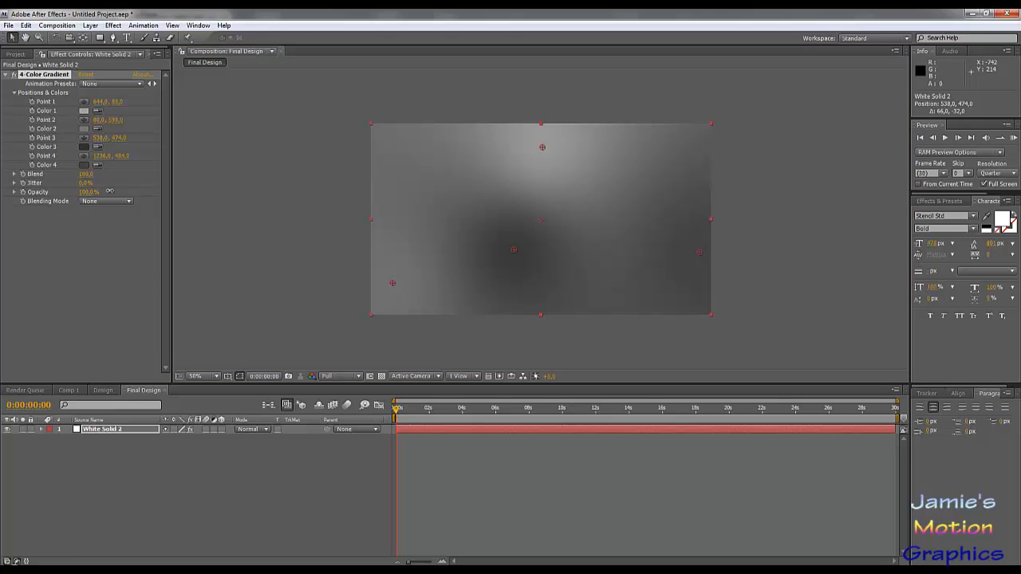
pyautogui.moveTo(89, 192); pyautogui.dragTo(91, 197)
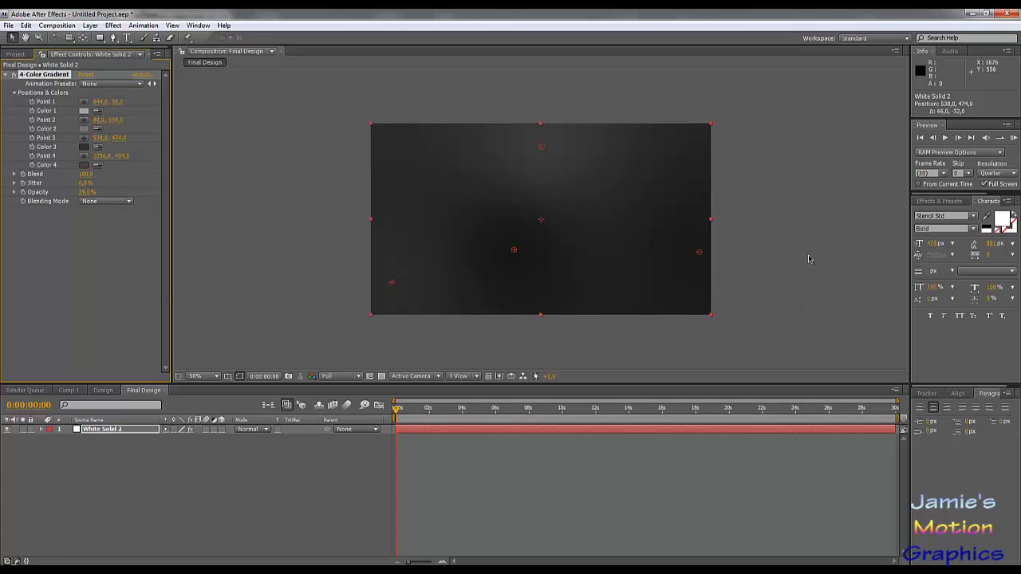
pyautogui.click(125, 454)
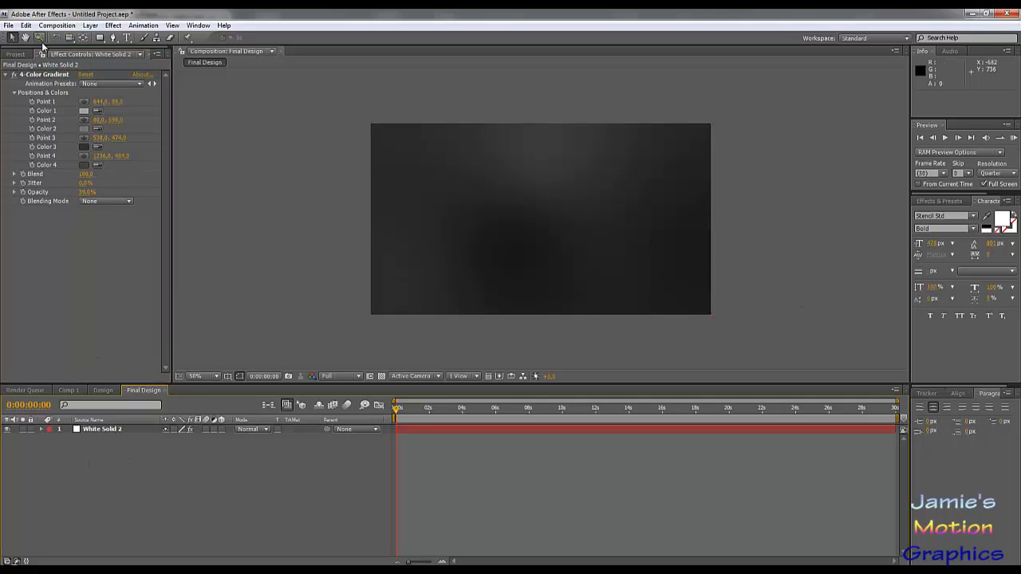
# Add the Design composition as a layer above the gradient solid, scrub through the animation, and return to the first frame
pyautogui.click(16, 53)
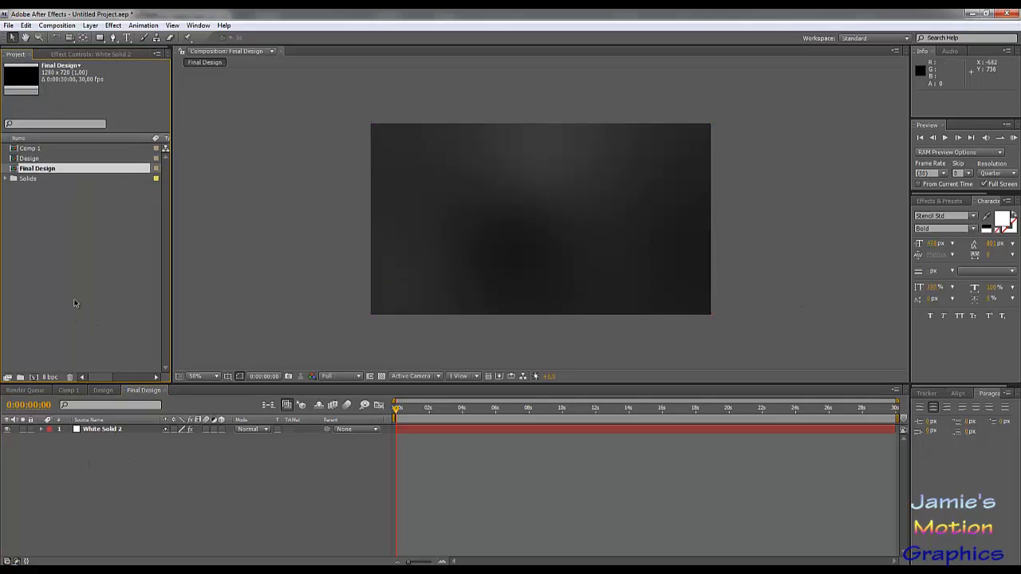
pyautogui.click(32, 159)
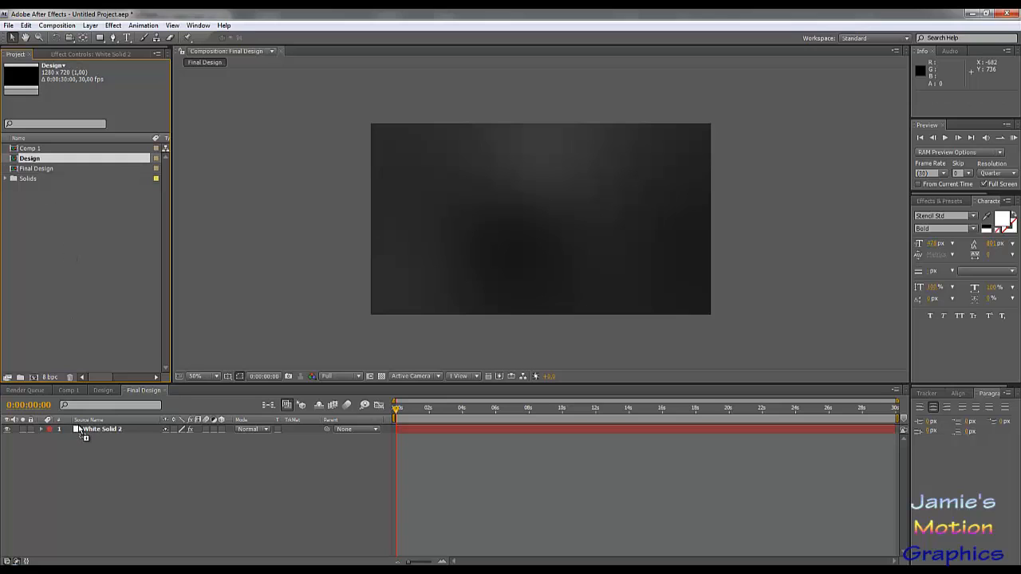
pyautogui.moveTo(78, 429); pyautogui.dragTo(78, 431)
pyautogui.moveTo(397, 414); pyautogui.dragTo(749, 413)
pyautogui.press('Home')
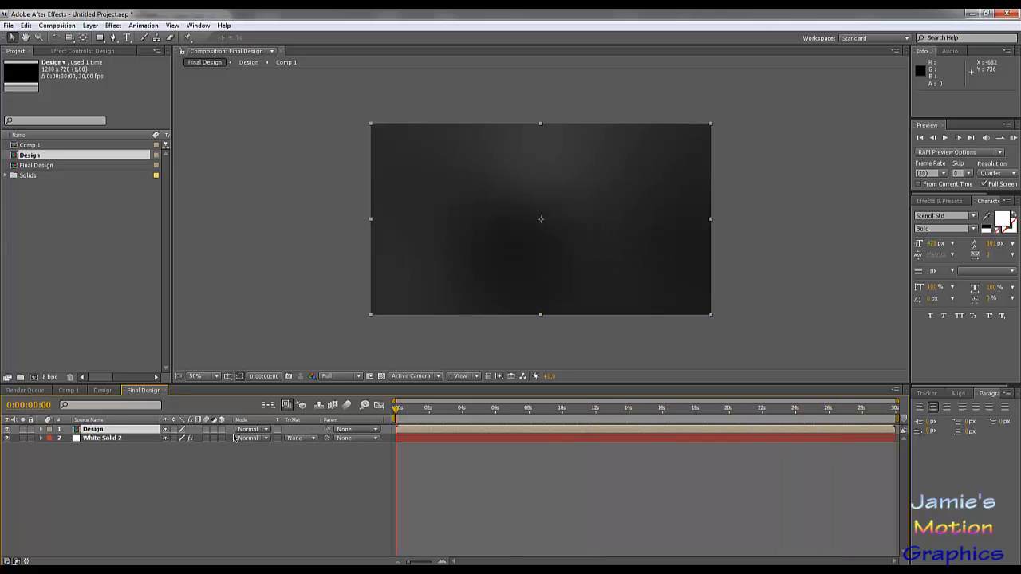
# Find the Tint effect and apply it to the Design layer
pyautogui.click(953, 203)
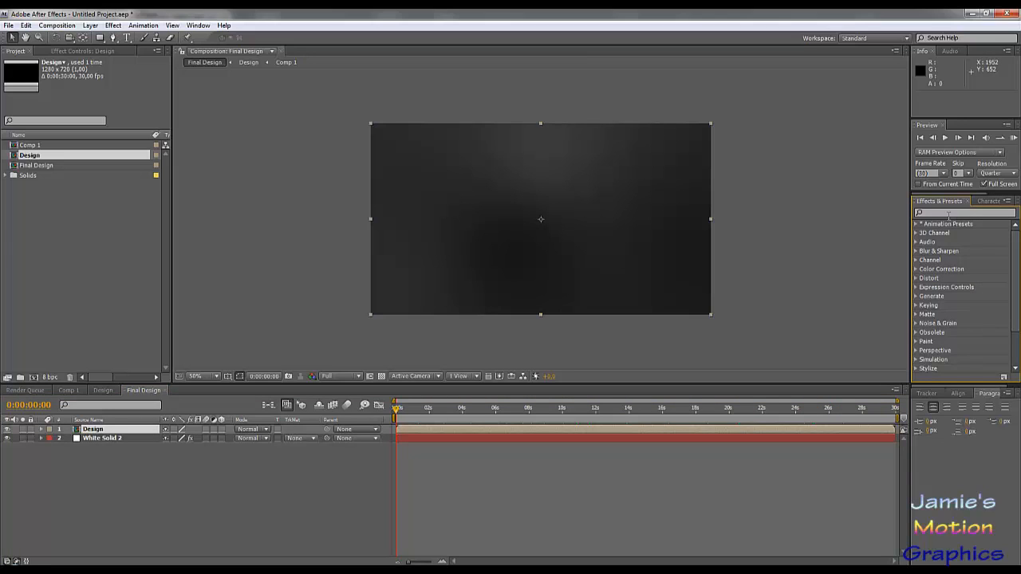
pyautogui.click(948, 214)
pyautogui.write('tint')
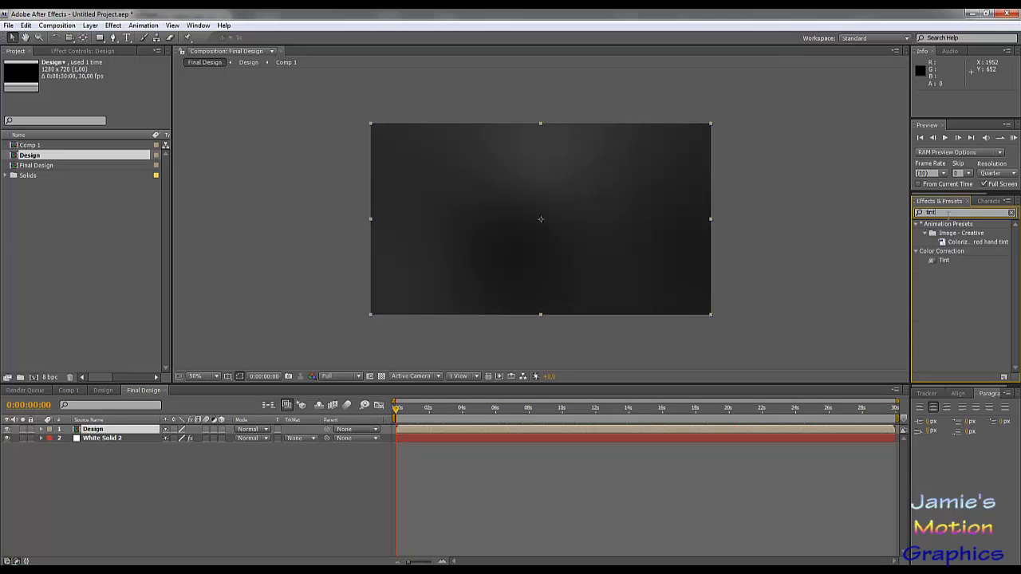
pyautogui.moveTo(942, 263); pyautogui.dragTo(110, 429)
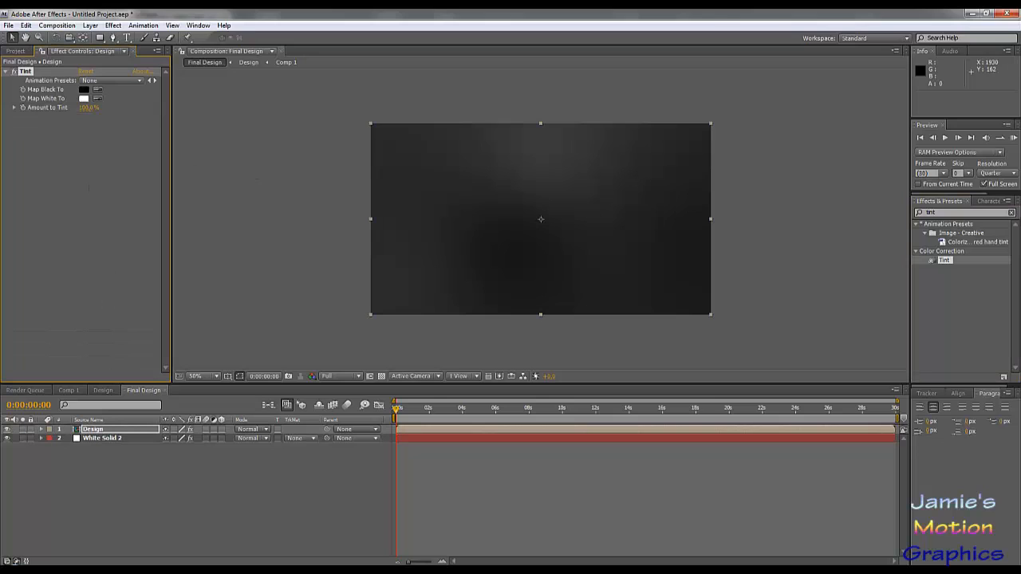
# Find the Ramp effect and add it below Tint on the Design layer
pyautogui.click(947, 212)
pyautogui.write('ramp')
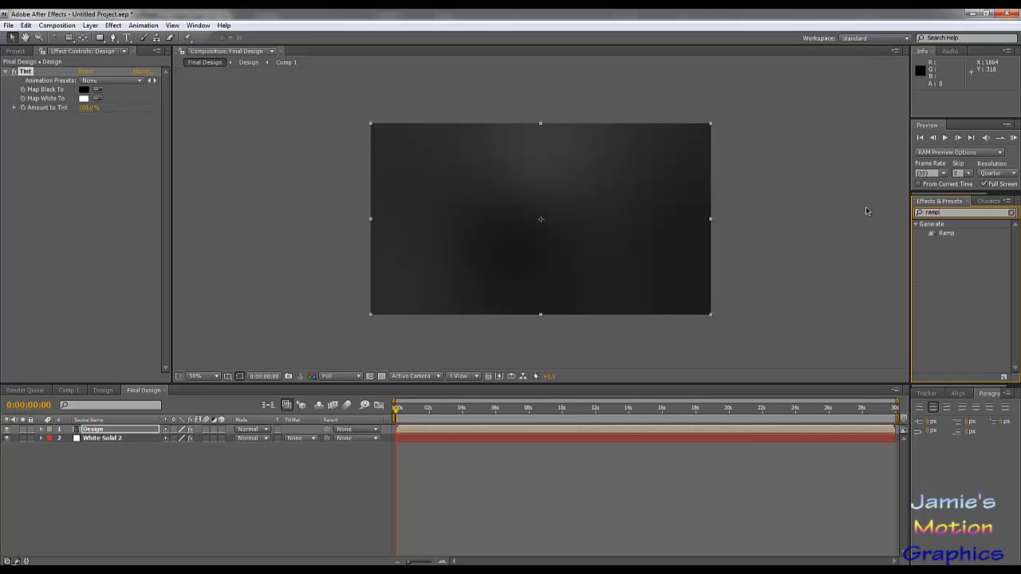
pyautogui.moveTo(947, 233); pyautogui.dragTo(49, 228)
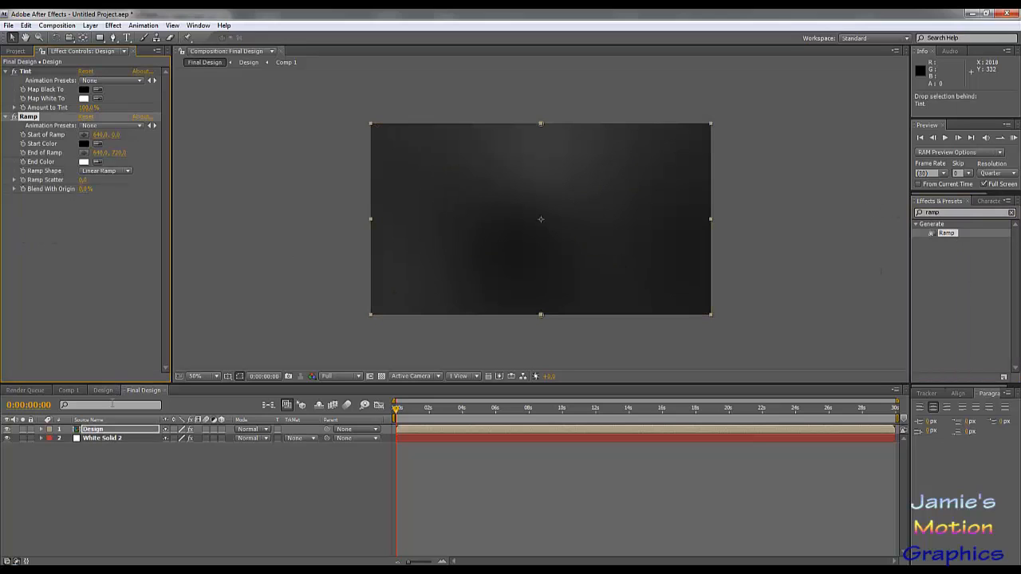
# Go to about 0:00:16:28 in the animation and move the Tint effect below Ramp on the Design layer
pyautogui.moveTo(571, 410); pyautogui.dragTo(678, 410)
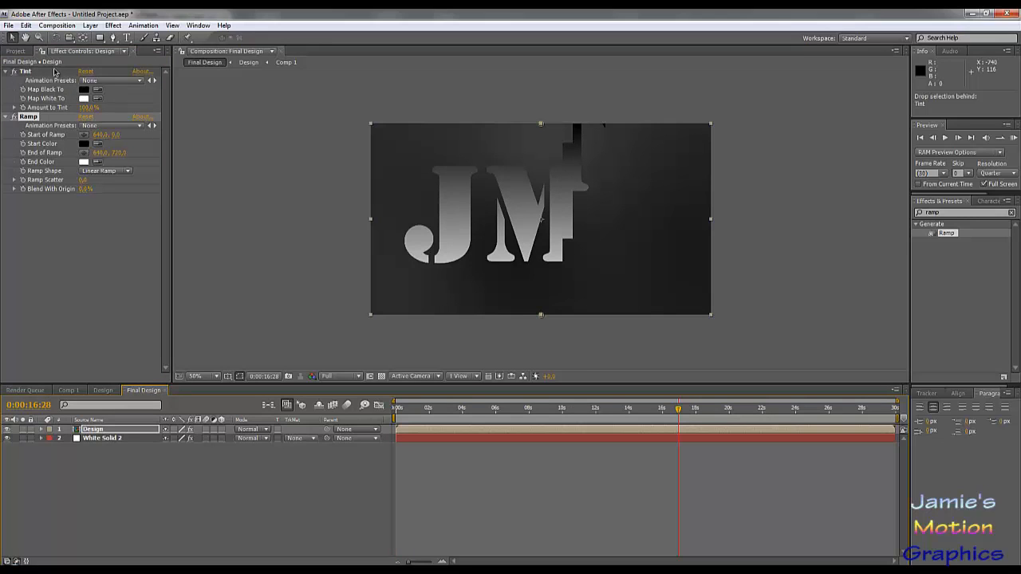
pyautogui.moveTo(57, 74); pyautogui.dragTo(64, 190)
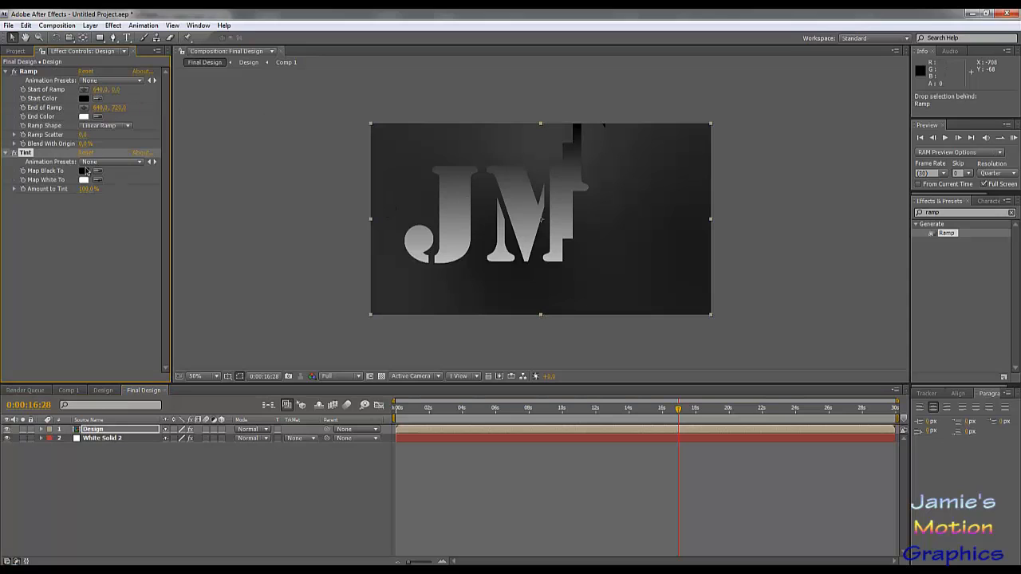
pyautogui.click(84, 171)
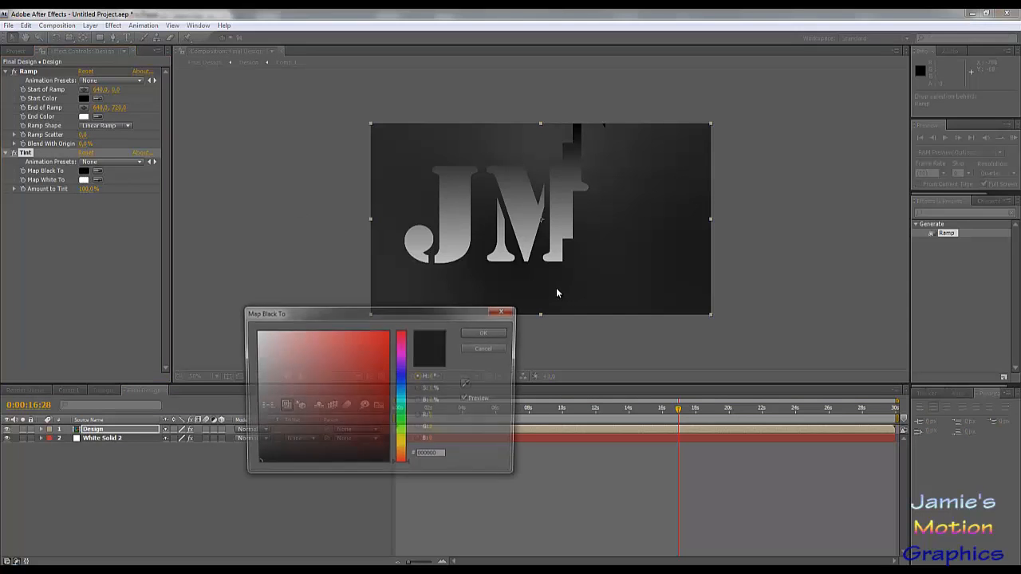
pyautogui.click(404, 383)
pyautogui.click(360, 372)
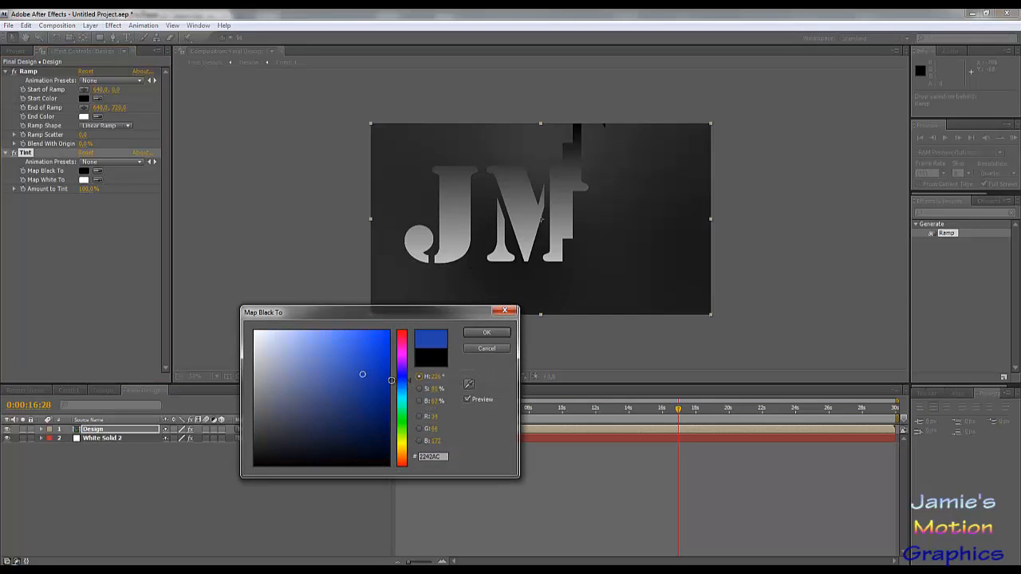
pyautogui.click(382, 367)
pyautogui.click(354, 391)
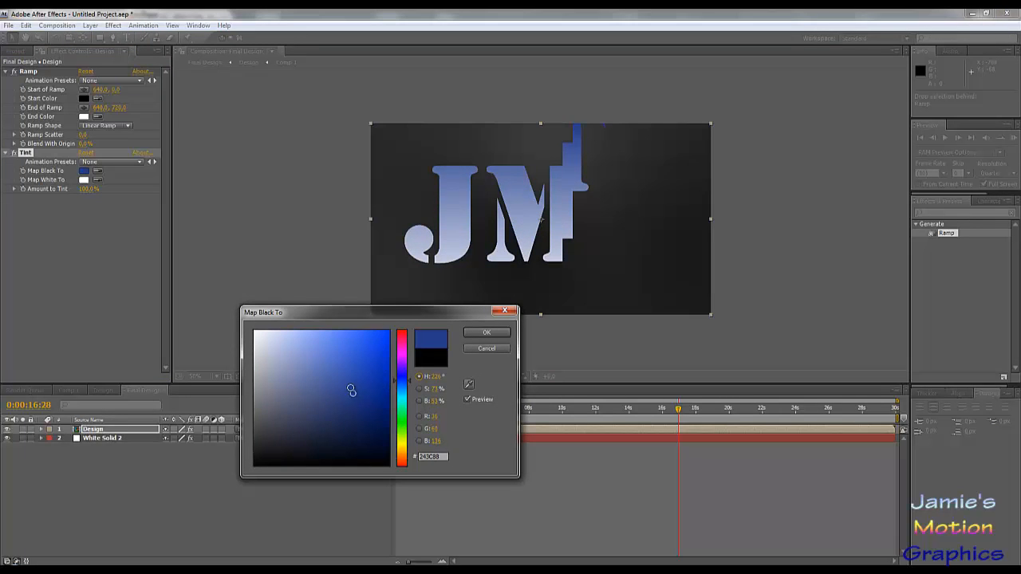
pyautogui.click(348, 363)
pyautogui.click(372, 369)
pyautogui.moveTo(374, 369); pyautogui.dragTo(372, 379)
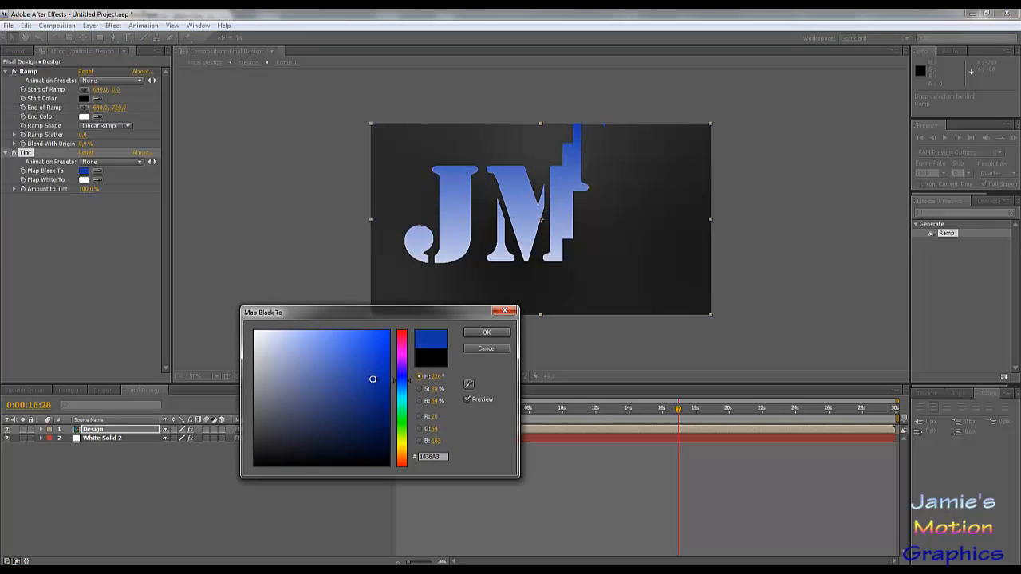
pyautogui.click(486, 348)
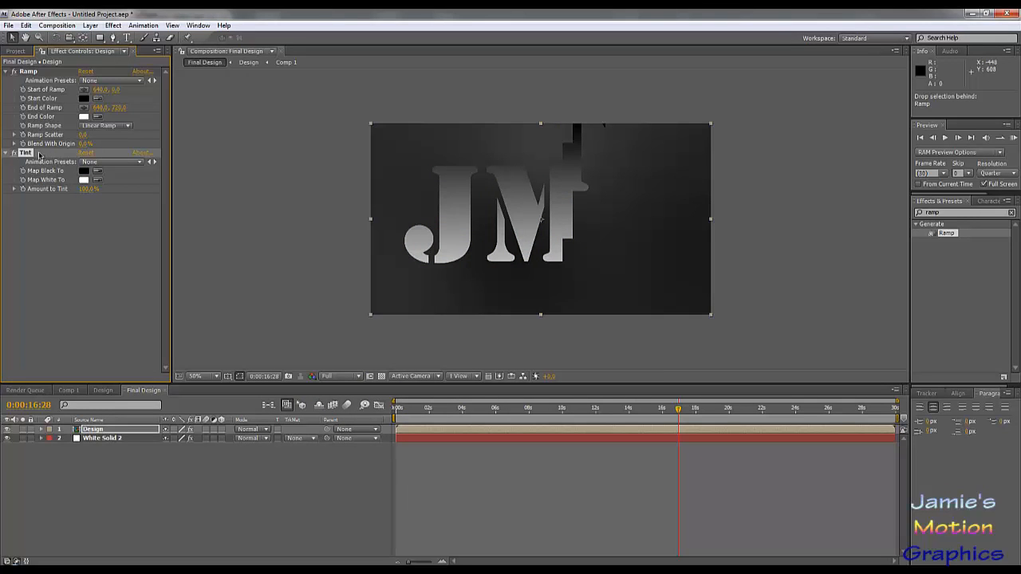
# Delete the Tint effect from the Design layer and set the Ramp's start colour to bright blue, 0078FF
pyautogui.press('Delete')
pyautogui.click(84, 98)
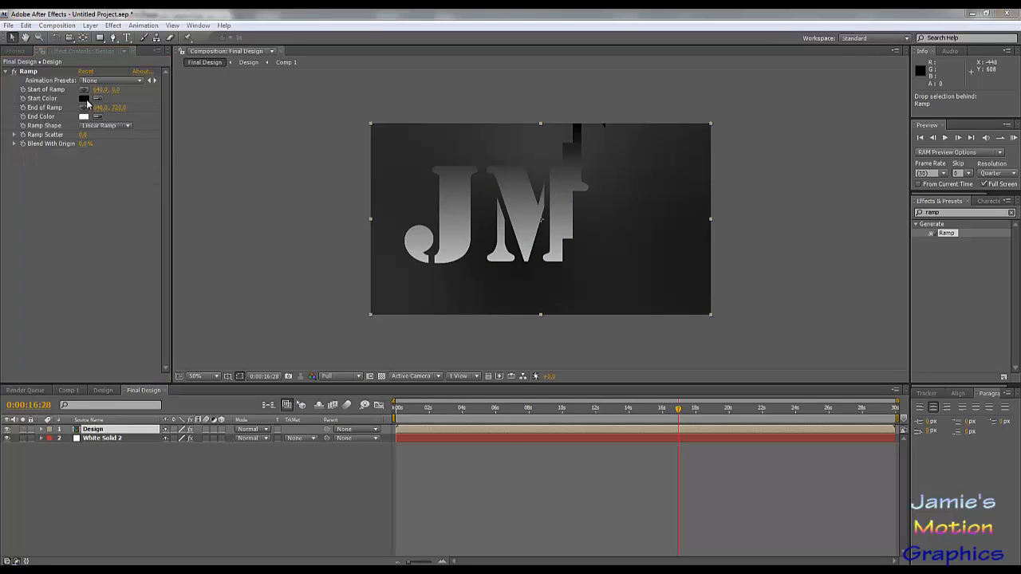
pyautogui.click(401, 386)
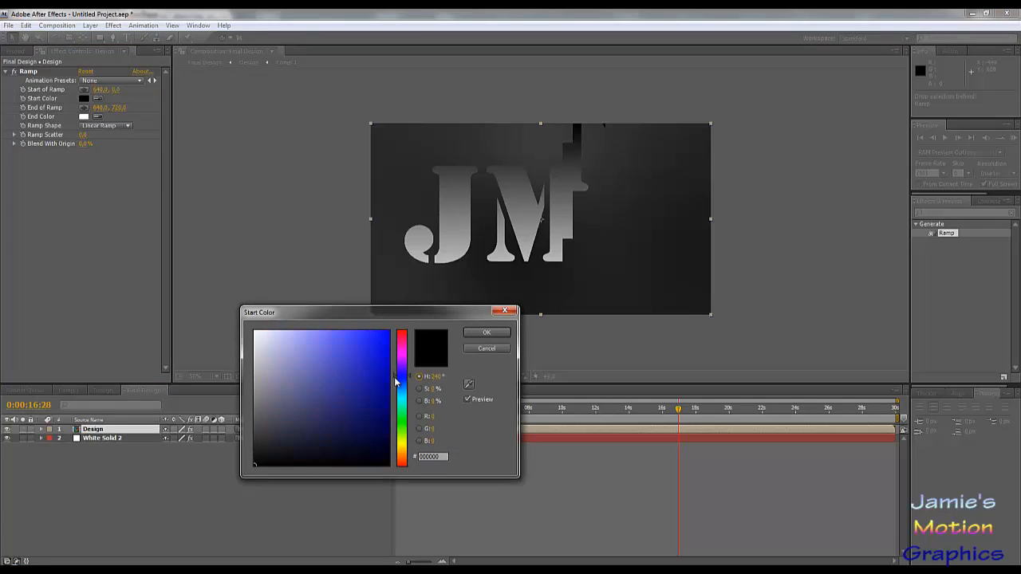
pyautogui.click(361, 377)
pyautogui.moveTo(415, 328); pyautogui.dragTo(431, 321)
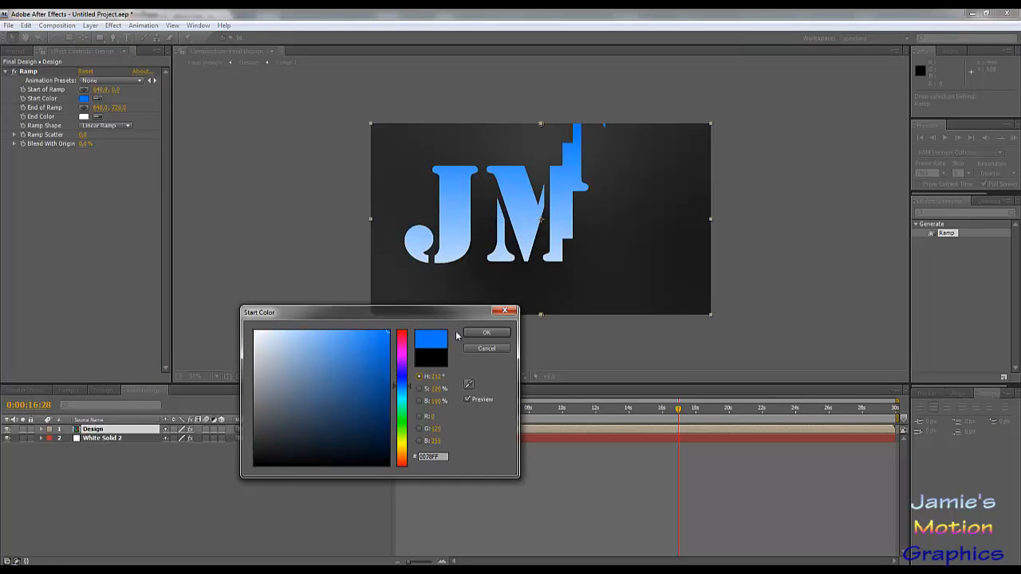
pyautogui.click(485, 331)
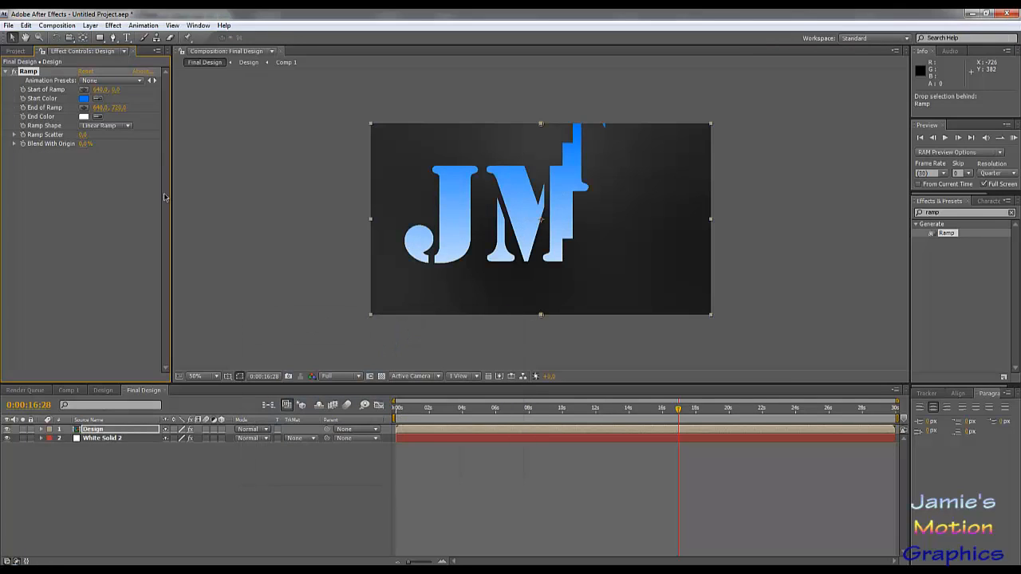
# Time-stretch the Design layer with a stretch factor of 50% and scrub through the animation to check its speed
pyautogui.click(118, 421)
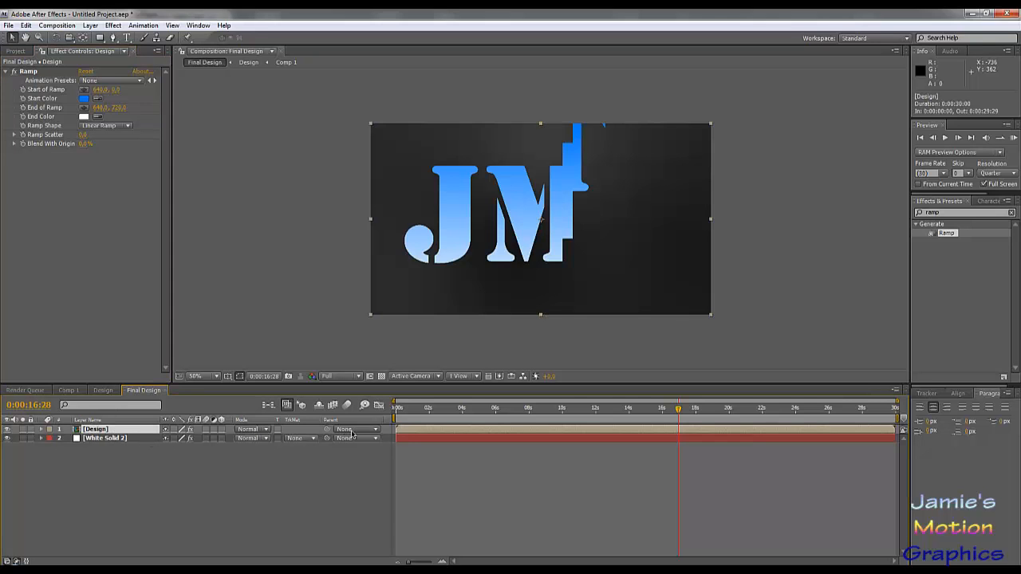
pyautogui.rightClick(405, 433)
pyautogui.moveTo(470, 279)
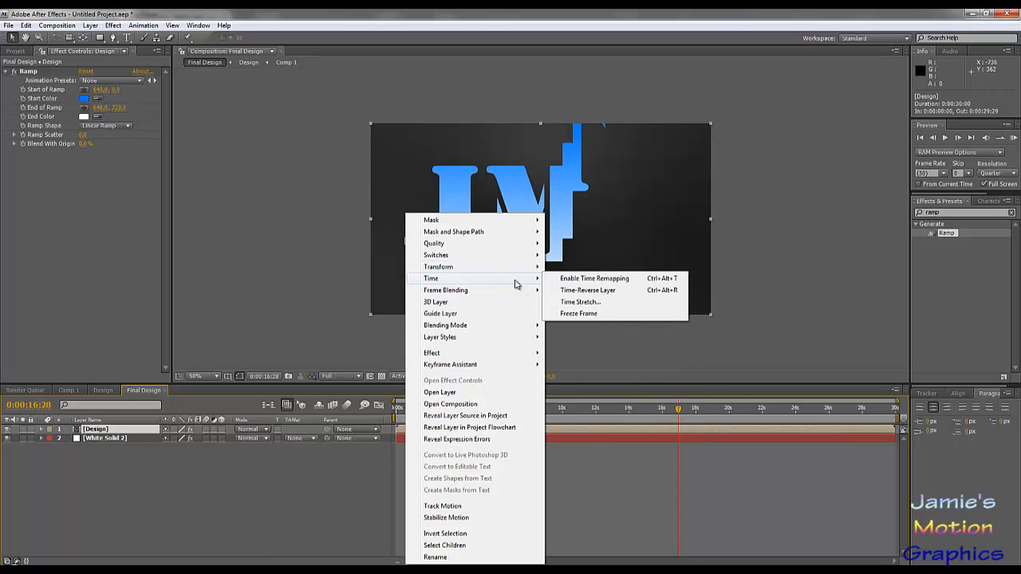
pyautogui.click(591, 301)
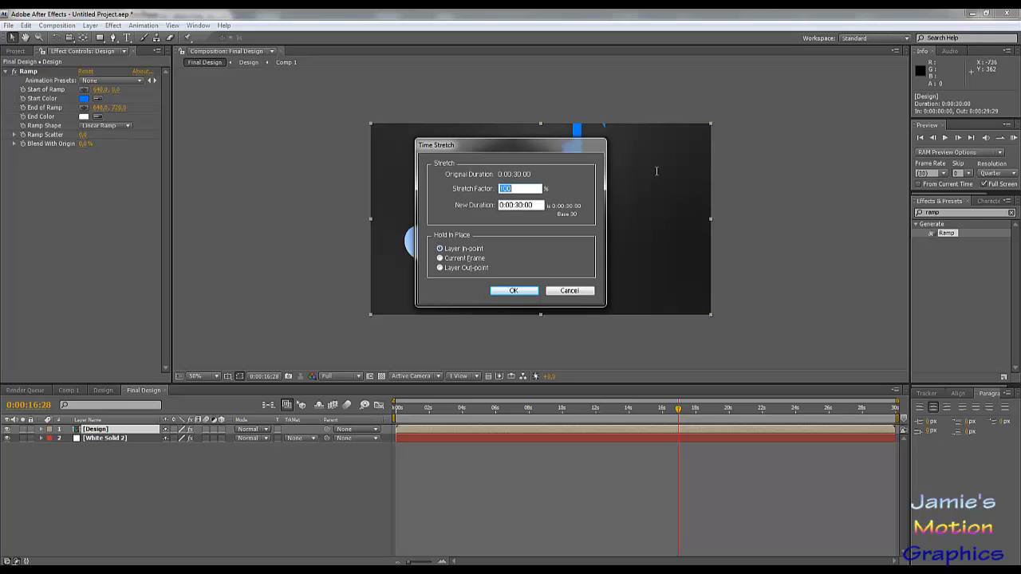
pyautogui.write('50')
pyautogui.press('Return')
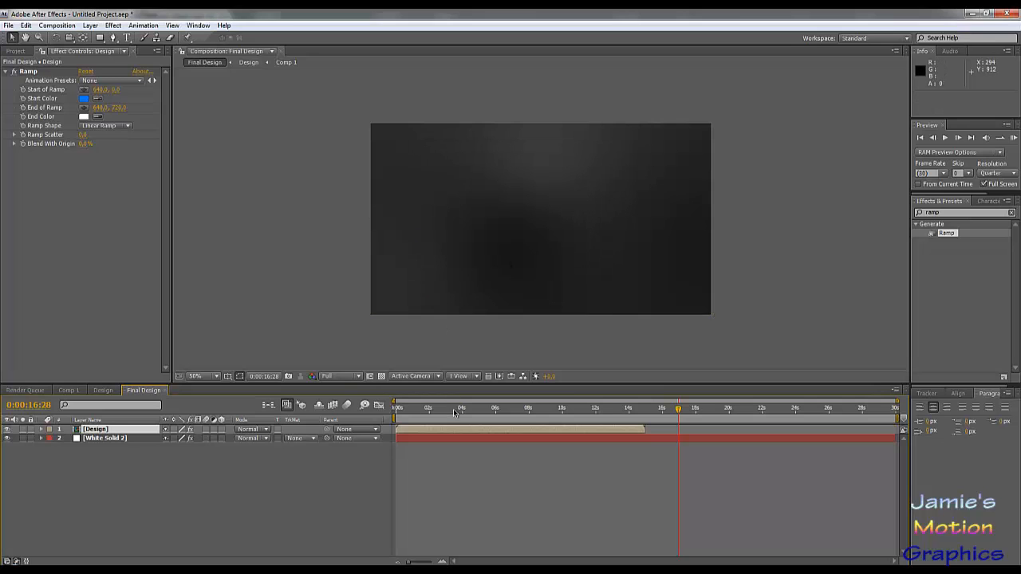
pyautogui.moveTo(454, 412); pyautogui.dragTo(642, 433)
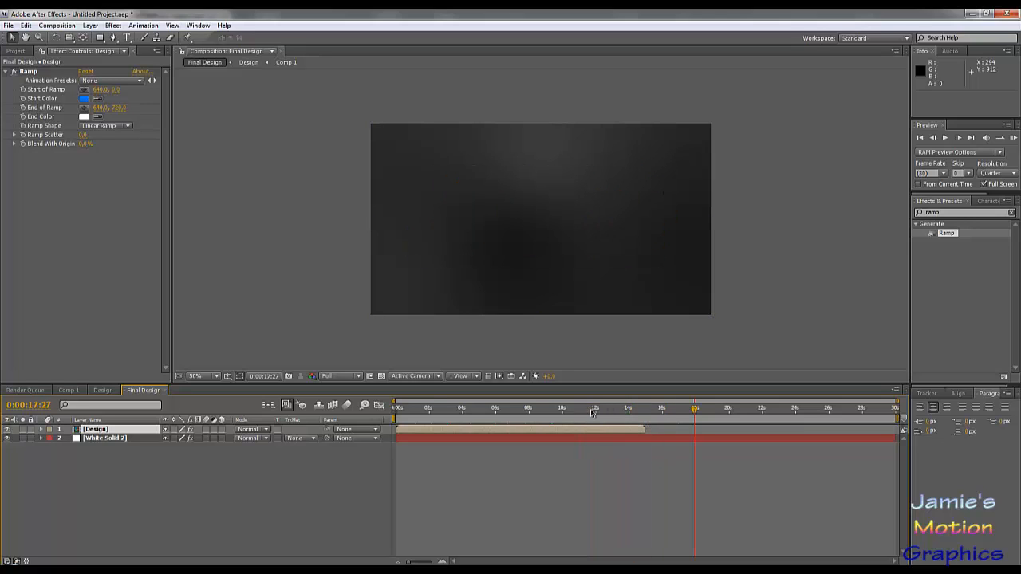
pyautogui.moveTo(539, 412); pyautogui.dragTo(611, 431)
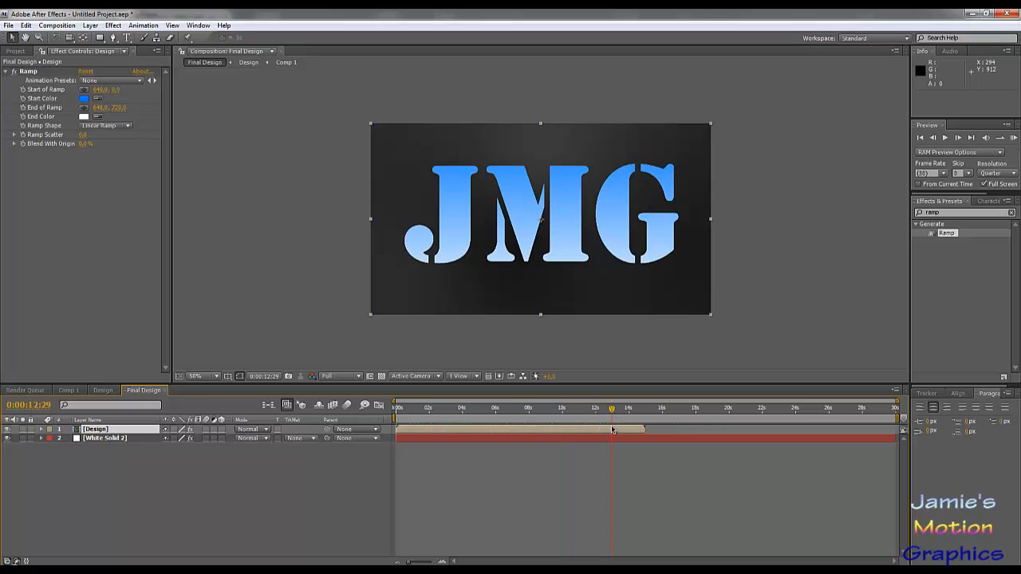
# Time-stretch the Design layer with a stretch factor of 25% and move the current time to about 0:00:06:21
pyautogui.rightClick(457, 431)
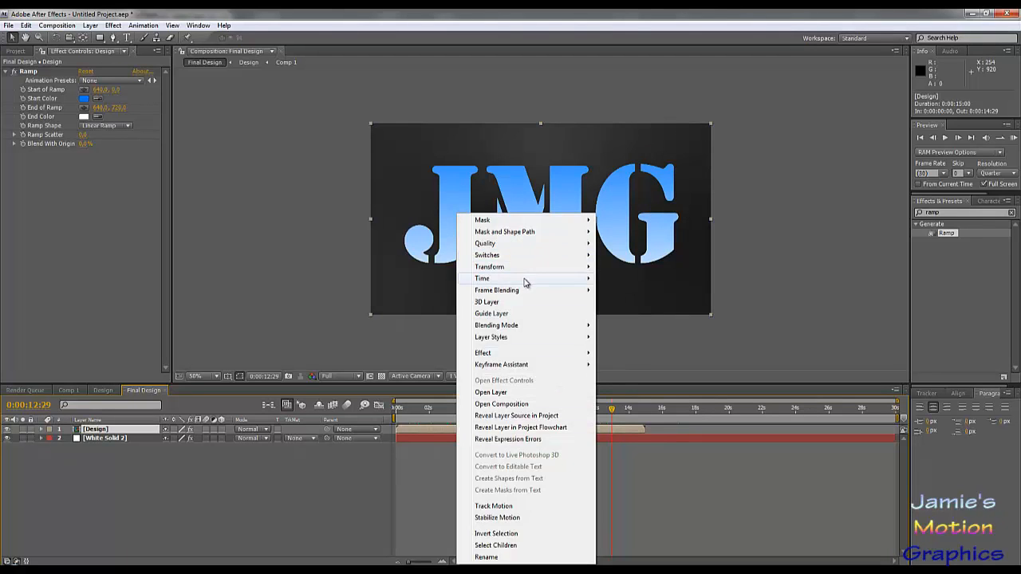
pyautogui.moveTo(527, 284)
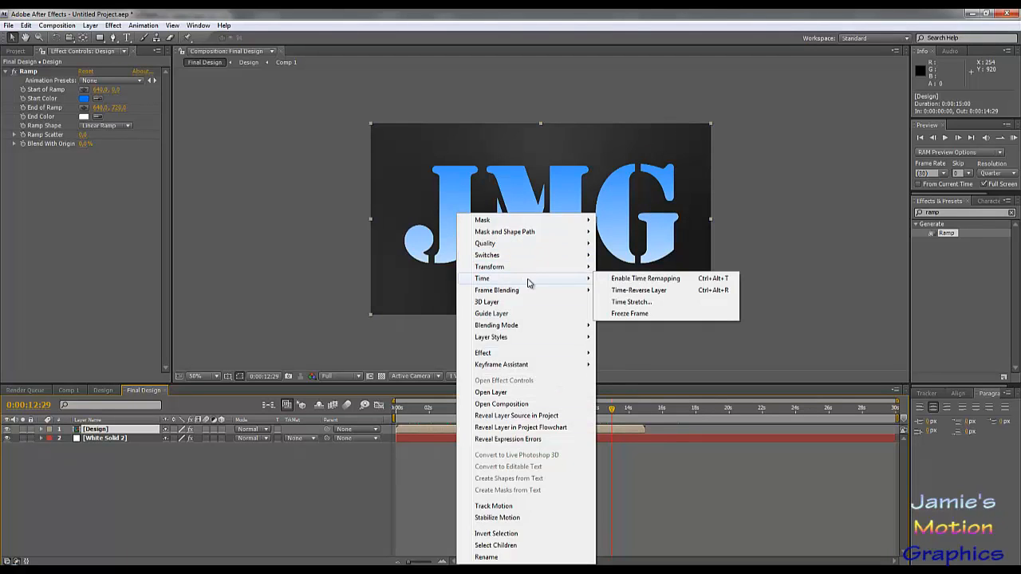
pyautogui.click(647, 301)
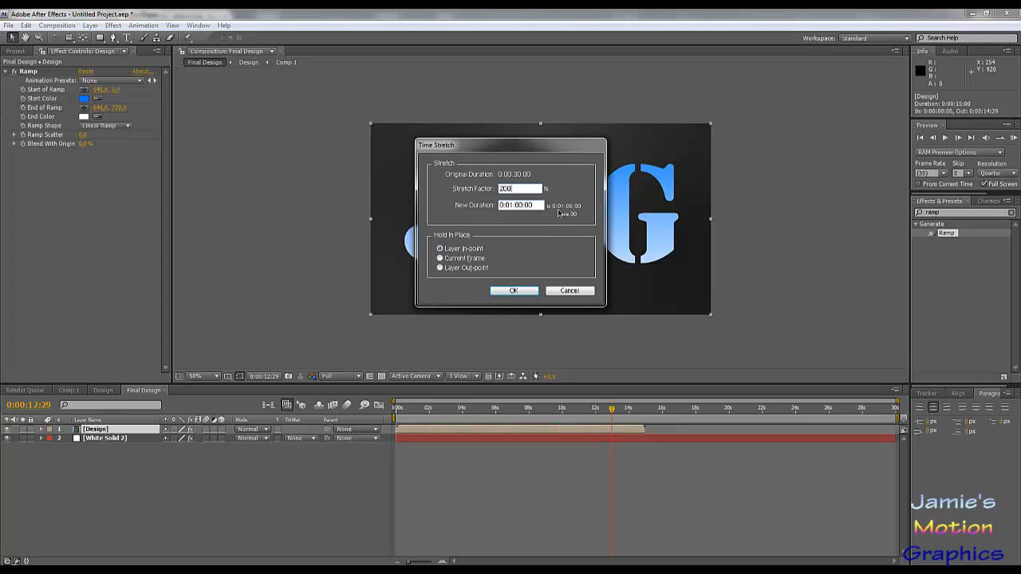
pyautogui.doubleClick(518, 189)
pyautogui.write('25')
pyautogui.click(514, 291)
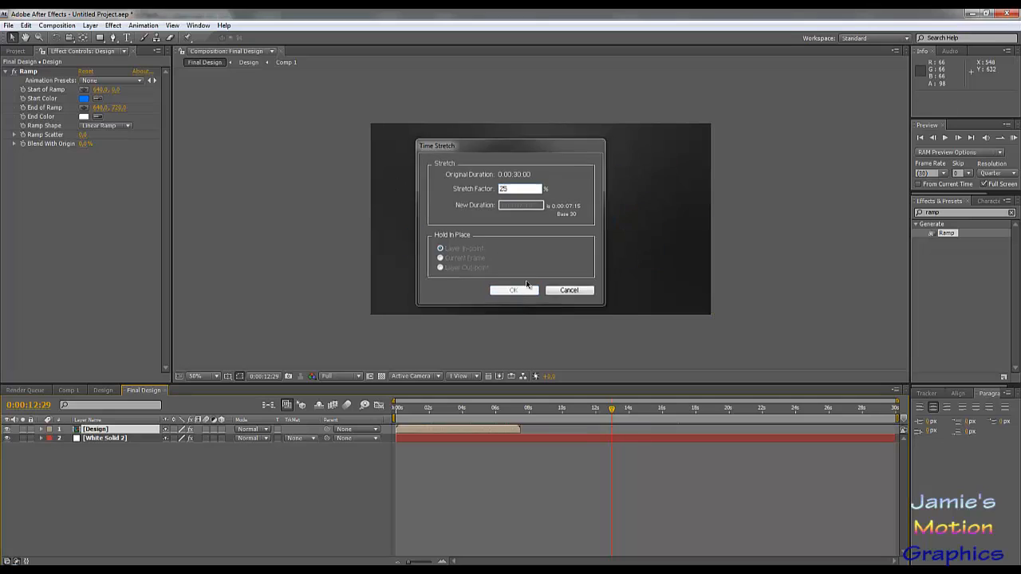
pyautogui.moveTo(517, 407); pyautogui.dragTo(507, 431)
# Duplicate the Design layer and set the copy's Ramp start colour to red, FF0000
pyautogui.click(130, 430)
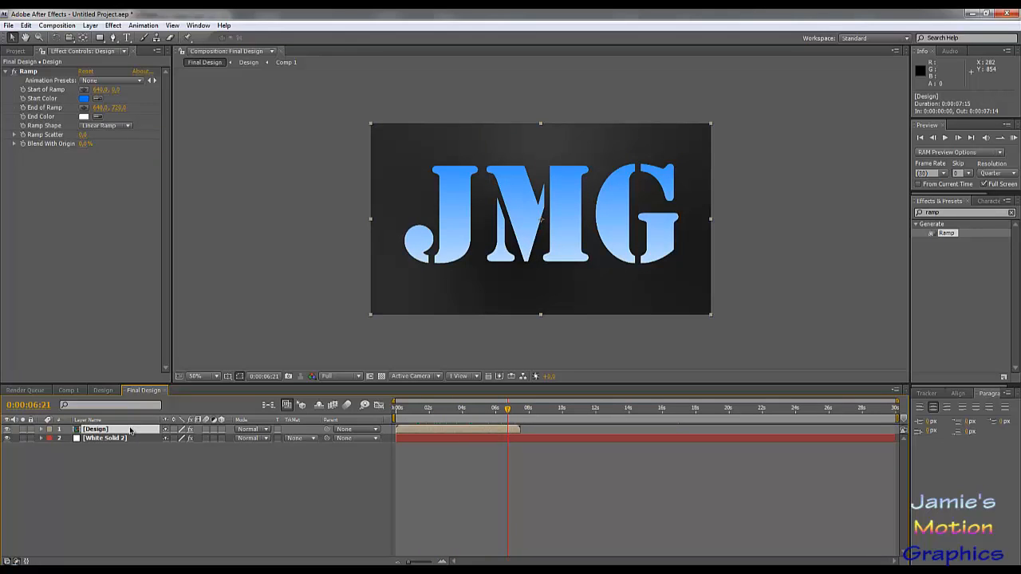
pyautogui.hotkey('ctrl', 'd')
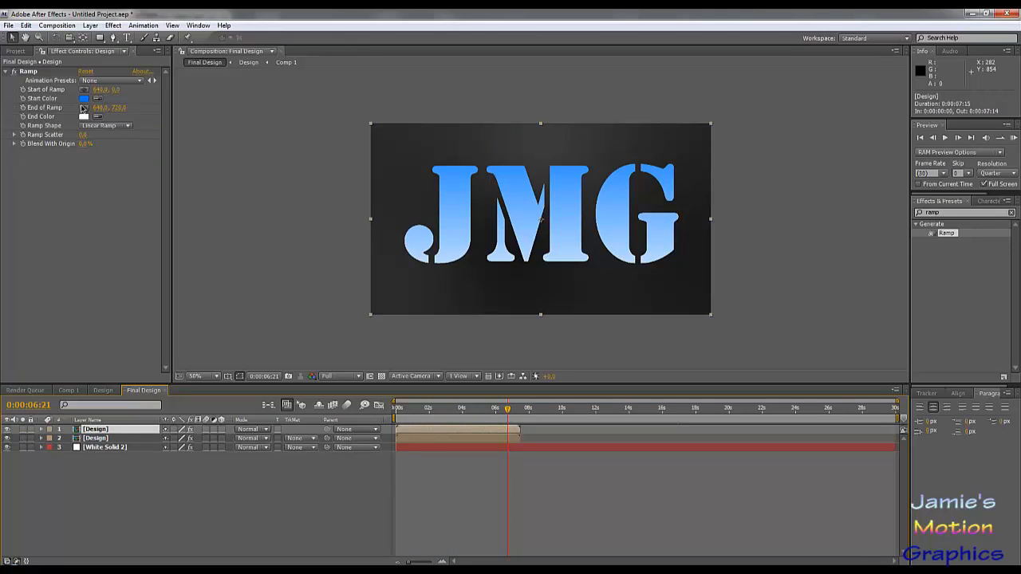
pyautogui.click(84, 99)
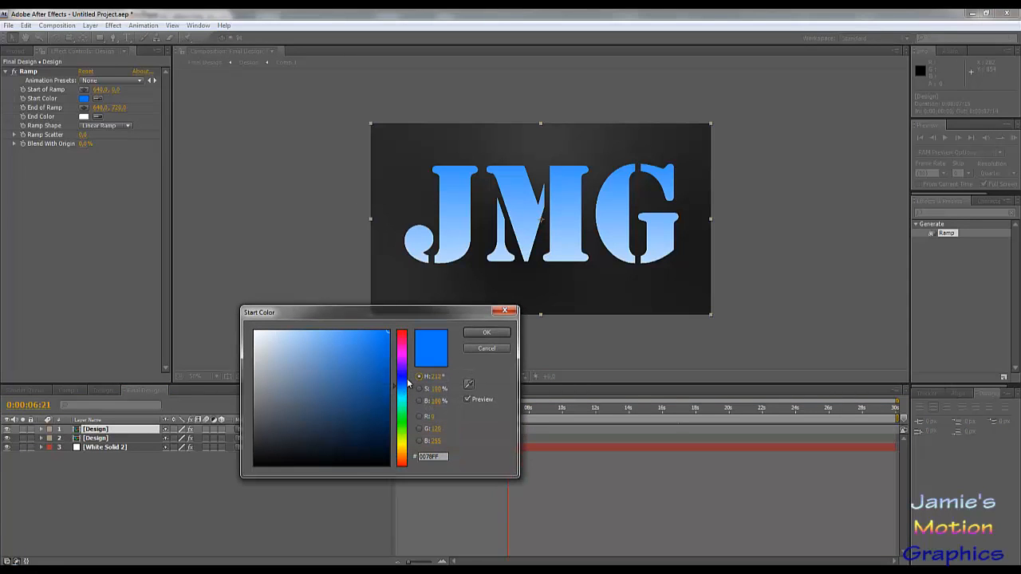
pyautogui.moveTo(404, 347); pyautogui.dragTo(405, 330)
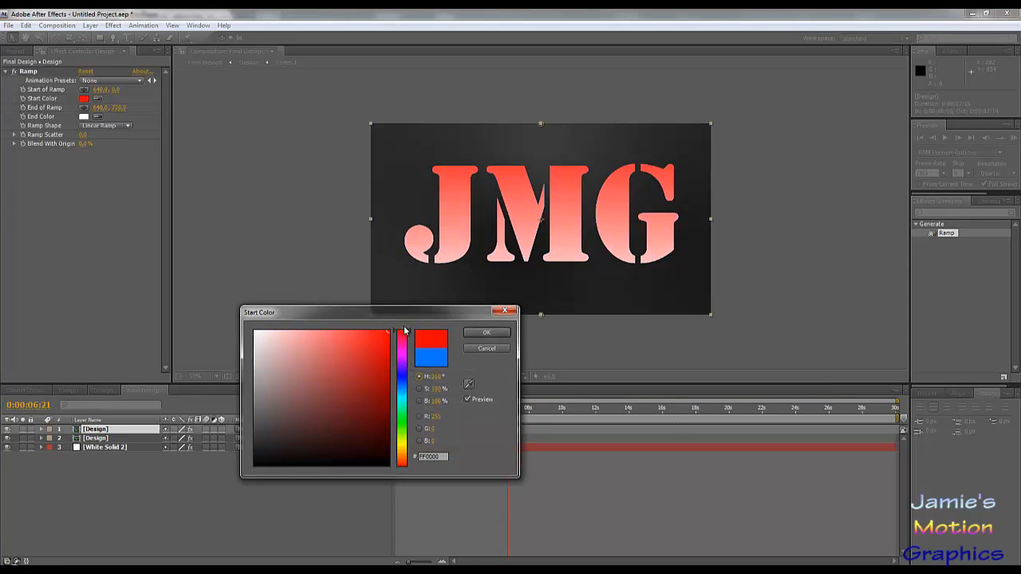
pyautogui.click(487, 333)
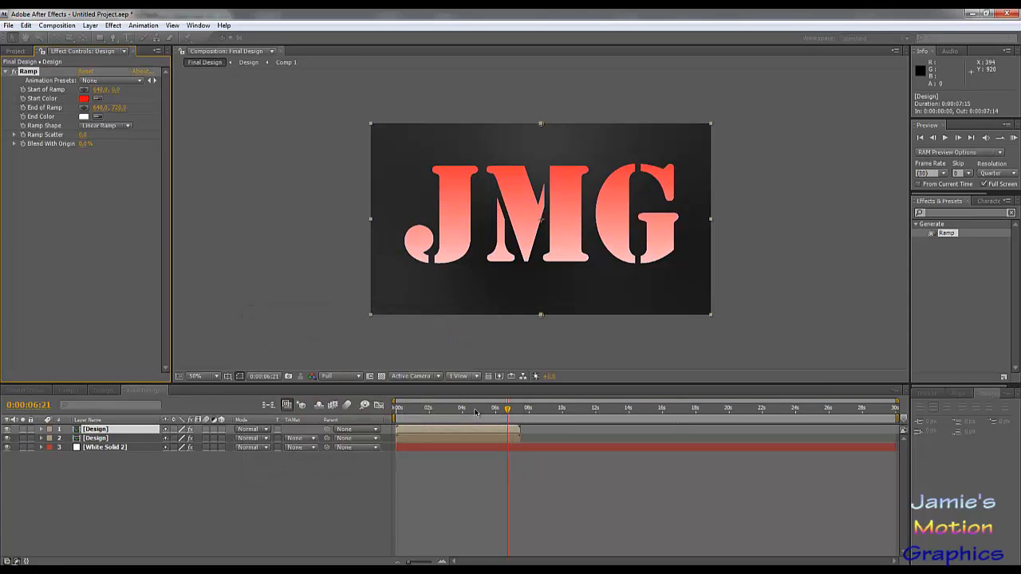
# Set the Ramp end colour of the upper Design layer to black, 000000
pyautogui.click(84, 116)
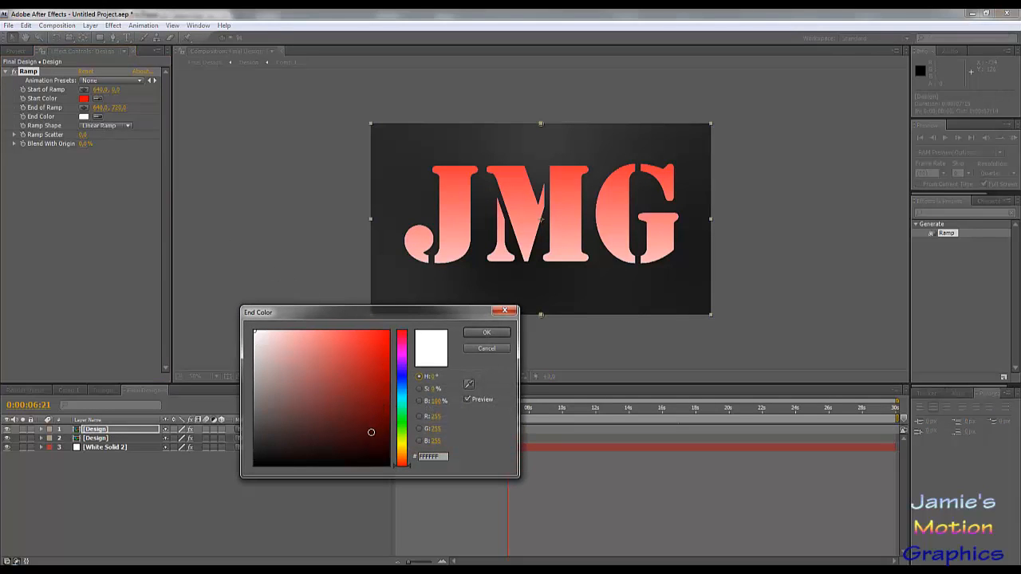
pyautogui.moveTo(370, 432); pyautogui.dragTo(197, 496)
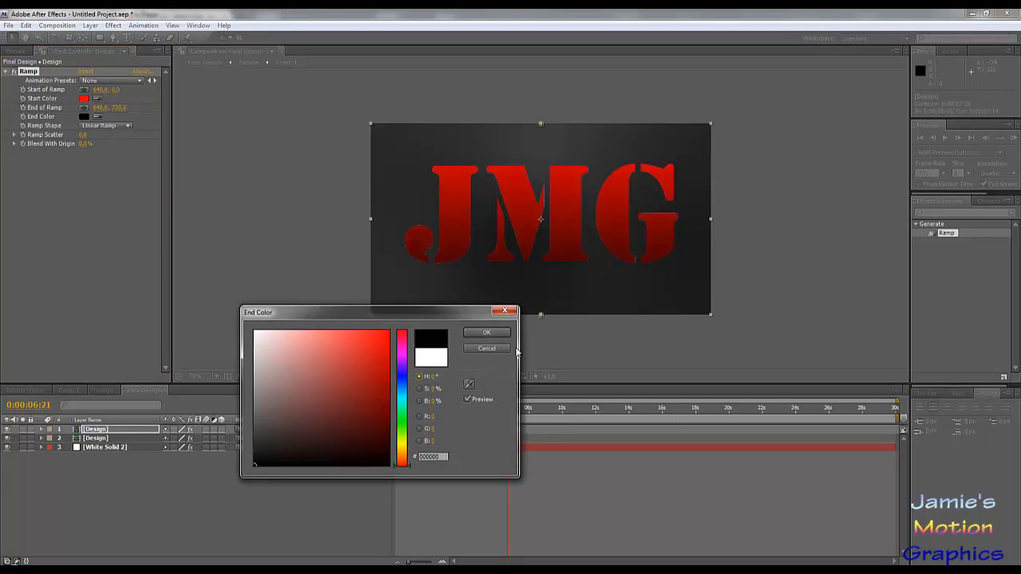
pyautogui.click(486, 333)
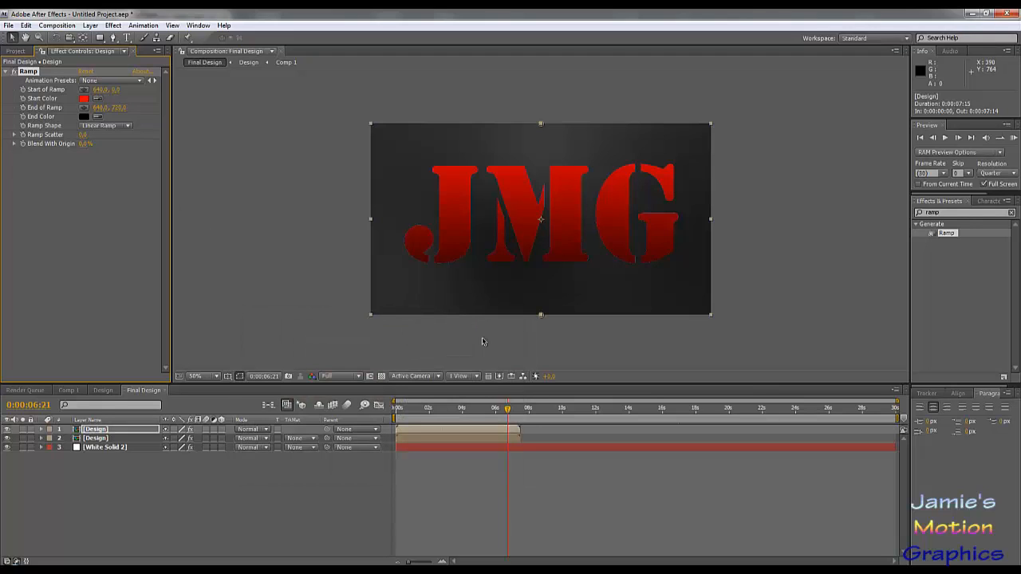
# Shift the red Design layer in time so that it starts at 0:00:03:00, overlapping the blue one
pyautogui.click(483, 408)
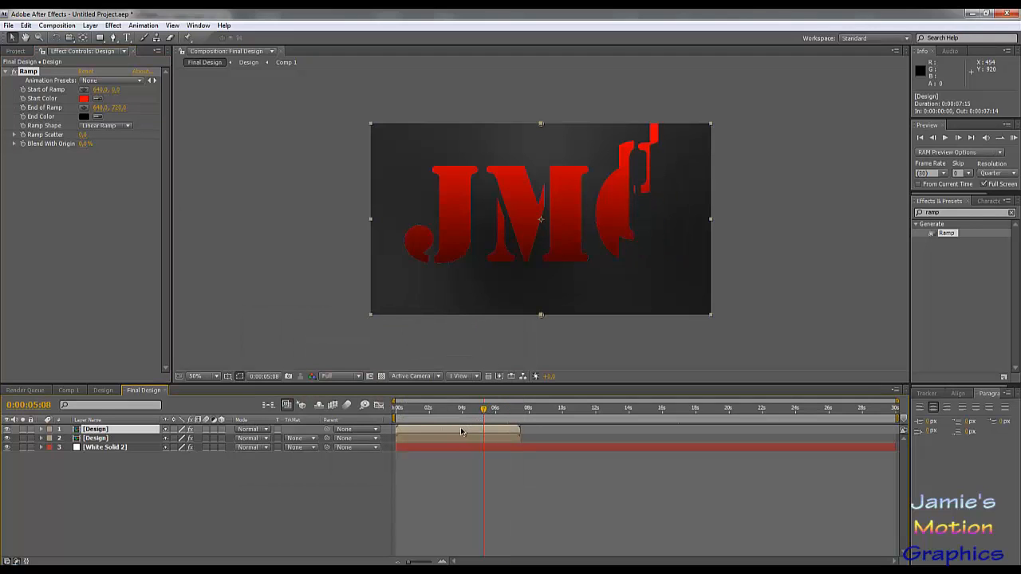
pyautogui.moveTo(460, 432); pyautogui.dragTo(510, 442)
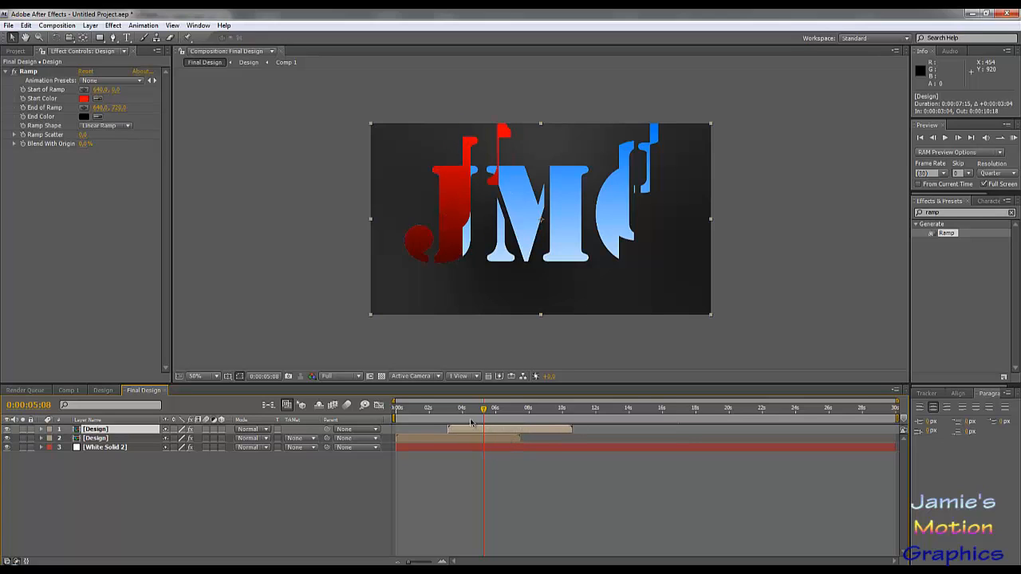
pyautogui.click(448, 410)
pyautogui.moveTo(448, 410); pyautogui.dragTo(446, 410)
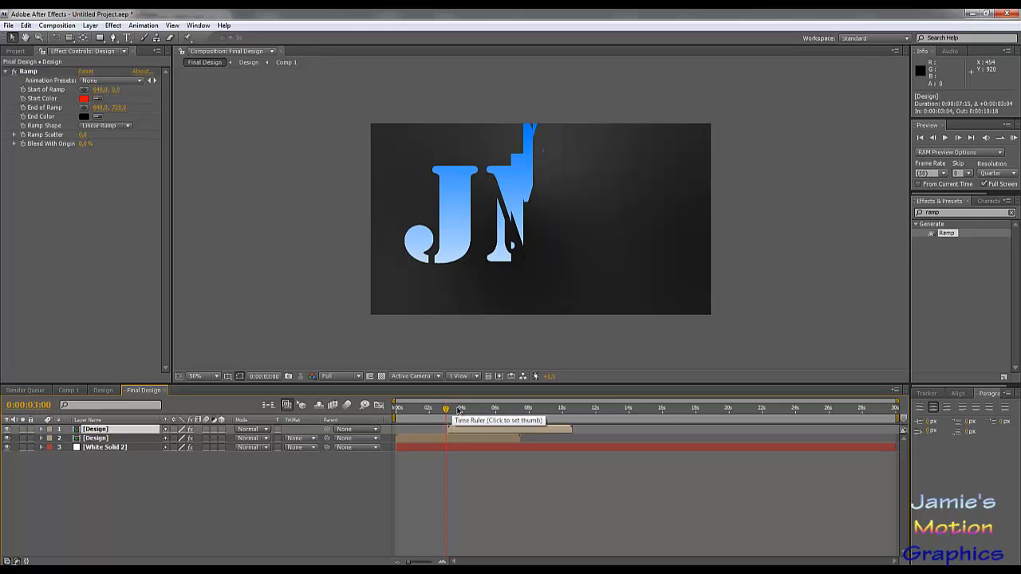
pyautogui.click(452, 433)
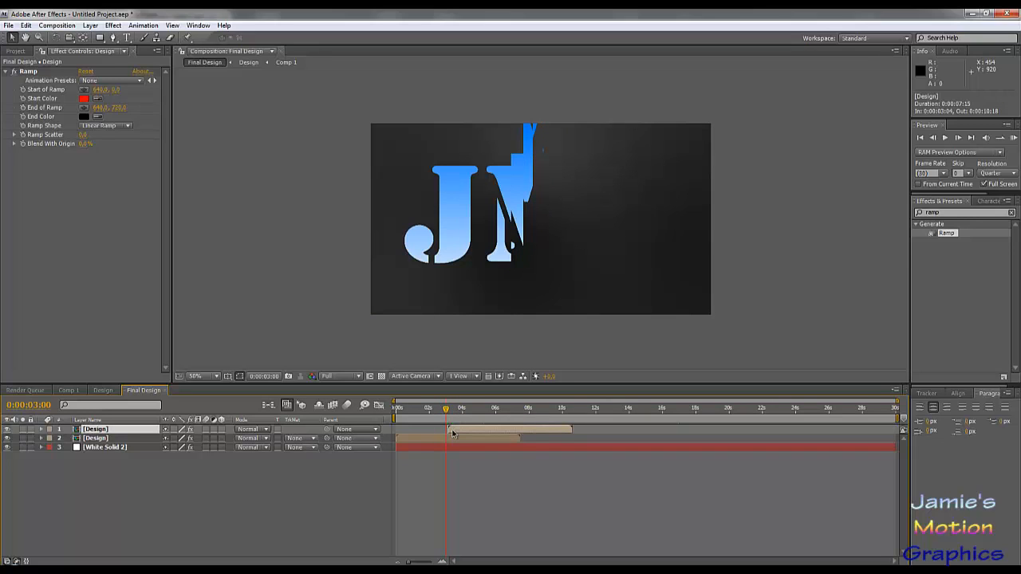
pyautogui.moveTo(452, 433); pyautogui.dragTo(449, 433)
pyautogui.moveTo(897, 402); pyautogui.dragTo(503, 403)
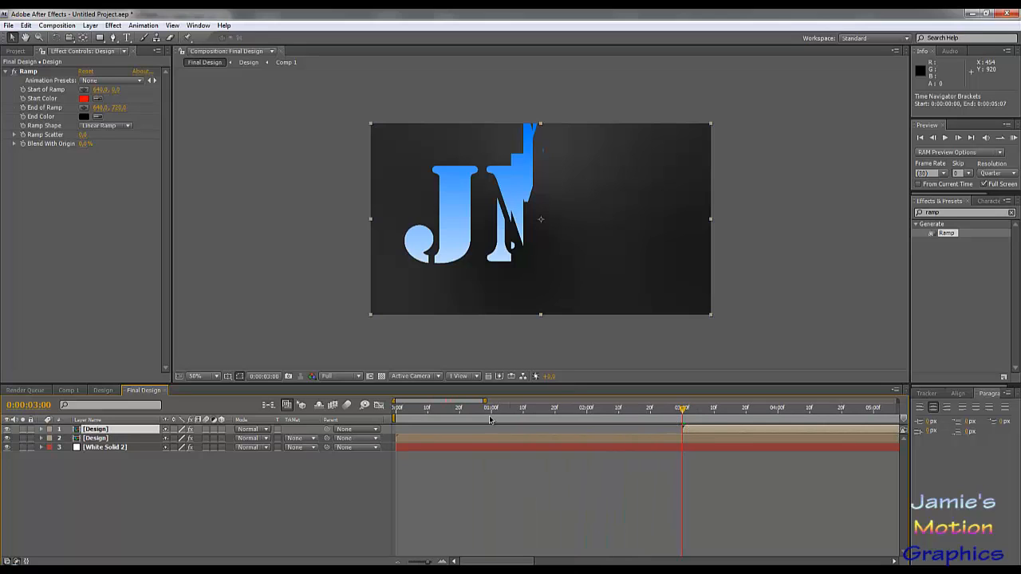
pyautogui.moveTo(487, 401); pyautogui.dragTo(523, 403)
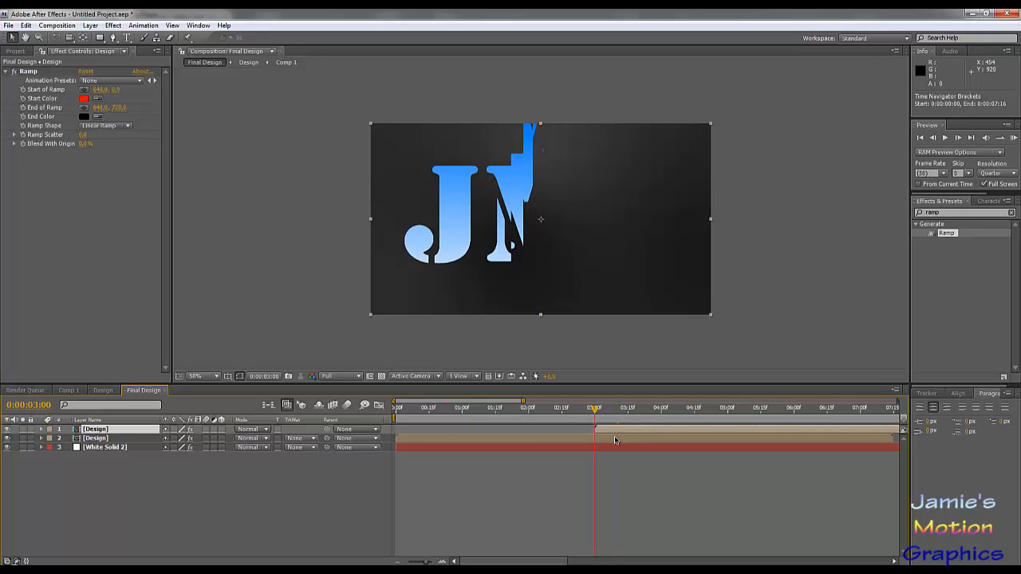
# Preview Final Design from its start and scrub from 0:00:03:00 to about 0:00:06:18 to check how the red copy overlaps the blue one
pyautogui.press('space')
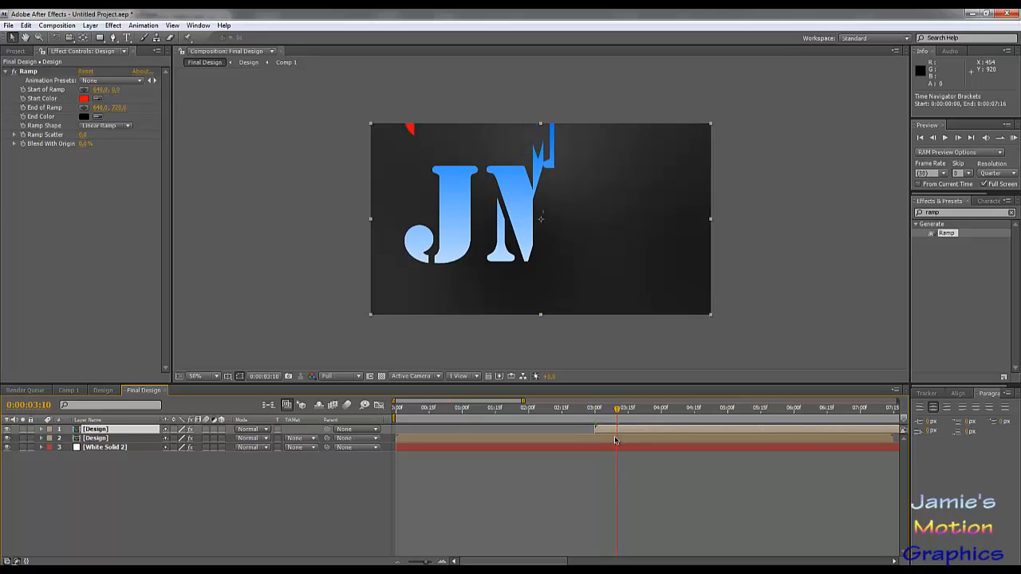
pyautogui.press('space')
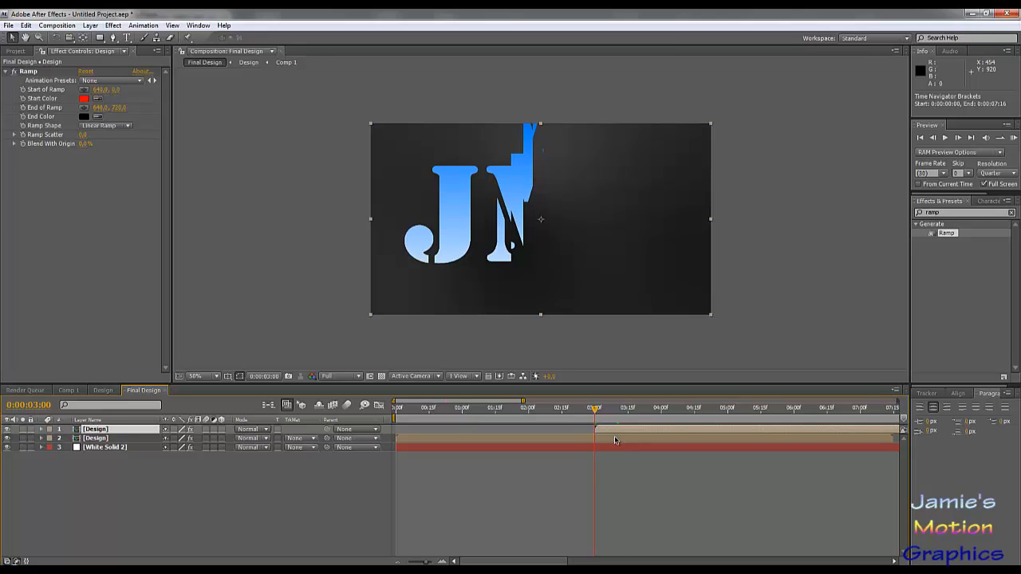
pyautogui.press('End')
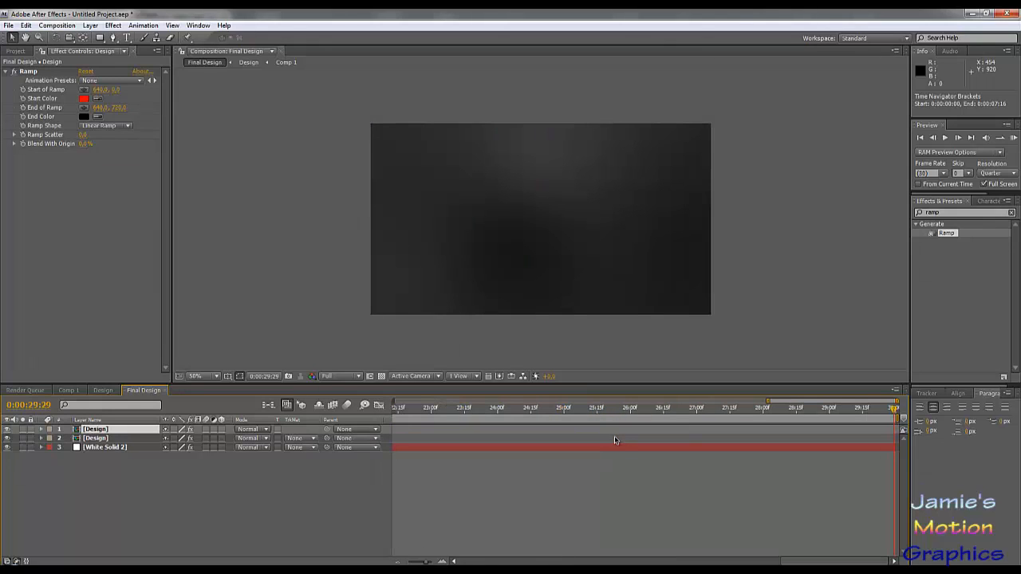
pyautogui.press('Home')
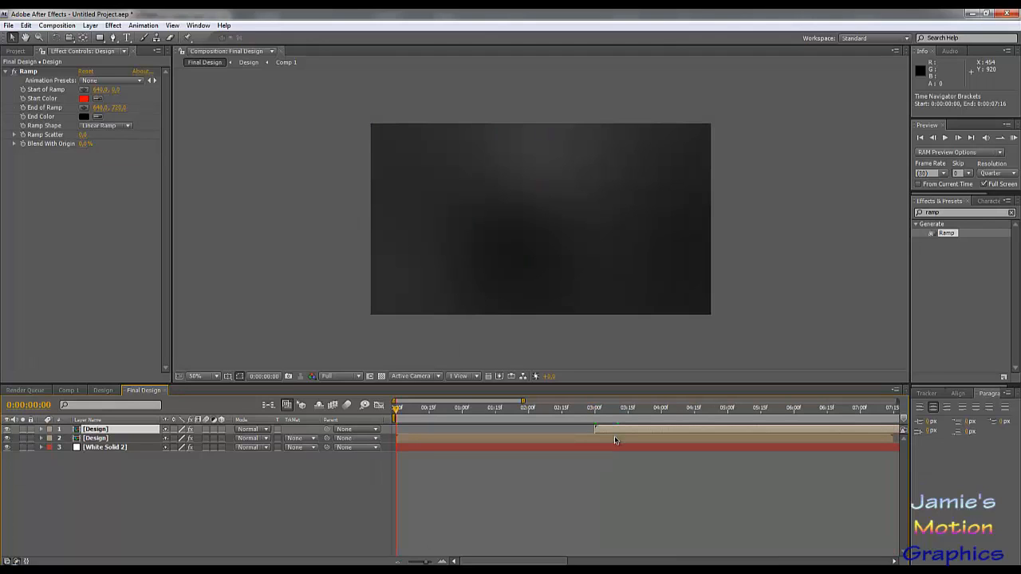
pyautogui.press('space')
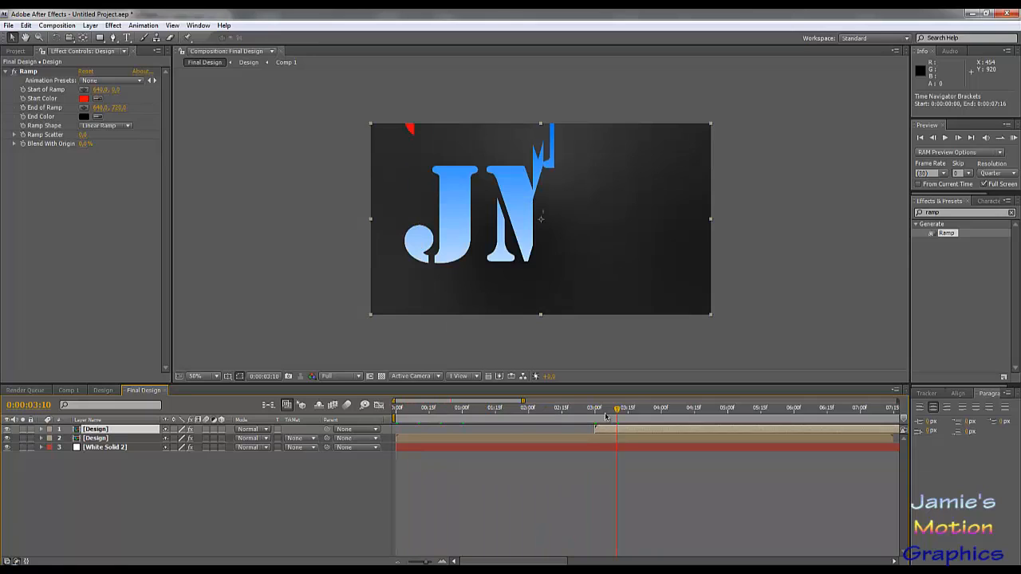
pyautogui.click(596, 410)
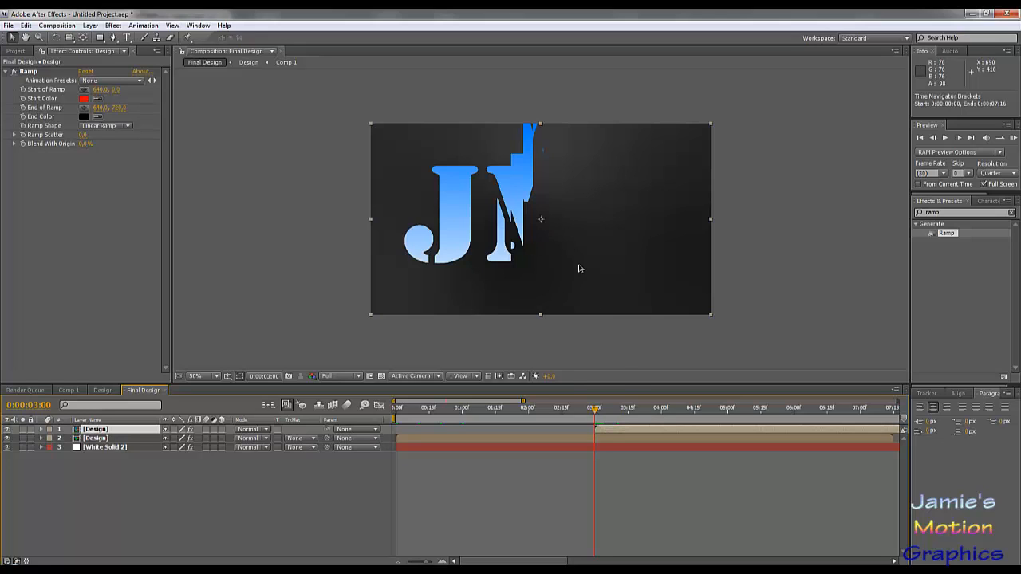
pyautogui.moveTo(595, 410); pyautogui.dragTo(835, 422)
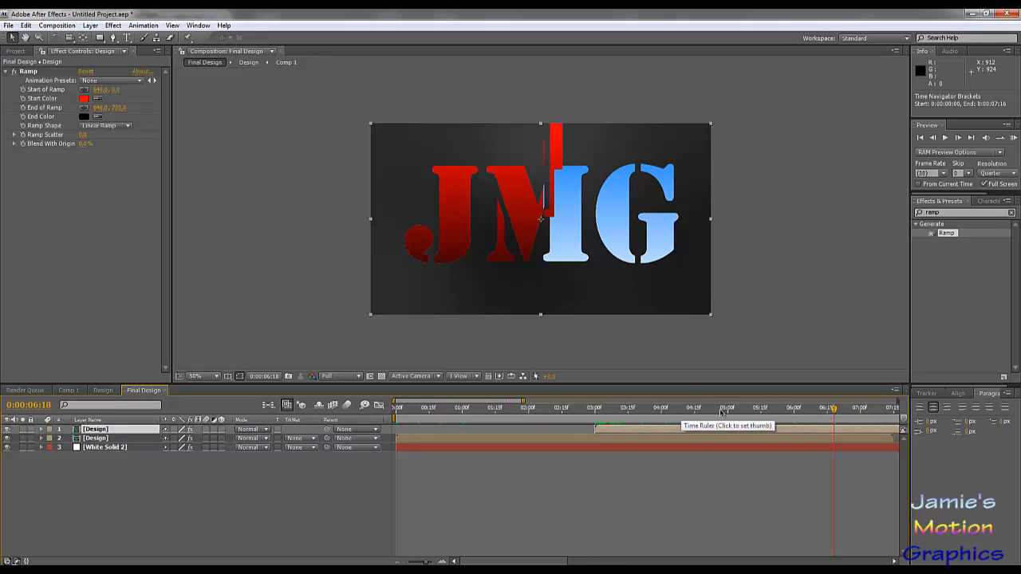
# Duplicate the red Design layer and shift the copy so that it starts at 0:00:06:00
pyautogui.click(795, 412)
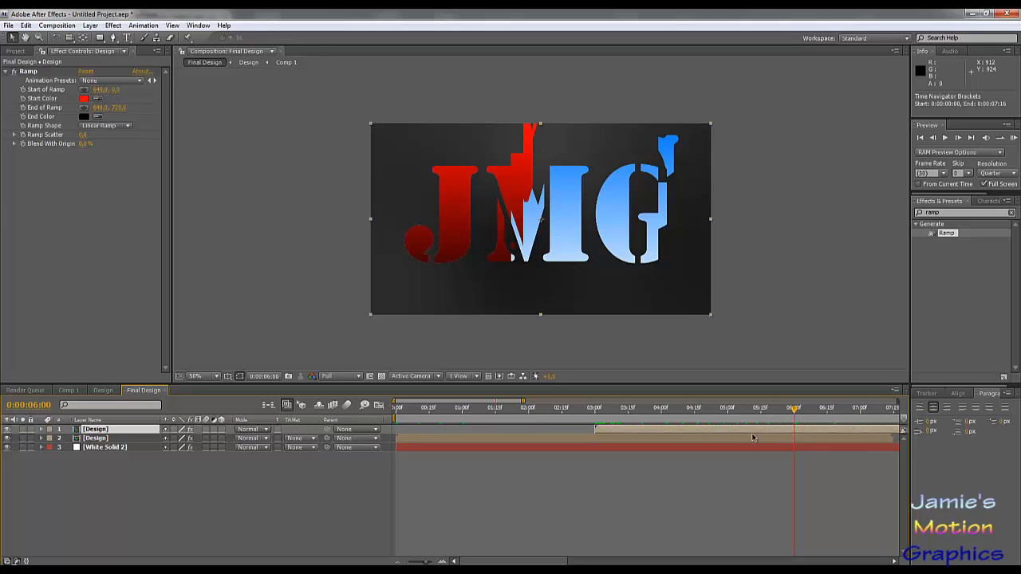
pyautogui.hotkey('ctrl', 'd')
pyautogui.moveTo(615, 435); pyautogui.dragTo(809, 438)
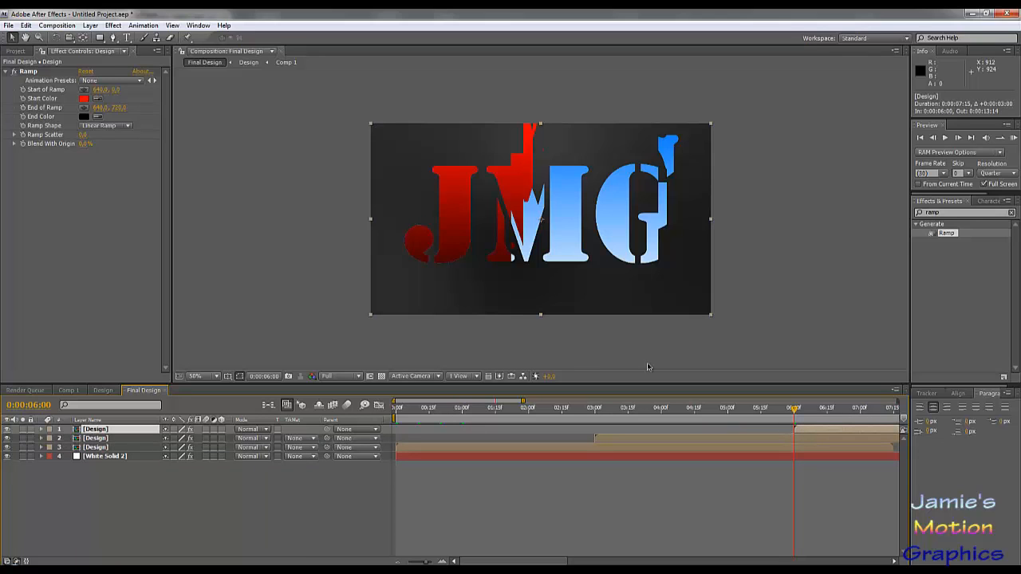
# Set the Ramp start colour of the newest Design copy to green, 00FF1E
pyautogui.click(84, 99)
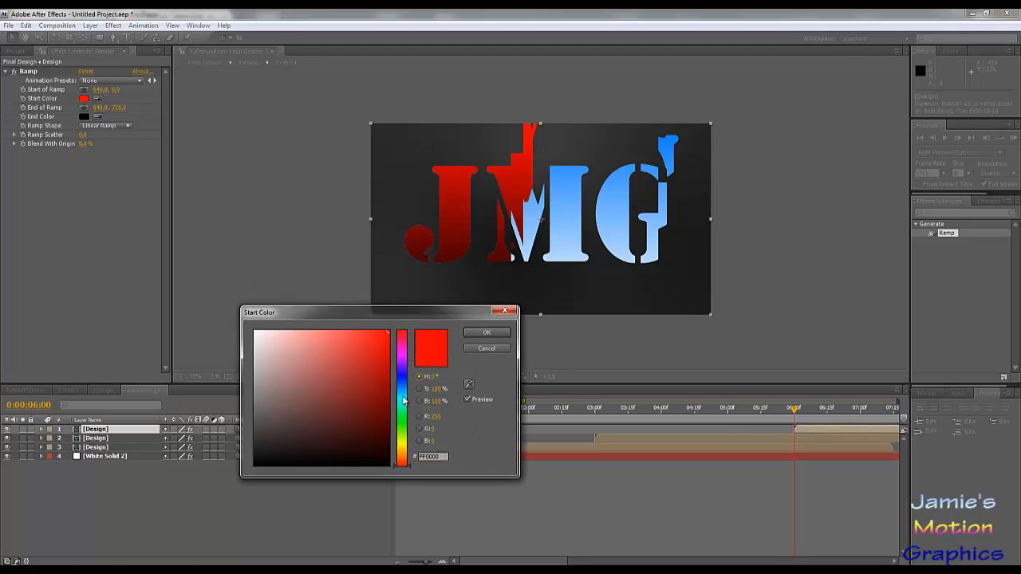
pyautogui.click(404, 421)
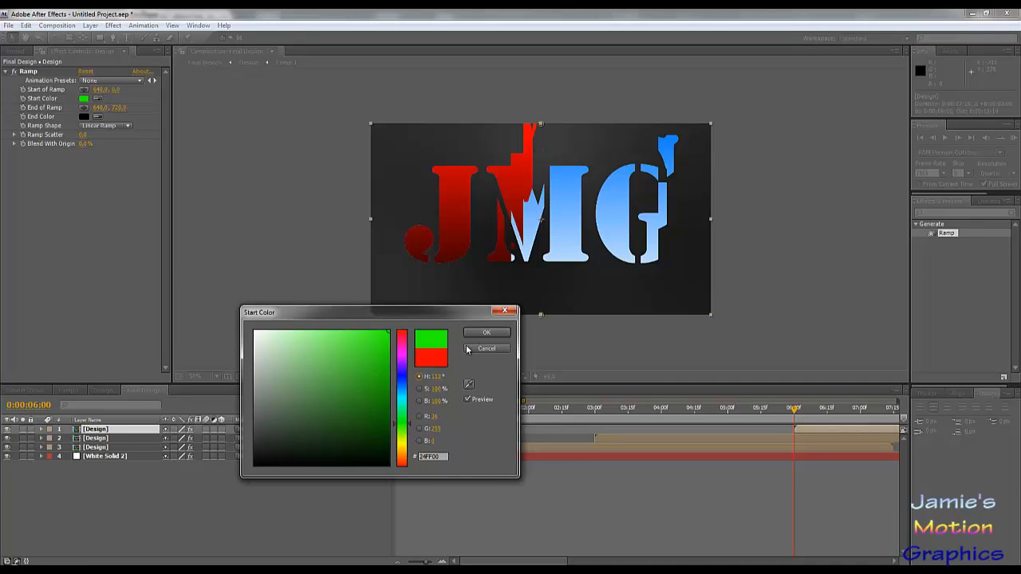
pyautogui.click(403, 418)
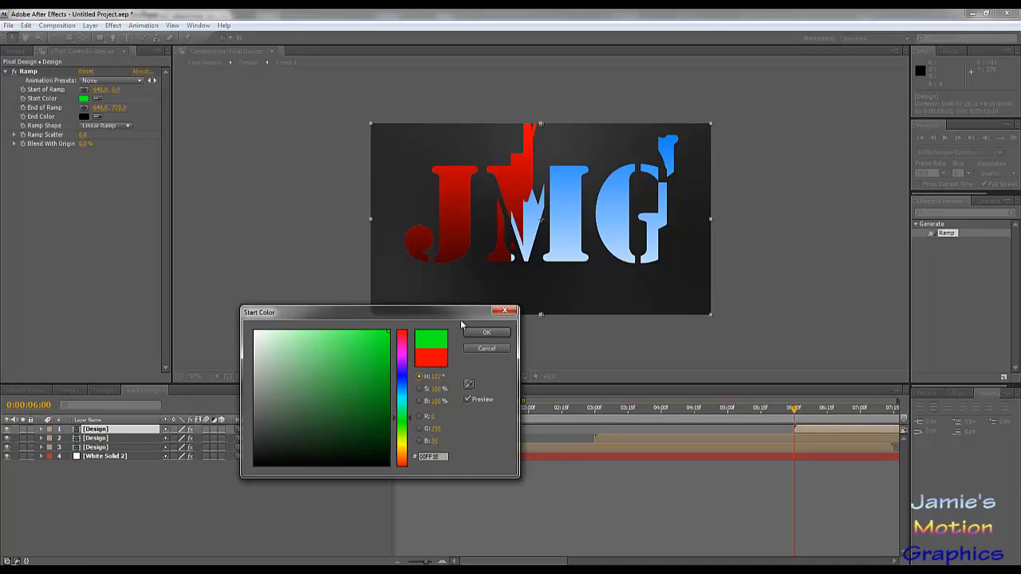
pyautogui.click(484, 332)
# Move the current time to 0:00:09:12 and set the green Design layer's Ramp end colour to white
pyautogui.moveTo(793, 407); pyautogui.dragTo(909, 413)
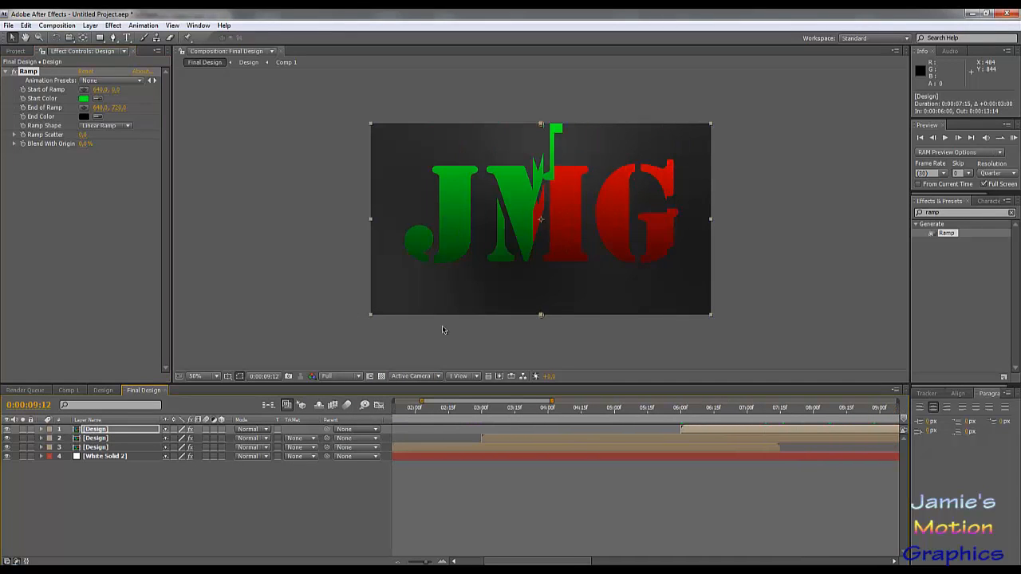
pyautogui.click(84, 116)
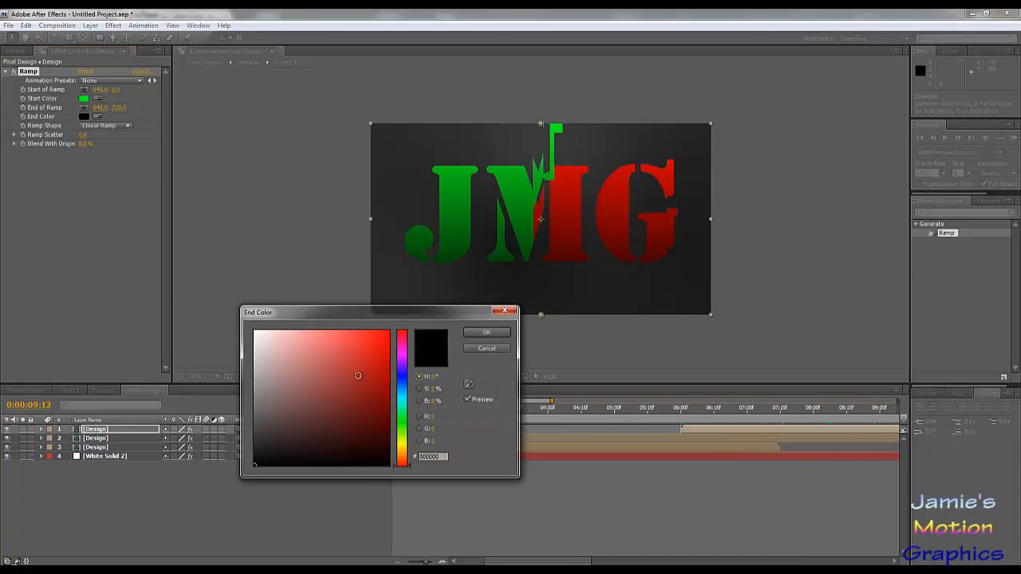
pyautogui.moveTo(357, 375); pyautogui.dragTo(163, 287)
pyautogui.click(486, 332)
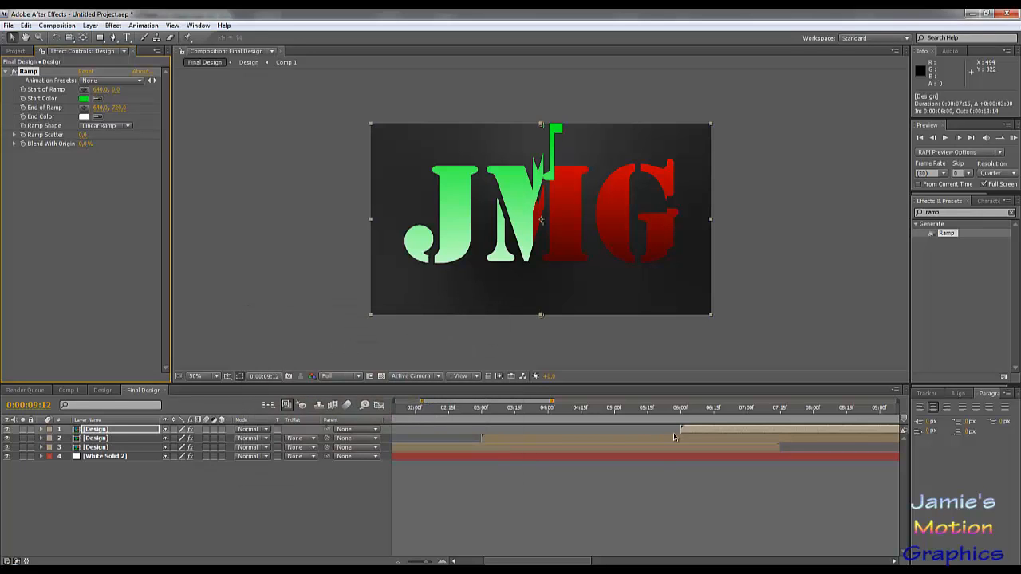
# Shift the green Design layer earlier so that it starts at 0:00:05:15
pyautogui.moveTo(704, 416); pyautogui.dragTo(650, 428)
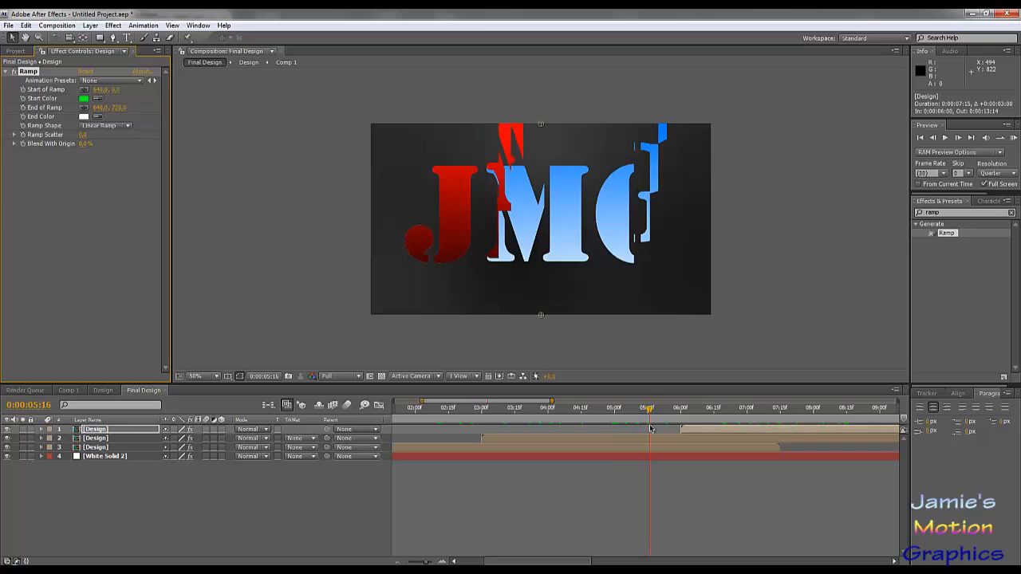
pyautogui.press('pageup')
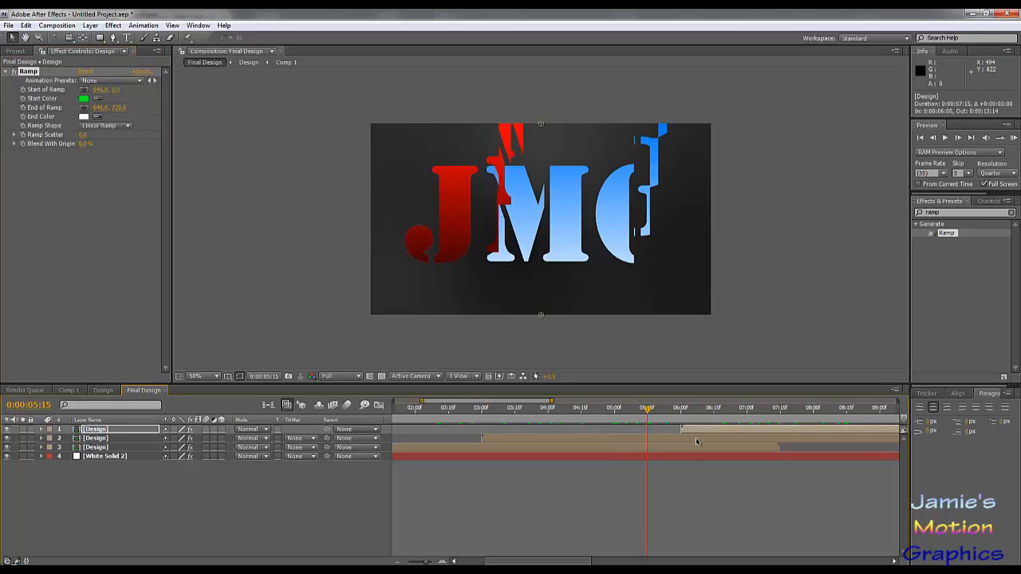
pyautogui.moveTo(692, 432); pyautogui.dragTo(657, 436)
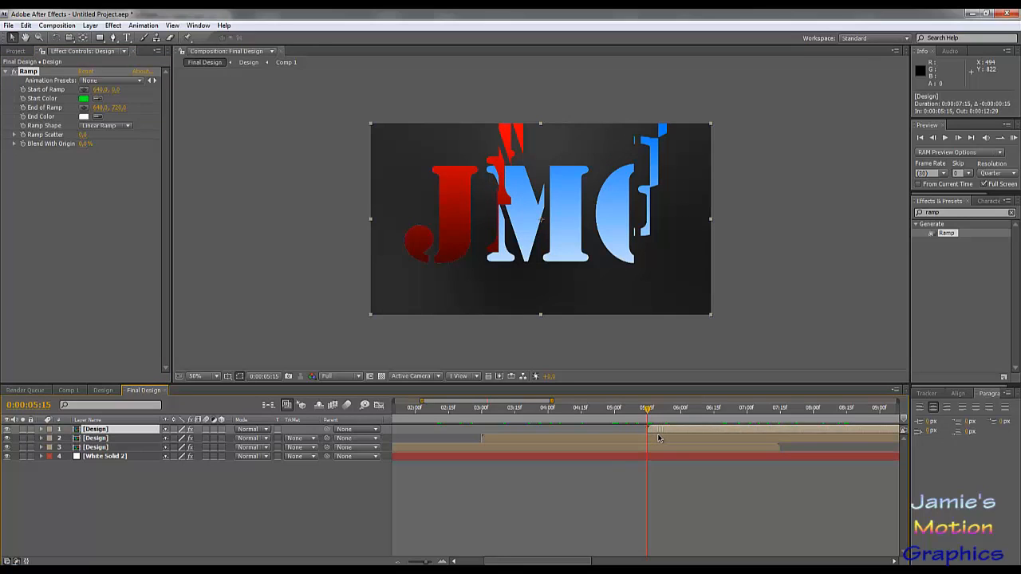
# Duplicate the green Design layer and shift the copy so that it starts at 0:00:07:00
pyautogui.hotkey('ctrl', 'd')
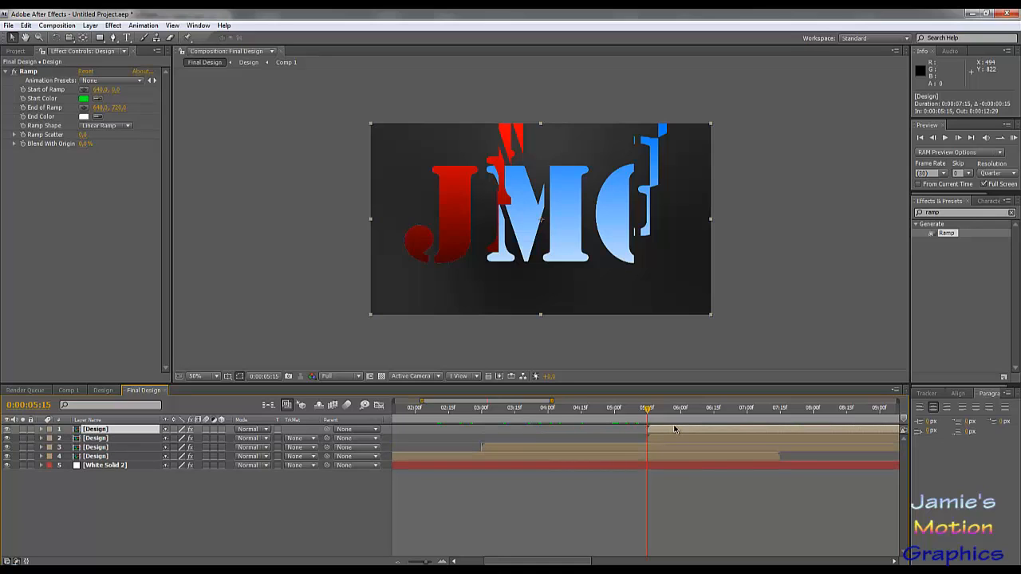
pyautogui.moveTo(671, 430); pyautogui.dragTo(771, 436)
pyautogui.moveTo(709, 410); pyautogui.dragTo(748, 420)
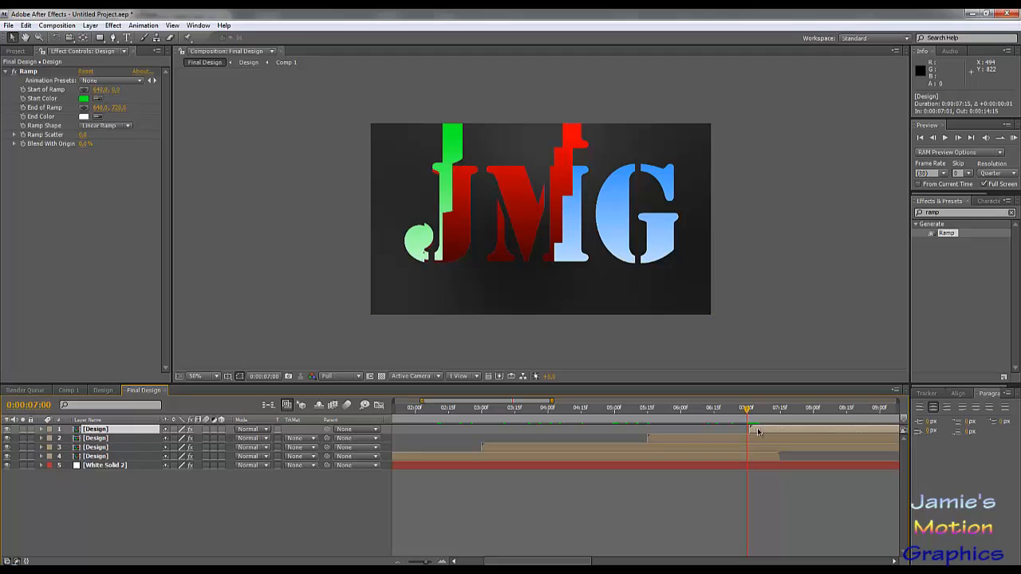
pyautogui.click(90, 24)
pyautogui.moveTo(132, 41)
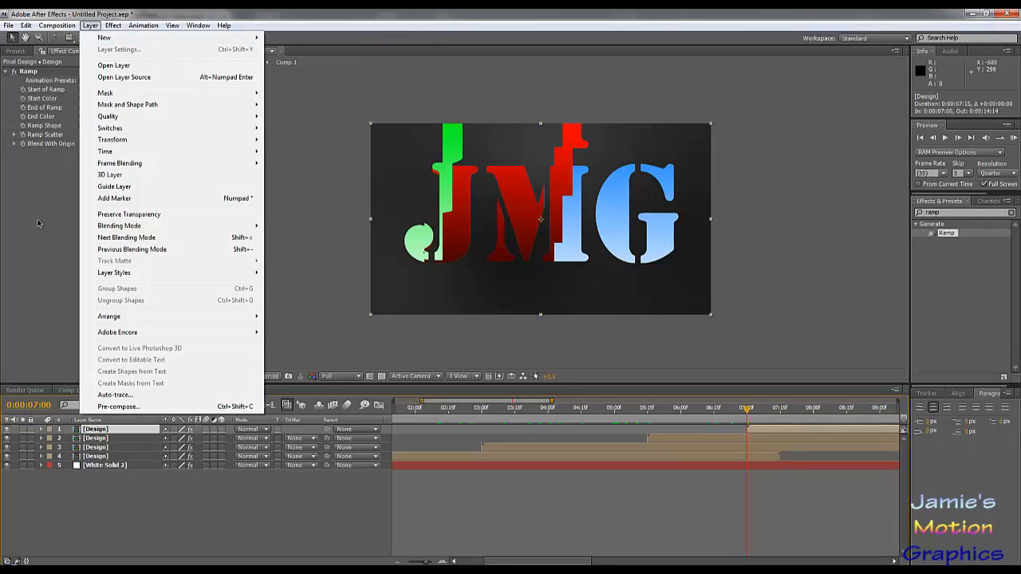
pyautogui.press('Escape')
# Set the Ramp start colour of the topmost Design layer to purple, about 7200FF
pyautogui.click(83, 99)
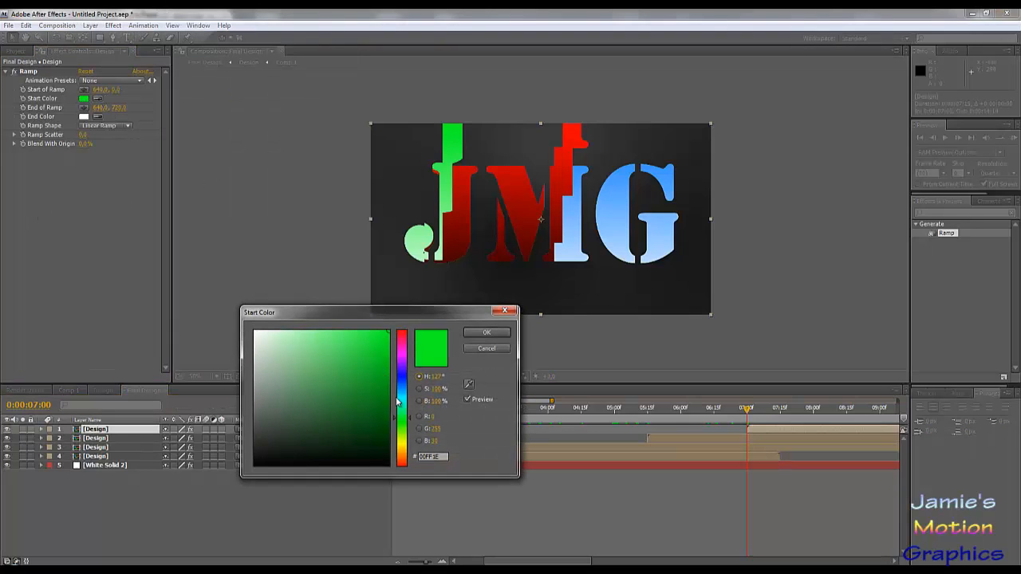
pyautogui.moveTo(403, 360); pyautogui.dragTo(402, 365)
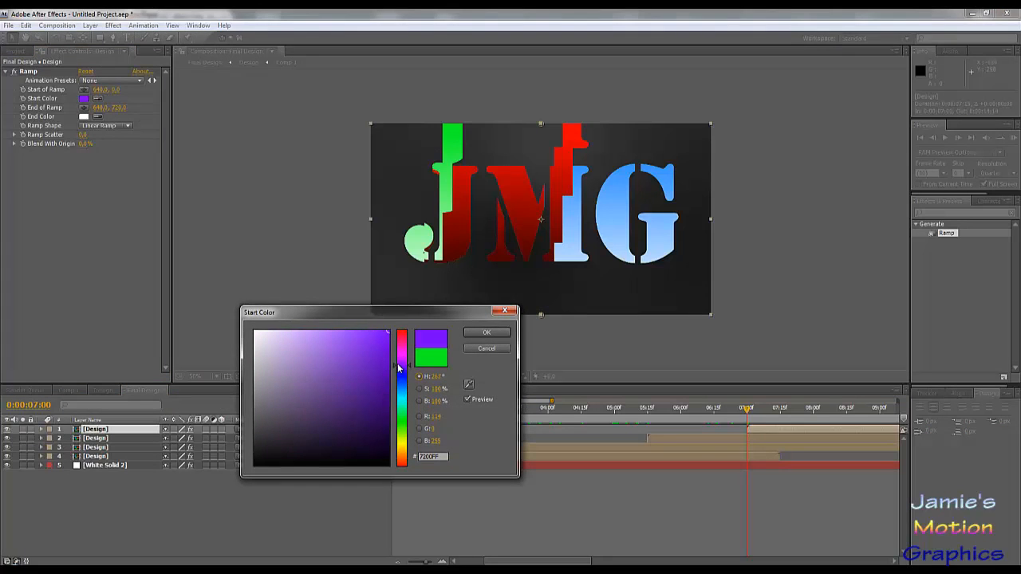
pyautogui.click(486, 333)
# Set the Ramp end colour of the purple Design layer to a bright magenta
pyautogui.click(85, 117)
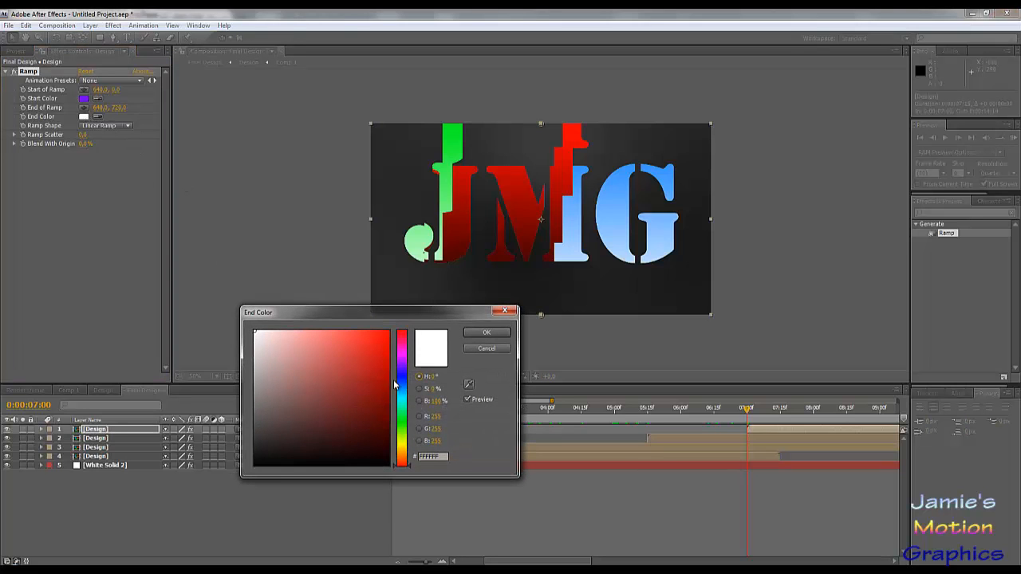
pyautogui.click(403, 356)
pyautogui.moveTo(366, 371); pyautogui.dragTo(428, 326)
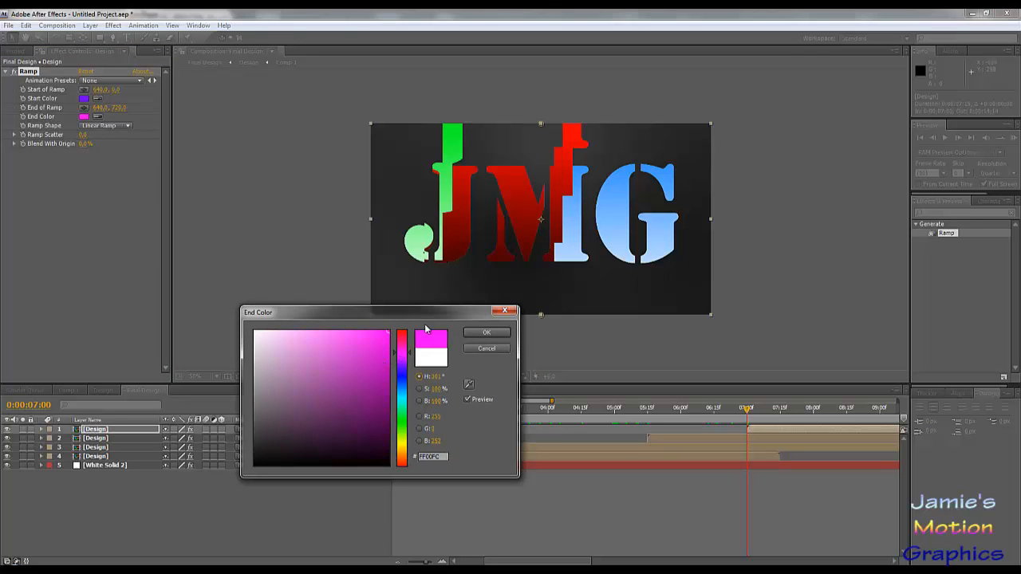
pyautogui.click(403, 356)
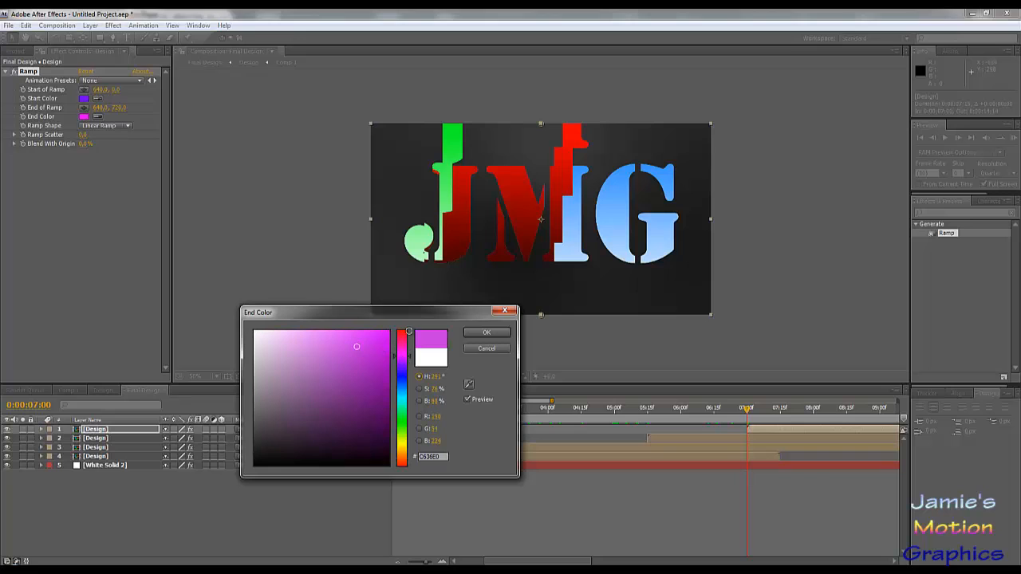
pyautogui.click(487, 332)
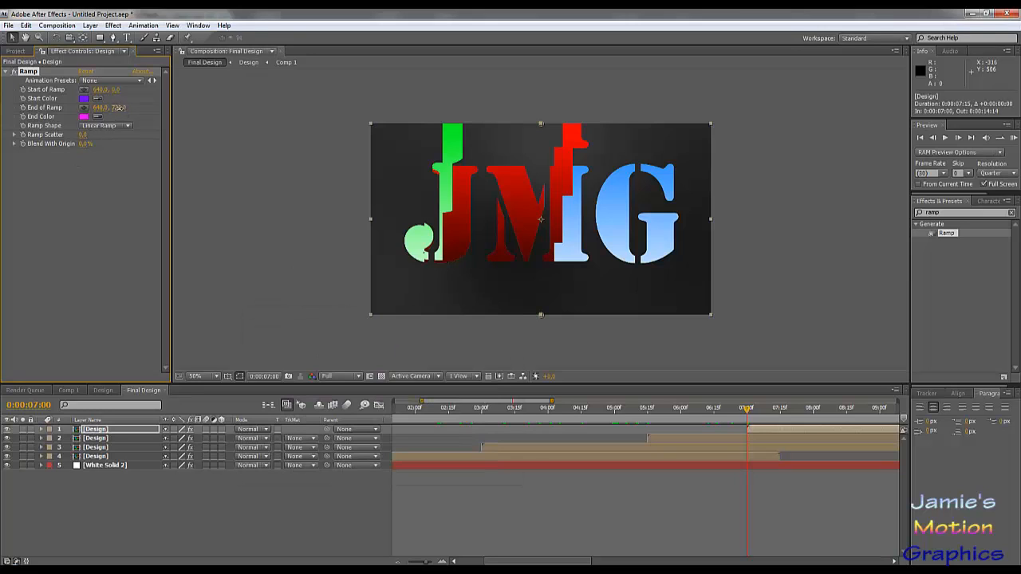
# Tighten the purple Design layer's gradient by raising its end of ramp and lowering its start of ramp vertically
pyautogui.moveTo(114, 108); pyautogui.dragTo(2, 126)
pyautogui.moveTo(125, 89); pyautogui.dragTo(182, 97)
# Move the current time to 0:00:06:01 and set the red Design layer's ramp start to about 640, 142 and ramp end to about 640, 524
pyautogui.click(683, 412)
pyautogui.click(673, 440)
pyautogui.click(658, 449)
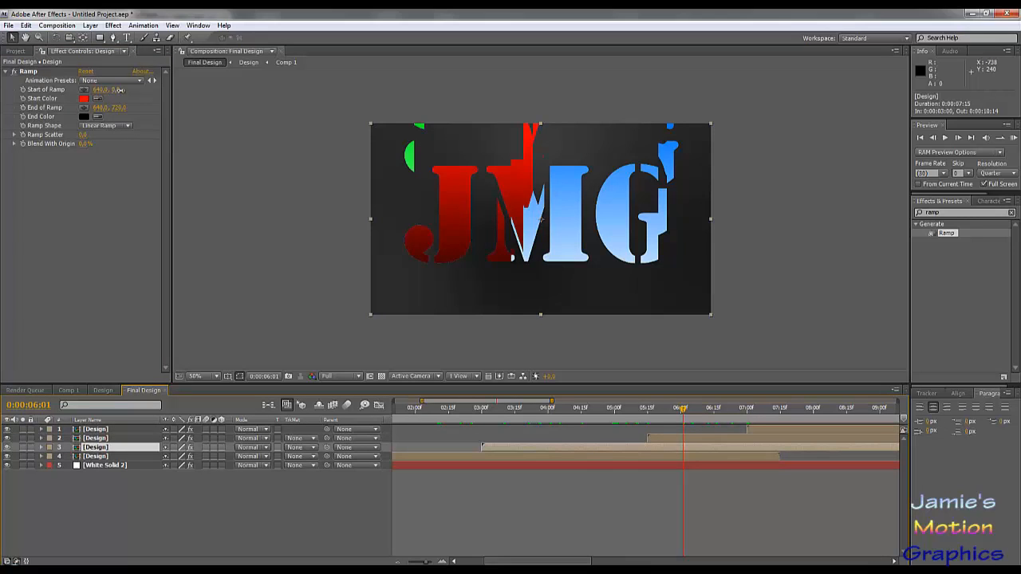
pyautogui.moveTo(120, 89); pyautogui.dragTo(8, 116)
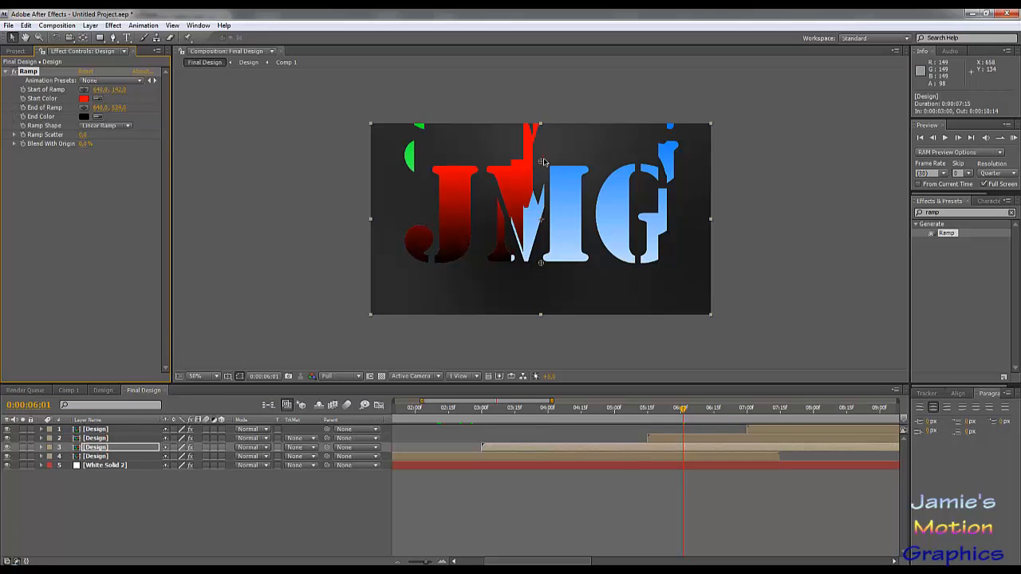
# Set the green Design layer's ramp start to about 640, 155 and its ramp end to about 640, 523
pyautogui.click(662, 441)
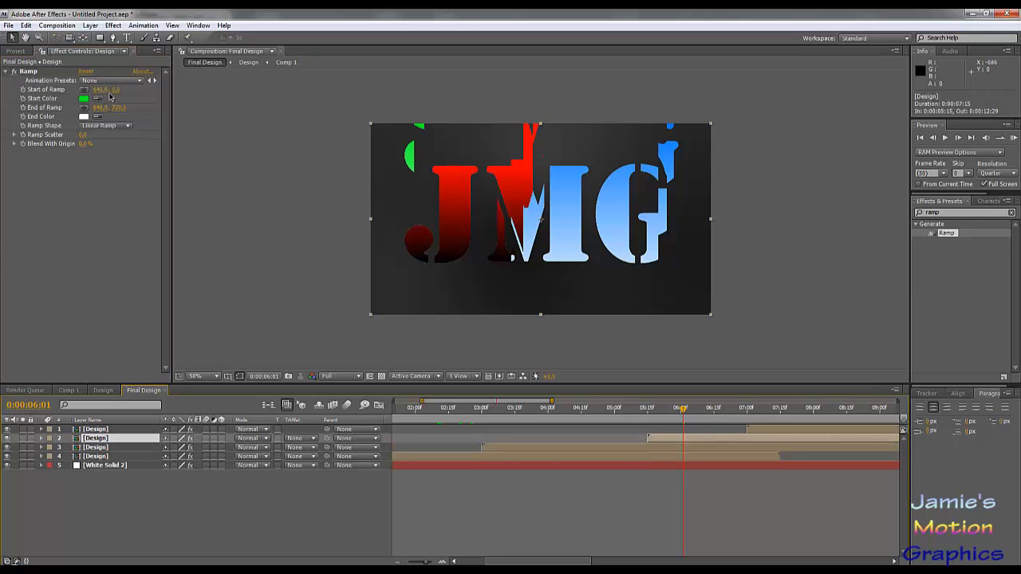
pyautogui.moveTo(113, 90); pyautogui.dragTo(192, 94)
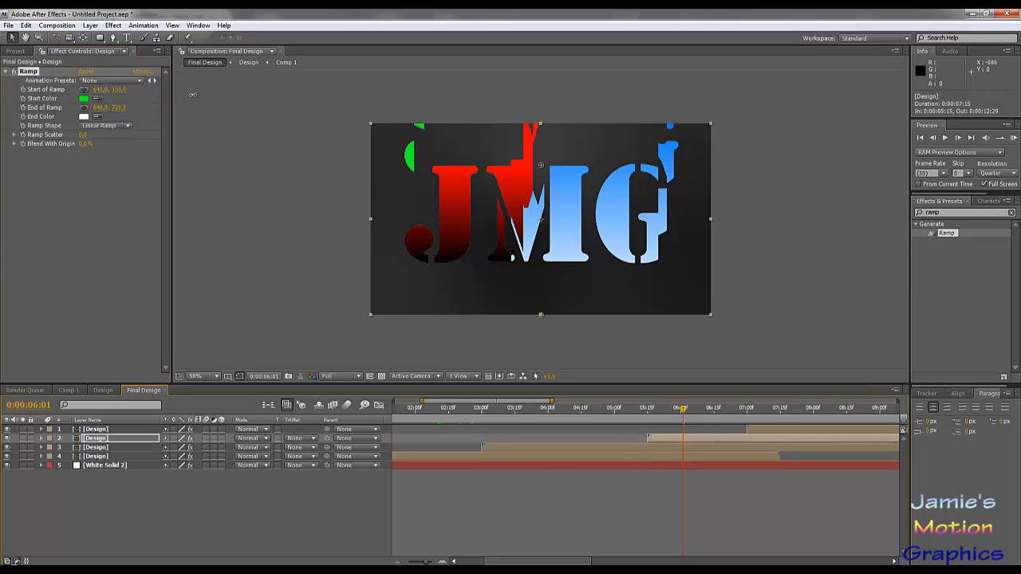
pyautogui.moveTo(119, 108); pyautogui.dragTo(5, 110)
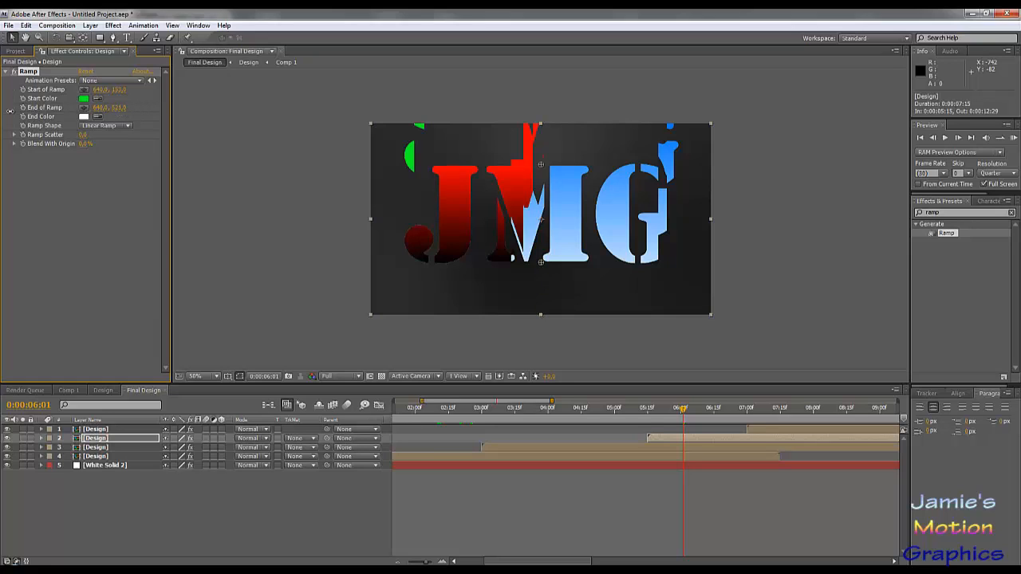
# Set the blue Design layer's ramp start to about 640, 150 and its ramp end to about 640, 534
pyautogui.click(444, 458)
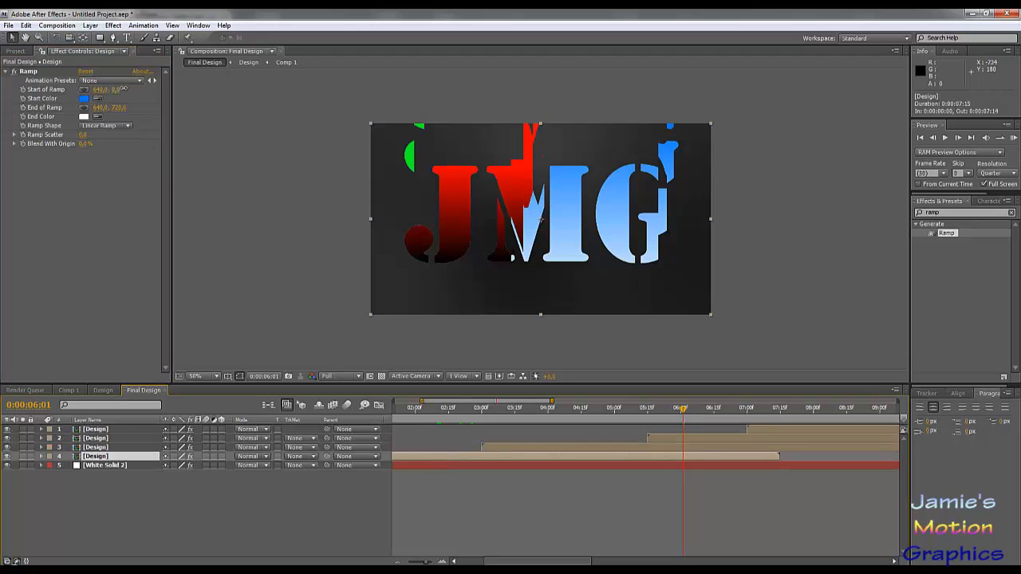
pyautogui.moveTo(120, 89); pyautogui.dragTo(189, 97)
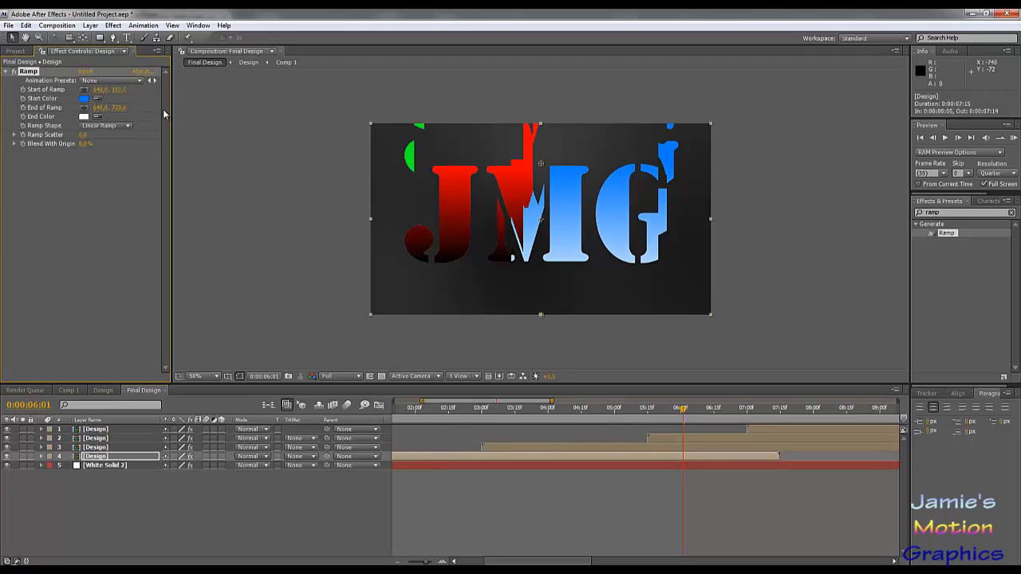
pyautogui.moveTo(80, 108); pyautogui.dragTo(10, 108)
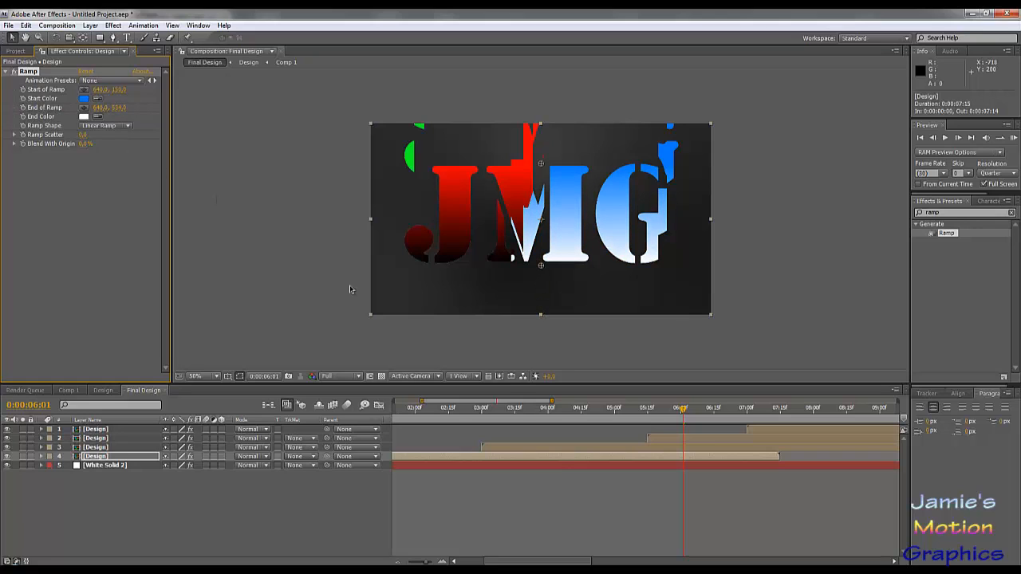
# Scrub through the end of the Final Design timeline to review the ramp-coloured logo copies
pyautogui.moveTo(578, 408); pyautogui.dragTo(916, 426)
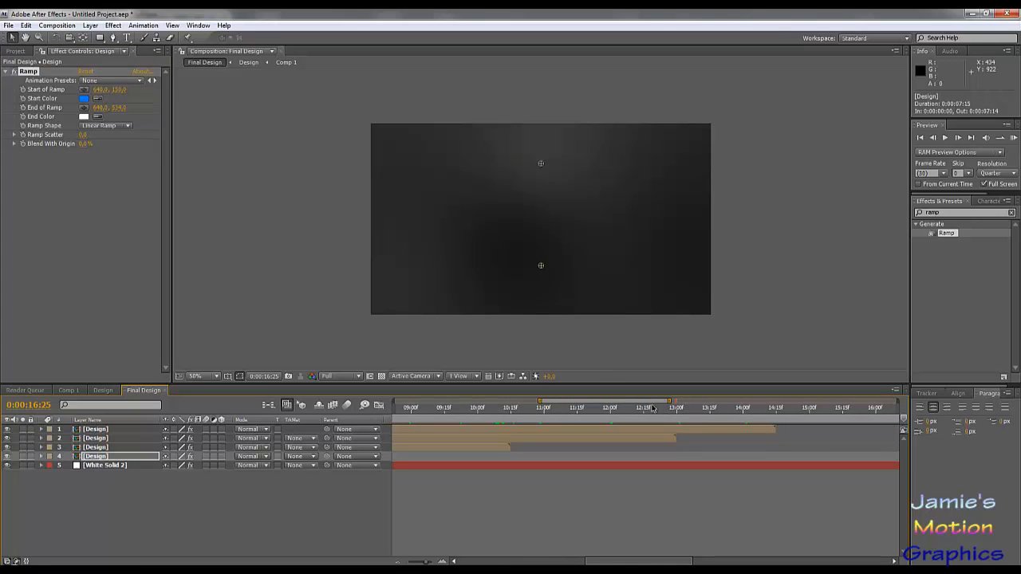
pyautogui.moveTo(652, 408); pyautogui.dragTo(709, 438)
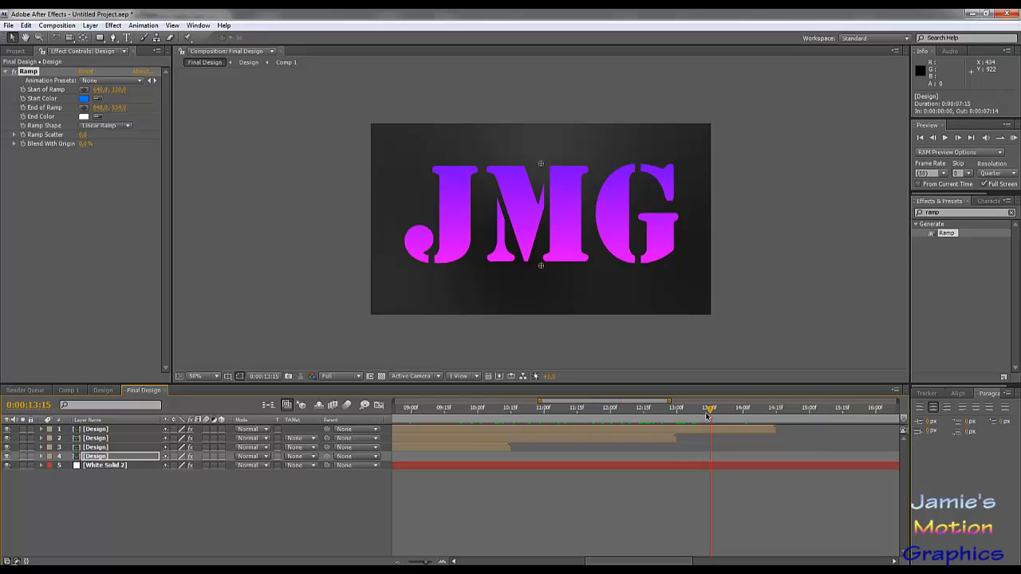
pyautogui.moveTo(710, 415)
pyautogui.mouseDown()
pyautogui.moveTo(700, 415)
pyautogui.moveTo(712, 419)
pyautogui.mouseUp()
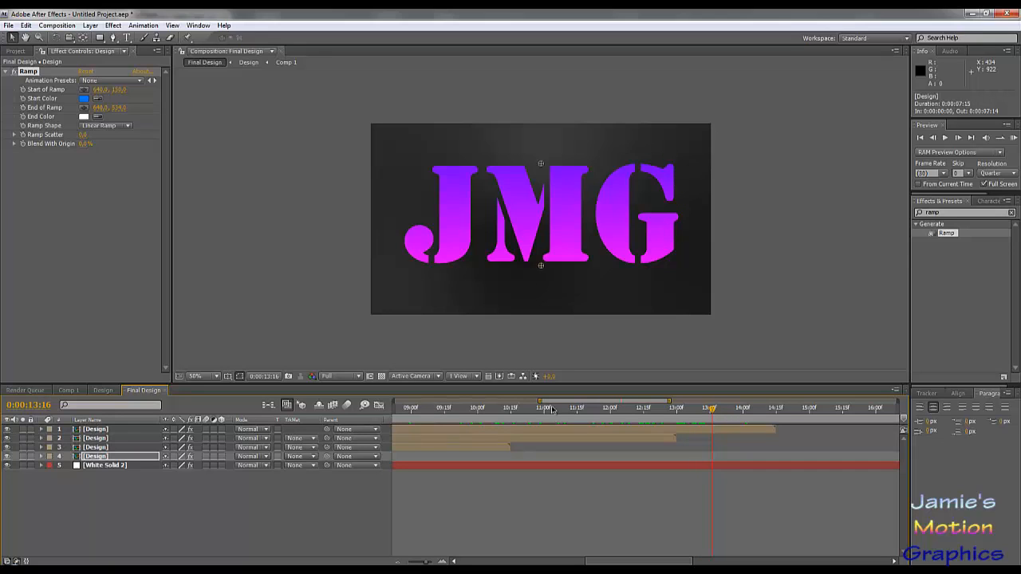
pyautogui.moveTo(538, 400); pyautogui.dragTo(397, 400)
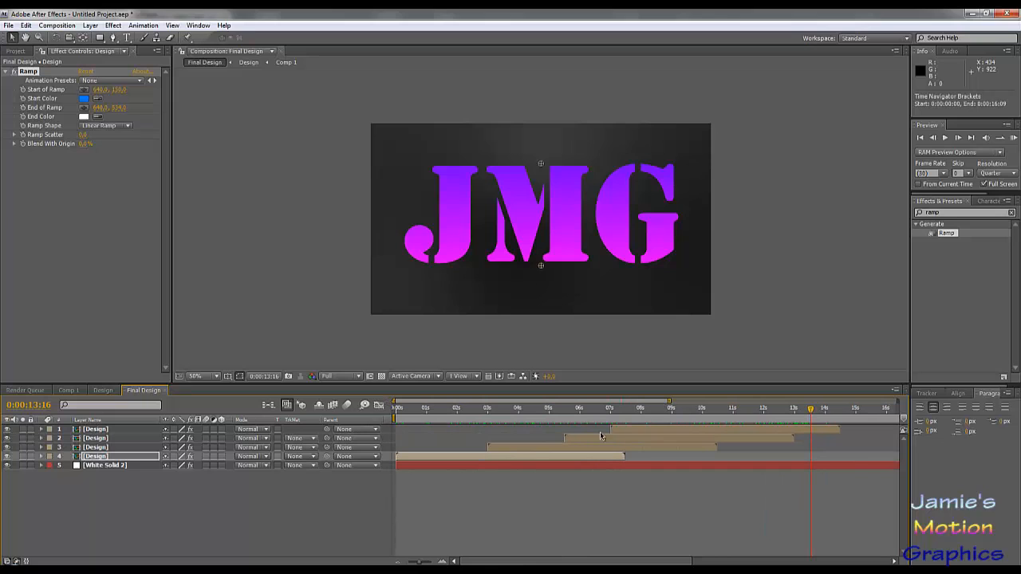
# Time-stretch the red Design layer with a 20% stretch factor, held at its in-point, and scrub to check its timing
pyautogui.moveTo(655, 415)
pyautogui.mouseDown()
pyautogui.moveTo(614, 424)
pyautogui.moveTo(646, 421)
pyautogui.mouseUp()
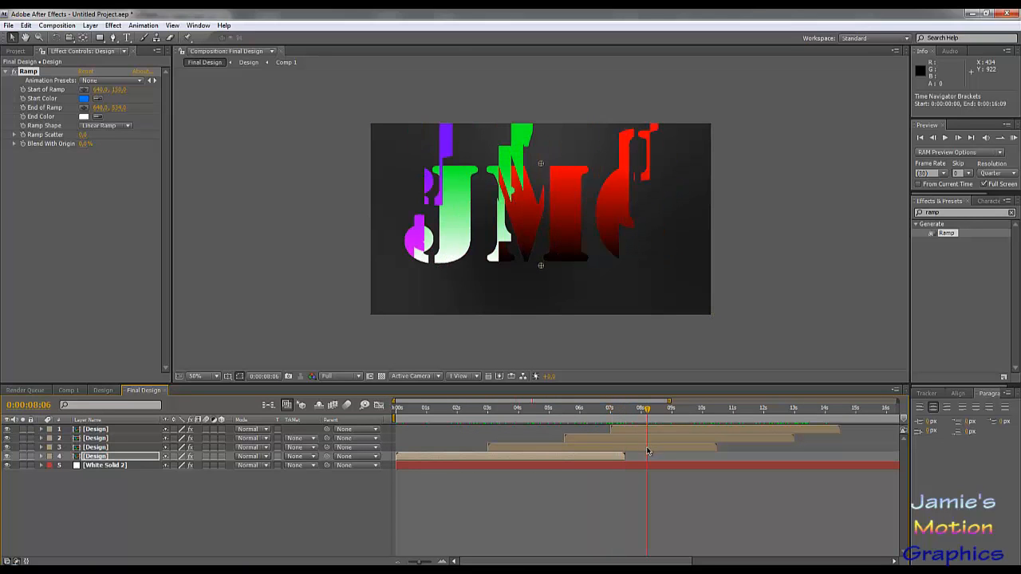
pyautogui.click(647, 449)
pyautogui.rightClick(647, 447)
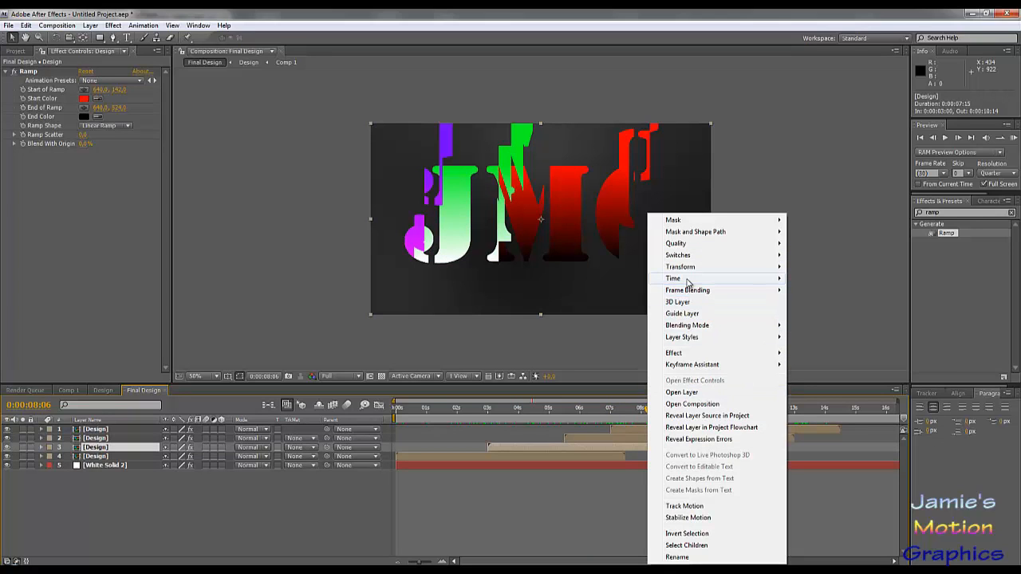
pyautogui.moveTo(693, 283)
pyautogui.click(820, 301)
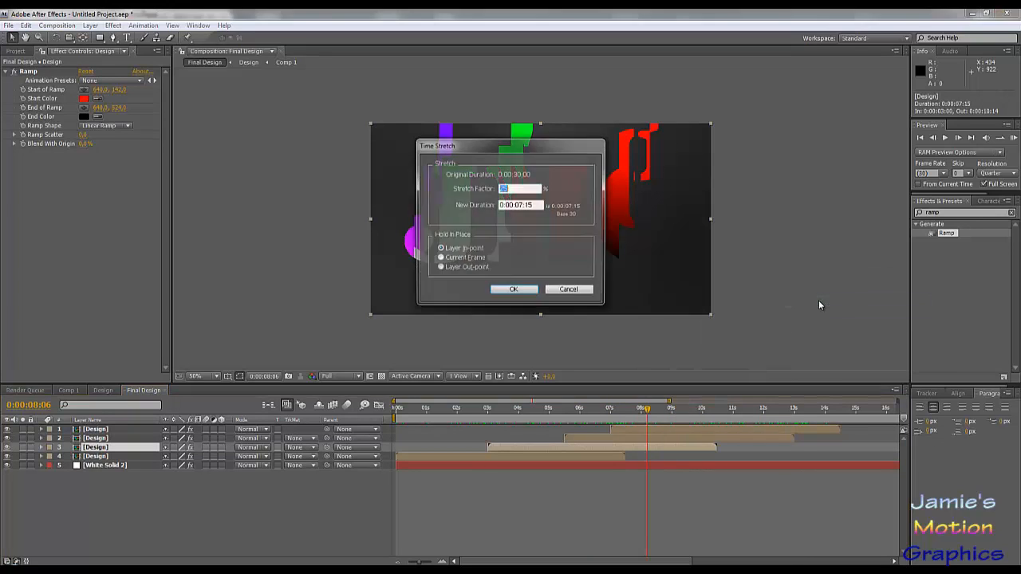
pyautogui.write('20')
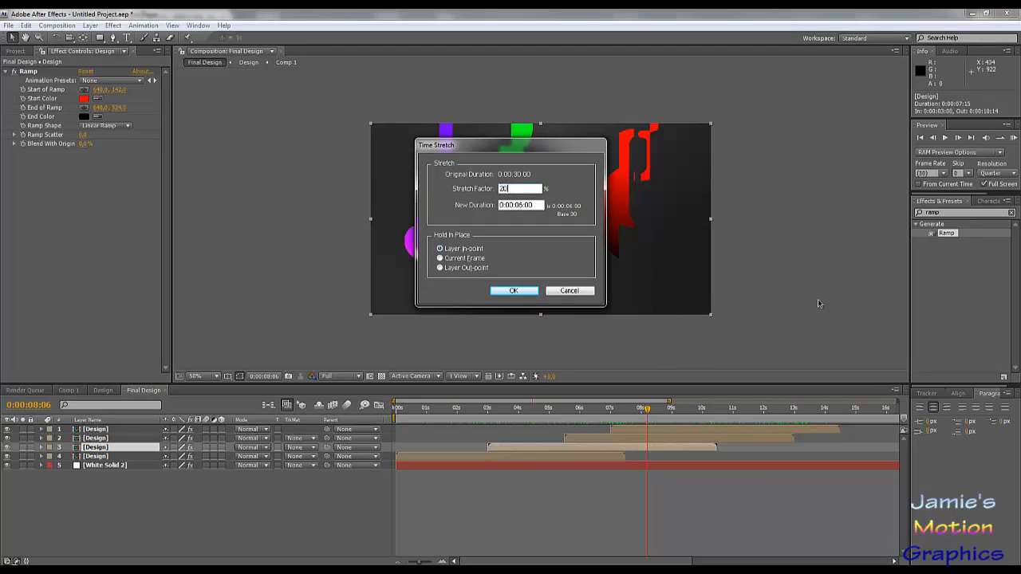
pyautogui.press('Return')
pyautogui.moveTo(637, 414); pyautogui.dragTo(662, 454)
pyautogui.press('space')
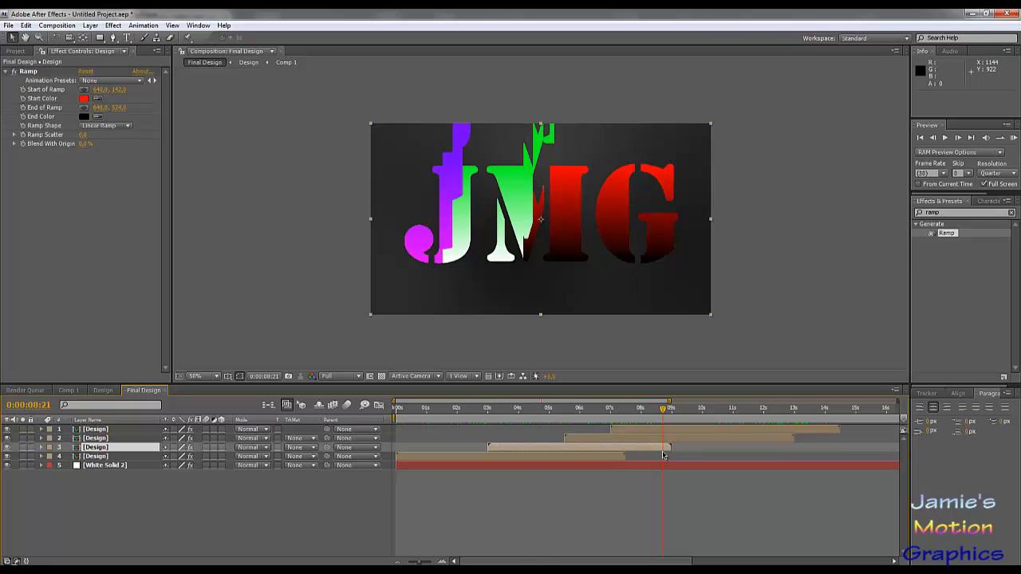
# Time-stretch the green Design layer with a 15% stretch factor, held at its in-point
pyautogui.click(684, 438)
pyautogui.rightClick(684, 438)
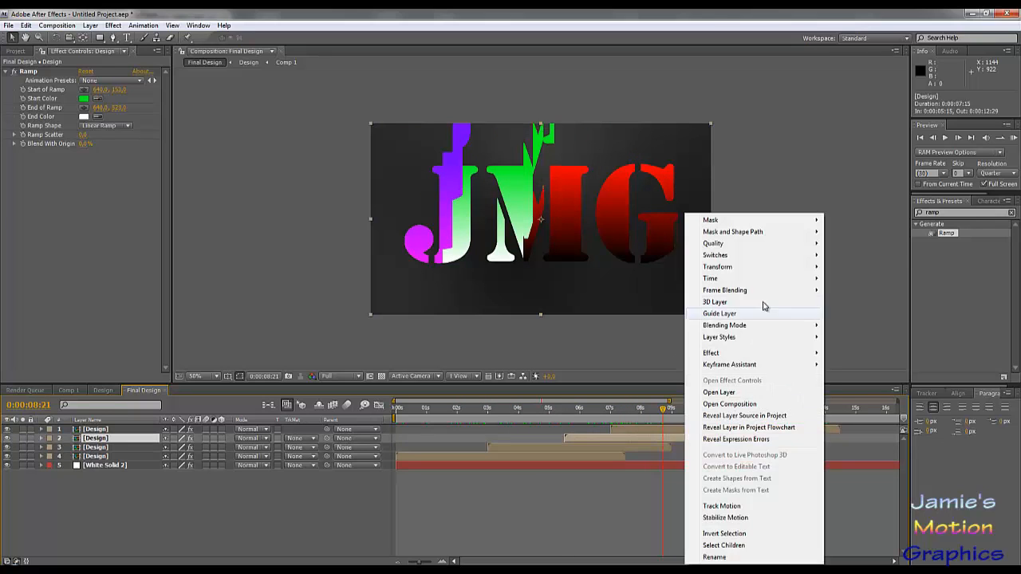
pyautogui.moveTo(735, 281)
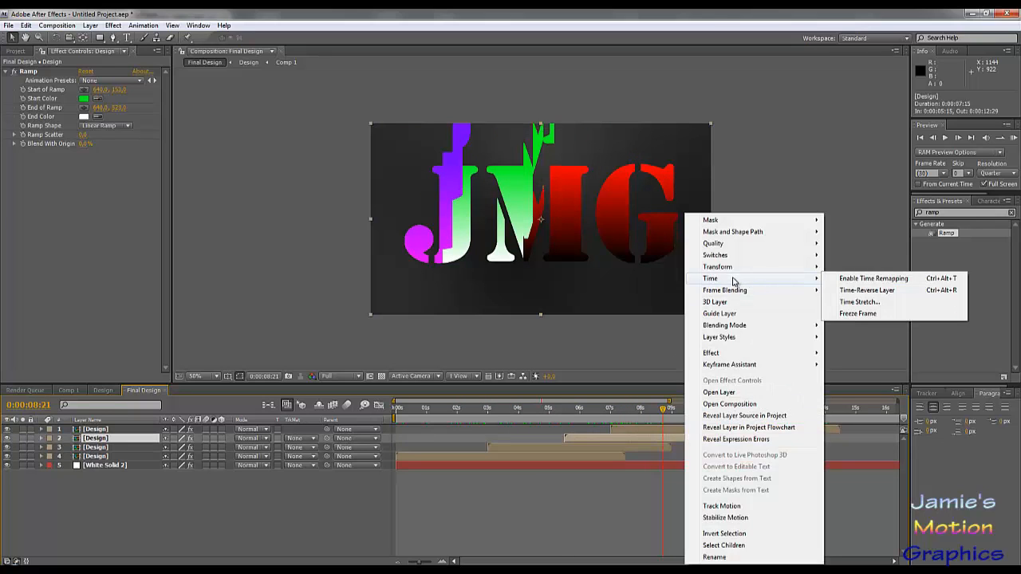
pyautogui.click(869, 307)
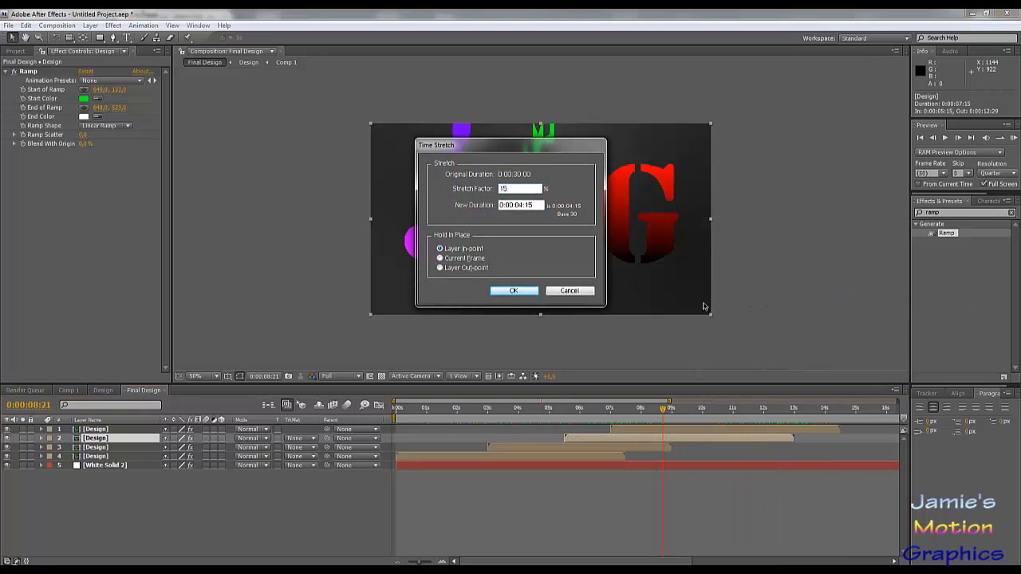
pyautogui.press('Return')
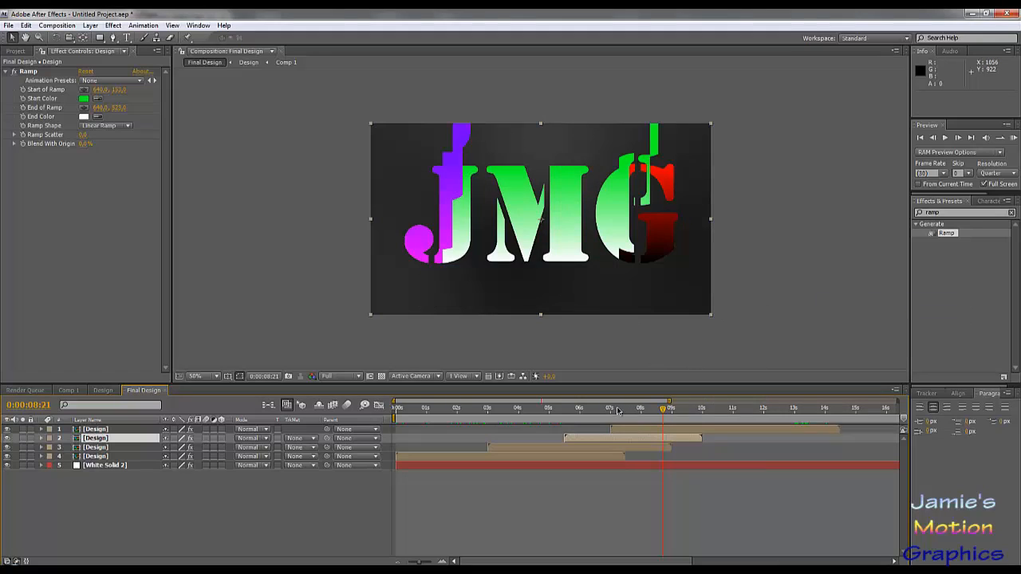
# Scrub the early overlap of the blue and red logos and preview the composition's animation
pyautogui.click(652, 431)
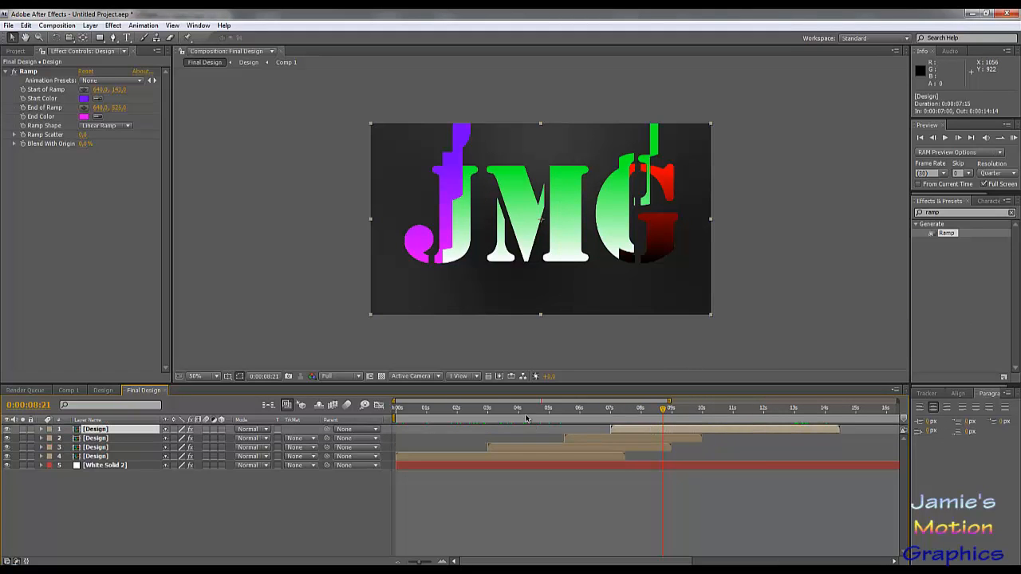
pyautogui.moveTo(519, 411); pyautogui.dragTo(482, 410)
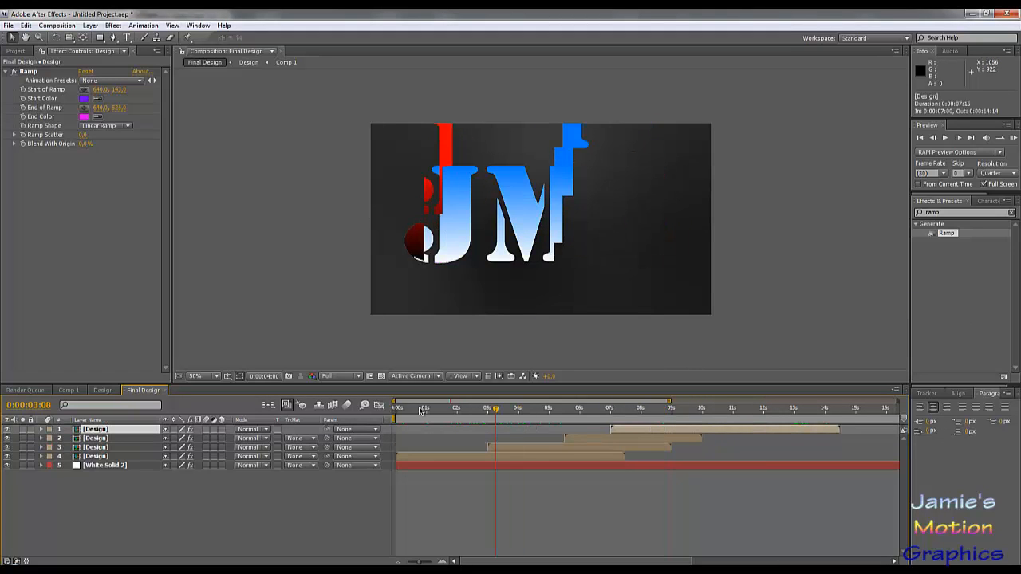
pyautogui.moveTo(420, 410); pyautogui.dragTo(533, 423)
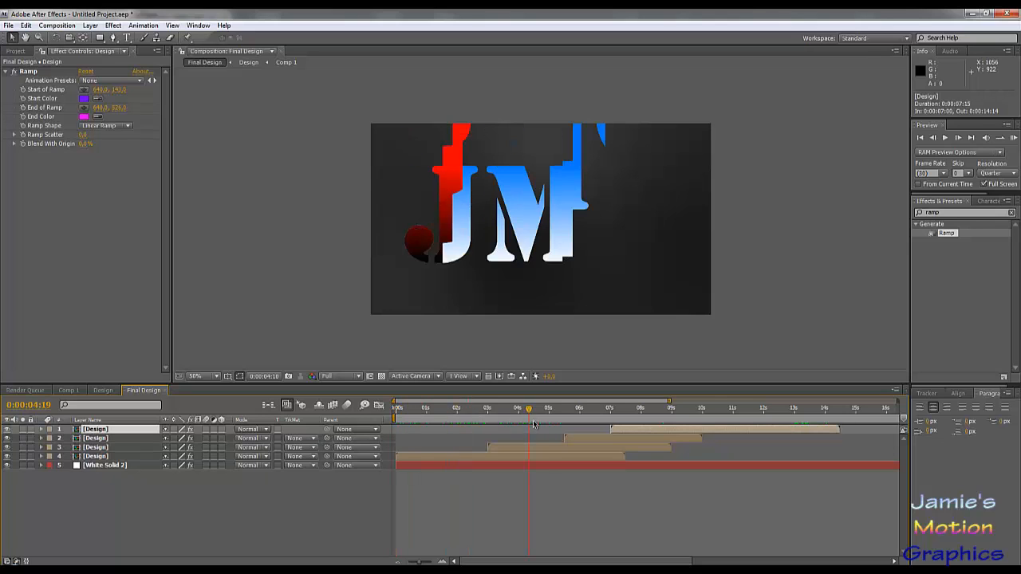
pyautogui.press('KP_0')
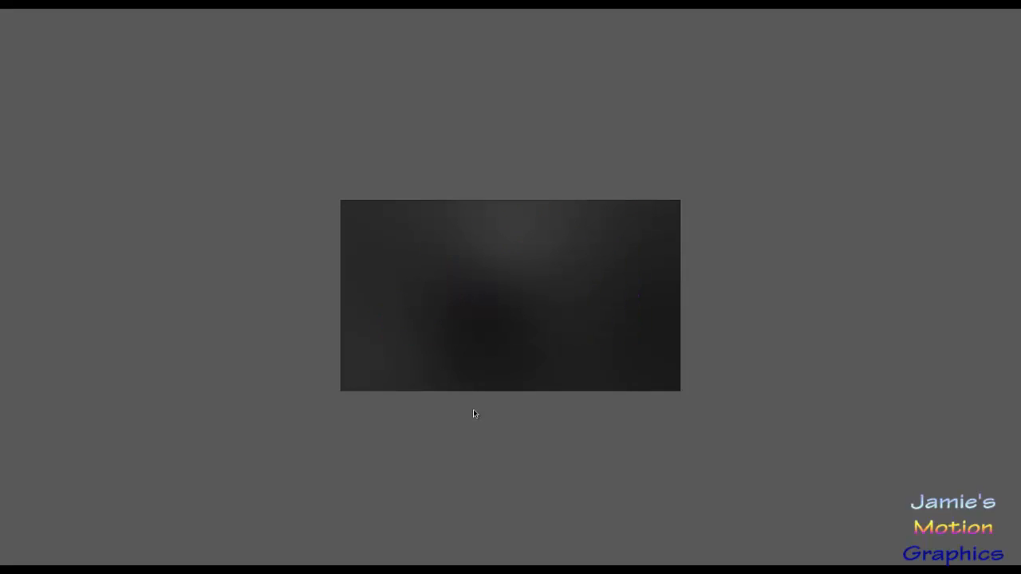
pyautogui.click(567, 295)
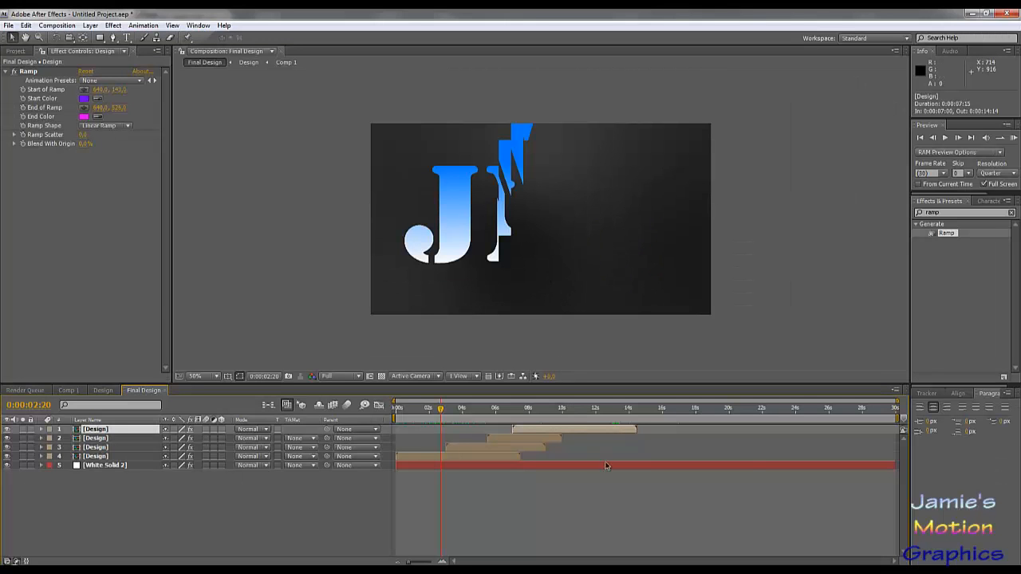
# Undo the freeze frame applied to the blue Design layer
pyautogui.click(519, 456)
pyautogui.hotkey('ctrl', 'z')
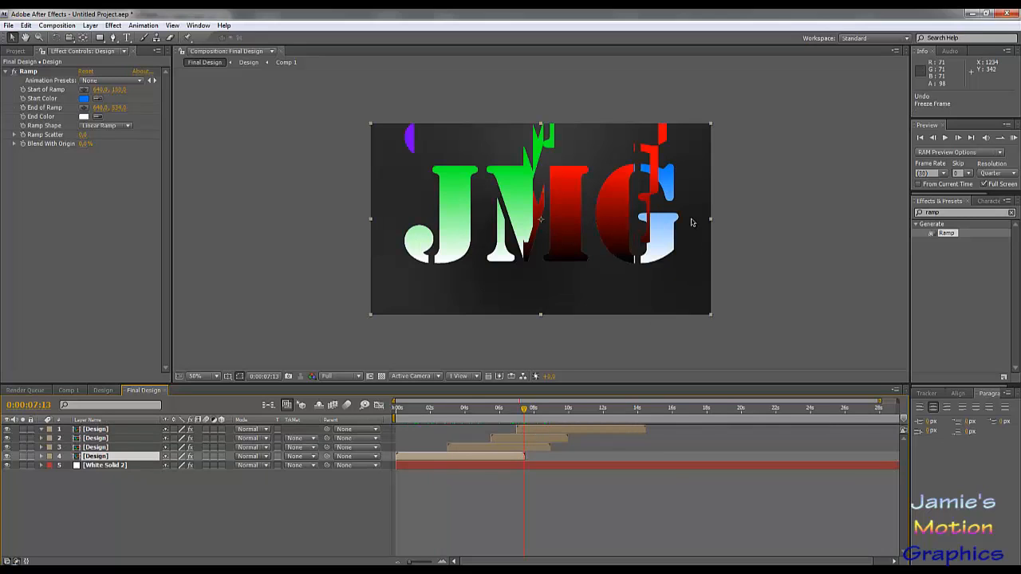
# Examine the frames around the ends of the blue and green Design layers
pyautogui.press('space')
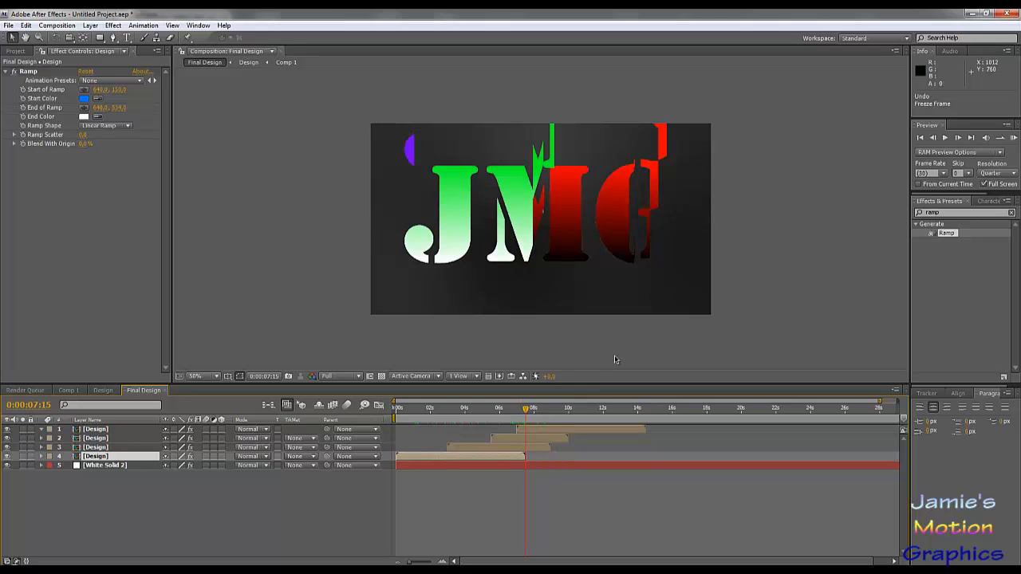
pyautogui.click(564, 408)
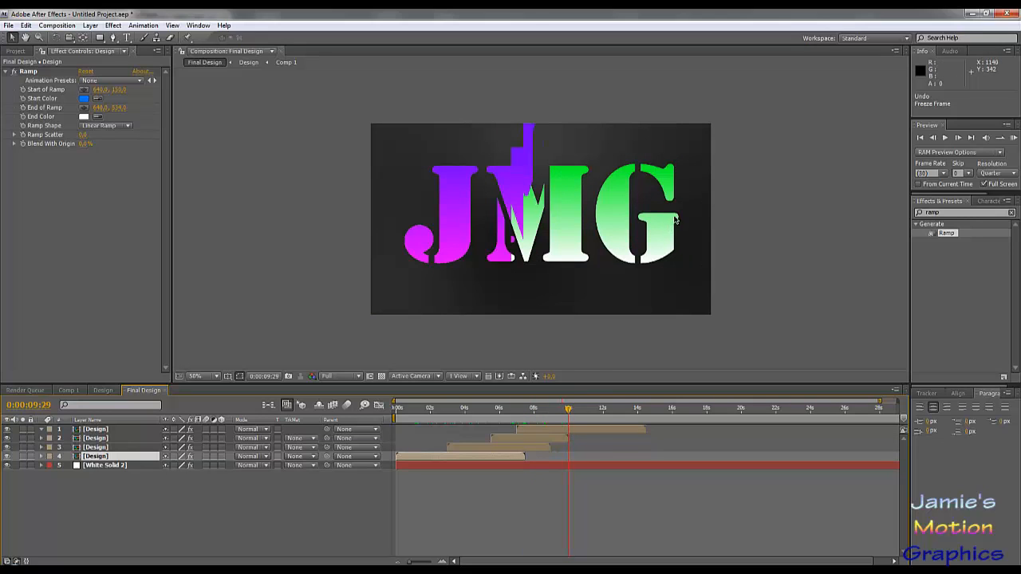
pyautogui.press('pagedown')
pyautogui.press('pageup')
pyautogui.press('pageup')
pyautogui.press('pageup')
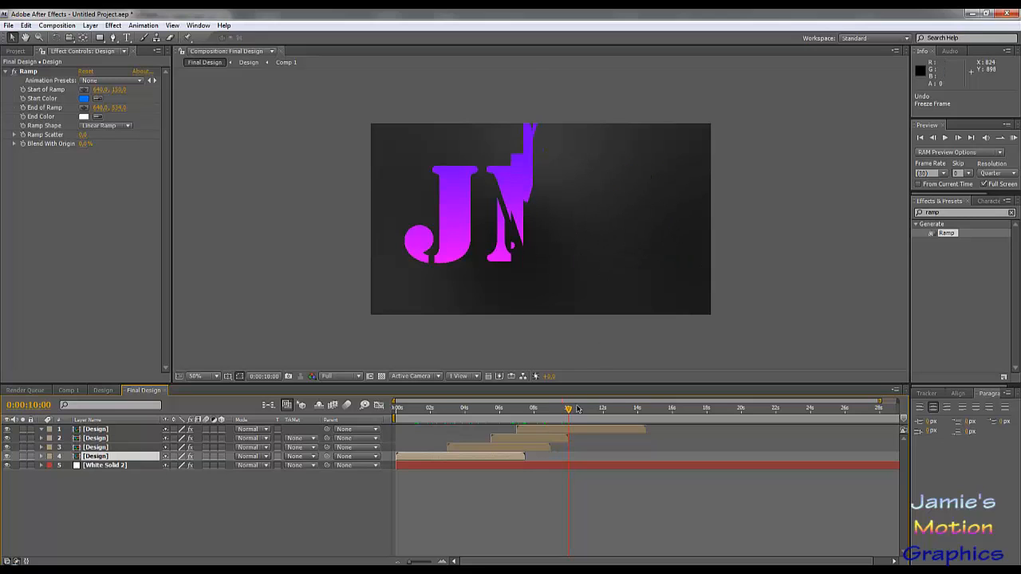
# Move the current time to 0:00:07:13 and enable time remapping on the blue Design layer
pyautogui.click(522, 409)
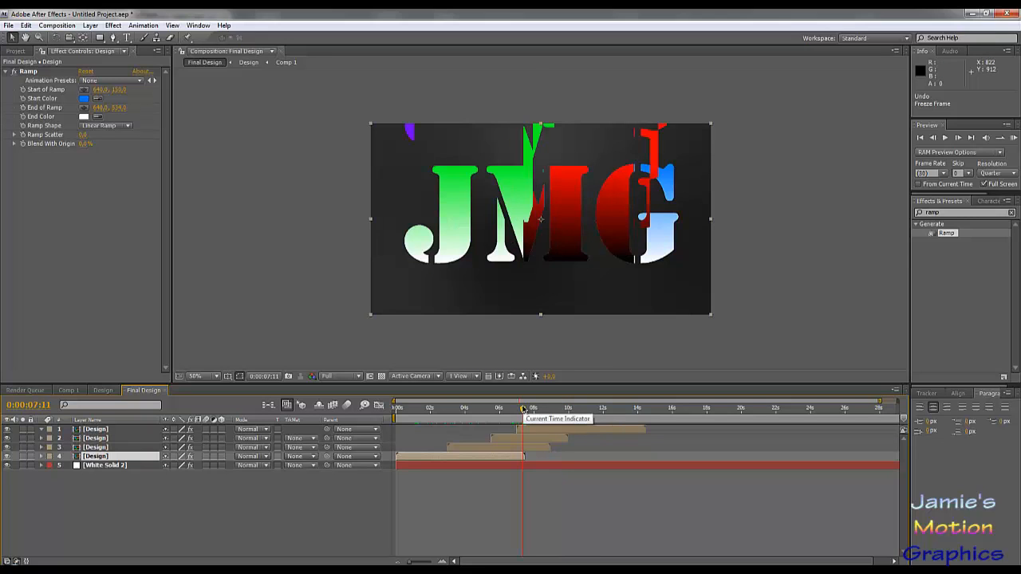
pyautogui.moveTo(522, 408); pyautogui.dragTo(524, 409)
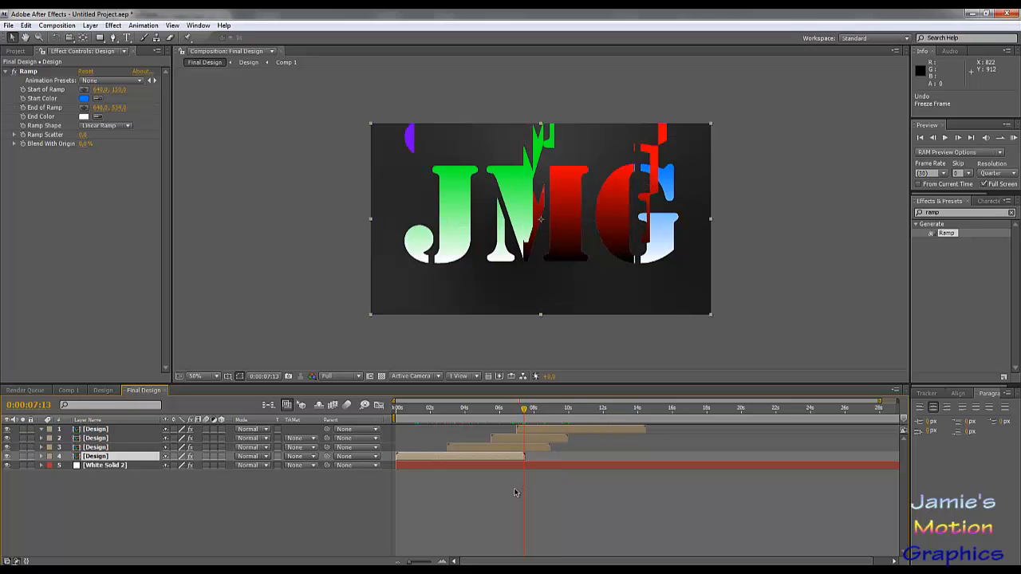
pyautogui.rightClick(519, 456)
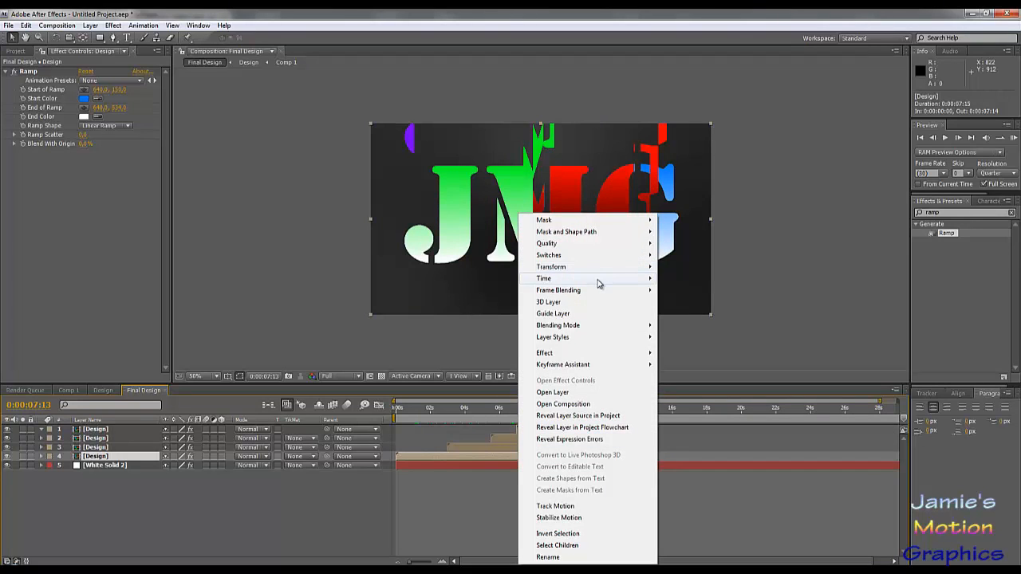
pyautogui.moveTo(598, 283)
pyautogui.click(708, 279)
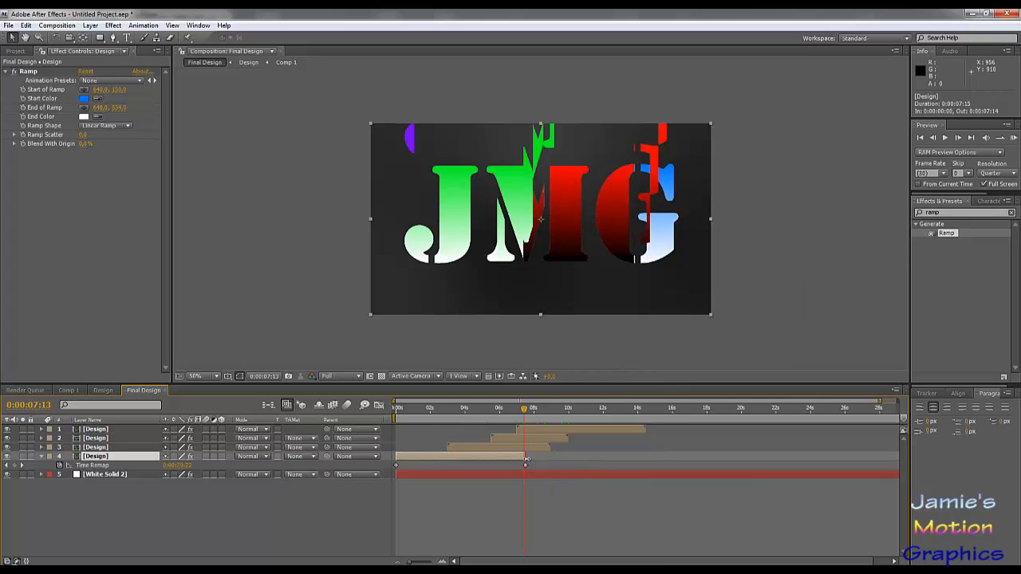
# Add a Time Remap keyframe on the blue Design layer at 0:00:07:14 and move its end keyframe to 0:00:17:27
pyautogui.moveTo(525, 459); pyautogui.dragTo(527, 459)
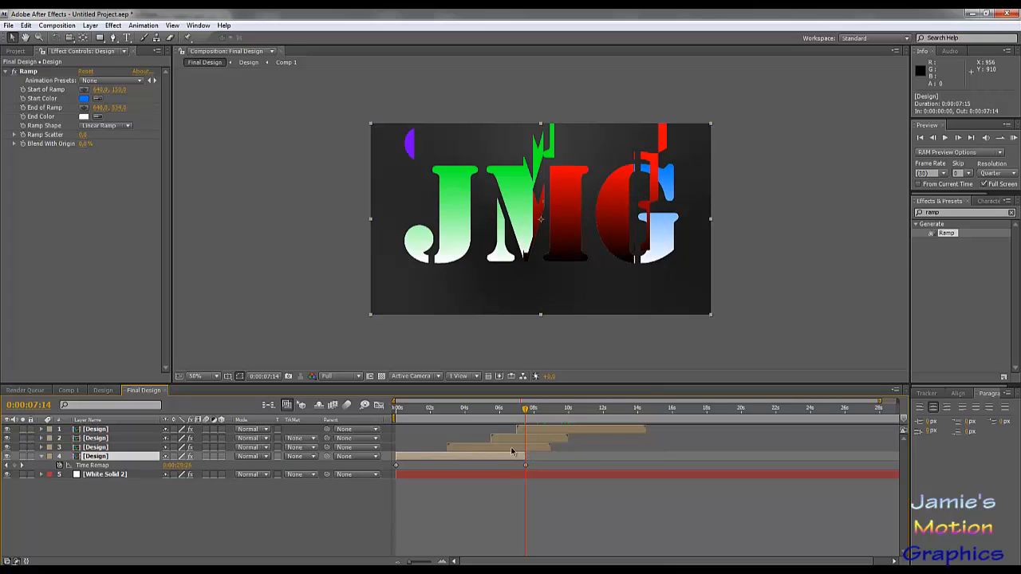
pyautogui.click(92, 465)
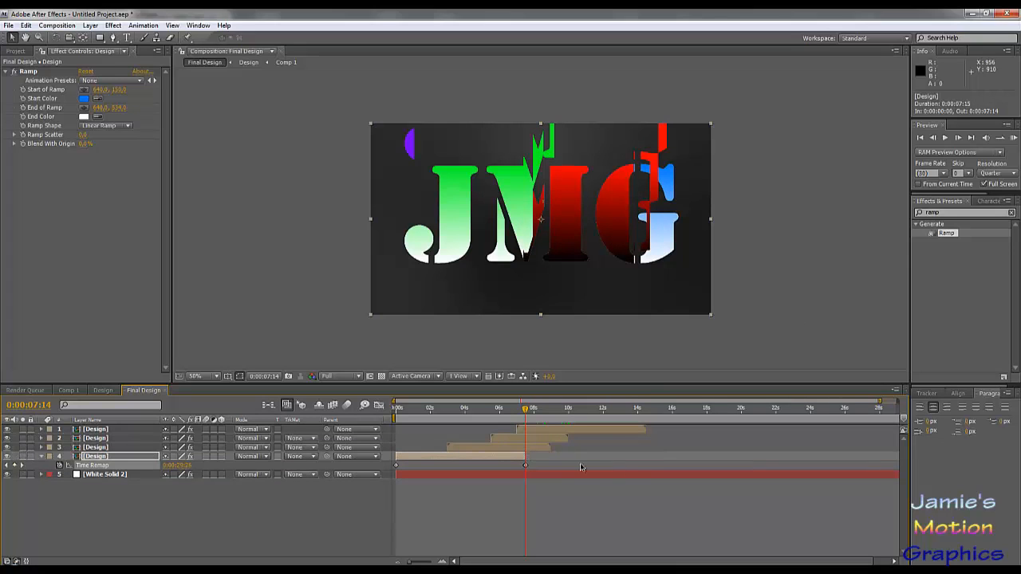
pyautogui.click(526, 465)
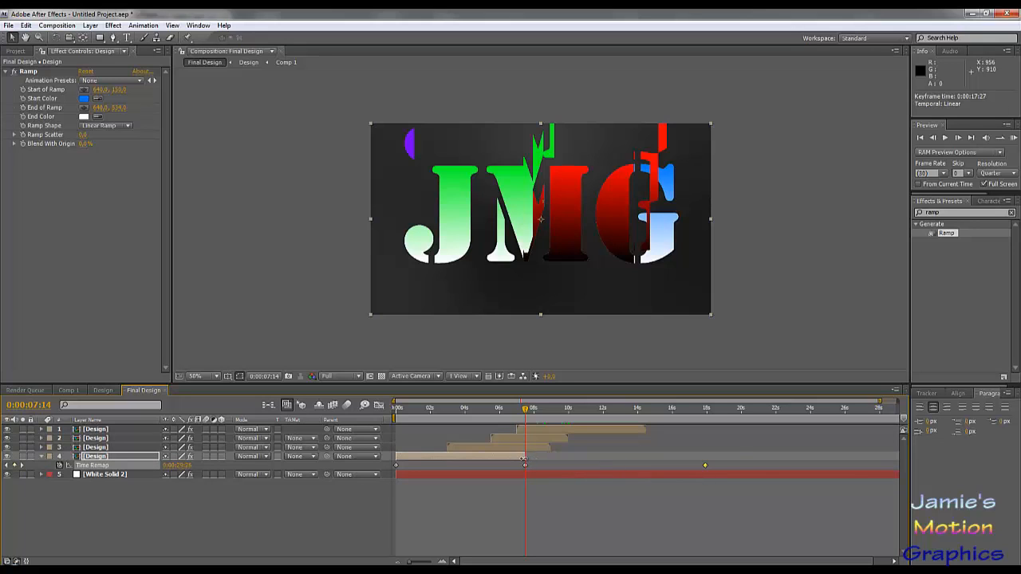
# Extend the blue Design layer's out-point to 0:00:19:27 and scrub past its former end to check the held logo
pyautogui.moveTo(523, 460); pyautogui.dragTo(738, 457)
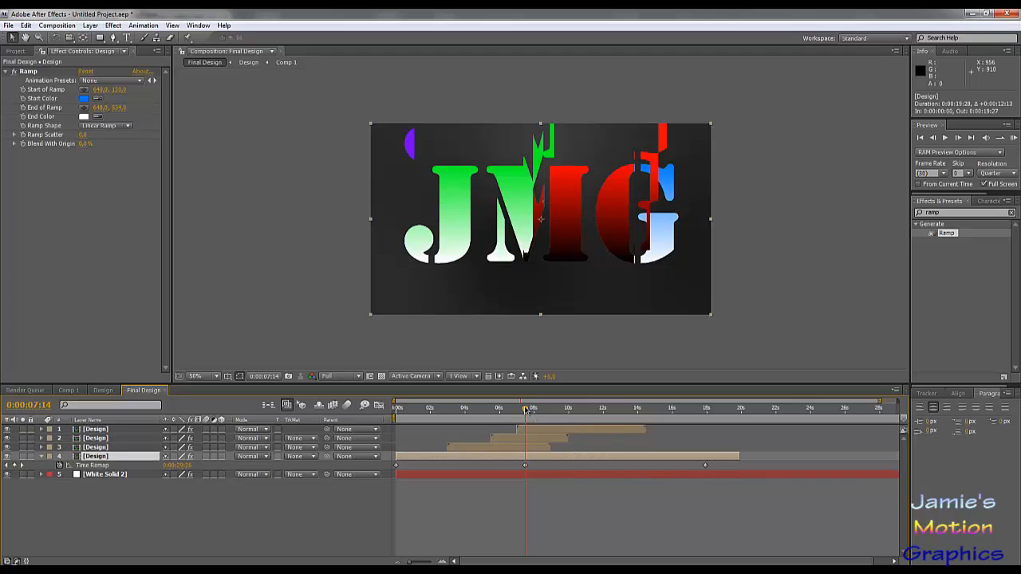
pyautogui.moveTo(526, 410); pyautogui.dragTo(603, 443)
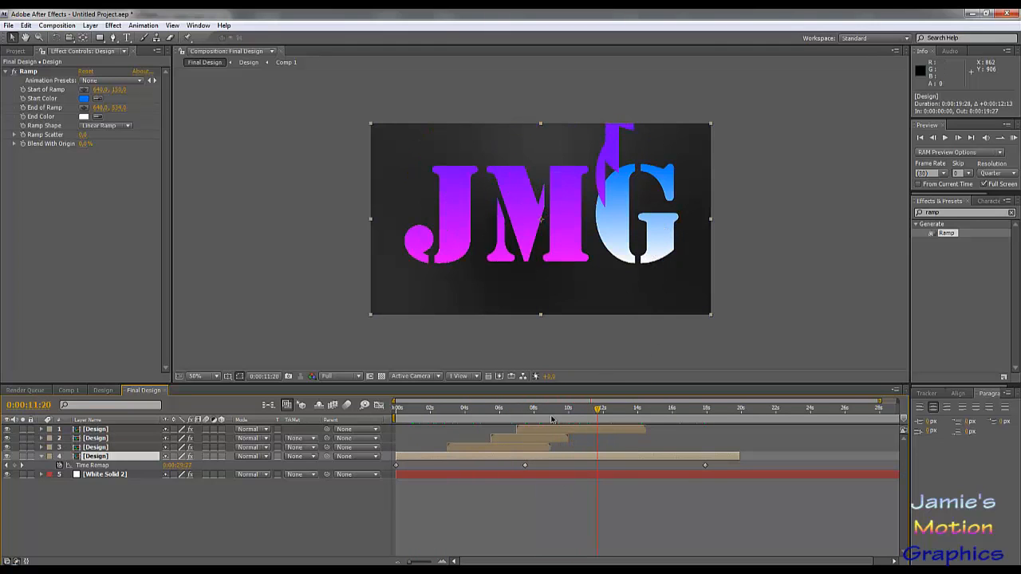
# Move the current time to 0:00:08:28 and enable time remapping on the red Design layer
pyautogui.moveTo(556, 409); pyautogui.dragTo(548, 410)
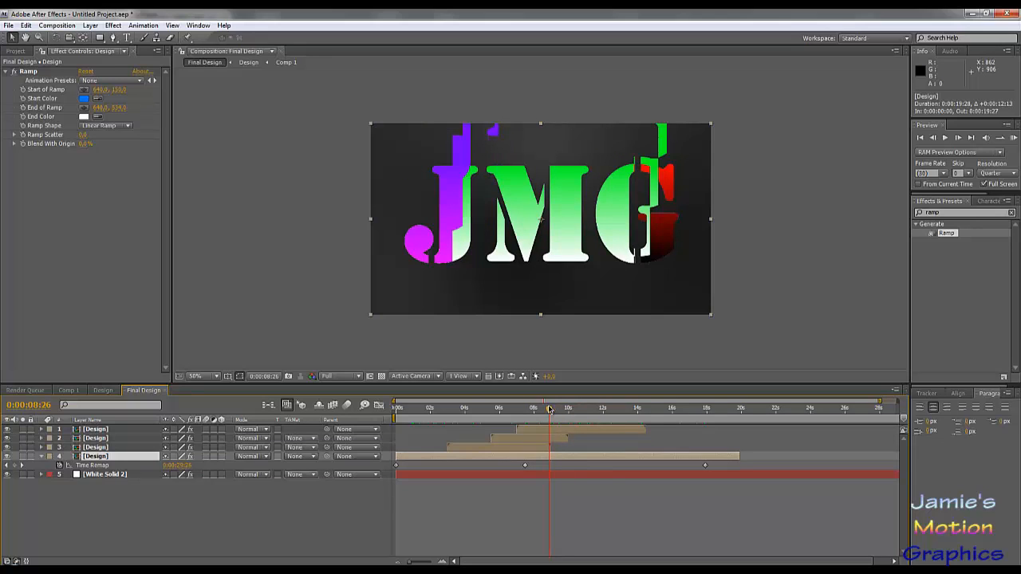
pyautogui.press('pagedown')
pyautogui.press('pagedown')
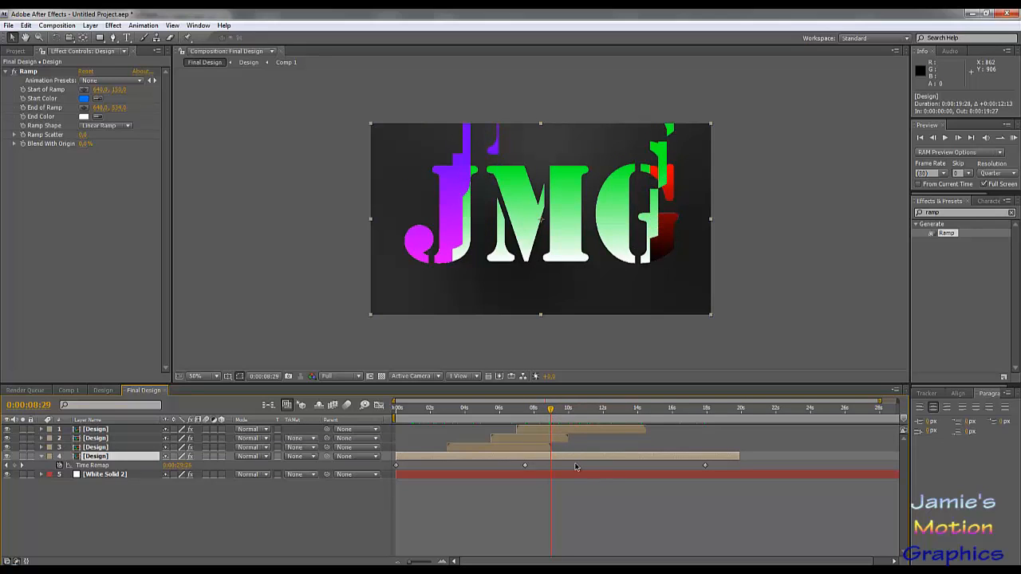
pyautogui.press('pageup')
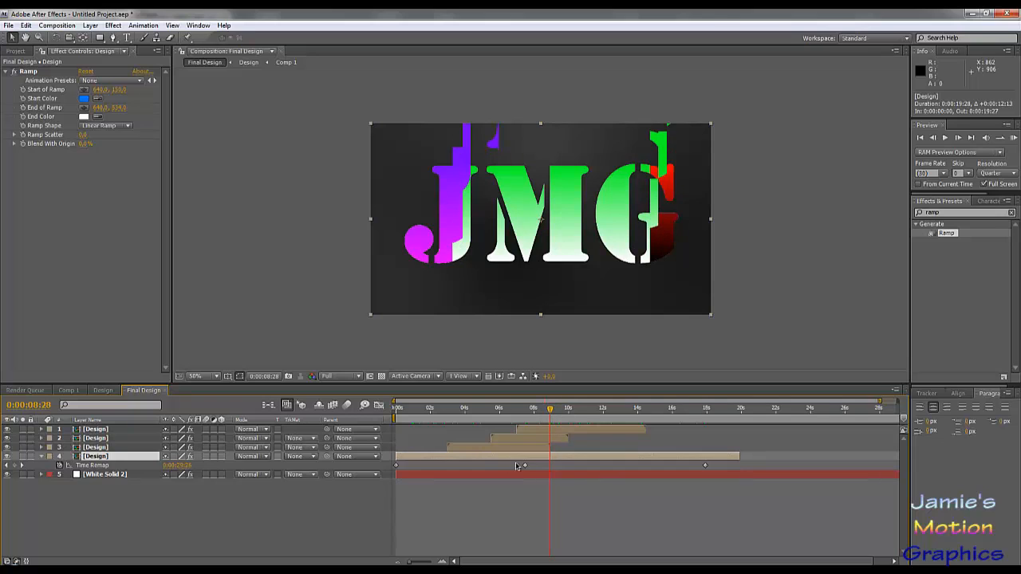
pyautogui.rightClick(547, 451)
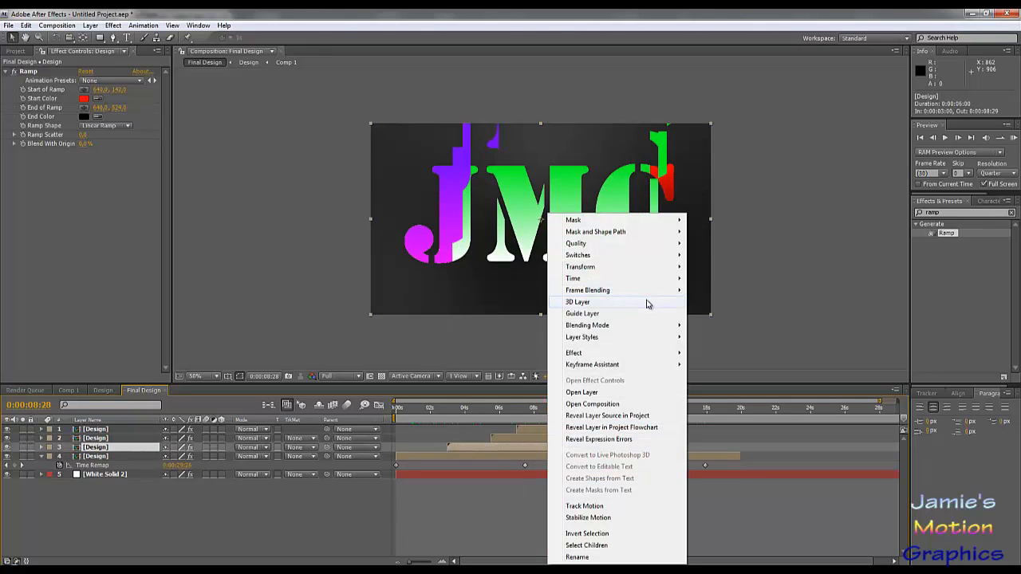
pyautogui.moveTo(680, 281)
pyautogui.click(742, 278)
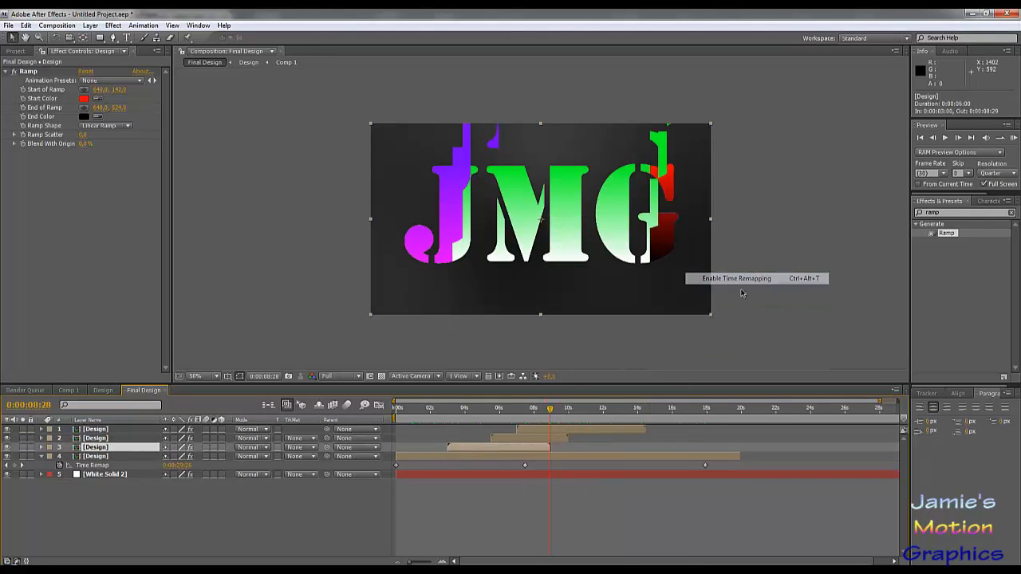
# Keyframe the red Design layer's Time Remap at 0:00:08:29, with its end keyframe near 21 seconds and its out-point at 0:00:26:06
pyautogui.press('pagedown')
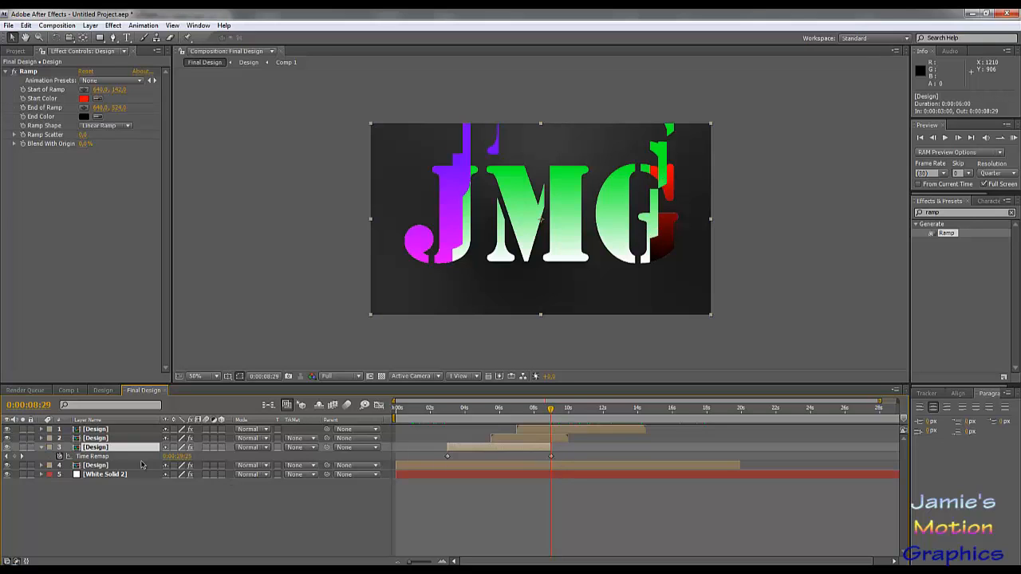
pyautogui.click(91, 456)
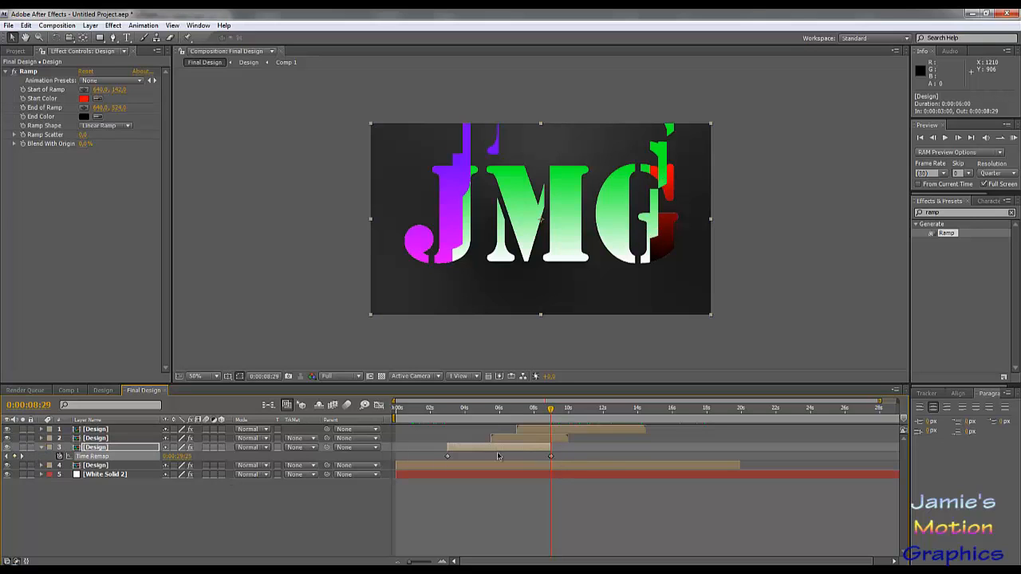
pyautogui.click(551, 457)
pyautogui.moveTo(727, 462); pyautogui.dragTo(754, 457)
pyautogui.moveTo(550, 450); pyautogui.dragTo(846, 453)
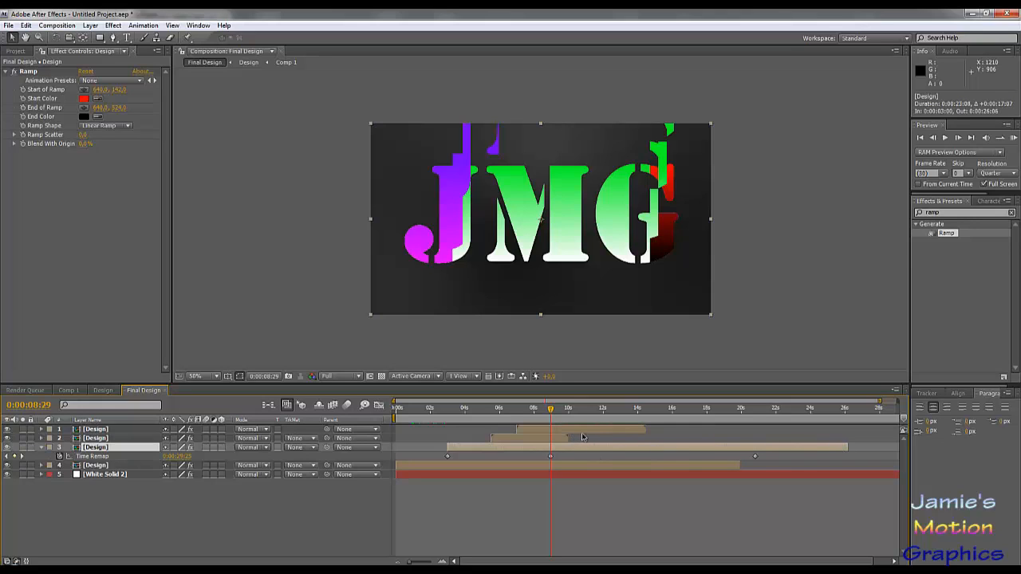
pyautogui.moveTo(741, 415); pyautogui.dragTo(662, 438)
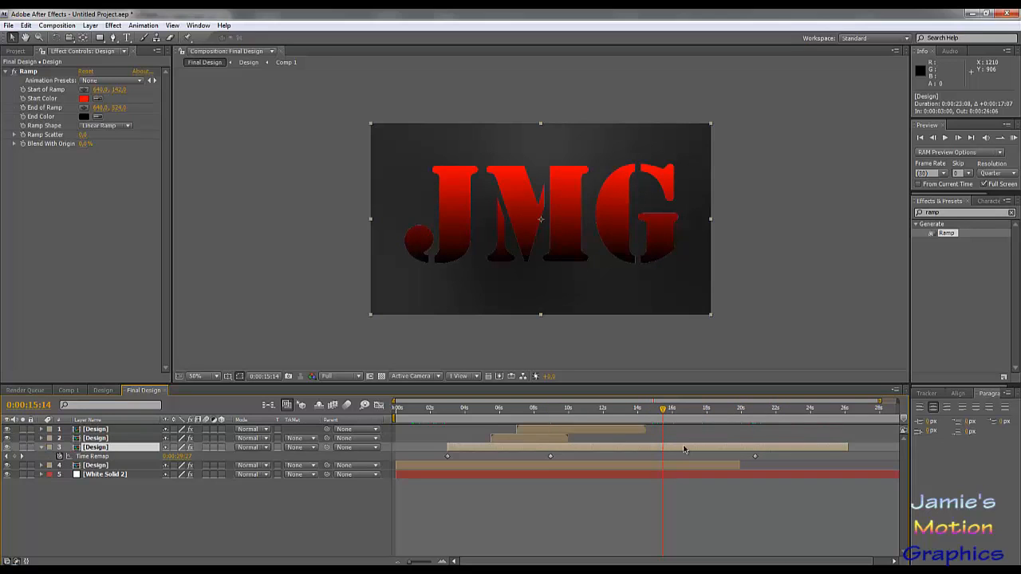
# Move the current time to 0:00:09:29 and enable time remapping on the green Design layer
pyautogui.moveTo(597, 418); pyautogui.dragTo(569, 416)
pyautogui.press('pageup')
pyautogui.press('pageup')
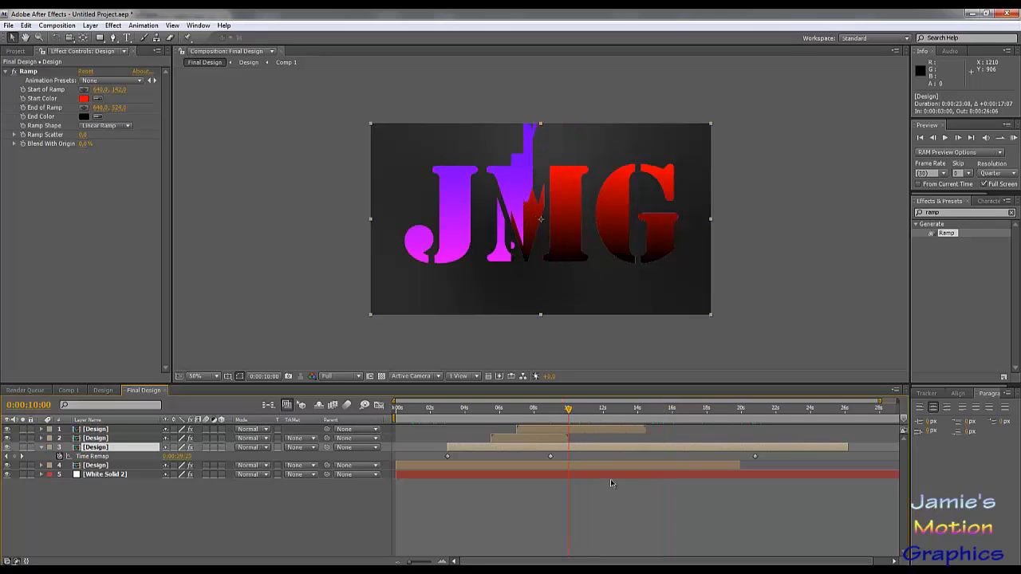
pyautogui.press('pageup')
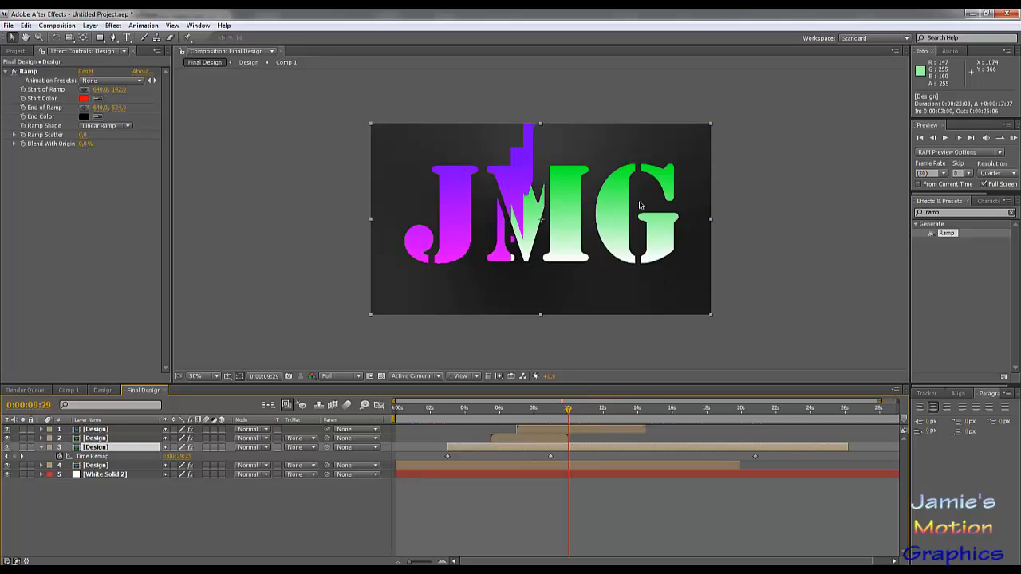
pyautogui.rightClick(563, 440)
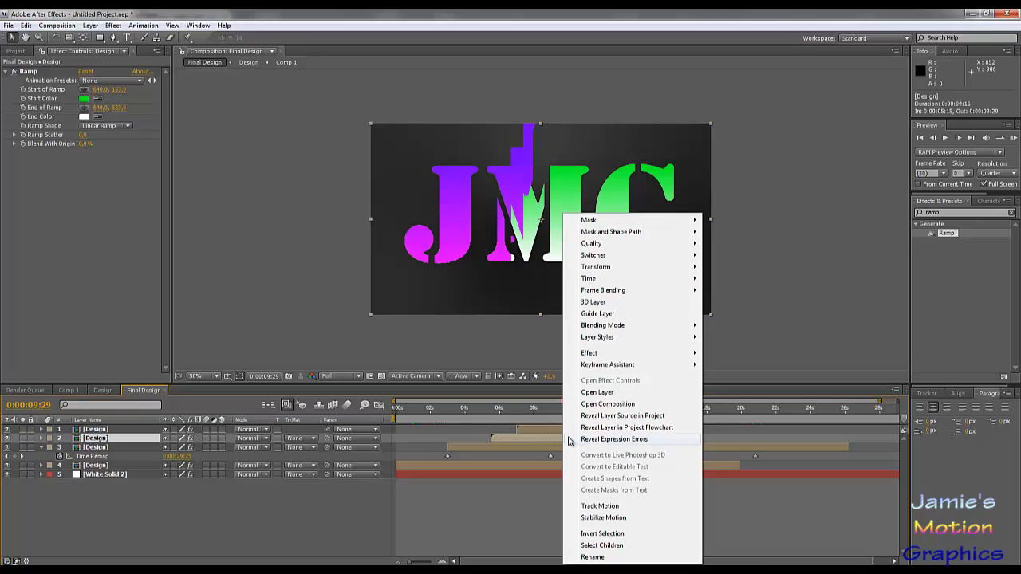
pyautogui.moveTo(642, 281)
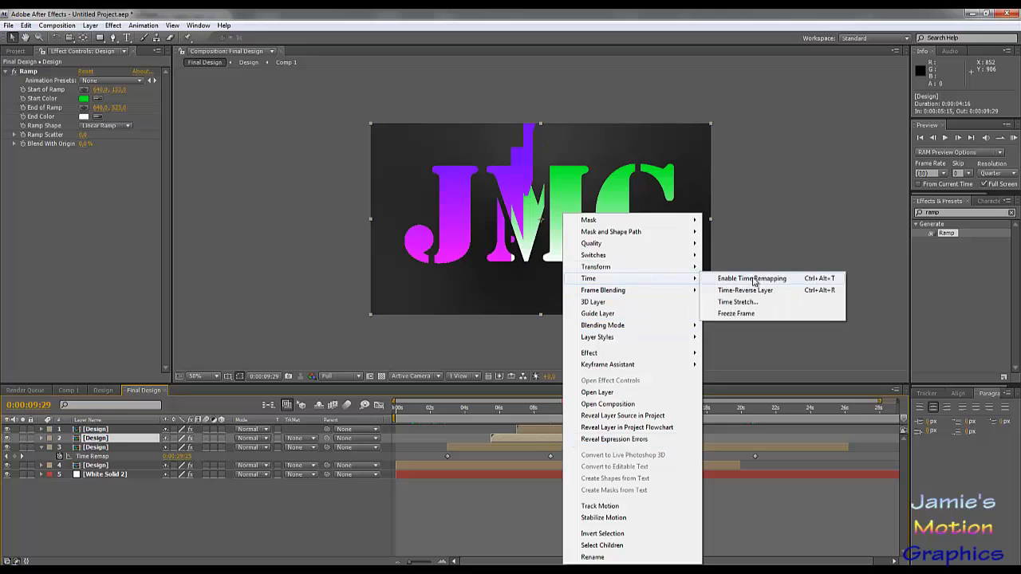
pyautogui.click(754, 278)
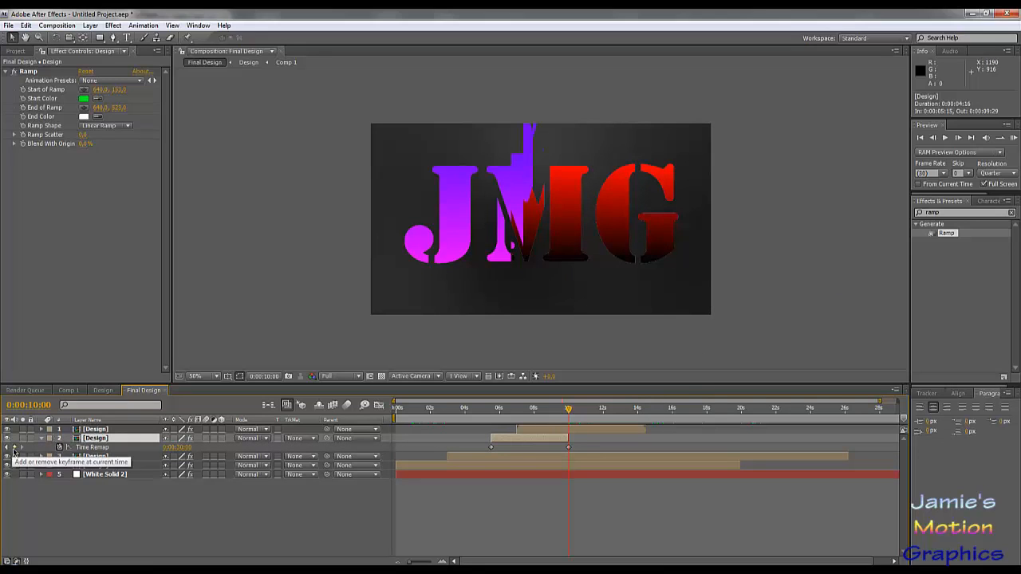
# Check the frames around the green Design layer's end and add a Time Remap keyframe at 0:00:09:29
pyautogui.press('pagedown')
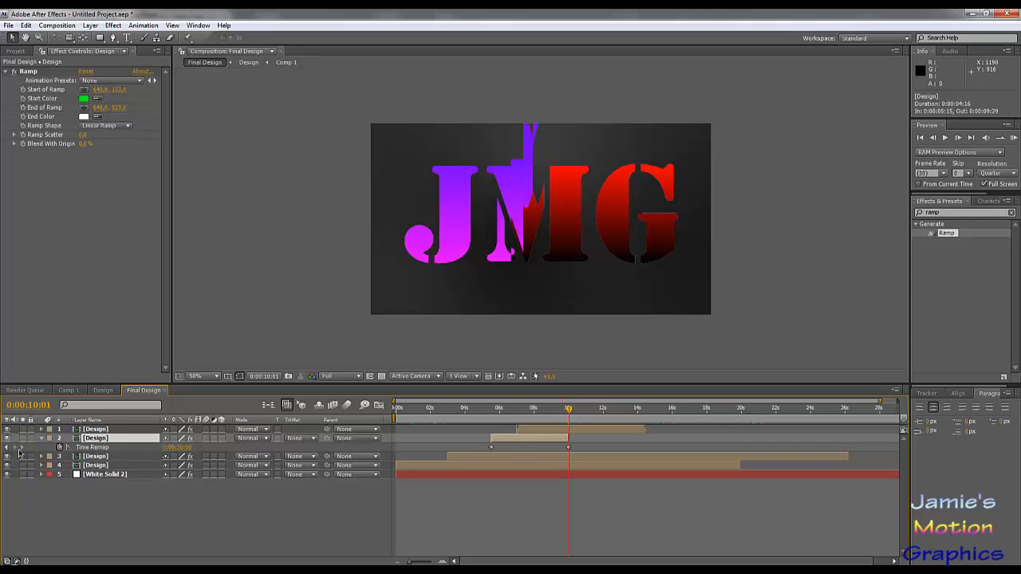
pyautogui.press('pageup')
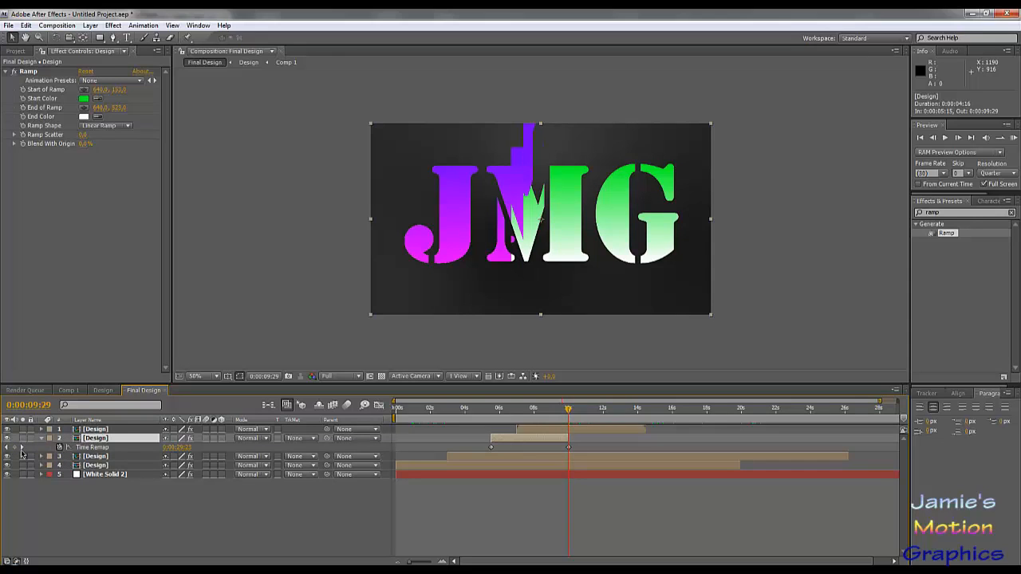
pyautogui.press('pagedown')
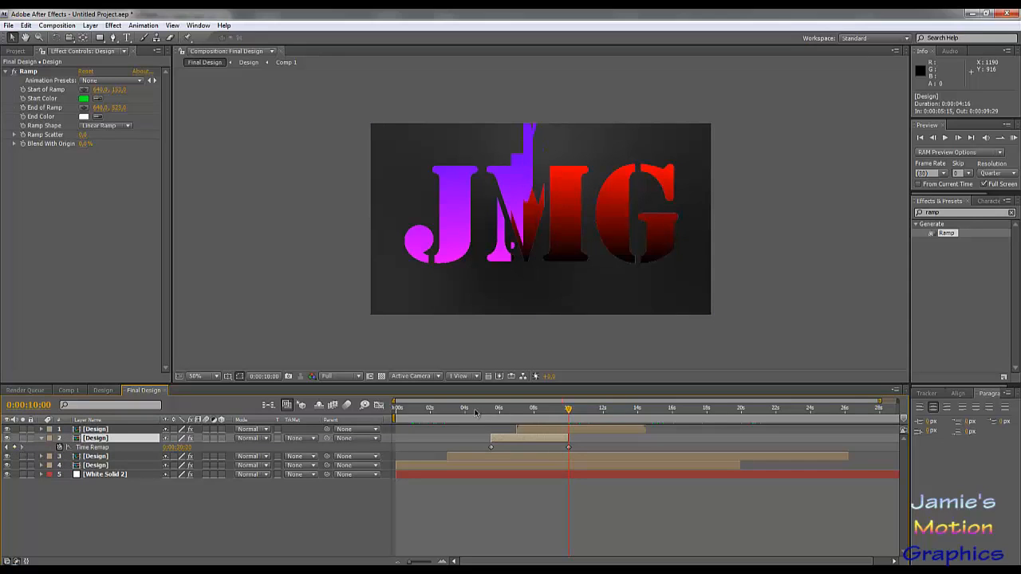
pyautogui.moveTo(880, 401); pyautogui.dragTo(540, 401)
pyautogui.moveTo(439, 403); pyautogui.dragTo(513, 409)
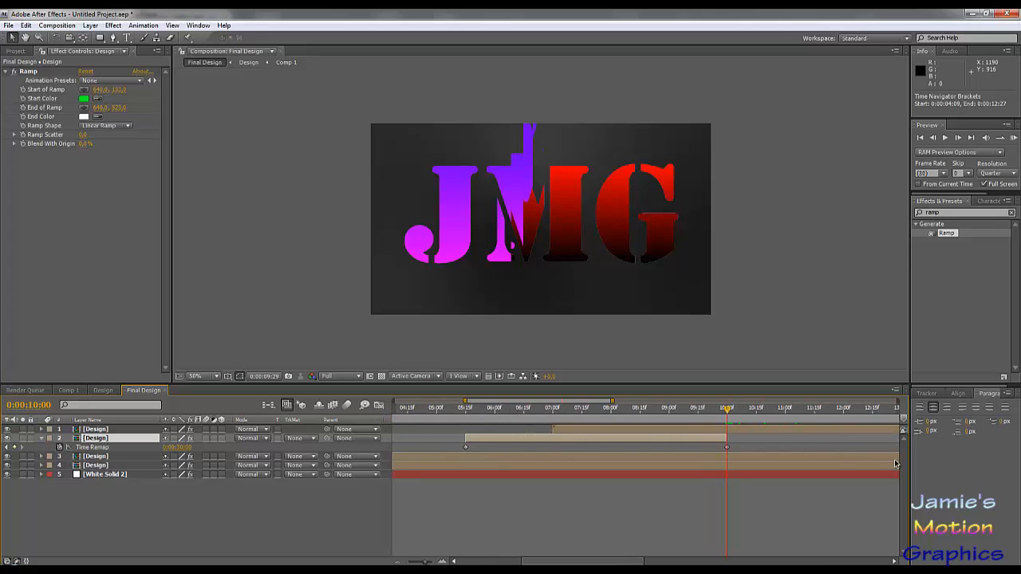
pyautogui.press('pageup')
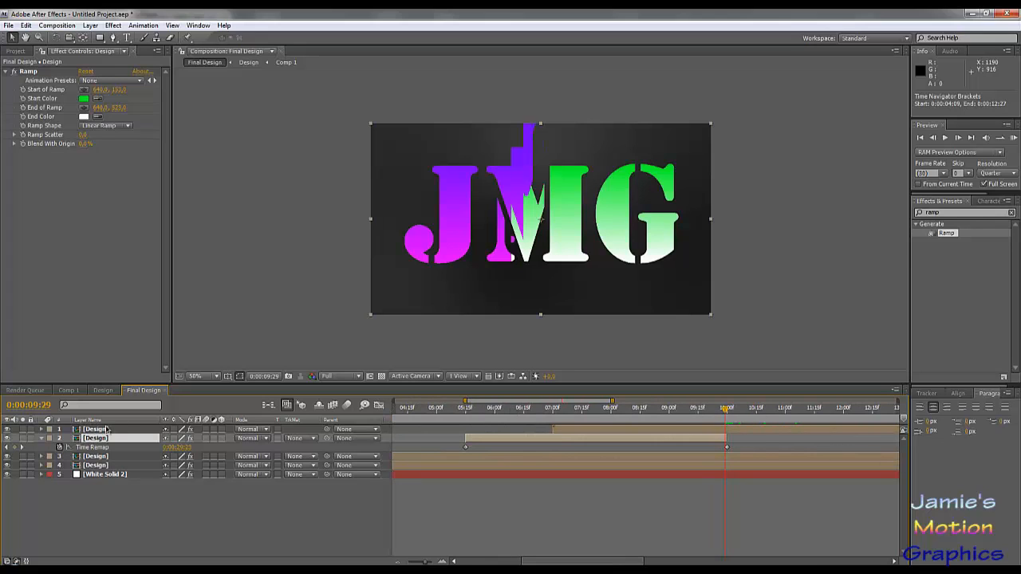
pyautogui.click(15, 447)
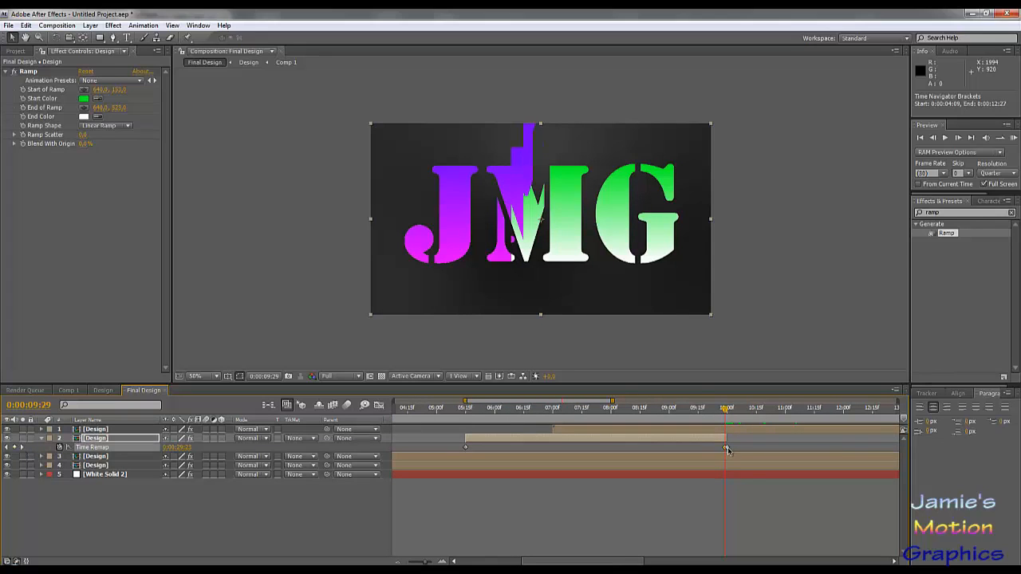
# Extend the green Design layer's out-point to 0:00:26:07 and move its end Time Remap keyframe to 0:00:24:03
pyautogui.moveTo(726, 447); pyautogui.dragTo(869, 448)
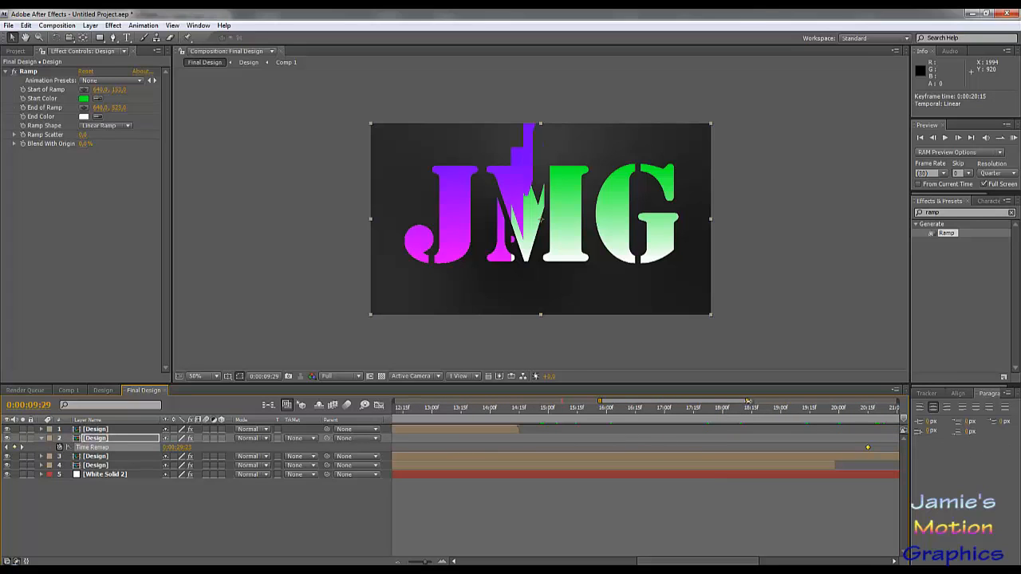
pyautogui.moveTo(748, 401); pyautogui.dragTo(882, 401)
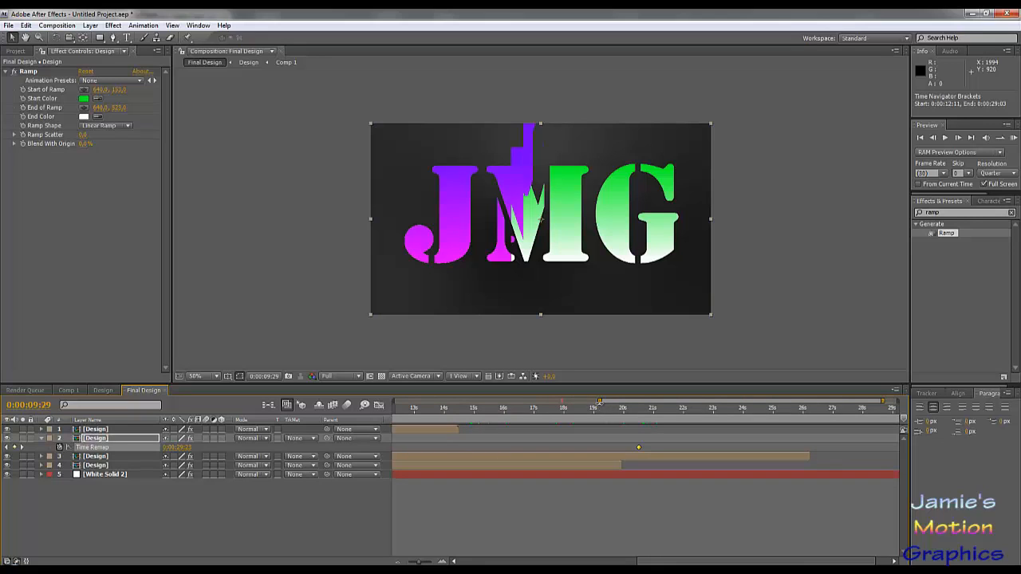
pyautogui.moveTo(599, 402); pyautogui.dragTo(515, 405)
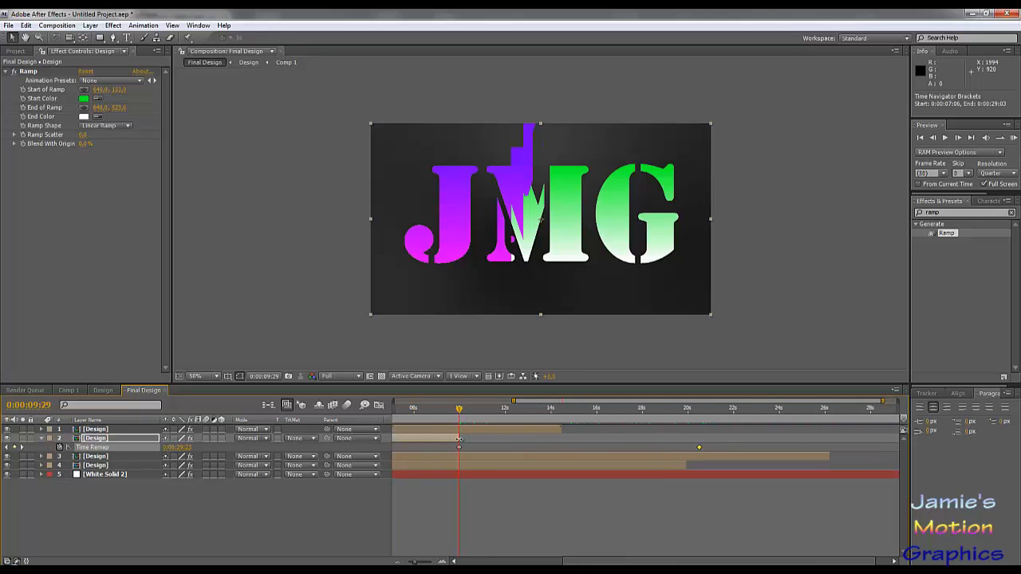
pyautogui.moveTo(458, 438); pyautogui.dragTo(830, 437)
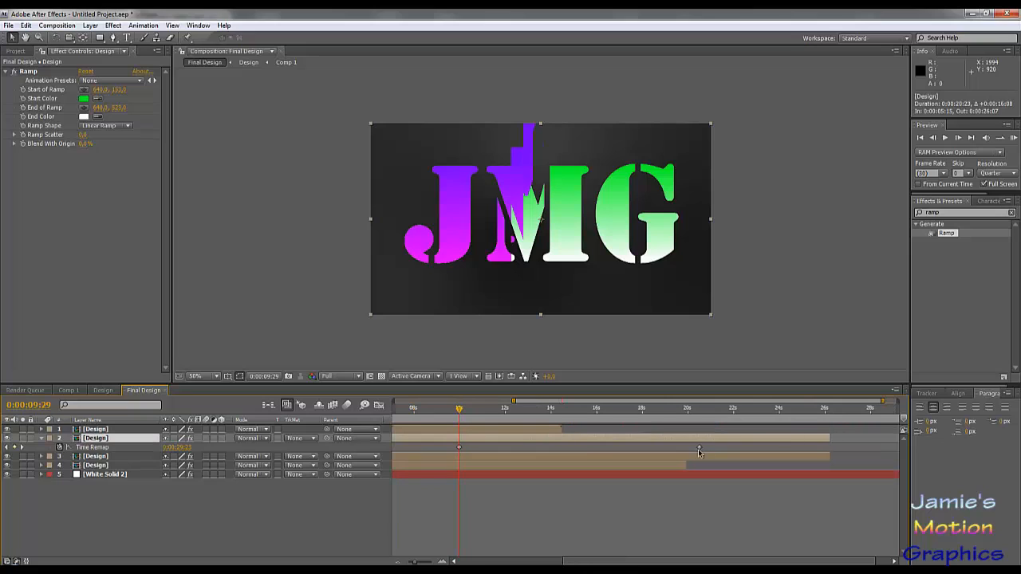
pyautogui.moveTo(700, 450); pyautogui.dragTo(781, 452)
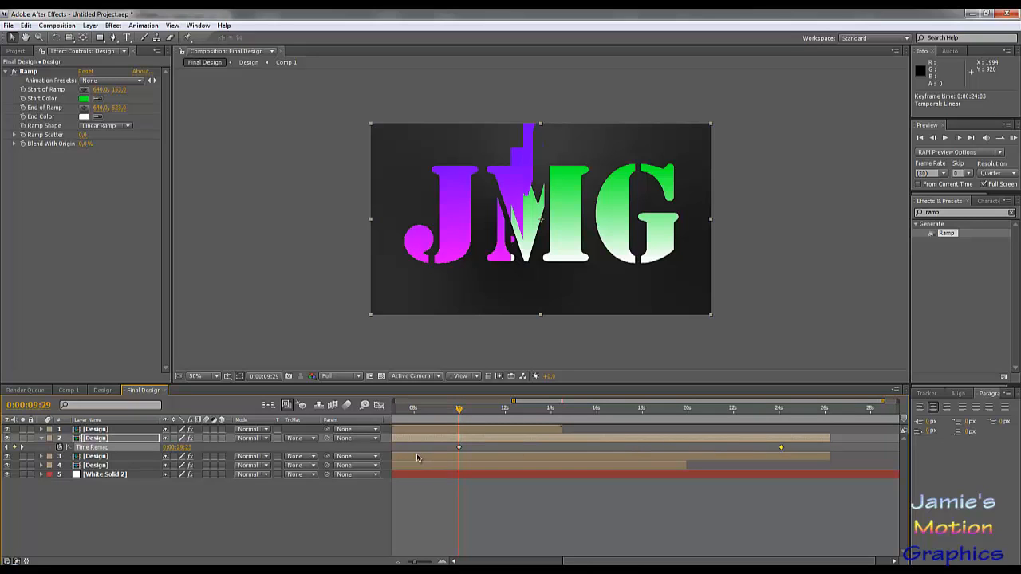
# Move the current time to 0:00:14:11 and enable time remapping on the purple Design layer
pyautogui.moveTo(459, 410); pyautogui.dragTo(589, 448)
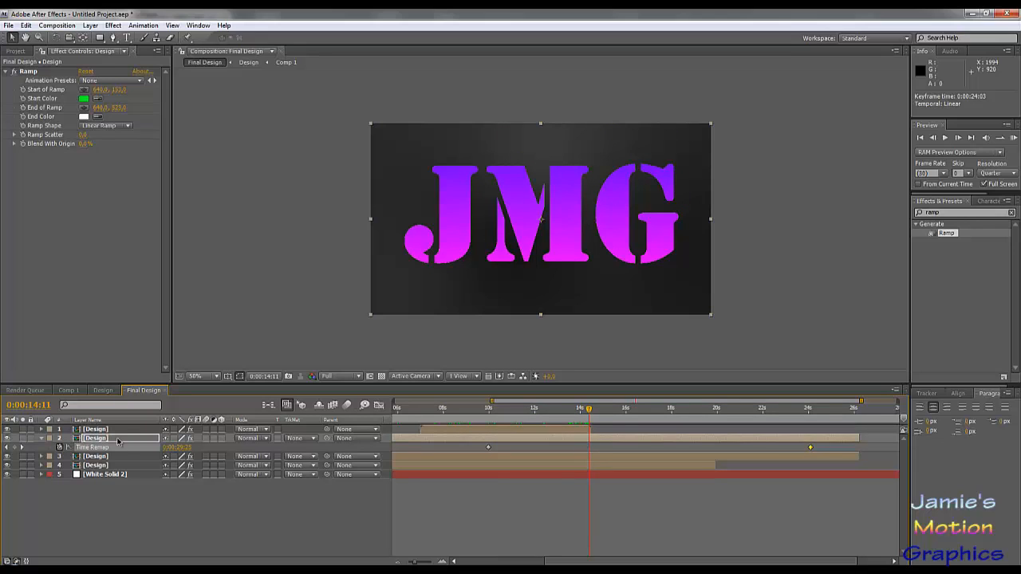
pyautogui.rightClick(547, 428)
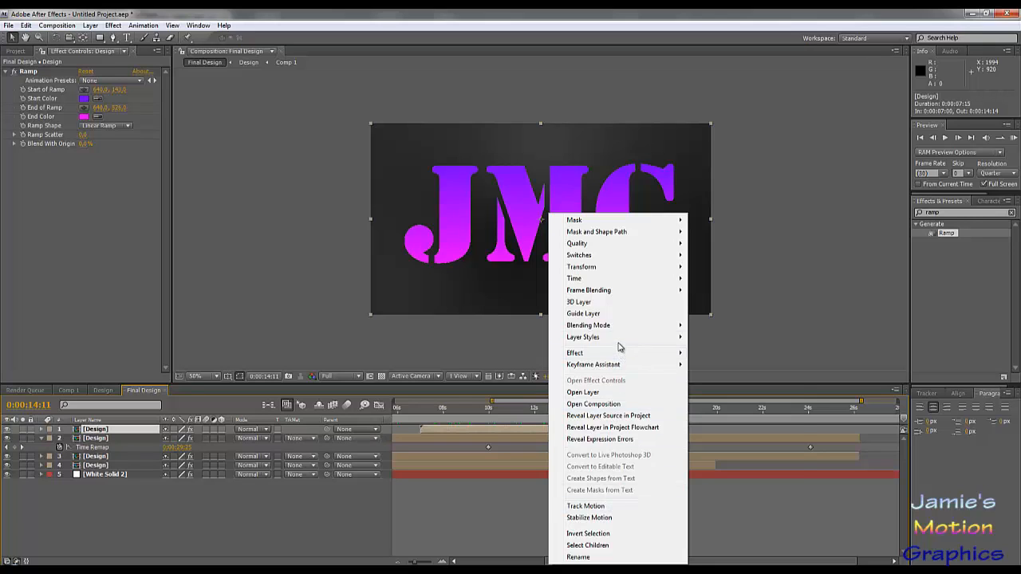
pyautogui.moveTo(619, 347)
pyautogui.moveTo(630, 266)
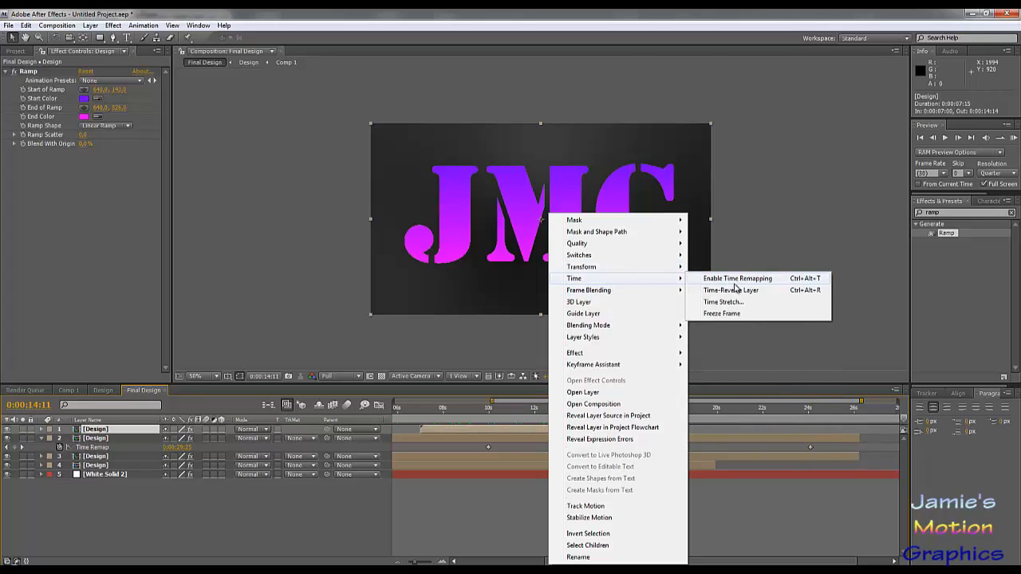
pyautogui.click(733, 279)
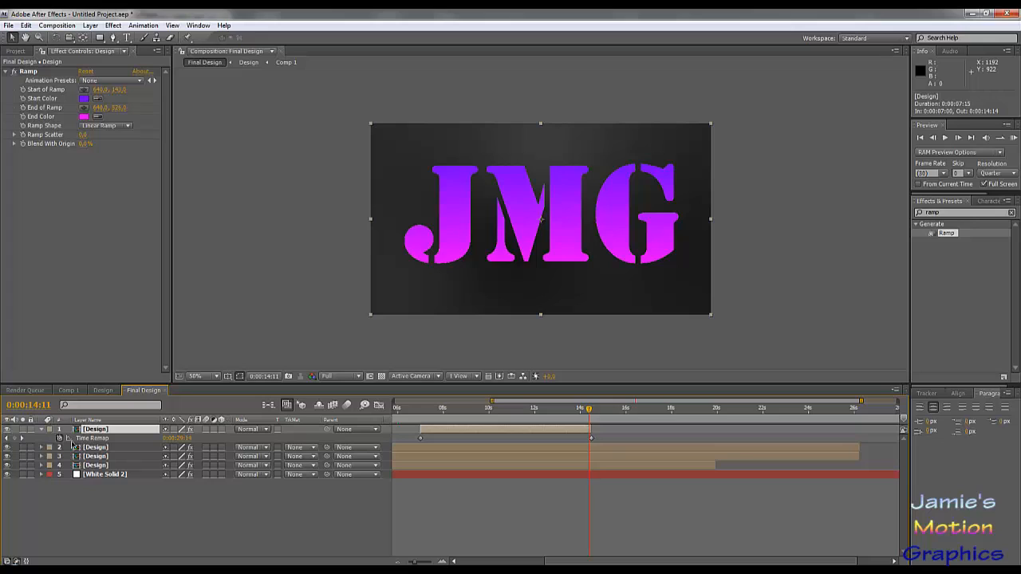
# Keyframe the purple Design layer's Time Remap at 0:00:14:12, with its end keyframe near 26 seconds and its out-point at 0:00:27:01
pyautogui.click(20, 438)
pyautogui.click(590, 438)
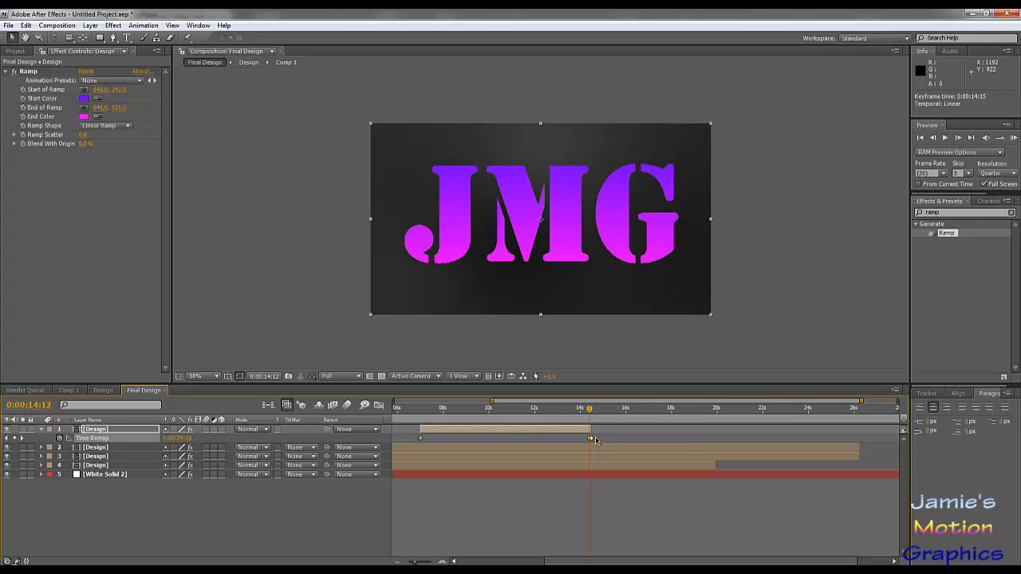
pyautogui.moveTo(592, 440); pyautogui.dragTo(852, 437)
pyautogui.moveTo(590, 429); pyautogui.dragTo(877, 429)
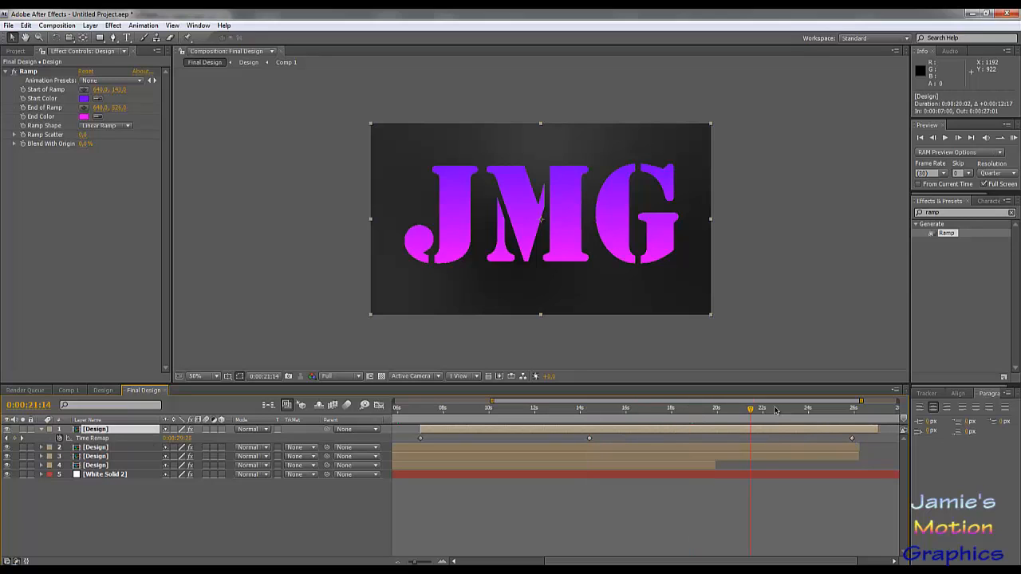
# Scrub through the composition to review how the blue, red, green and purple logos replace one another
pyautogui.click(479, 418)
pyautogui.moveTo(448, 419); pyautogui.dragTo(395, 405)
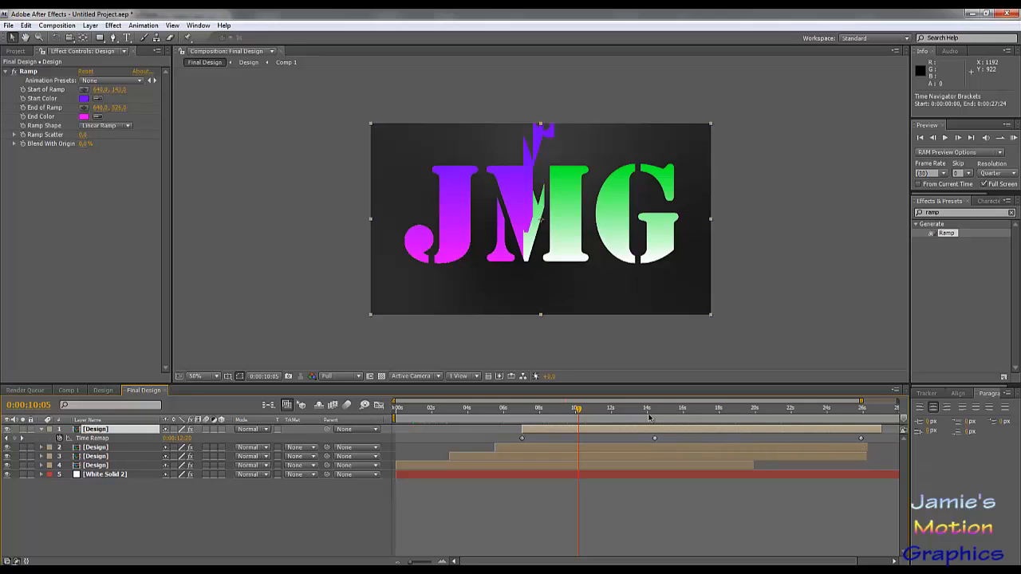
pyautogui.click(612, 414)
pyautogui.click(466, 415)
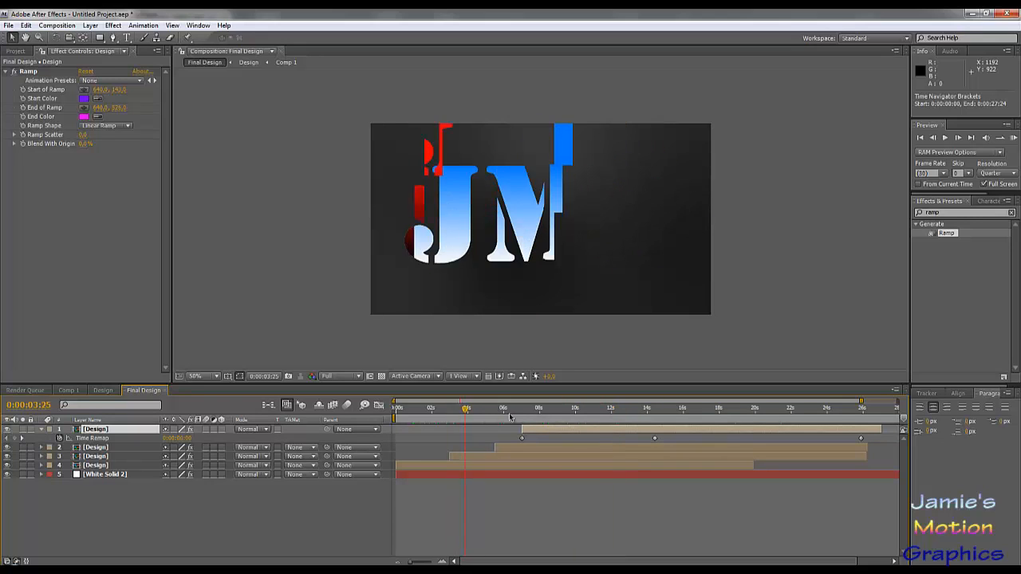
pyautogui.moveTo(511, 416); pyautogui.dragTo(571, 429)
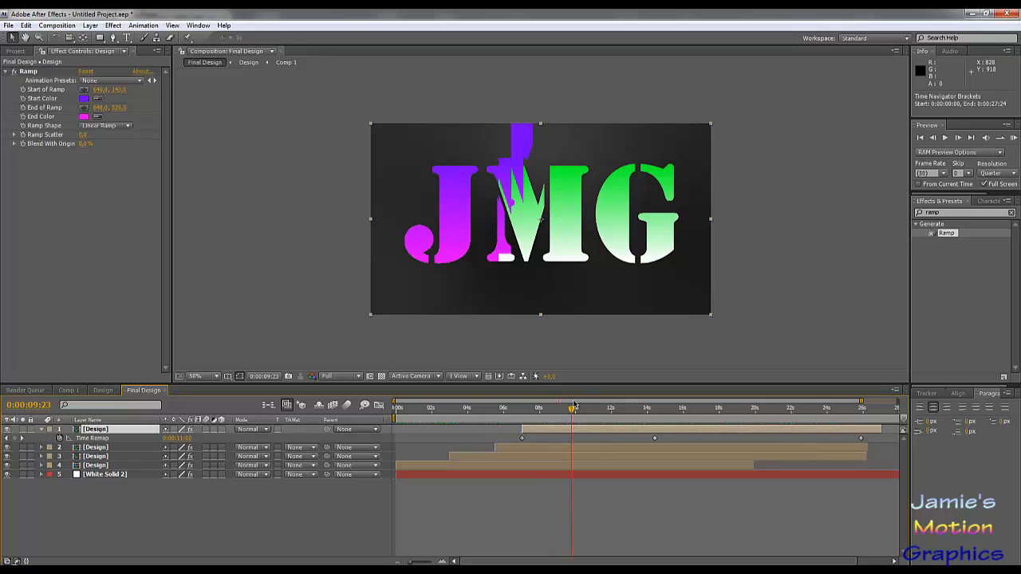
pyautogui.moveTo(573, 405); pyautogui.dragTo(639, 418)
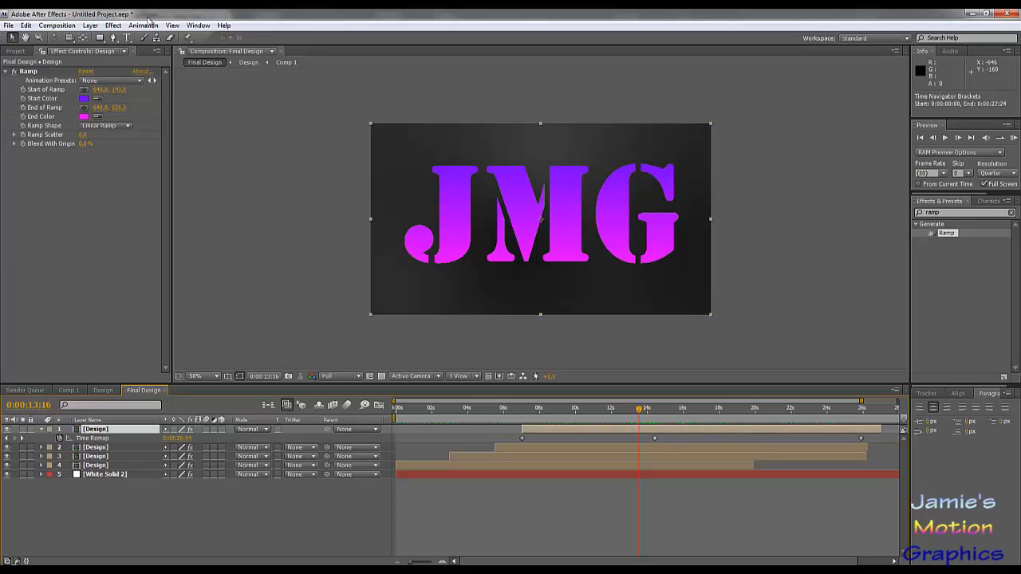
# Create a new composition named "Final Final Design" with a duration of 0:00:10:01
pyautogui.click(56, 25)
pyautogui.click(73, 38)
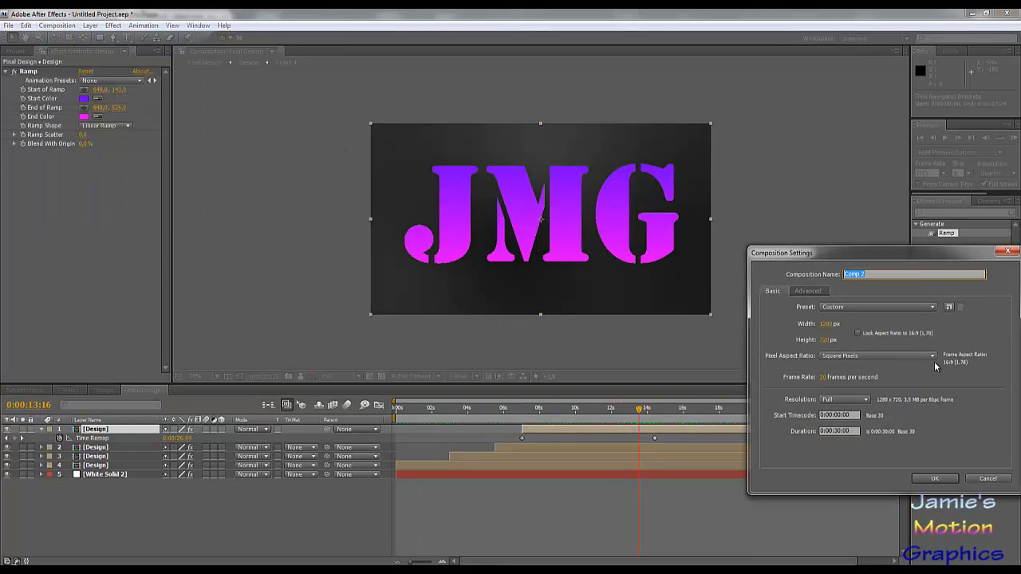
pyautogui.write('Final Final Design')
pyautogui.moveTo(834, 430); pyautogui.dragTo(850, 431)
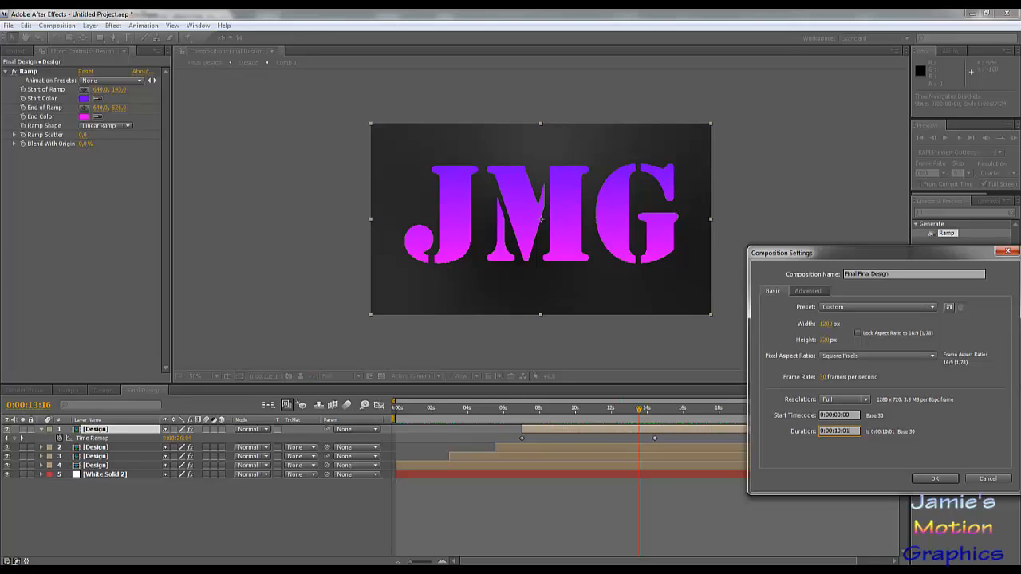
pyautogui.press('Return')
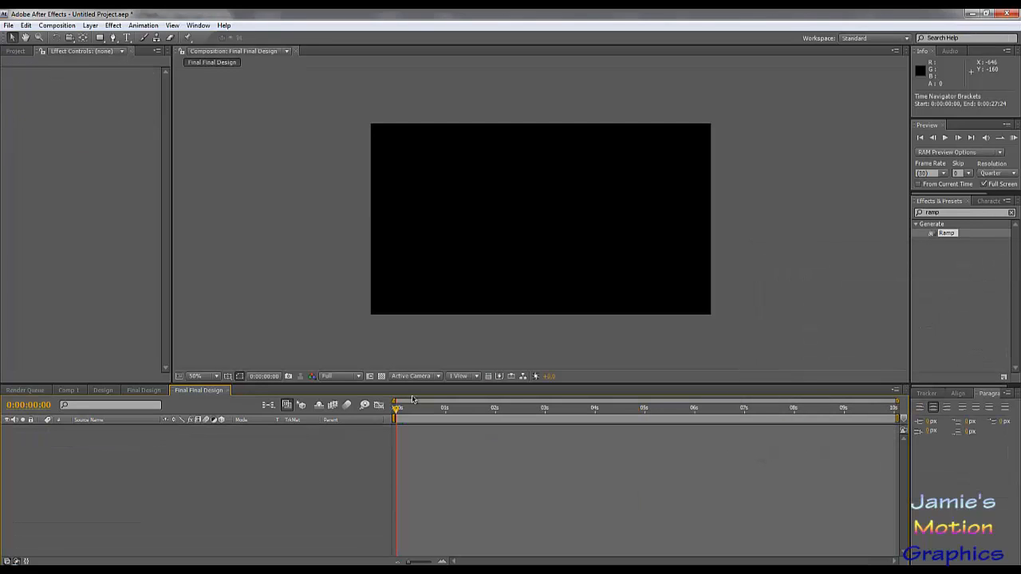
# Add the Final Design composition as a layer in Final Final Design and enable time remapping on it
pyautogui.click(143, 390)
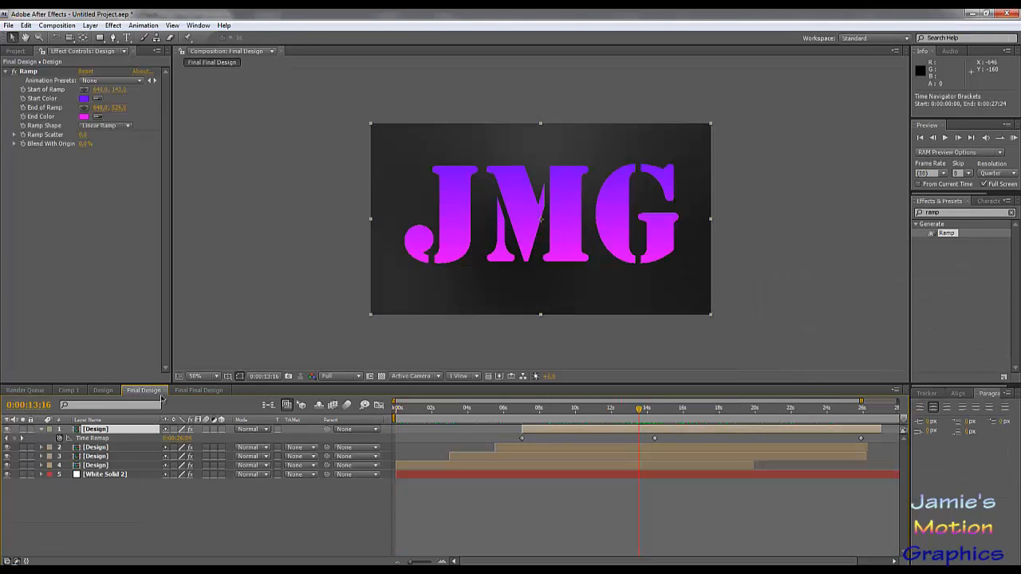
pyautogui.click(185, 391)
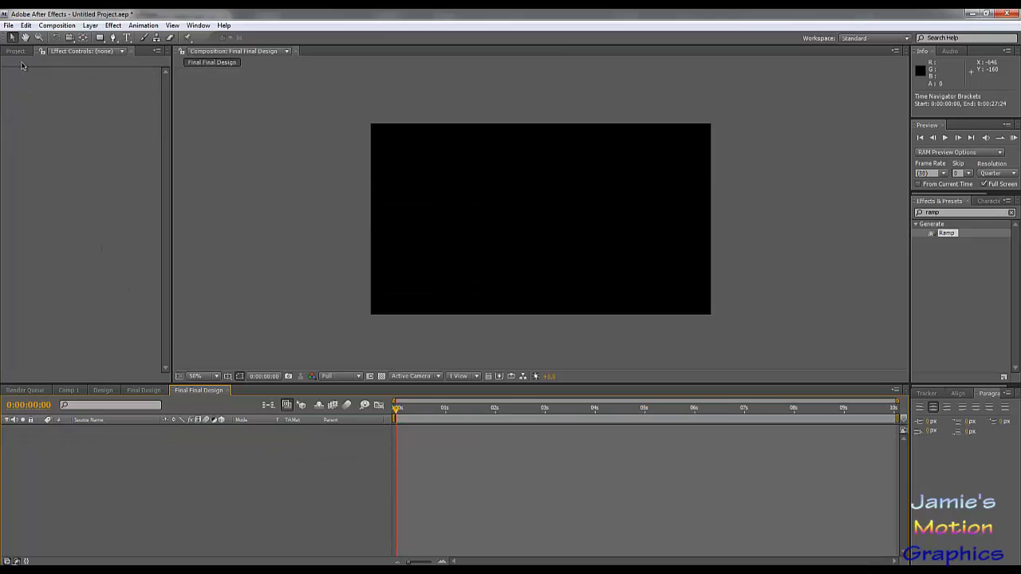
pyautogui.click(16, 52)
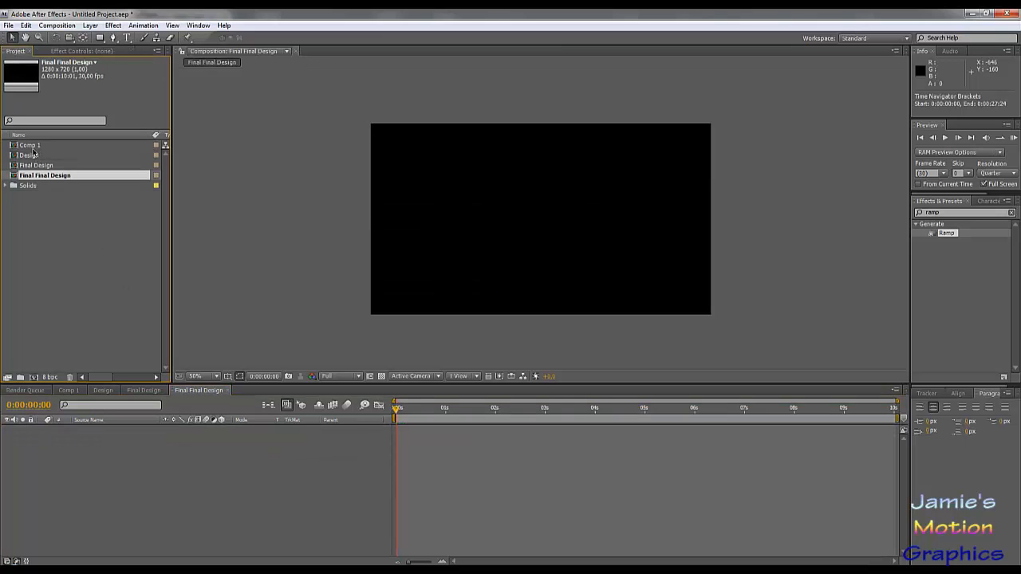
pyautogui.moveTo(36, 165); pyautogui.dragTo(147, 457)
pyautogui.rightClick(422, 430)
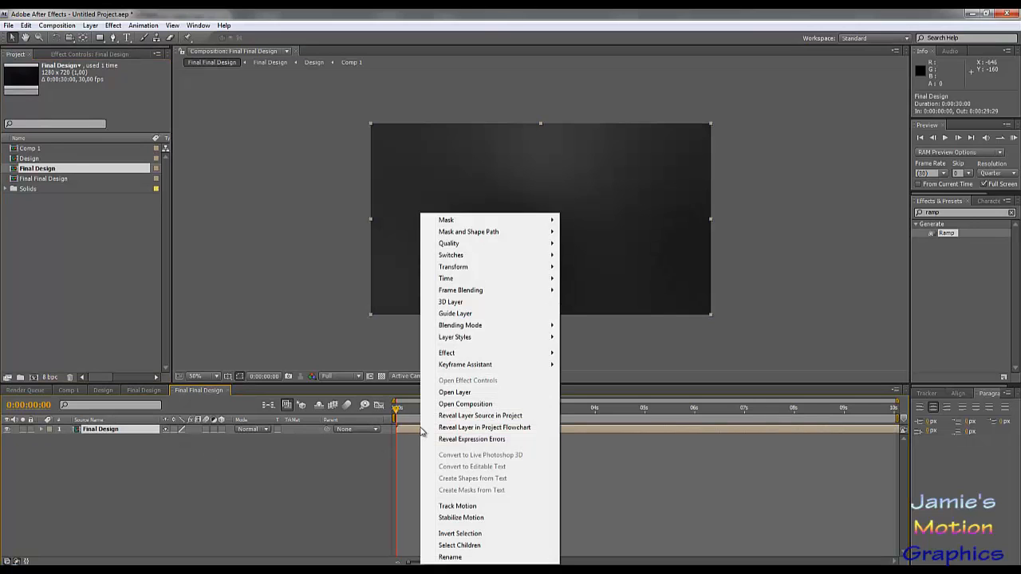
pyautogui.moveTo(492, 283)
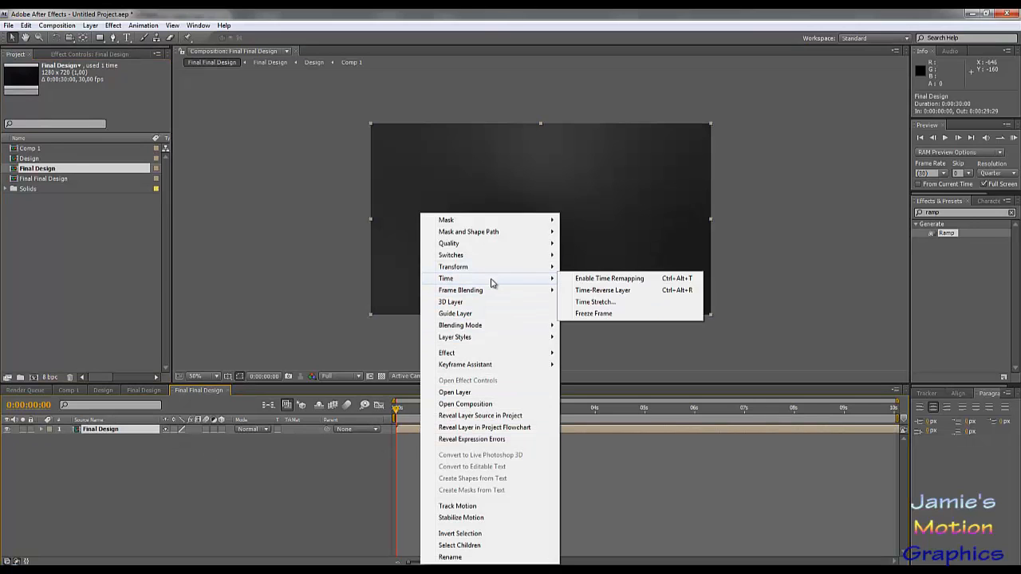
pyautogui.click(608, 278)
# Add a Time Remap keyframe to the Final Design layer at 0:00:17:02 and move it to 0:00:10:00
pyautogui.moveTo(879, 409); pyautogui.dragTo(694, 415)
pyautogui.moveTo(627, 415); pyautogui.dragTo(681, 431)
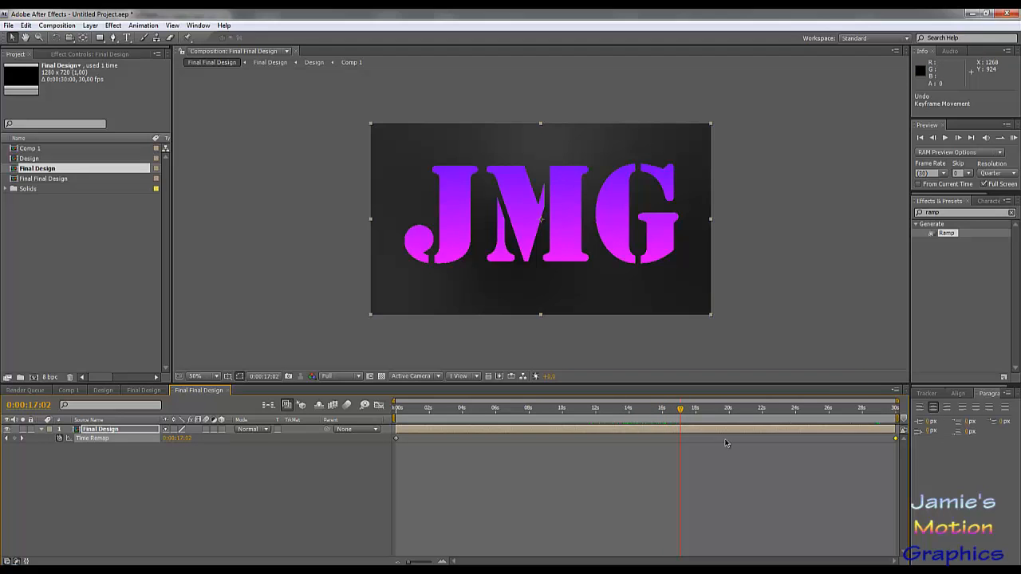
pyautogui.click(14, 438)
pyautogui.moveTo(680, 439); pyautogui.dragTo(660, 438)
pyautogui.moveTo(572, 441); pyautogui.dragTo(561, 440)
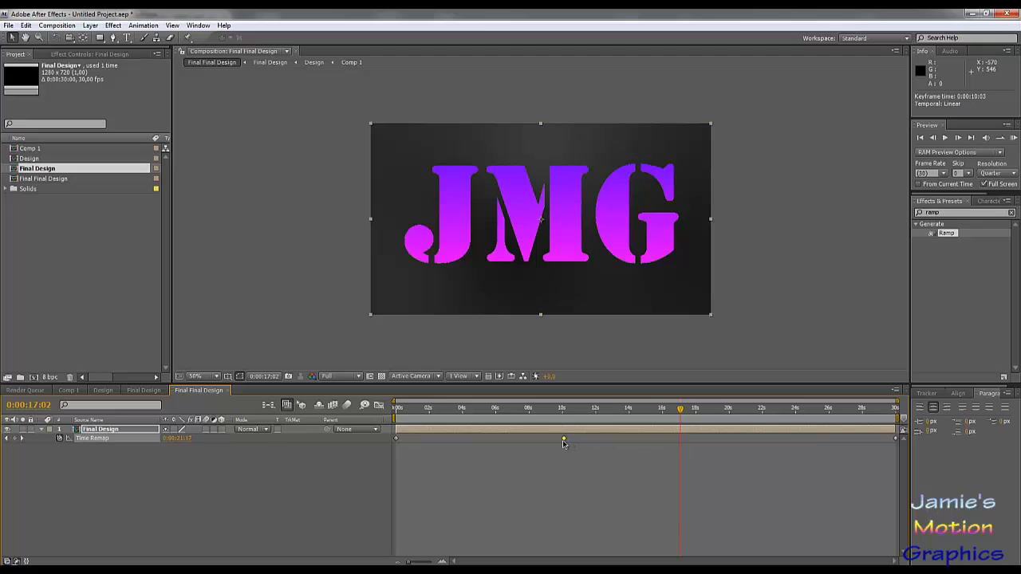
pyautogui.click(563, 413)
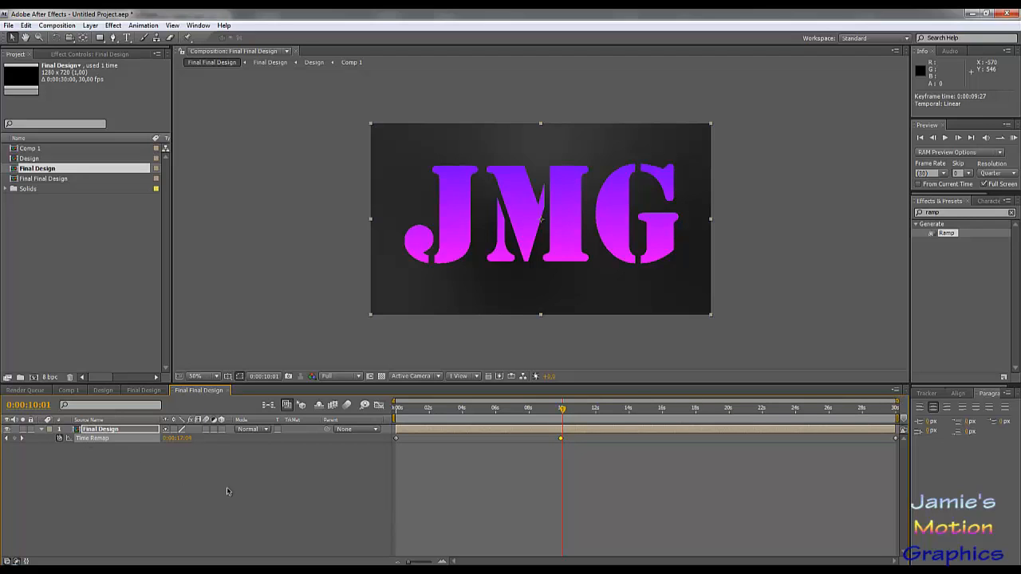
pyautogui.moveTo(43, 403); pyautogui.dragTo(40, 402)
pyautogui.moveTo(560, 443); pyautogui.dragTo(563, 442)
# Set the duration of the Final Final Design composition to 0:00:10:00
pyautogui.click(63, 24)
pyautogui.click(86, 54)
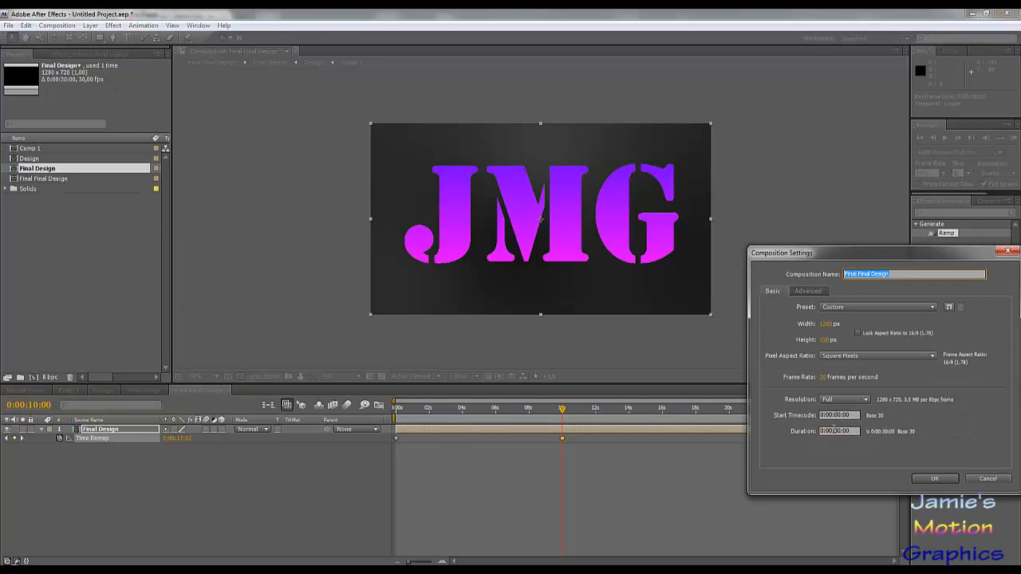
pyautogui.moveTo(833, 430); pyautogui.dragTo(858, 430)
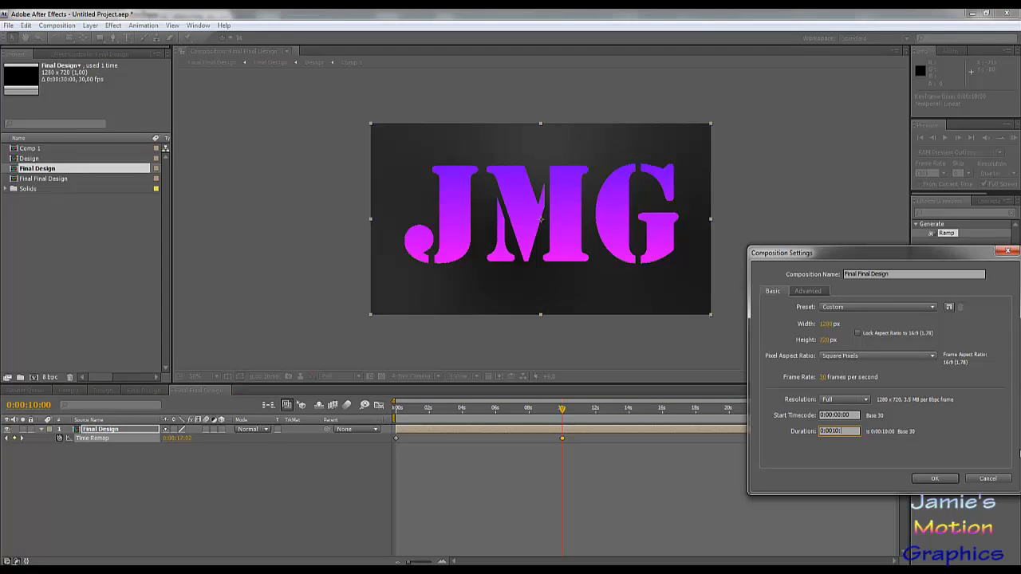
pyautogui.click(936, 480)
# Add a Time Remap keyframe at 0:00:07:28, where the purple logo is complete, and move it to 0:00:09:02
pyautogui.moveTo(423, 409); pyautogui.dragTo(785, 430)
pyautogui.moveTo(793, 431); pyautogui.dragTo(486, 436)
pyautogui.moveTo(585, 435); pyautogui.dragTo(846, 441)
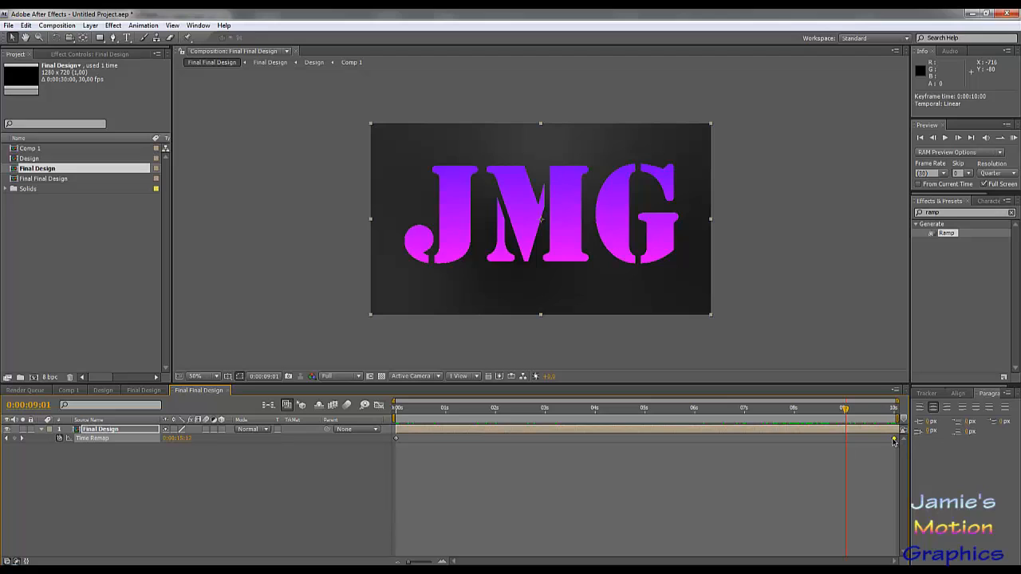
pyautogui.click(767, 408)
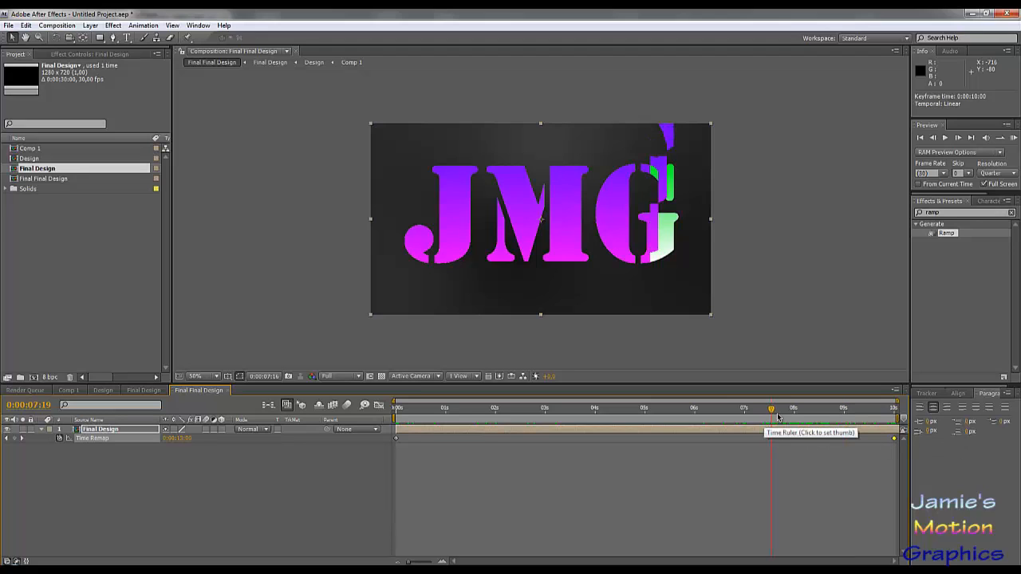
pyautogui.moveTo(777, 417); pyautogui.dragTo(791, 421)
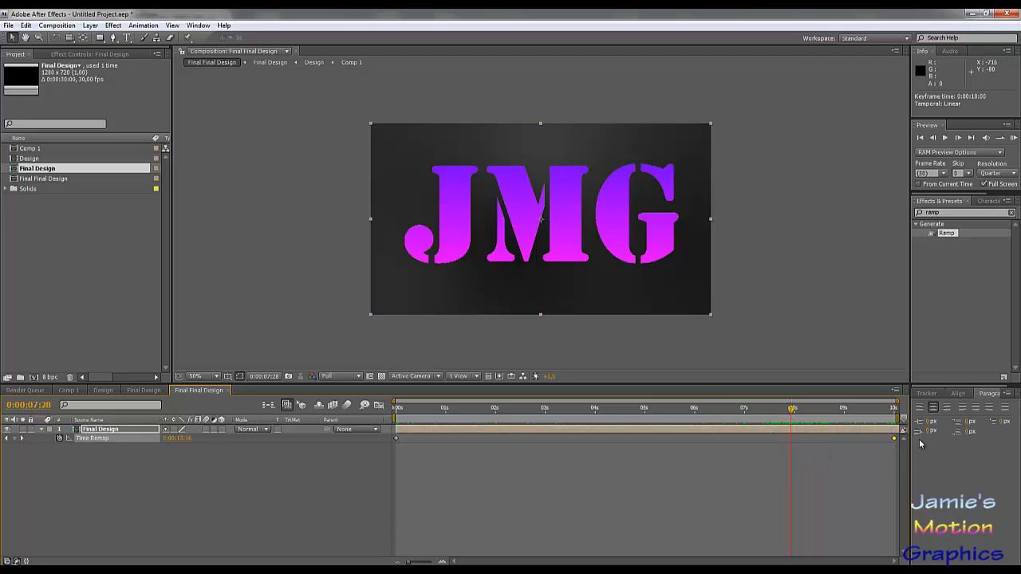
pyautogui.click(20, 438)
pyautogui.moveTo(792, 439); pyautogui.dragTo(848, 437)
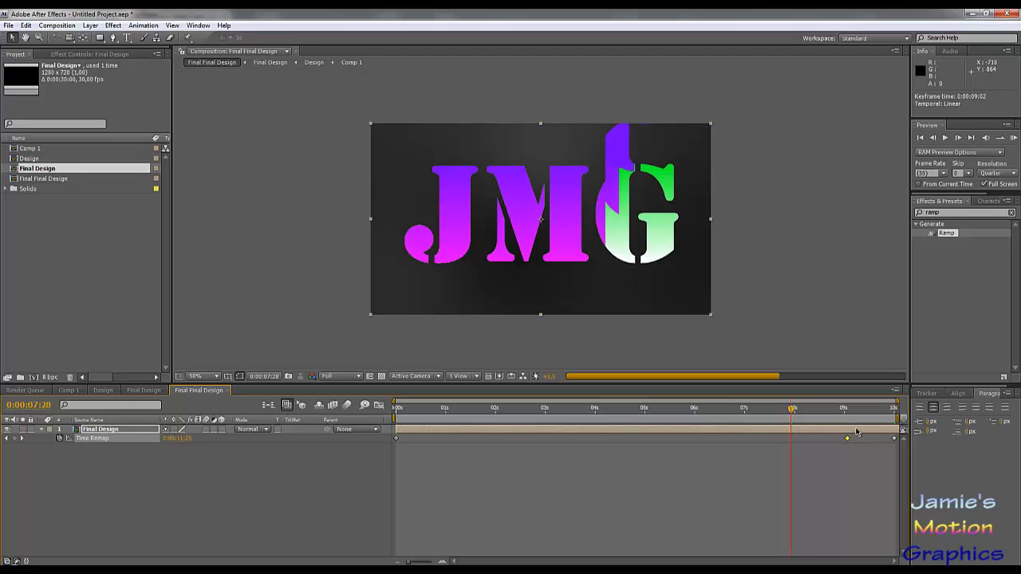
# Step frame by frame around 0:00:09:00 to examine when the purple logo completes relative to the new Time Remap keyframe
pyautogui.moveTo(793, 412); pyautogui.dragTo(843, 431)
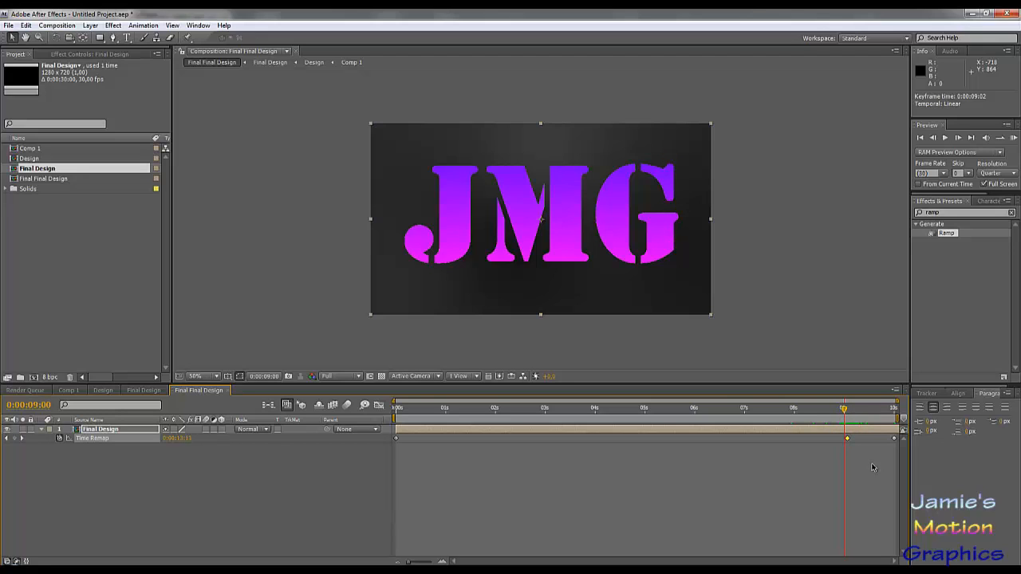
pyautogui.press('pagedown')
pyautogui.press('pagedown')
pyautogui.press('pagedown')
pyautogui.press('pagedown')
pyautogui.press('pagedown')
pyautogui.press('pagedown')
pyautogui.press('pagedown')
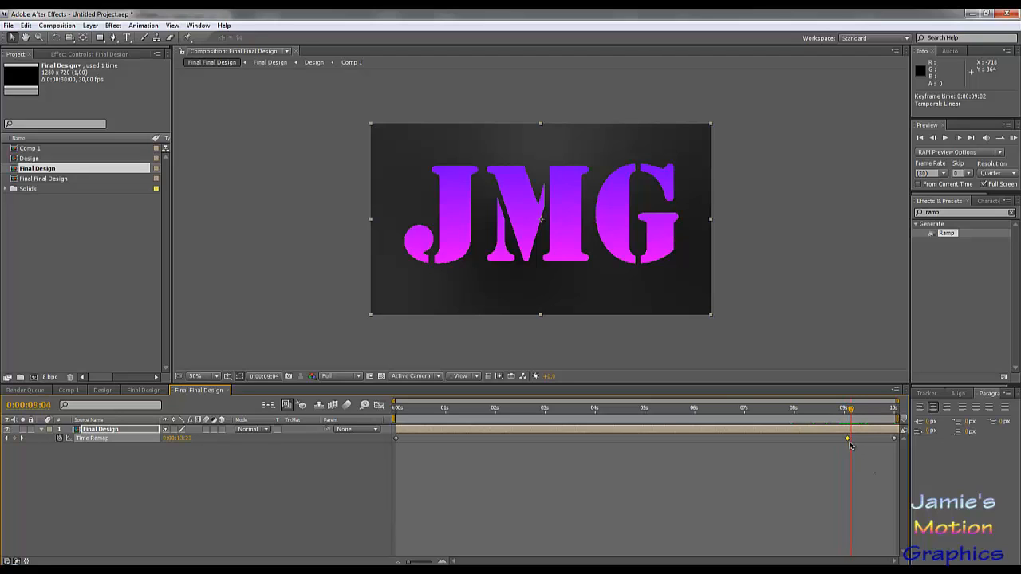
pyautogui.press('pagedown')
pyautogui.press('pagedown')
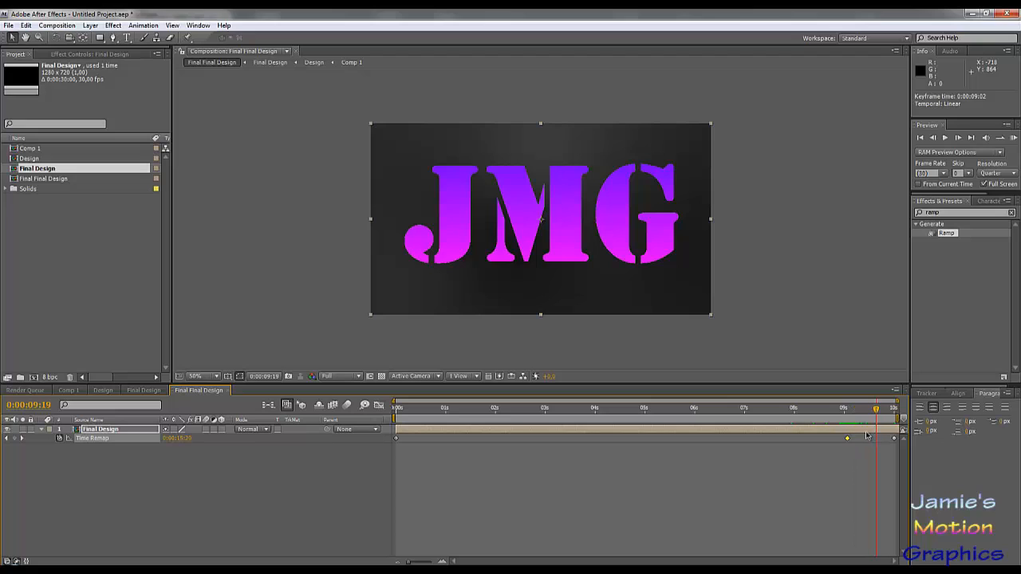
pyautogui.moveTo(847, 444)
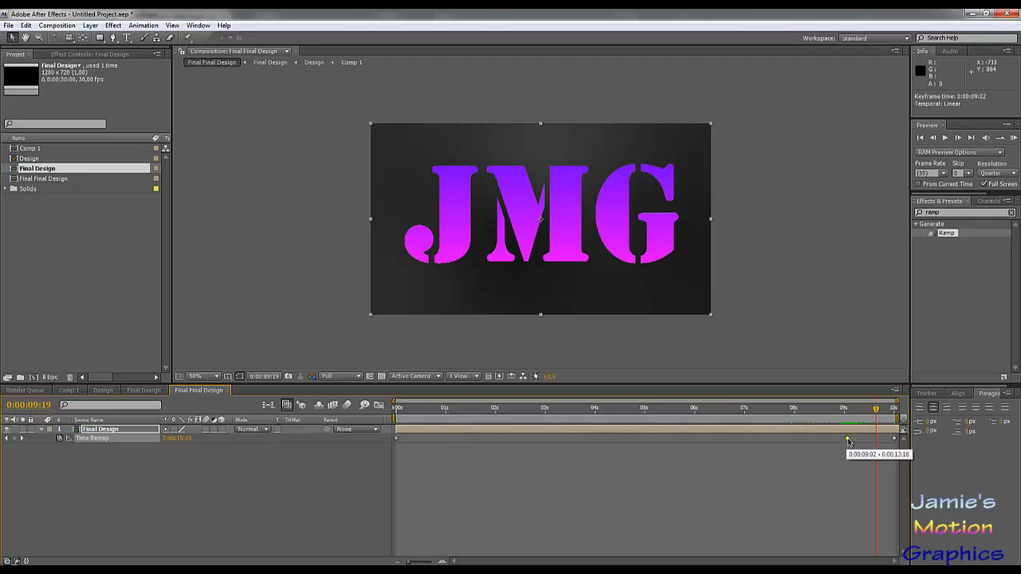
pyautogui.click(845, 413)
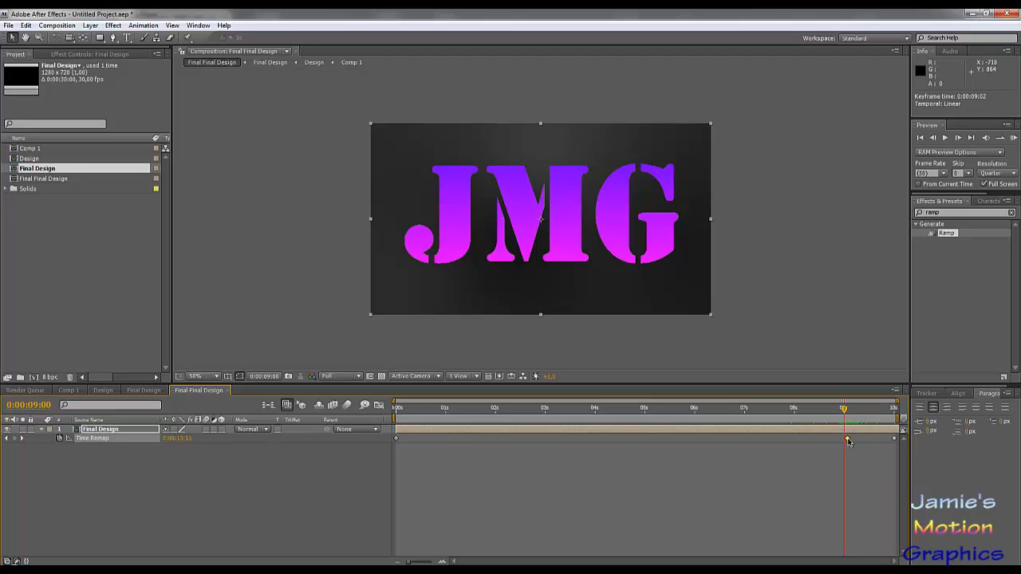
pyautogui.press('pageup')
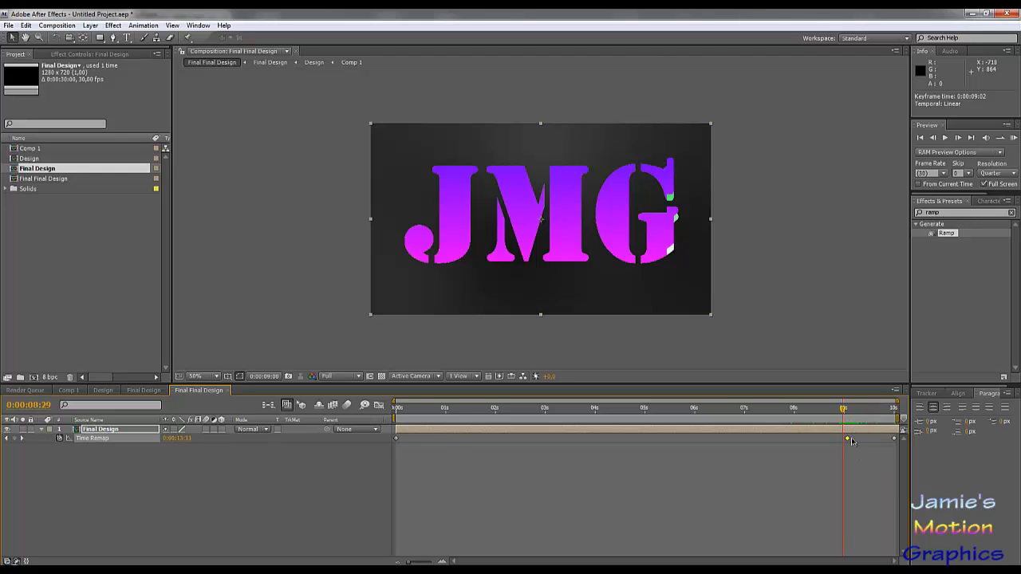
pyautogui.press('pagedown')
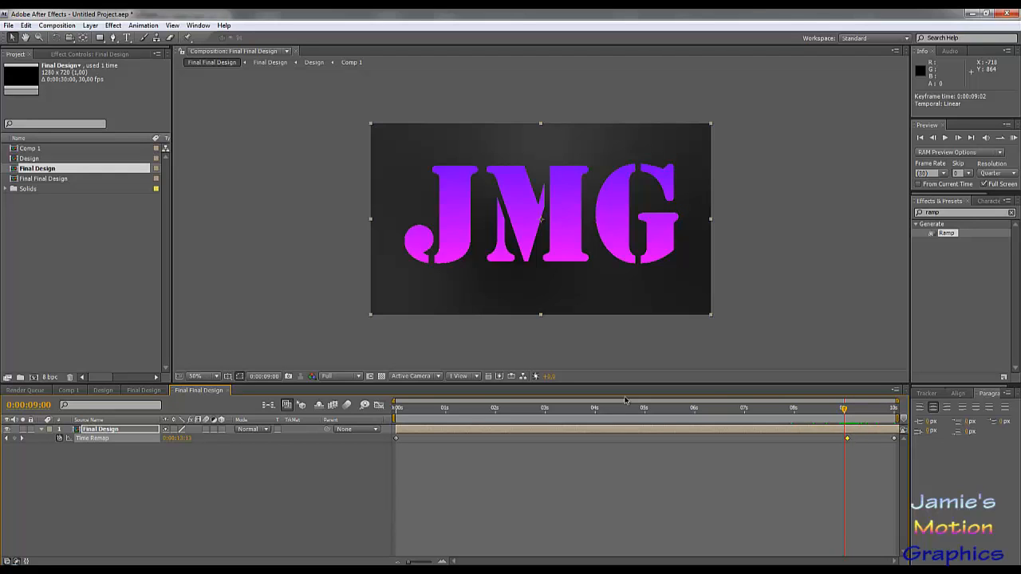
# Look at the Design composition, then scrub through Final Final Design to review the time-remapped logo colour changes
pyautogui.click(103, 390)
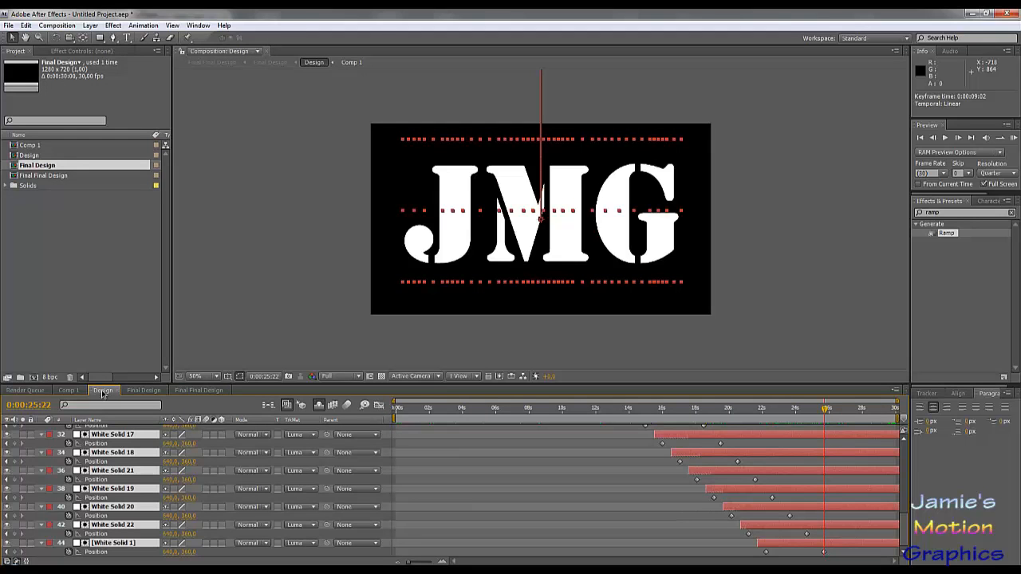
pyautogui.click(208, 389)
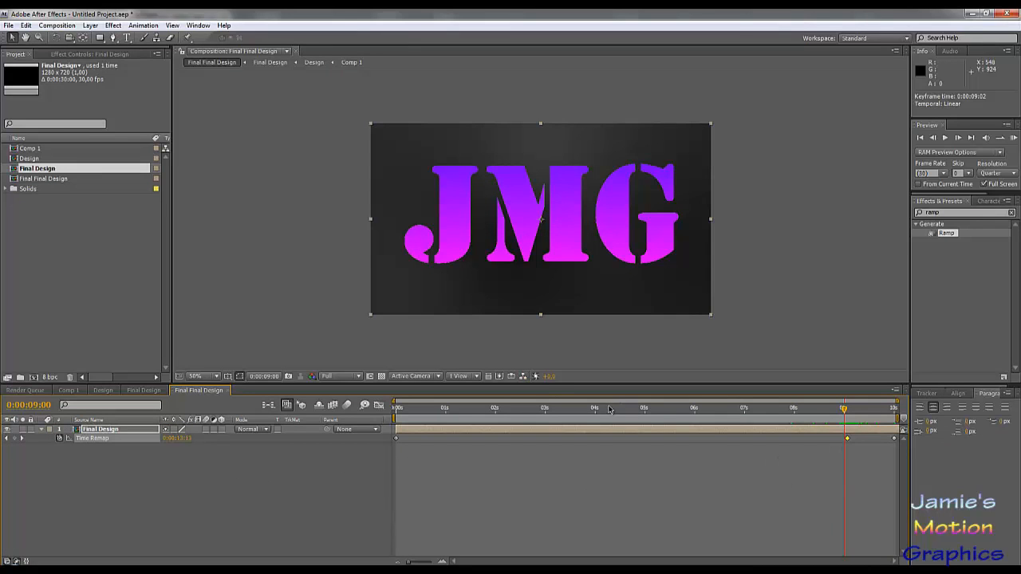
pyautogui.moveTo(608, 408); pyautogui.dragTo(492, 409)
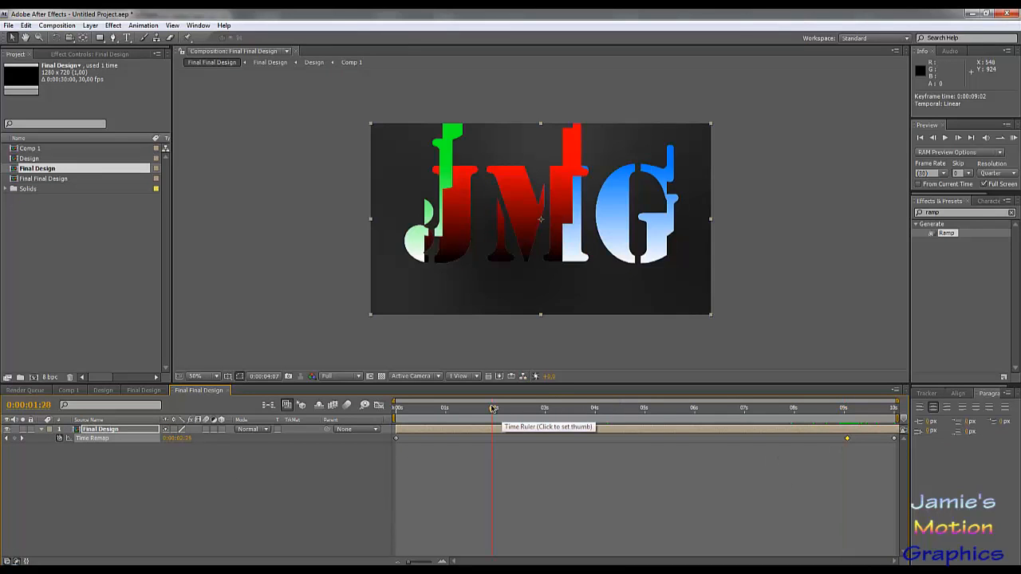
pyautogui.click(431, 408)
pyautogui.moveTo(408, 409)
pyautogui.mouseDown()
pyautogui.moveTo(397, 408)
pyautogui.moveTo(408, 418)
pyautogui.mouseUp()
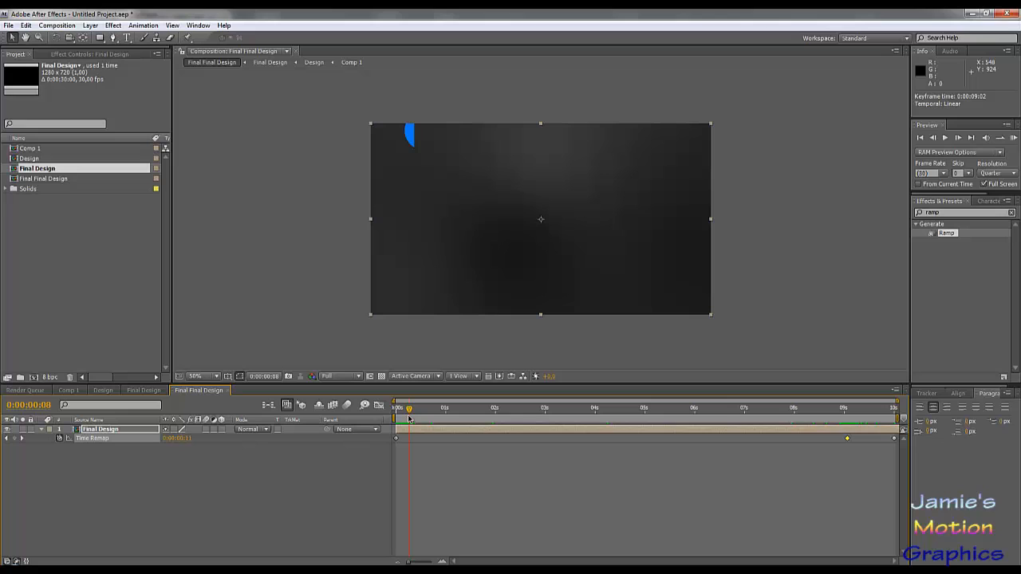
pyautogui.moveTo(425, 401); pyautogui.dragTo(622, 416)
pyautogui.click(706, 409)
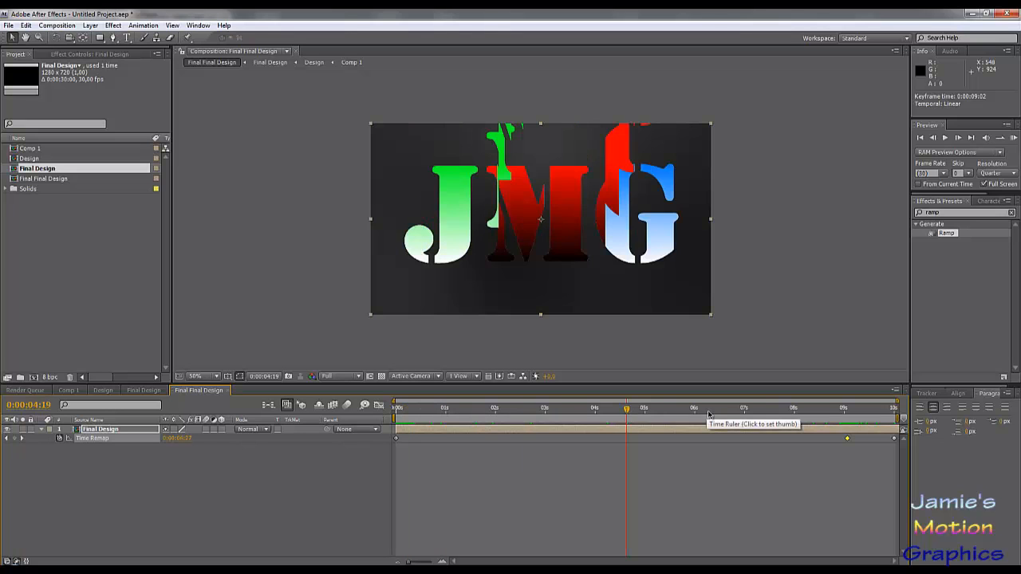
pyautogui.click(770, 410)
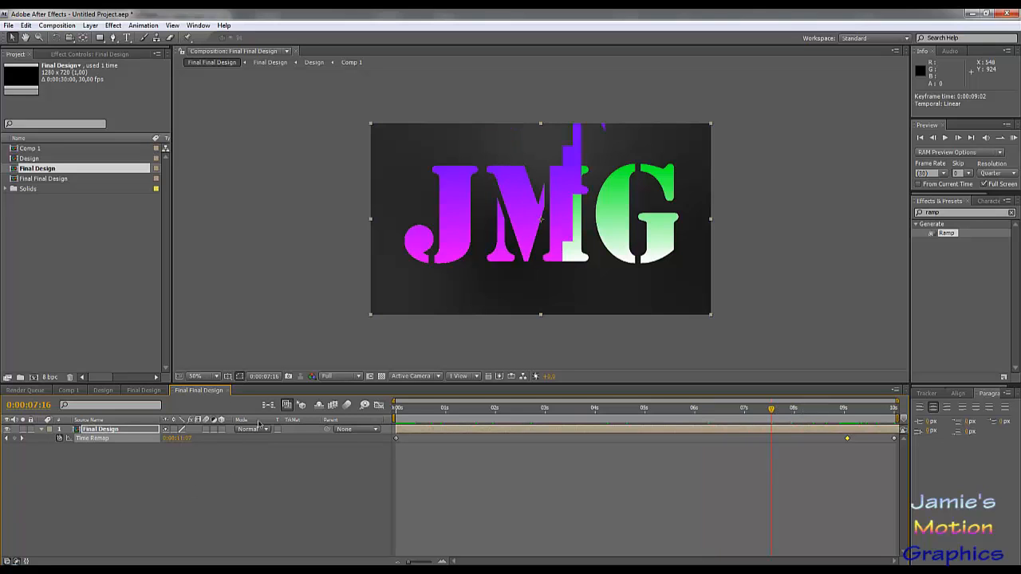
# Review the nested Final Design, Design and Comp 1 compositions and show the character settings of the Luma Matte text
pyautogui.click(145, 391)
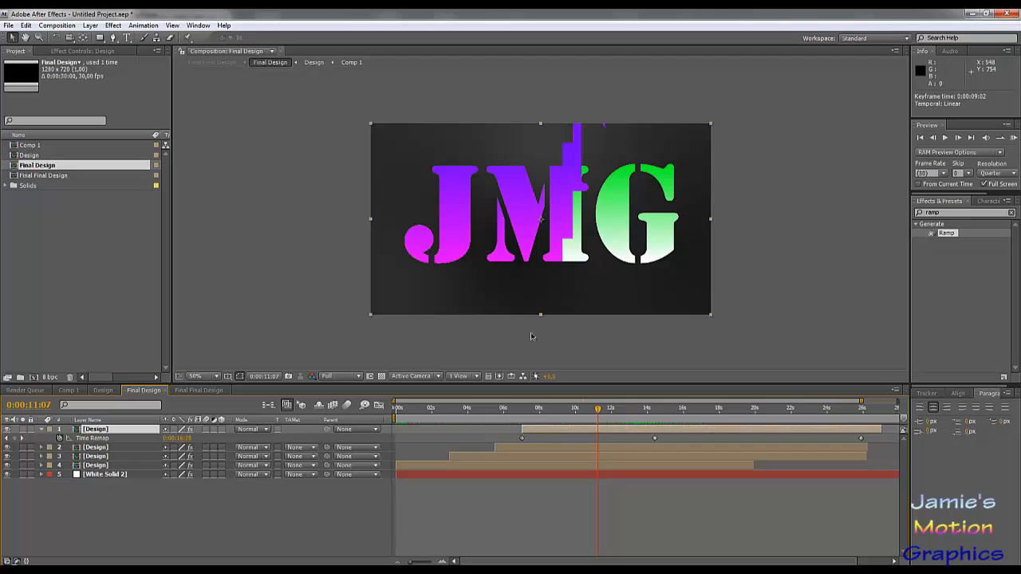
pyautogui.click(100, 391)
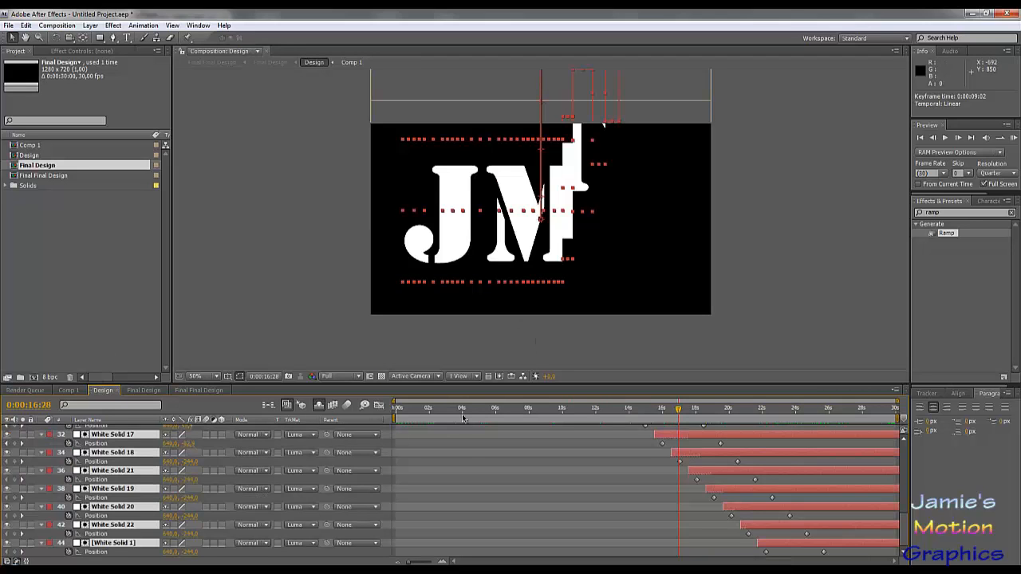
pyautogui.click(615, 409)
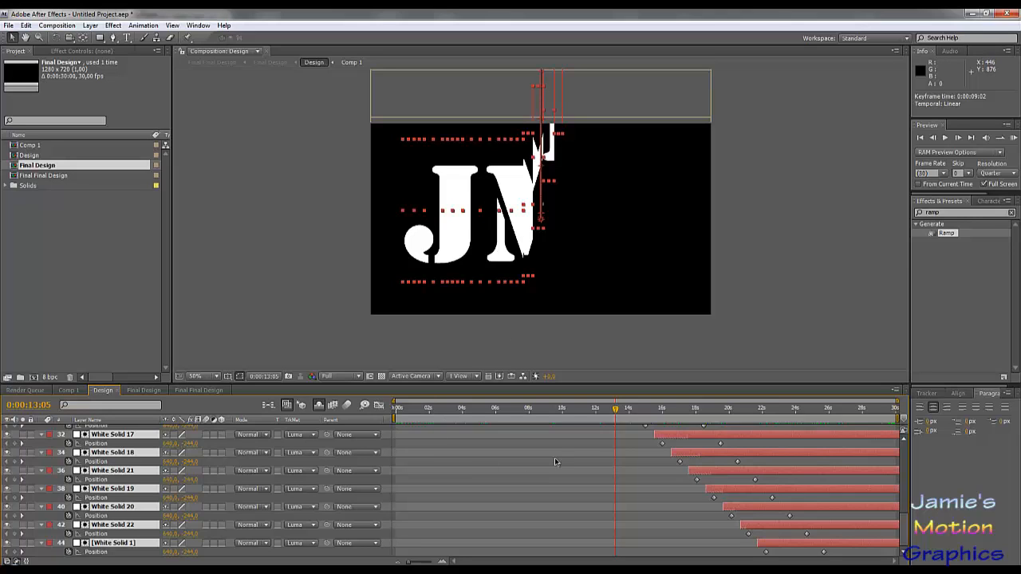
pyautogui.click(68, 390)
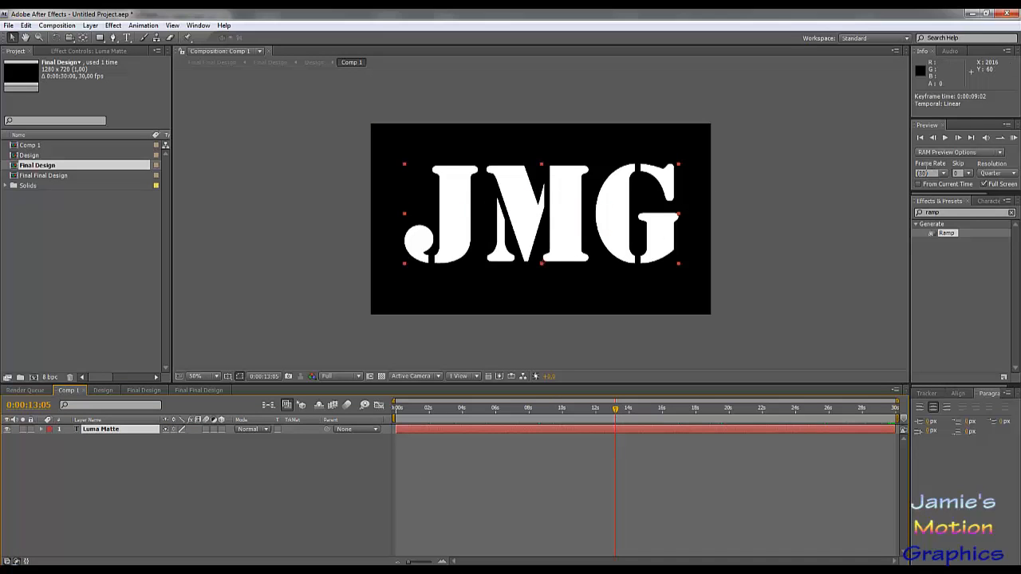
pyautogui.click(987, 201)
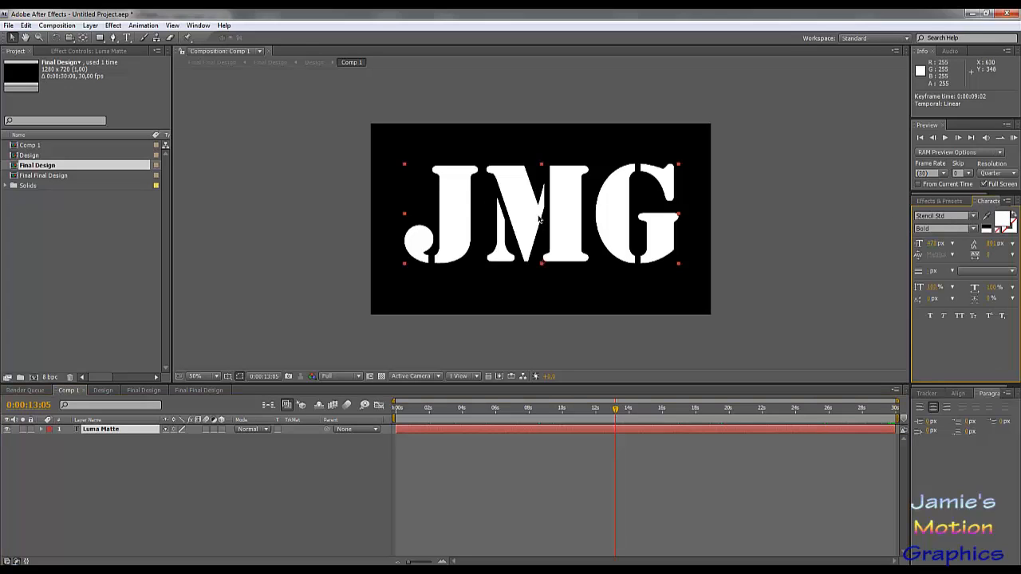
# Try Times New Roman as the font of the Luma Matte text and scrub through Final Final Design to preview it
pyautogui.click(109, 441)
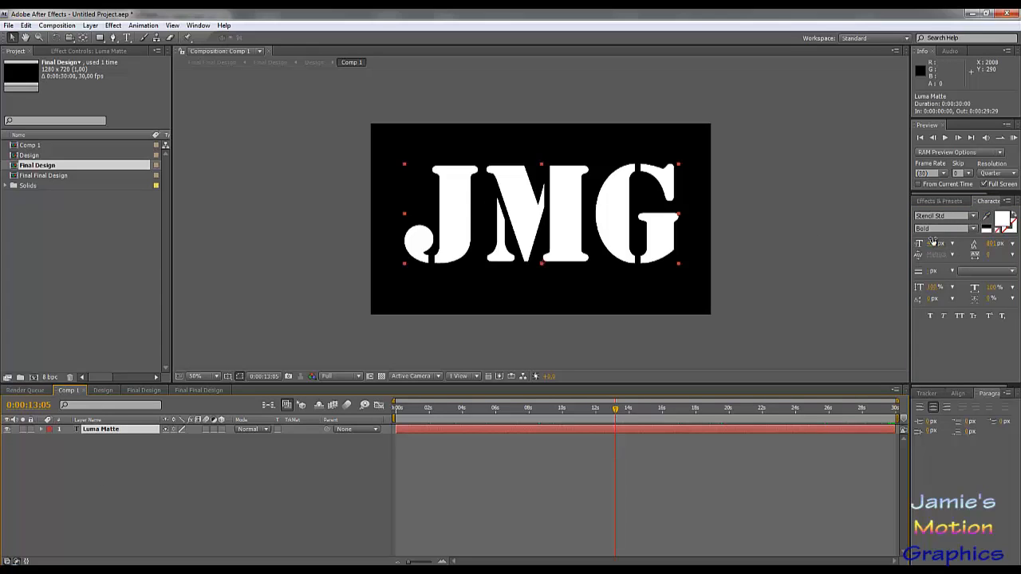
pyautogui.click(937, 216)
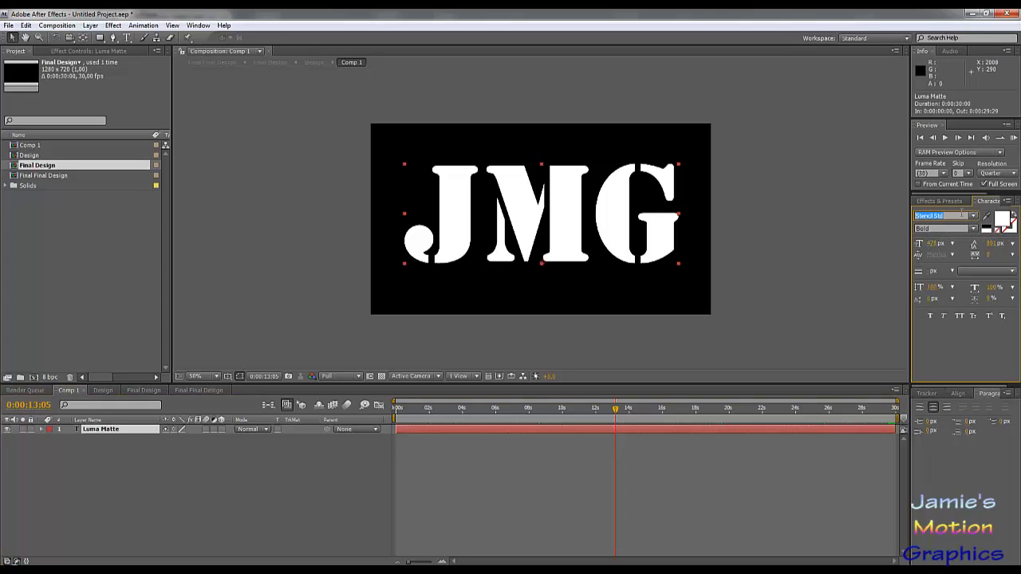
pyautogui.click(973, 216)
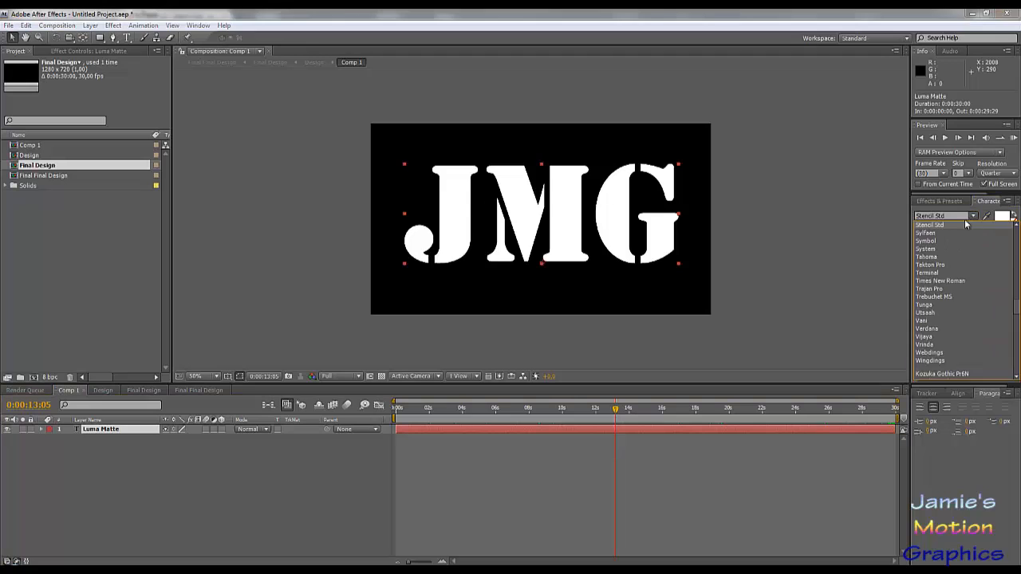
pyautogui.click(939, 280)
pyautogui.click(199, 391)
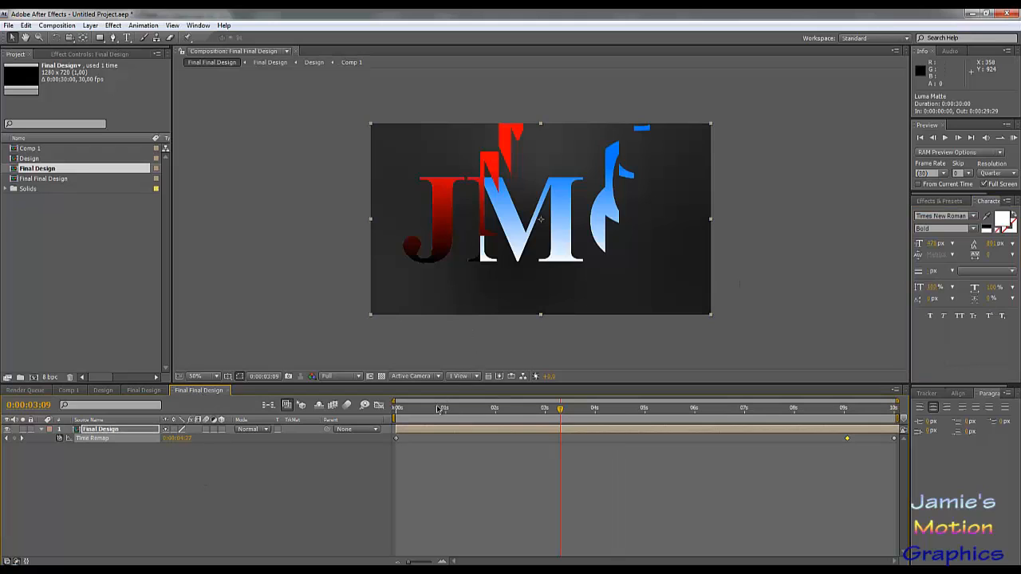
pyautogui.moveTo(438, 407); pyautogui.dragTo(715, 408)
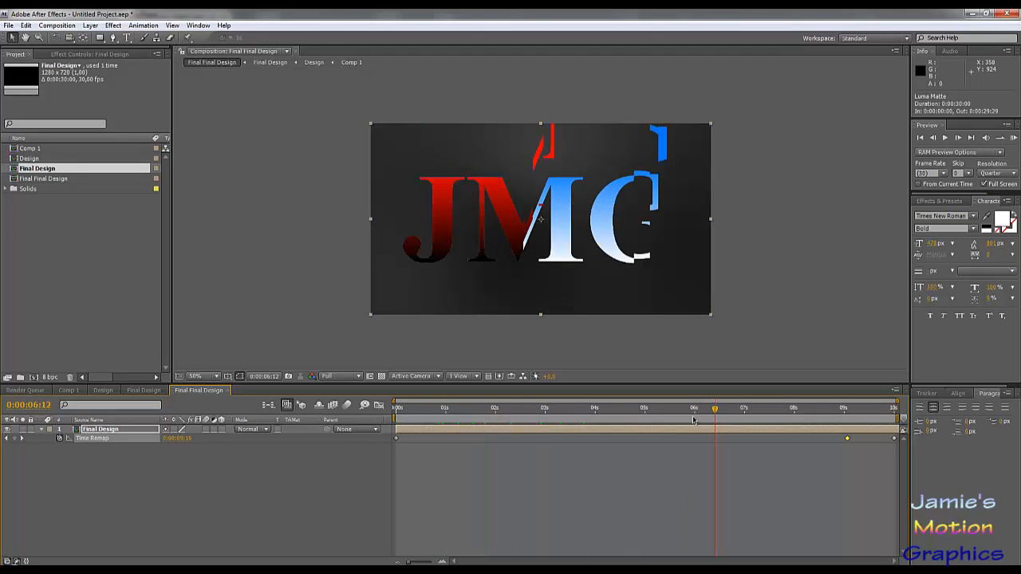
# Set the font of the Luma Matte text in Comp 1 to Stencil Sans
pyautogui.click(69, 391)
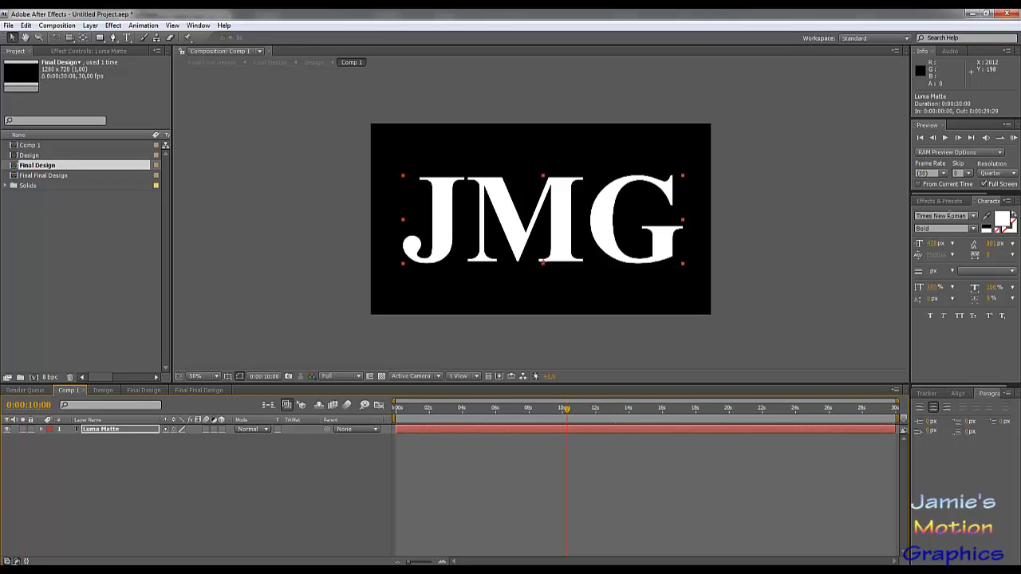
pyautogui.click(971, 216)
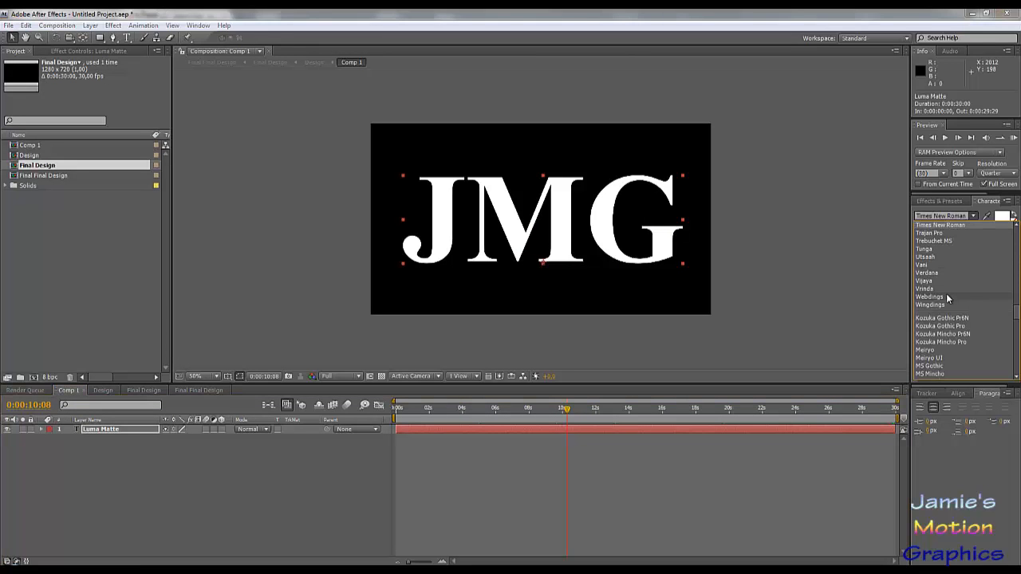
pyautogui.scroll(3, 946, 296)
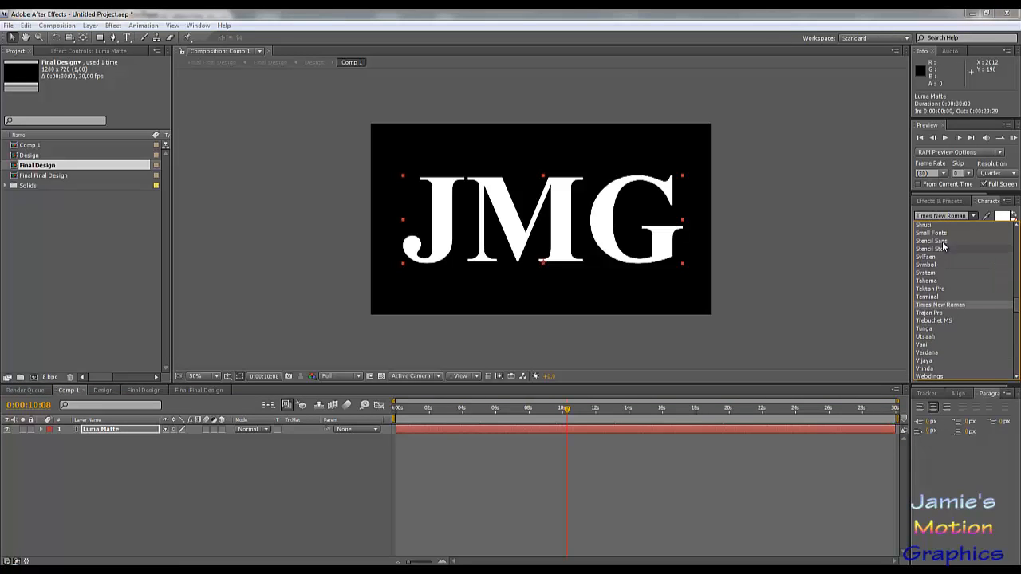
pyautogui.click(942, 240)
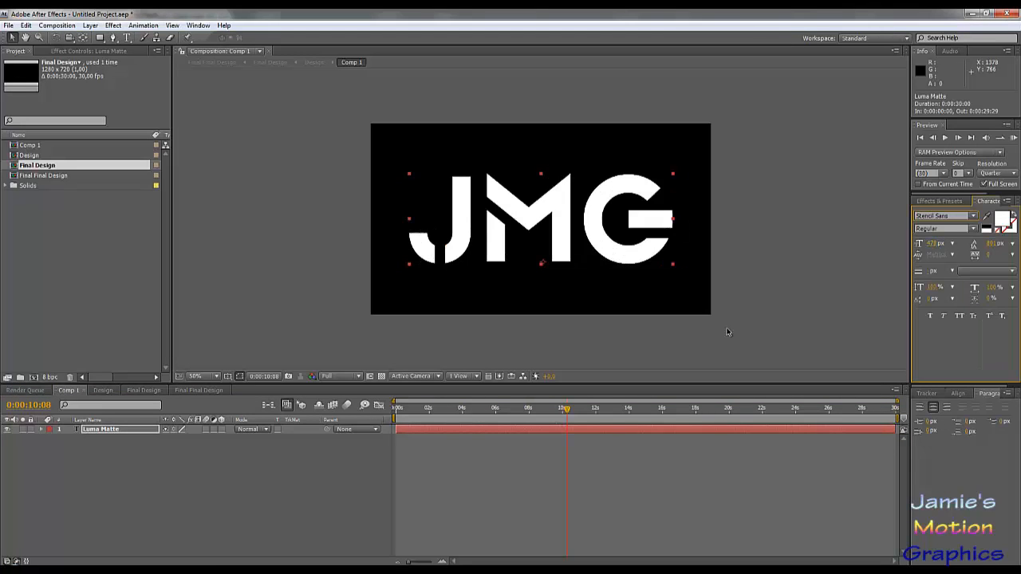
# Check the new lettering in the Design and Final Design compositions and scrub Final Final Design to 0:00:09:03
pyautogui.click(103, 390)
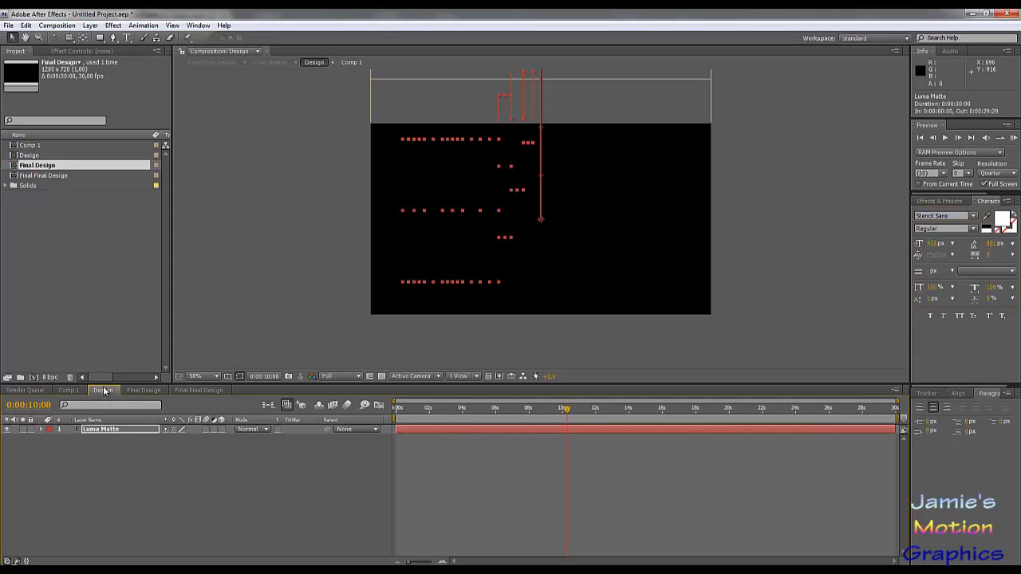
pyautogui.click(145, 390)
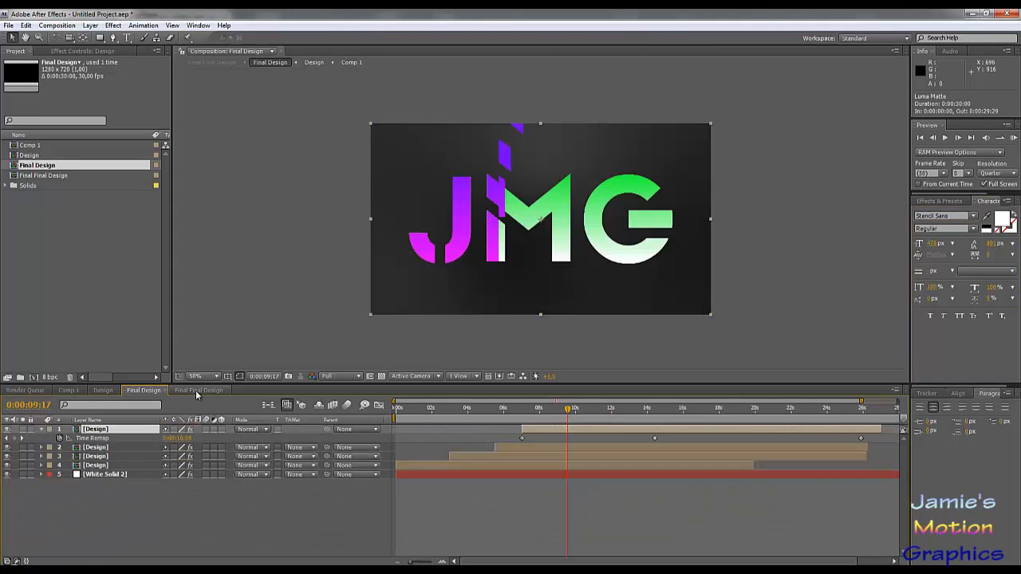
pyautogui.click(198, 390)
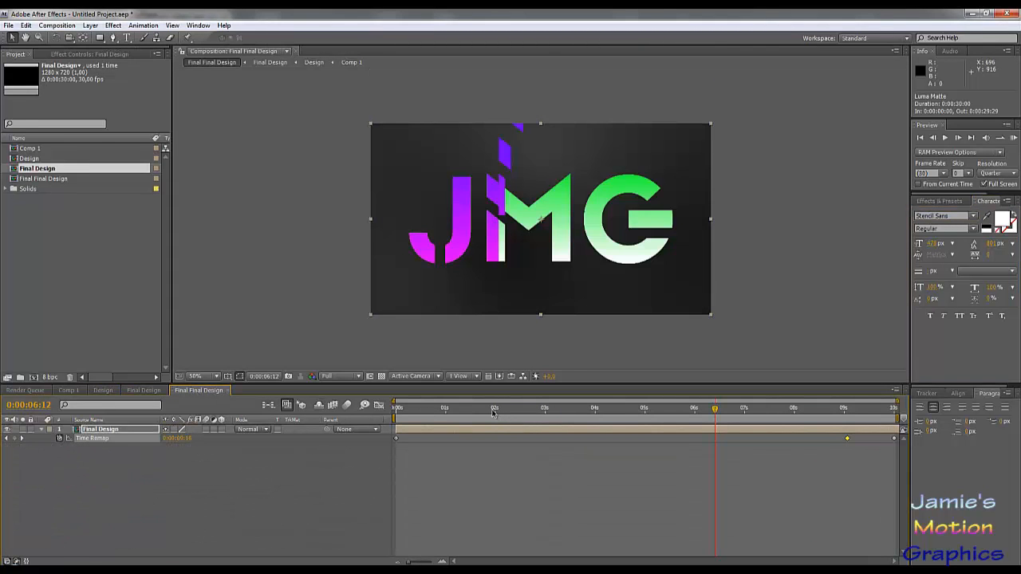
pyautogui.moveTo(492, 411); pyautogui.dragTo(849, 410)
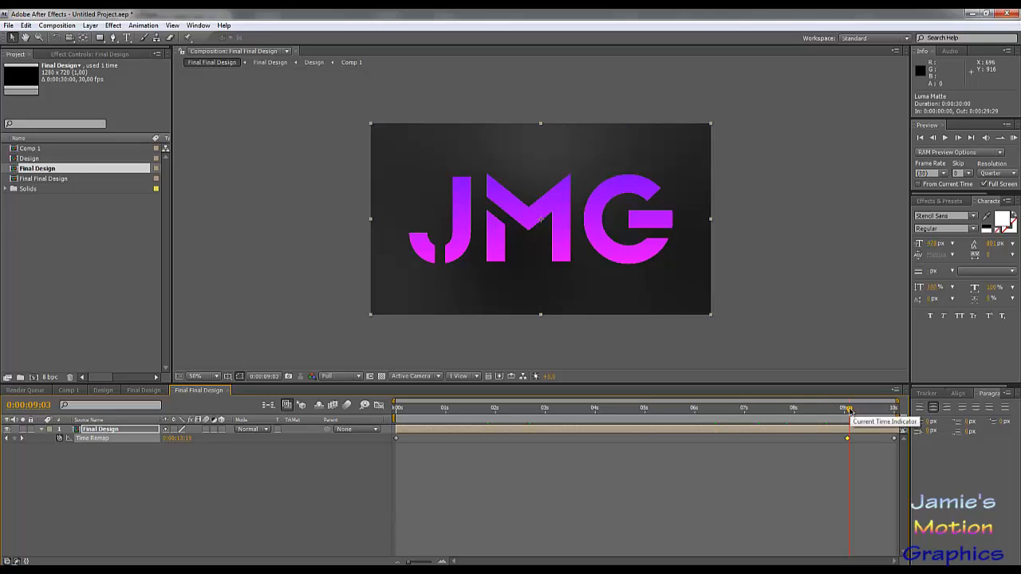